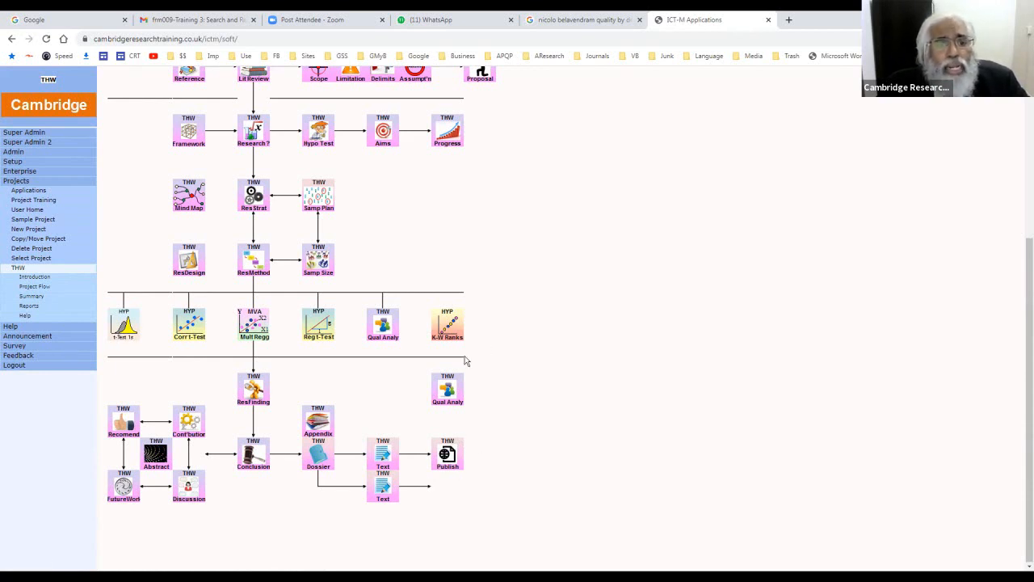
Open the candidate information in the Candidate applet and review the personal, study, collaboration and submission details
scroll(518, 265, up, 3)
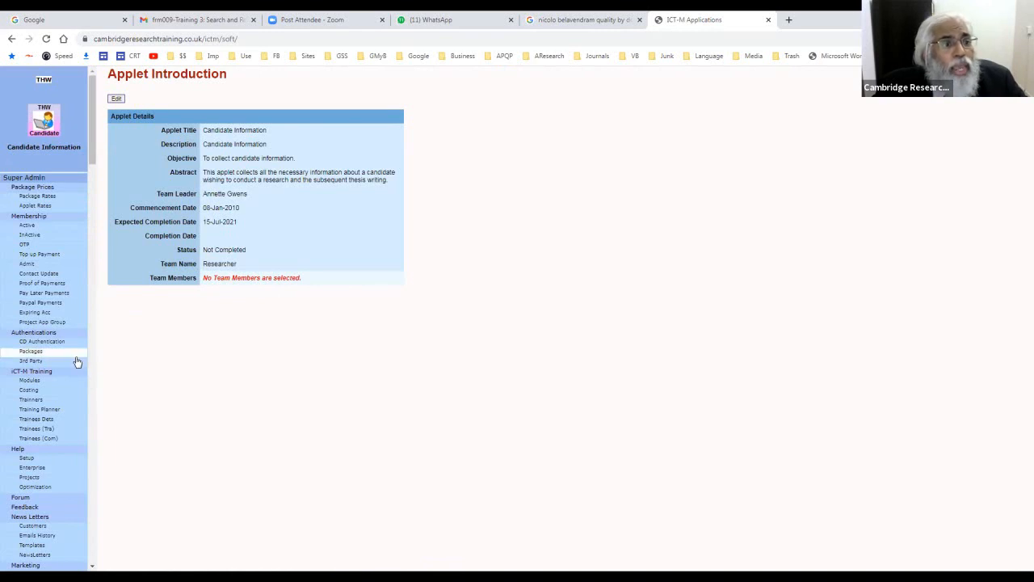
click(55, 344)
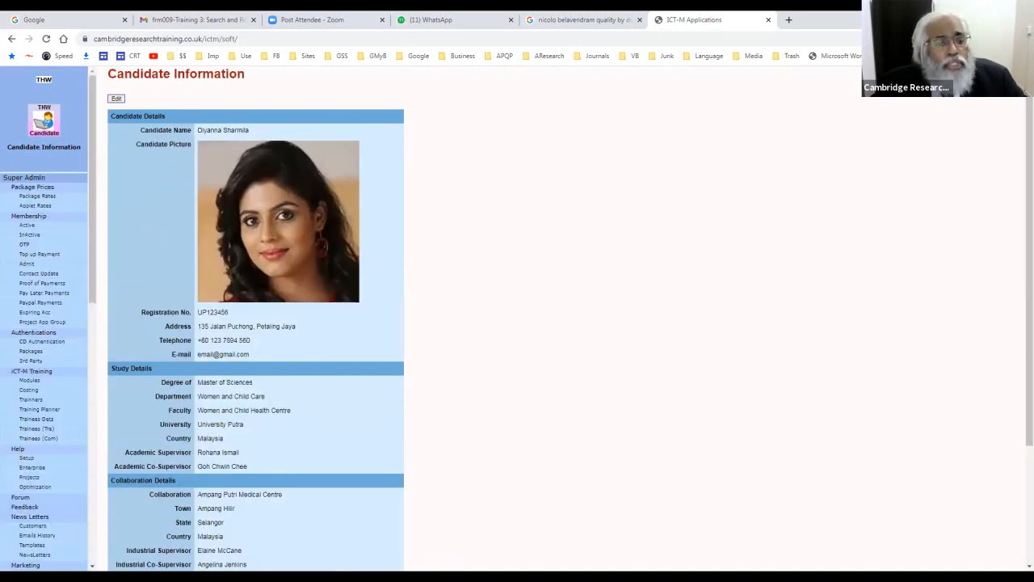
scroll(297, 505, down, 2)
scroll(267, 364, up, 2)
scroll(240, 181, down, 2)
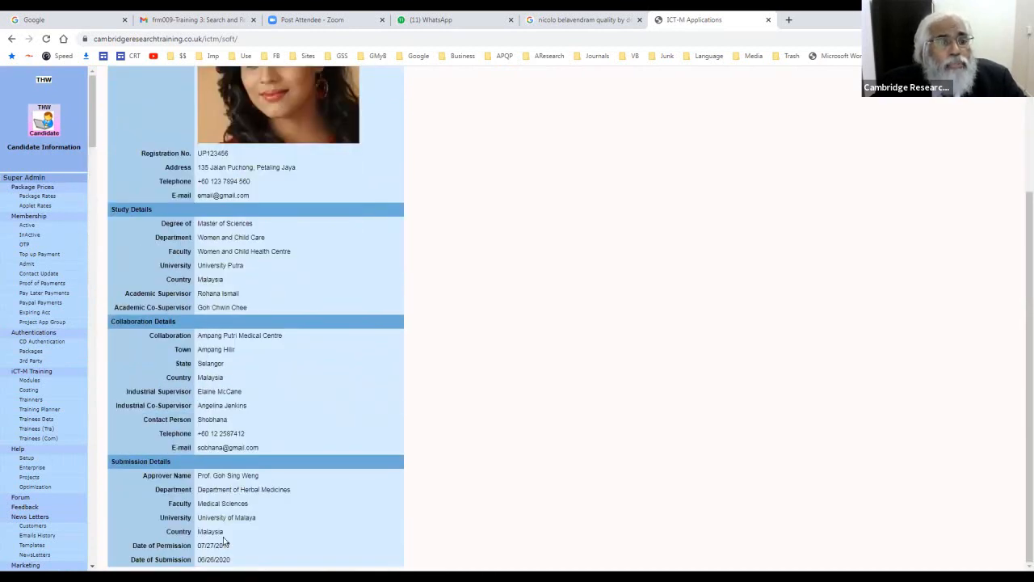
scroll(238, 300, up, 3)
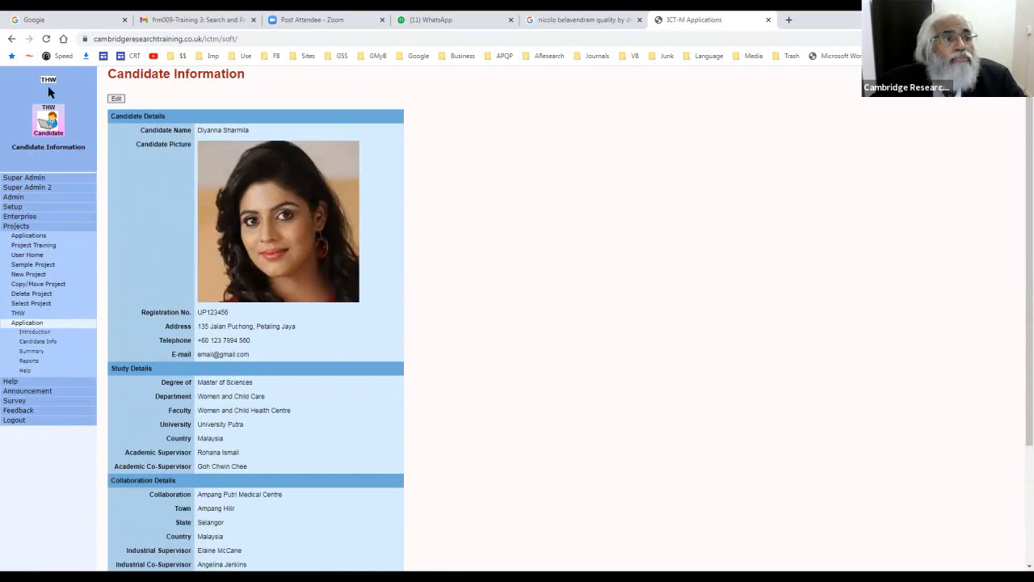
Open the Fact Finding applet from the project flow and view the details of the option "Green Tea and its Health benefits for girls"
click(102, 129)
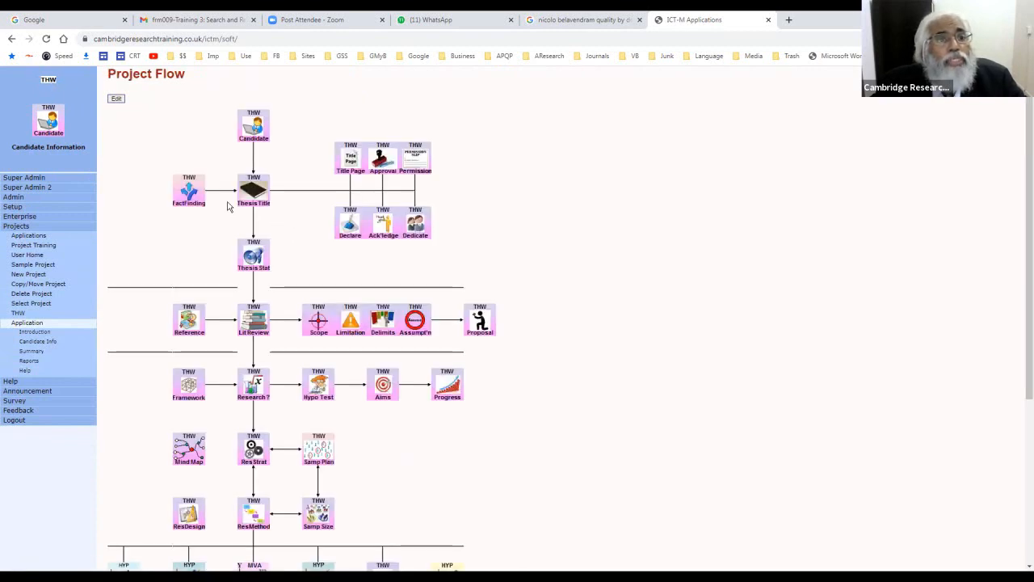
click(190, 198)
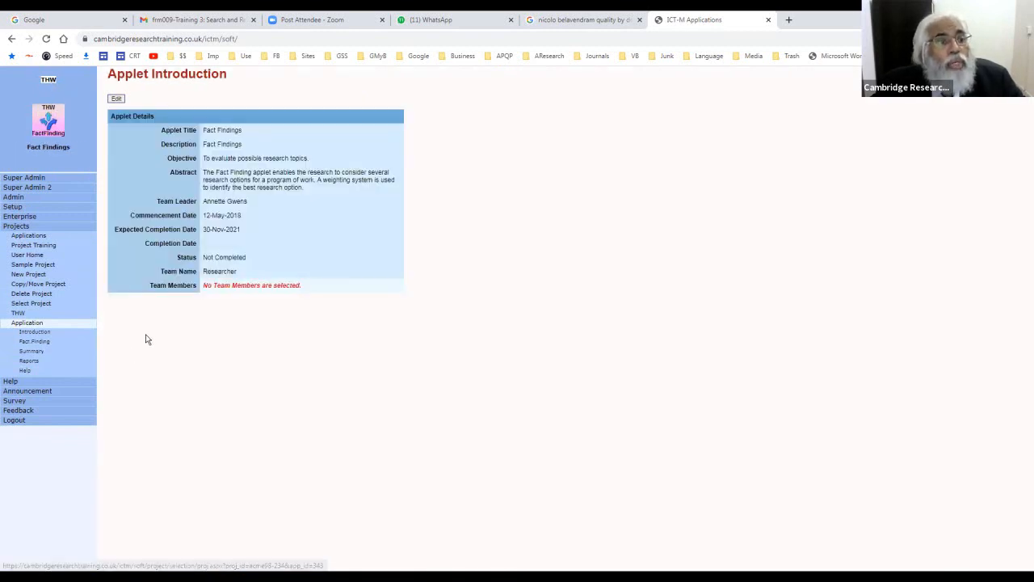
click(36, 342)
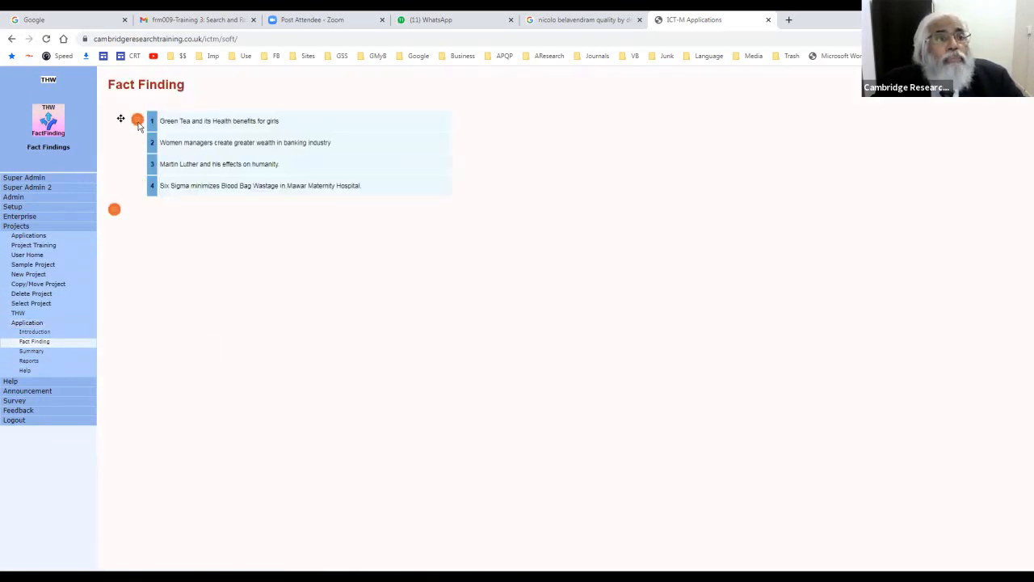
click(138, 121)
click(194, 143)
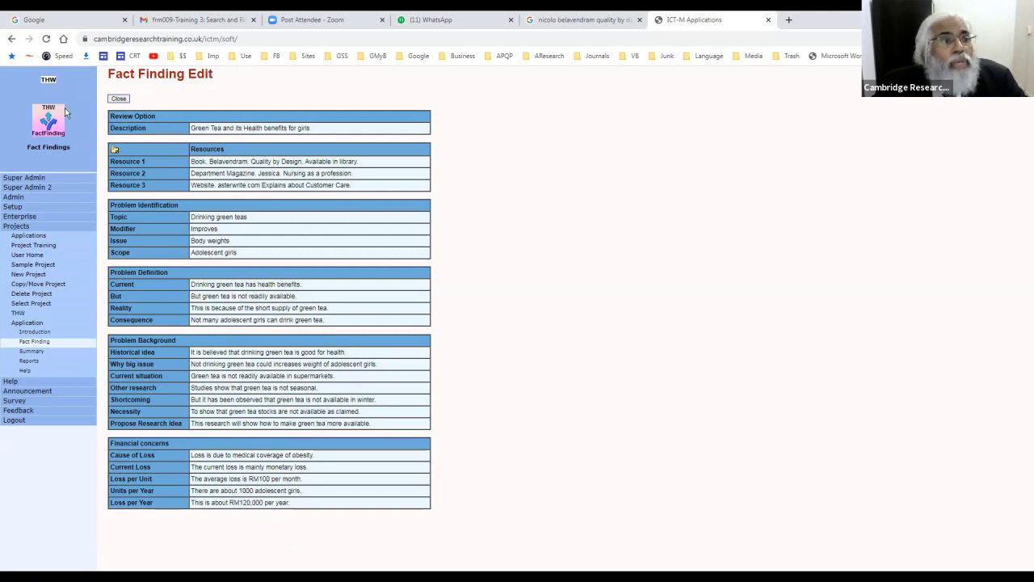
Examine the Thesis Title applet's mindmap, its topic, issue and scope rankings, and the list of thesis title options
click(50, 81)
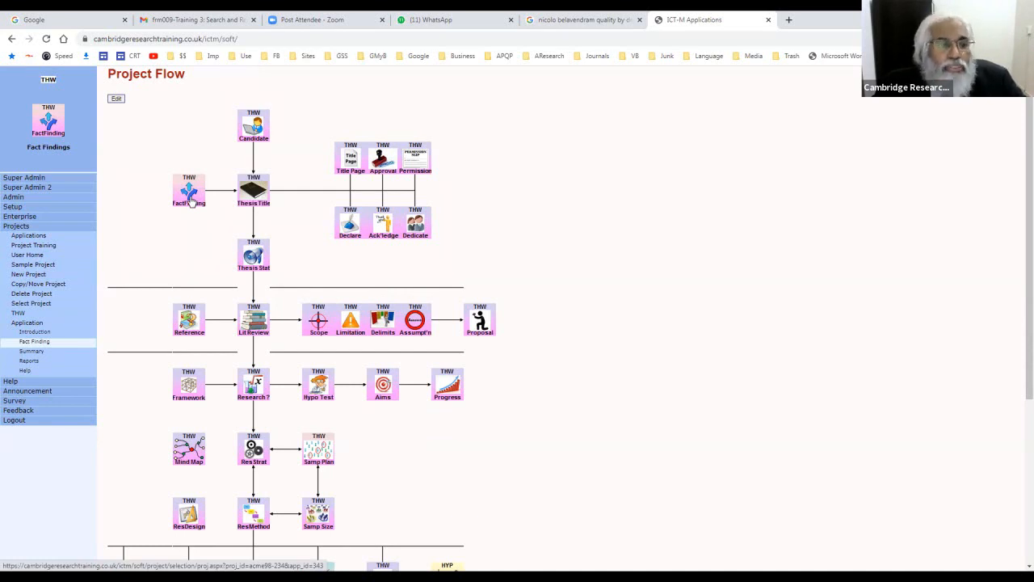
click(255, 199)
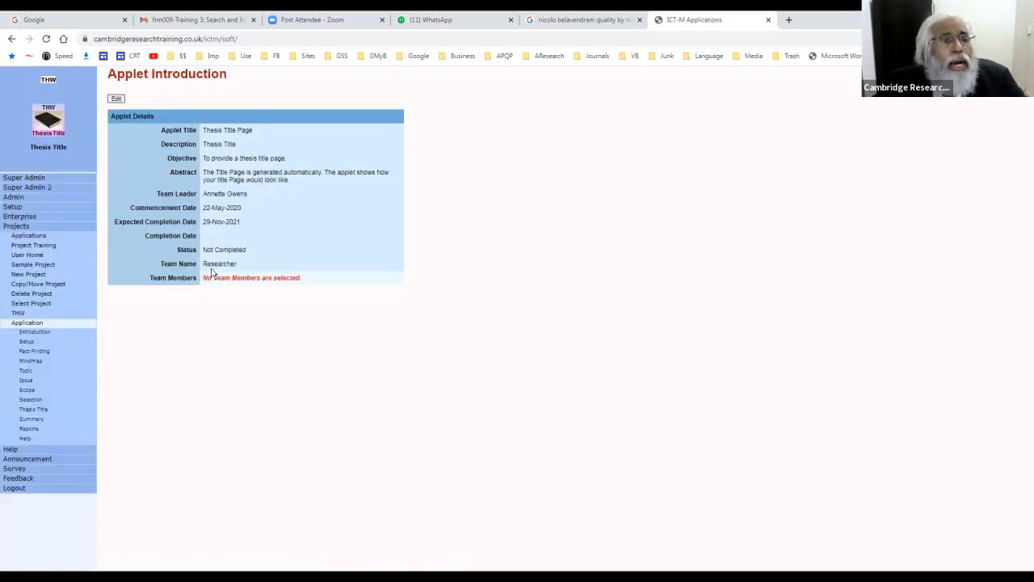
click(30, 361)
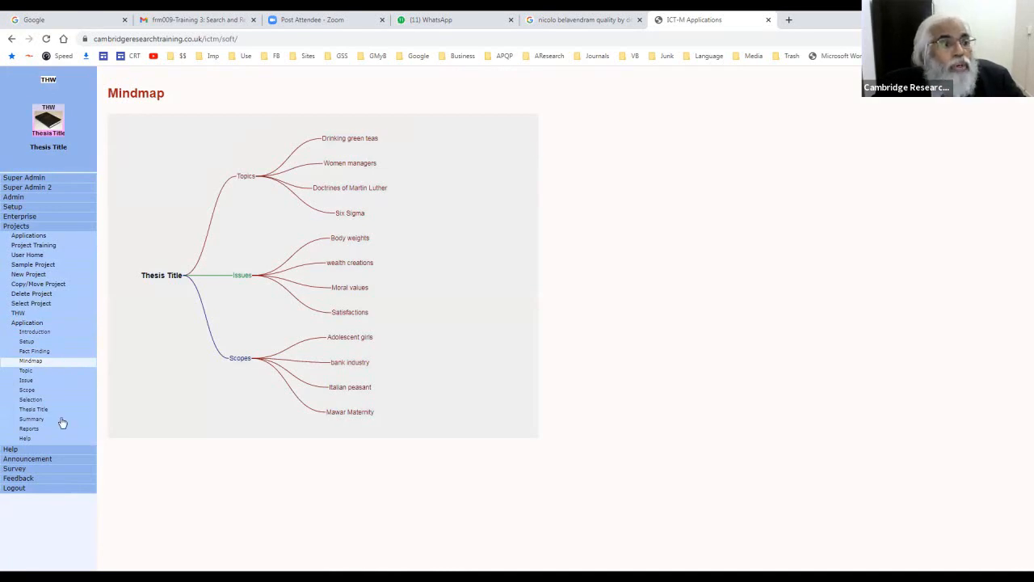
click(27, 372)
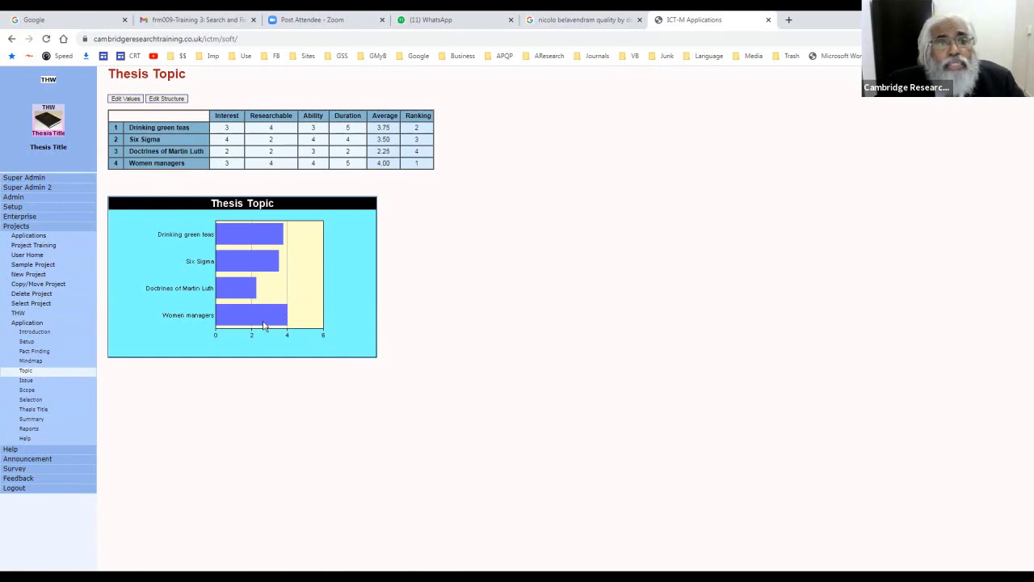
click(26, 380)
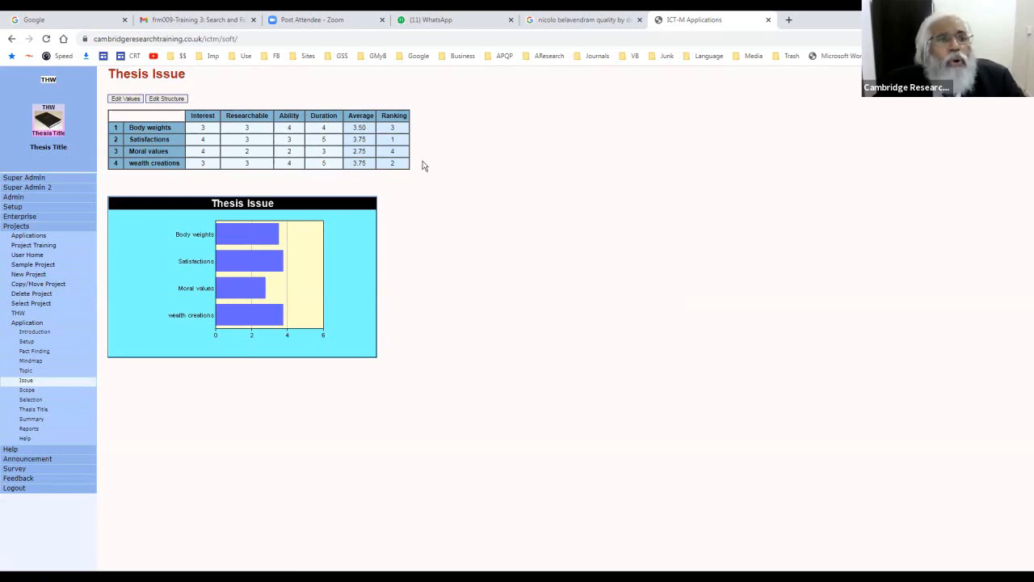
click(27, 390)
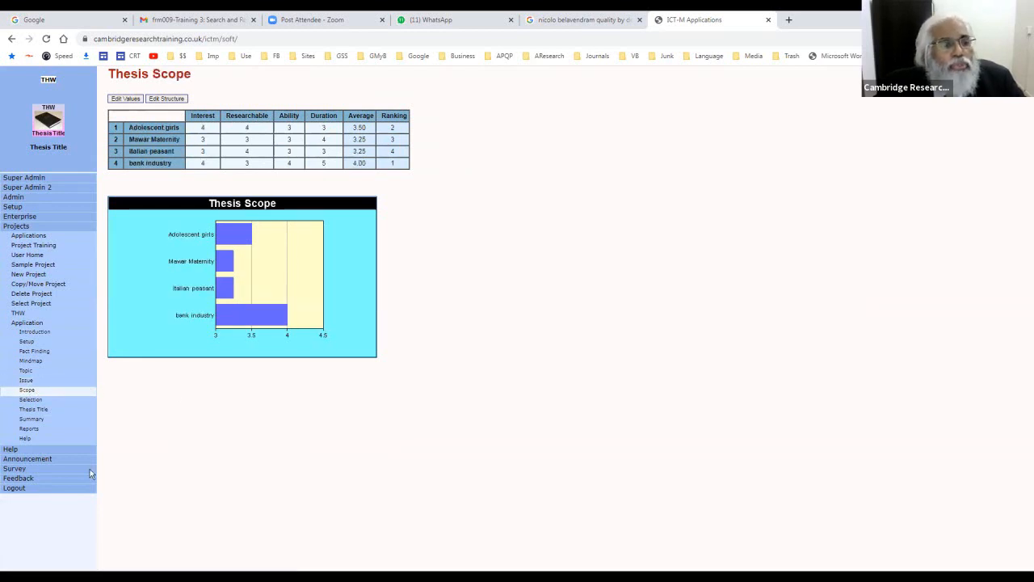
click(31, 400)
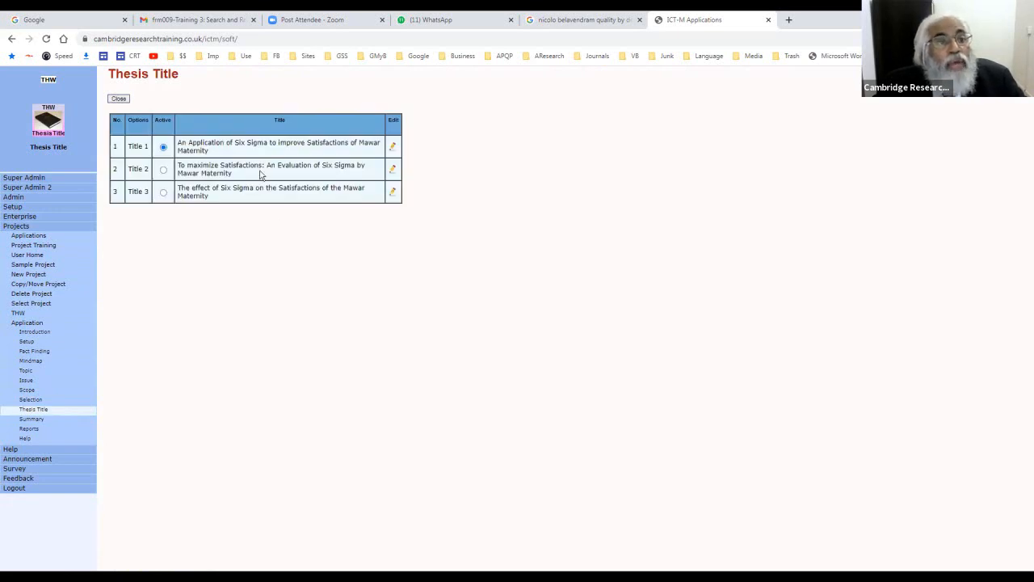
Inspect how Title 1 is composed, including the choices for its Begin word, and leave without saving
click(392, 146)
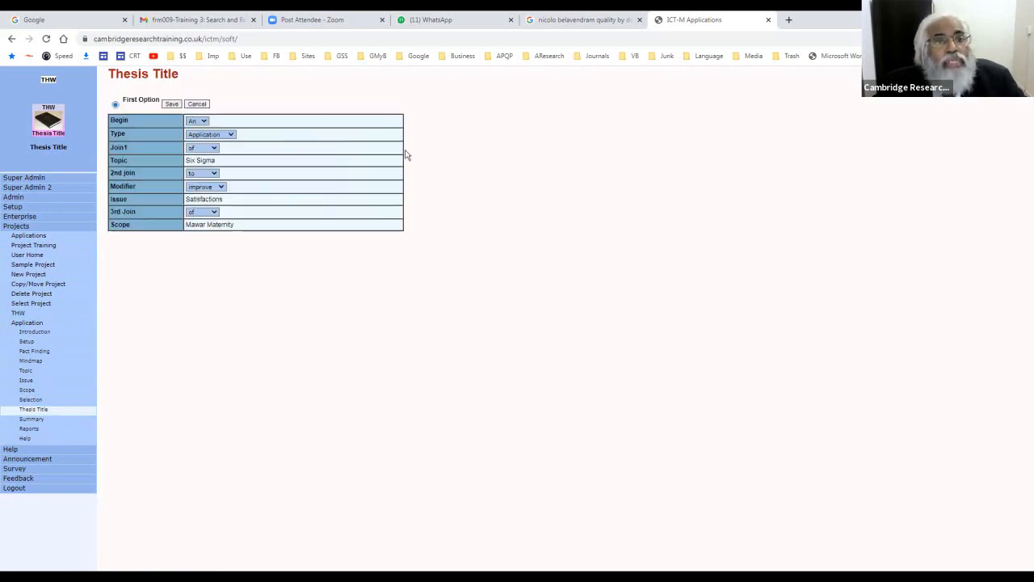
click(202, 121)
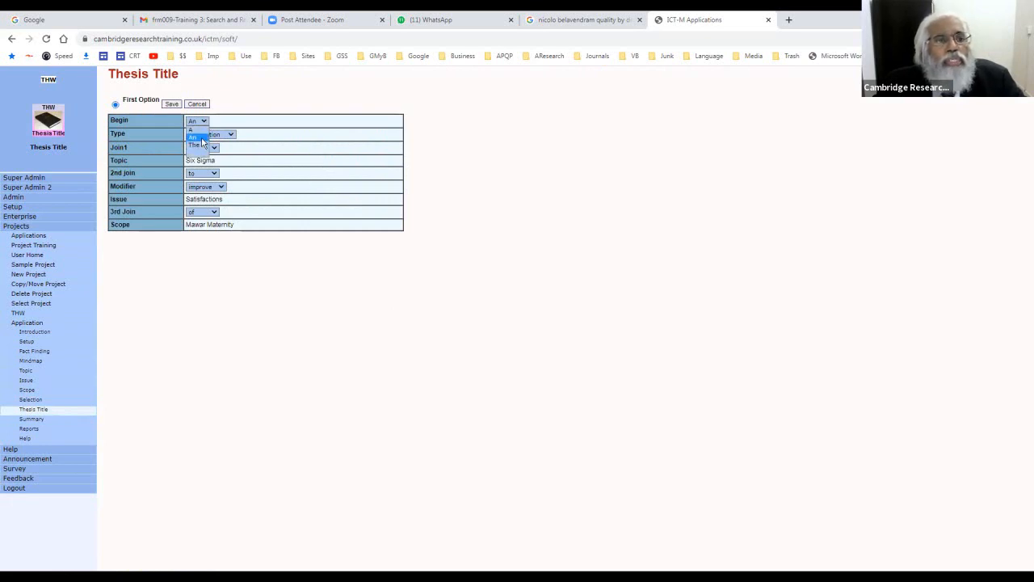
click(566, 259)
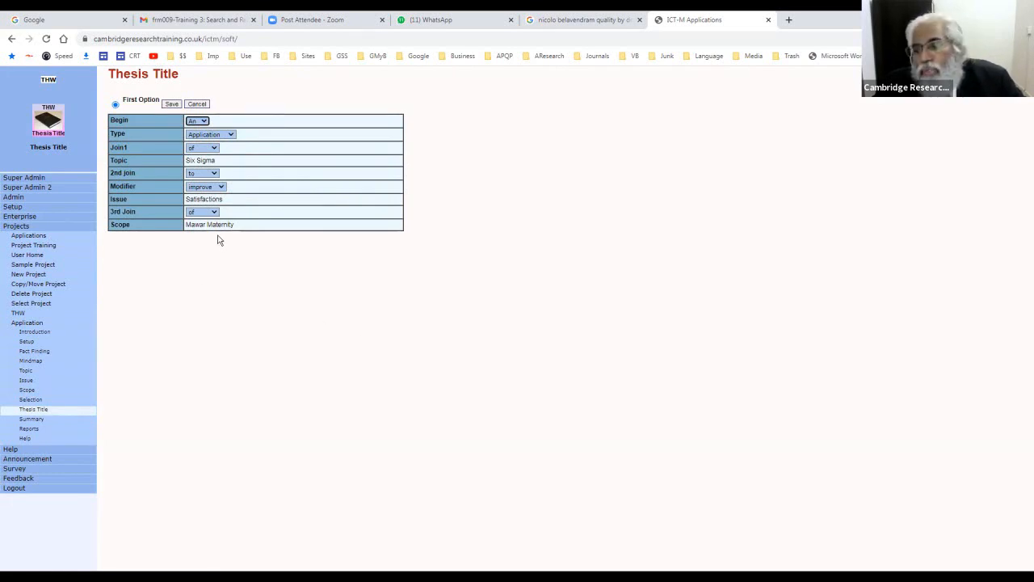
click(202, 105)
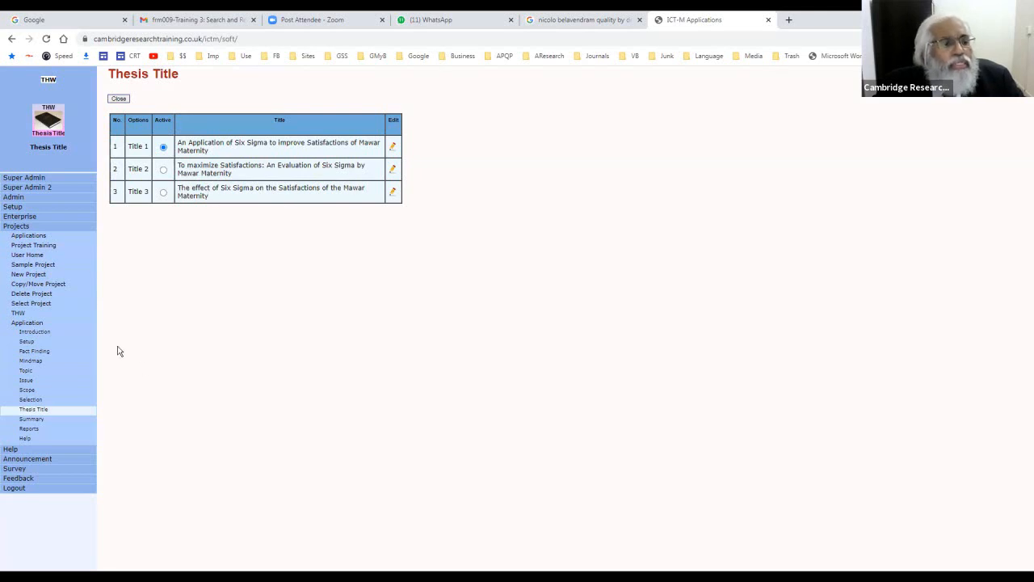
View the thesis title page in the Title Page applet and return to the project flow
click(50, 84)
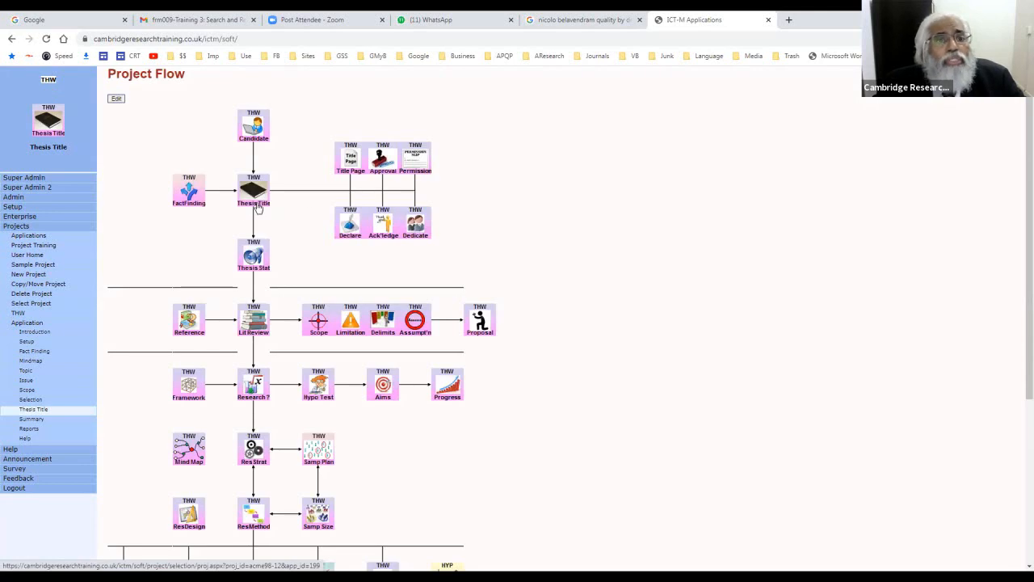
click(352, 165)
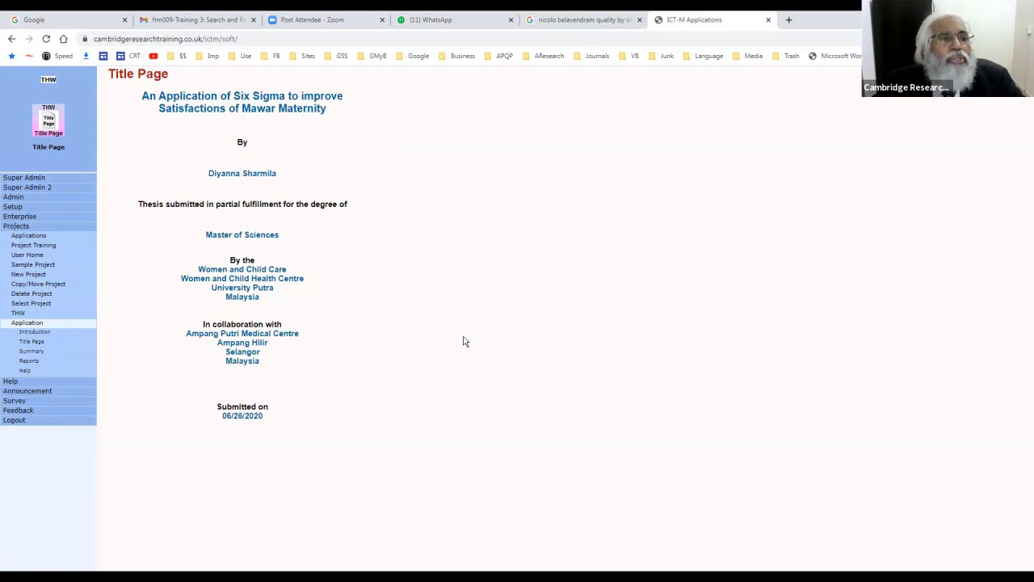
click(49, 81)
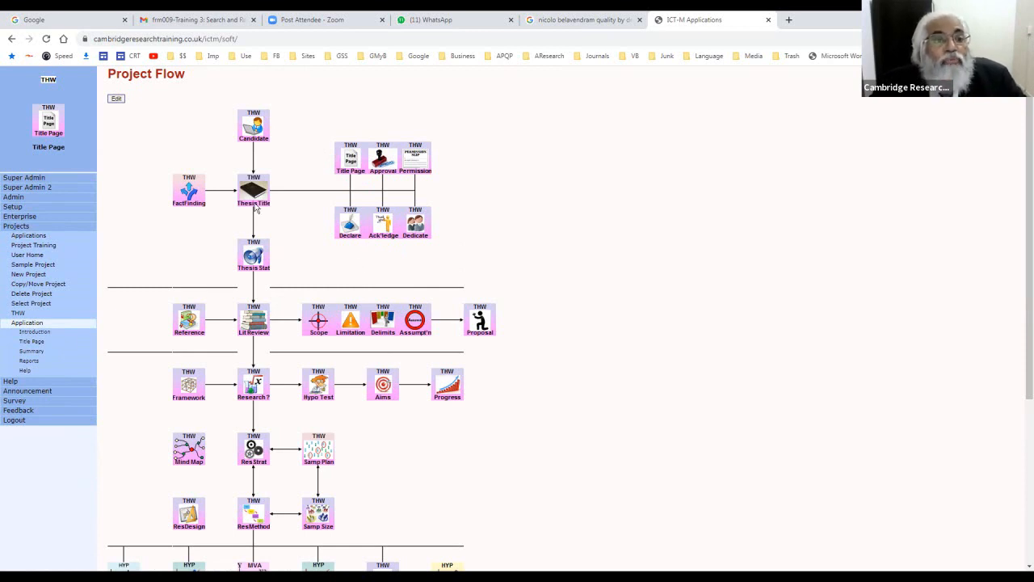
Read the thesis statement, general aims and general objectives in the Thesis Statement applet
click(255, 257)
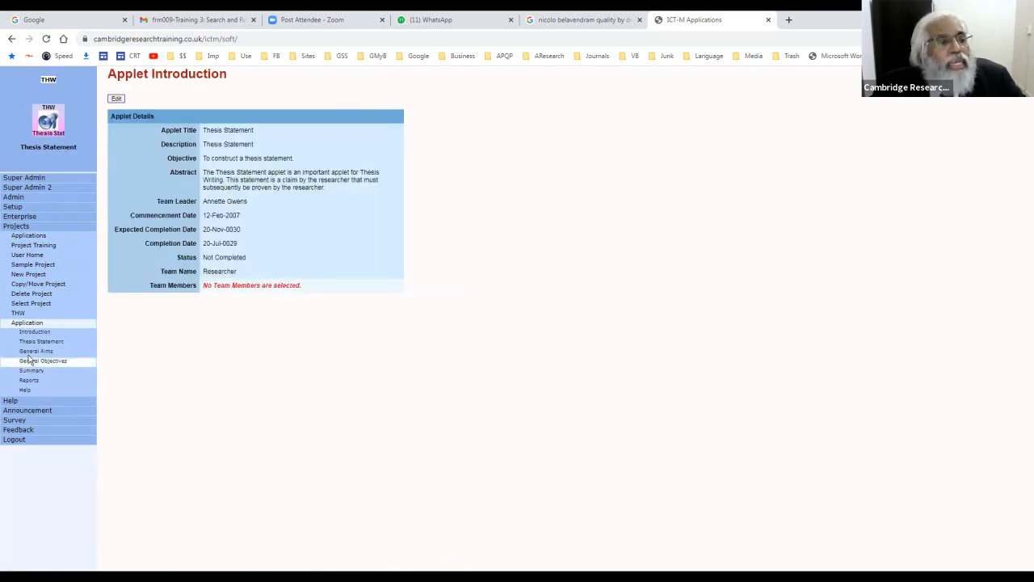
click(47, 342)
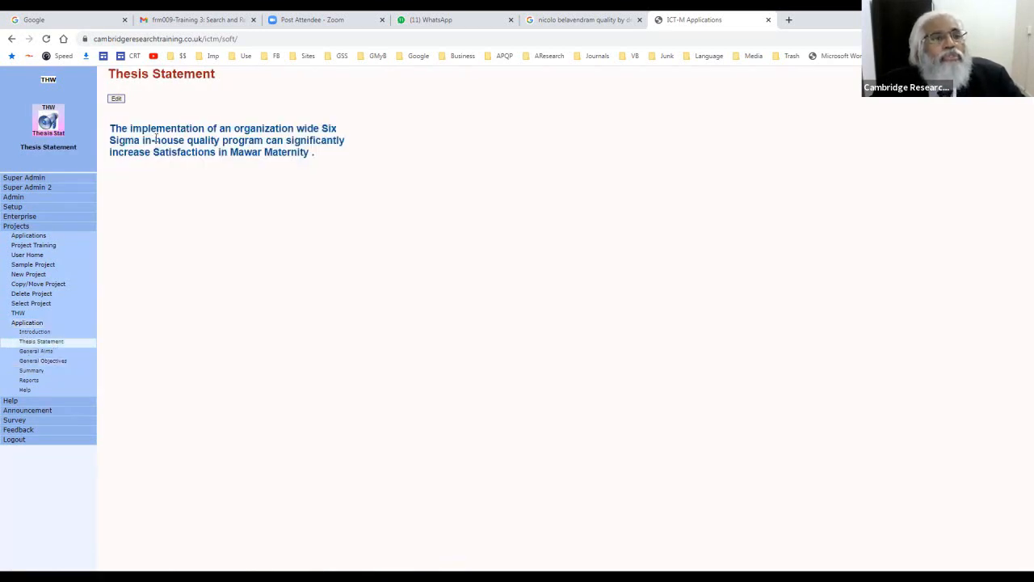
click(116, 99)
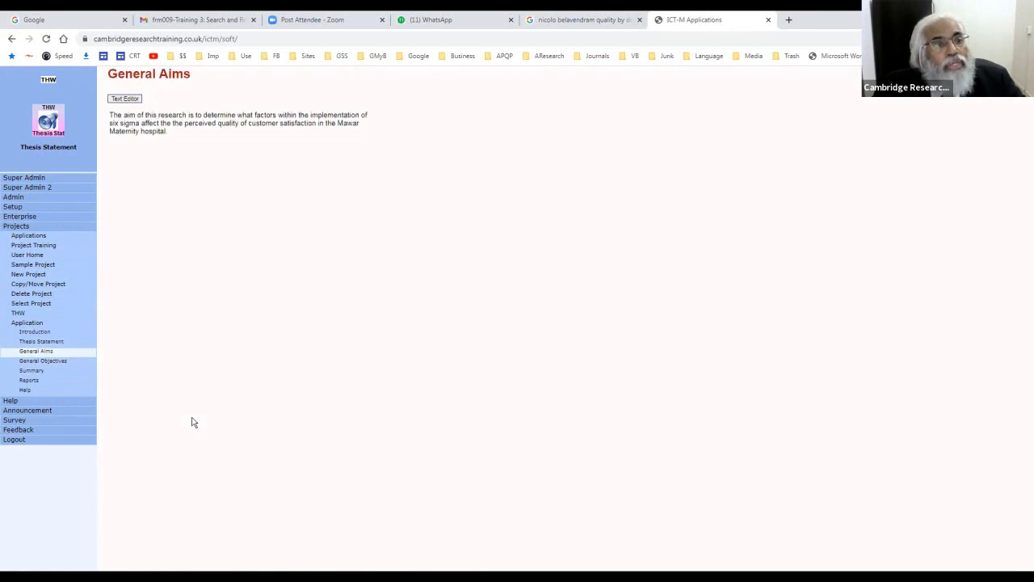
click(47, 362)
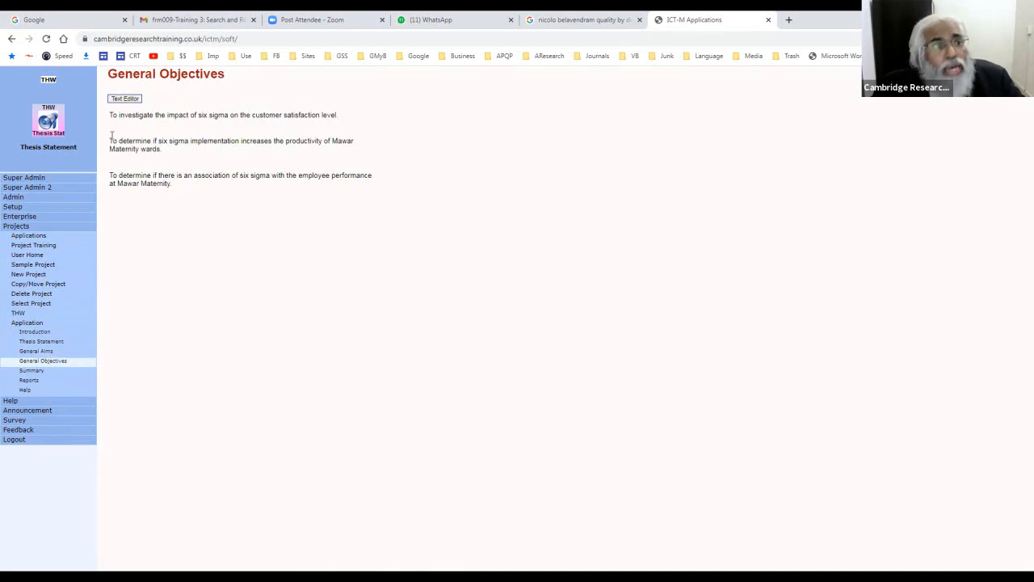
Open the Search String page of the References applet, with the browser zoom set to 125%
click(49, 80)
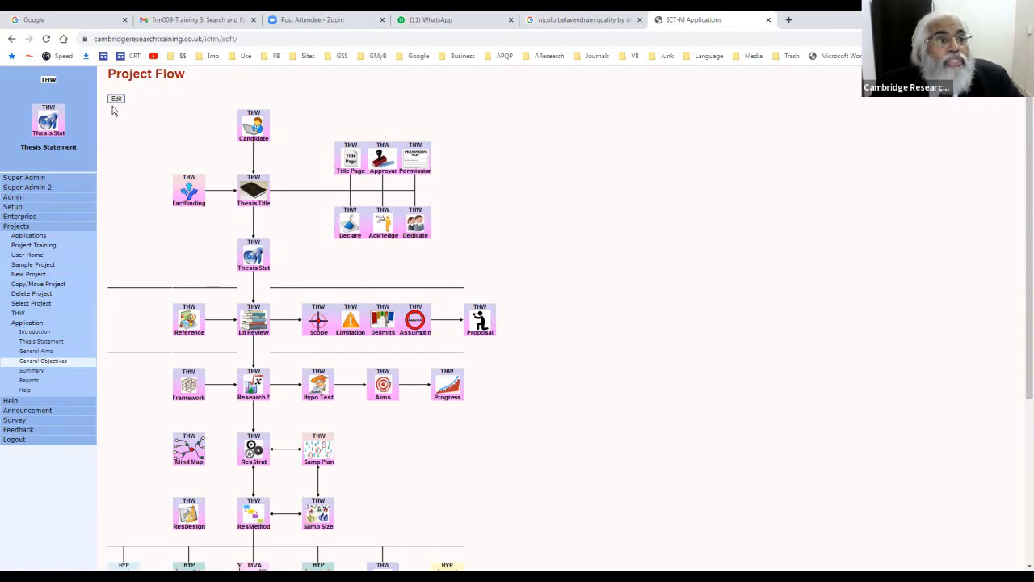
click(189, 327)
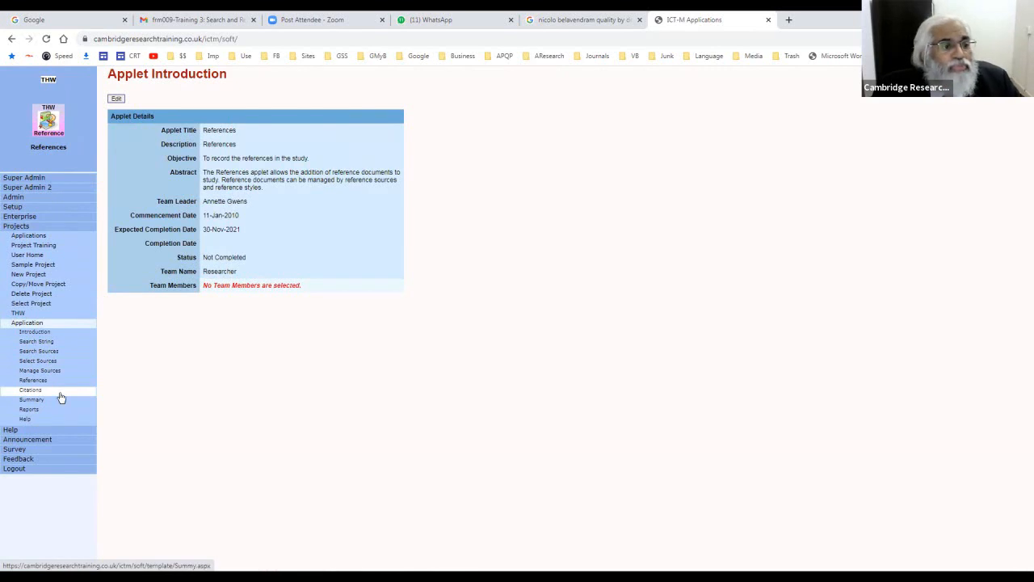
key(ctrl+plus)
key(ctrl+plus)
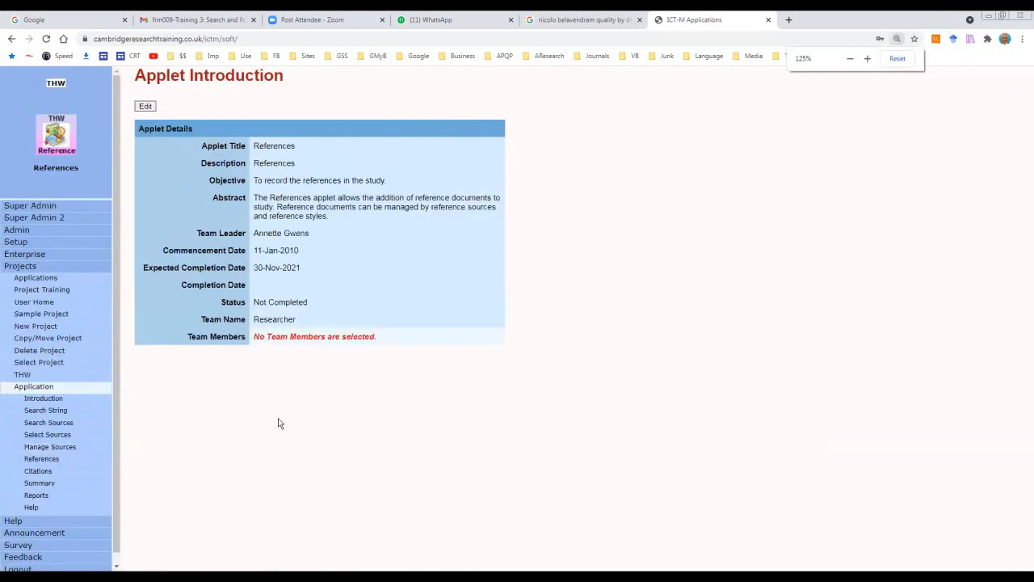
click(54, 412)
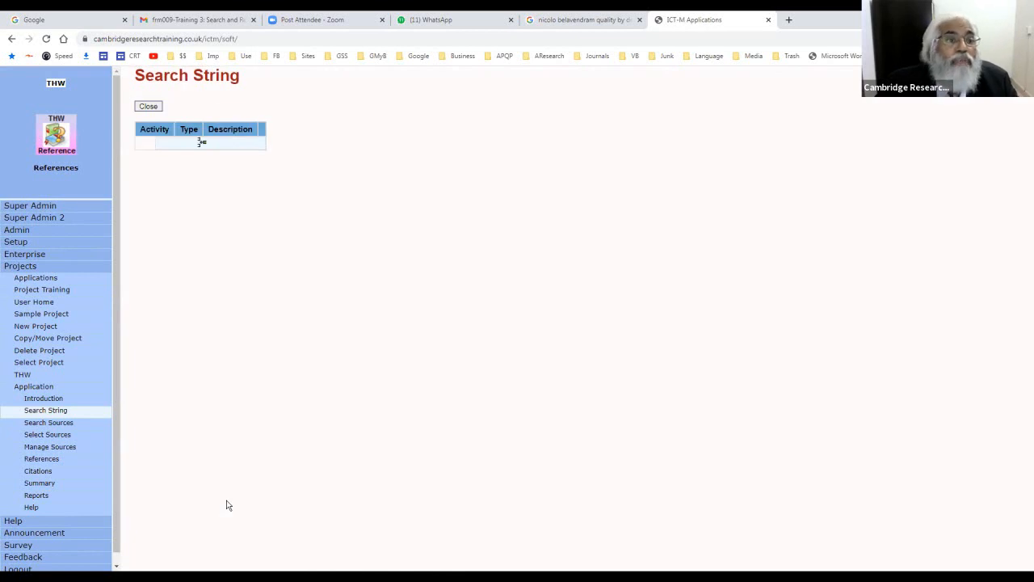
Add a Topic to the new search string with the Yes term Women empowerment, save it and return to the search string list
click(202, 146)
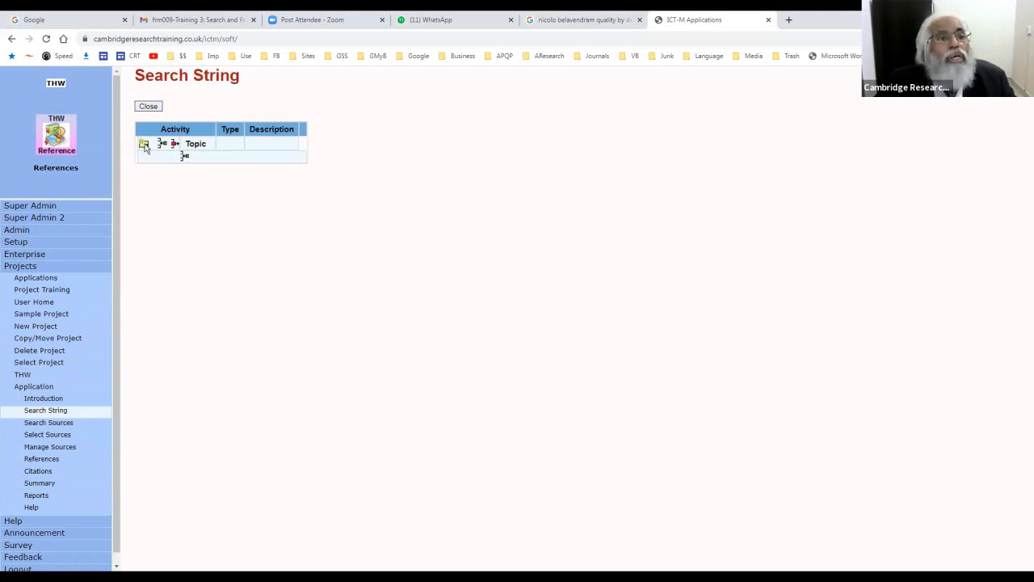
click(144, 145)
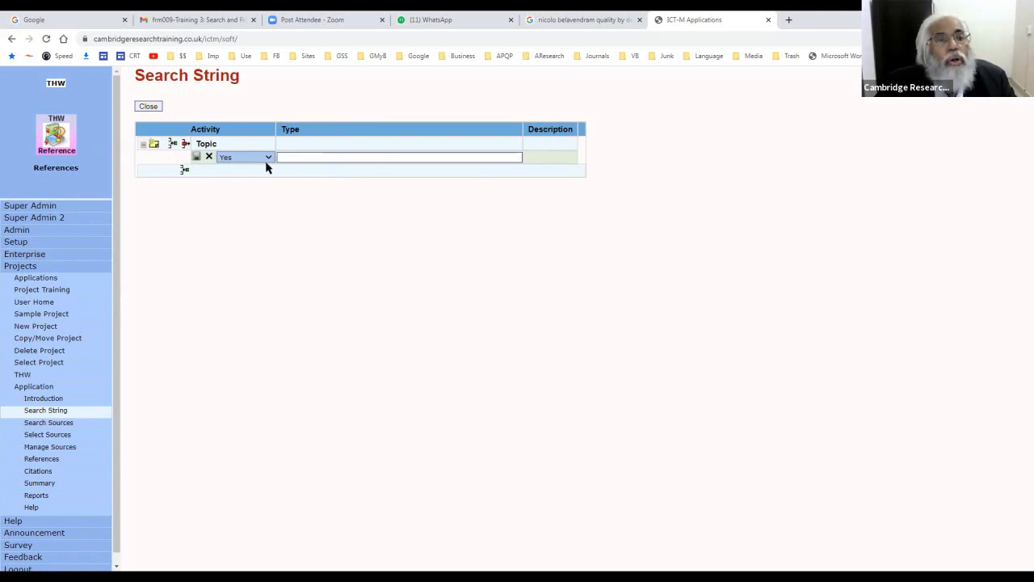
click(308, 157)
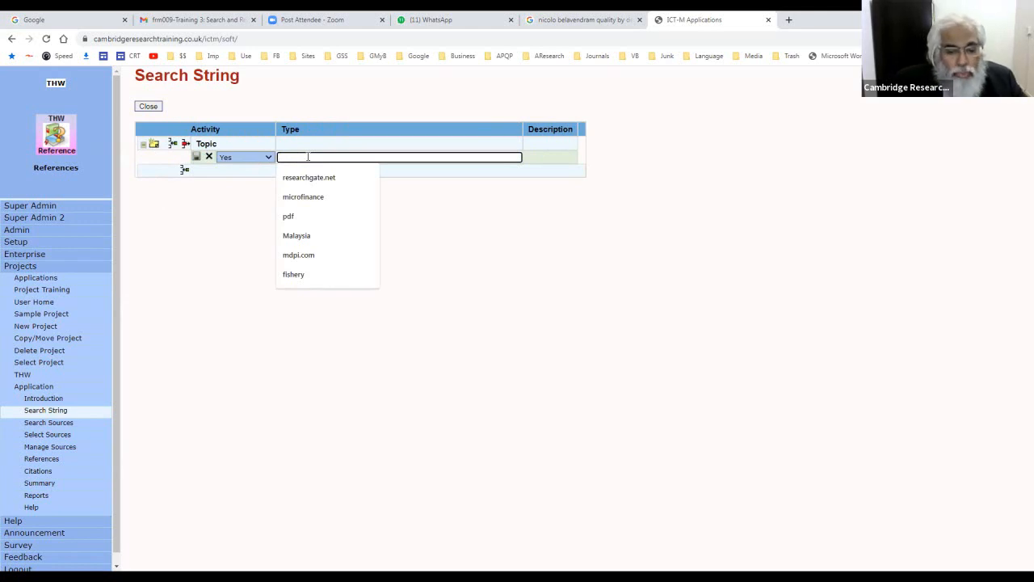
text(wom)
click(313, 188)
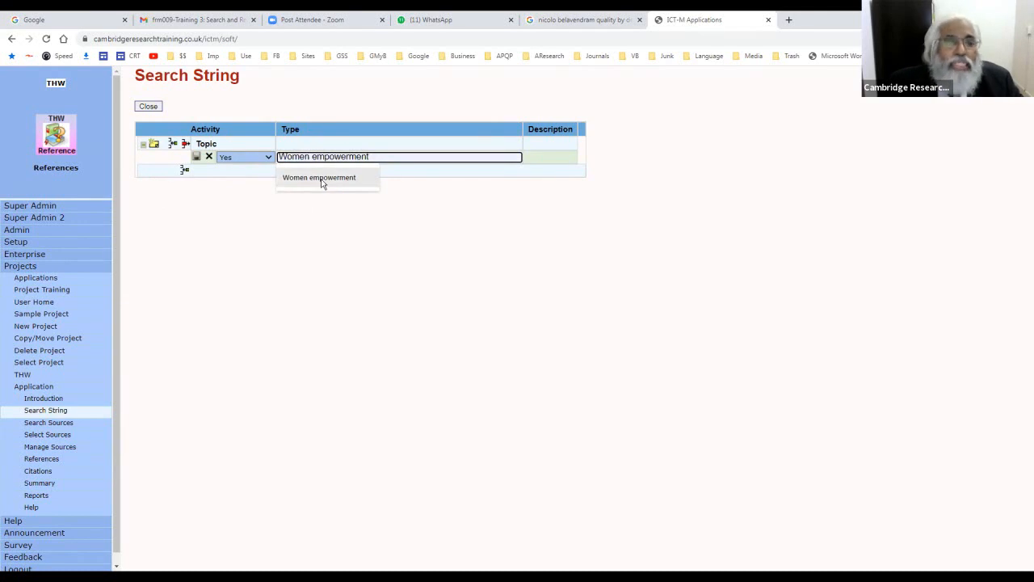
click(320, 179)
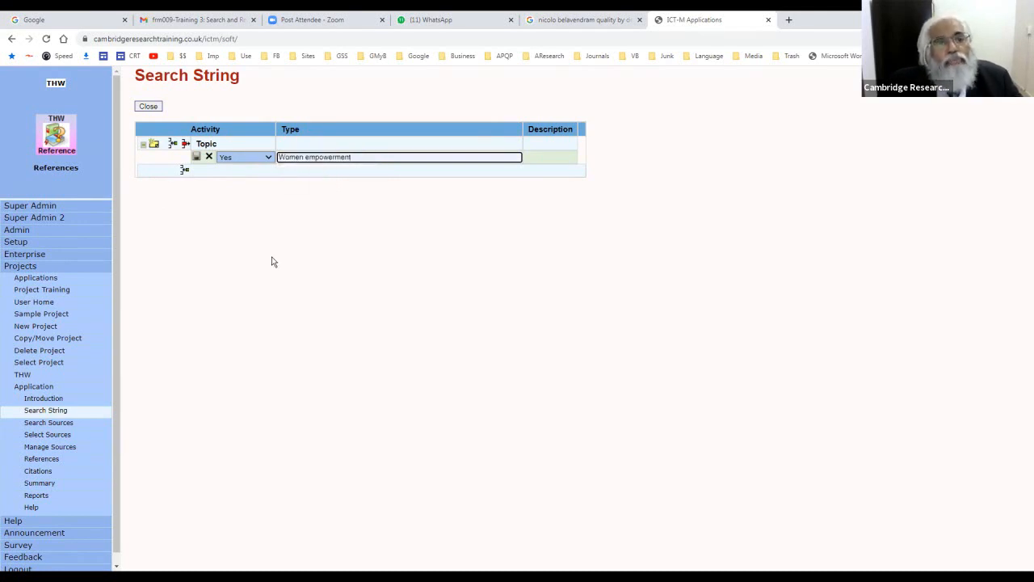
click(198, 159)
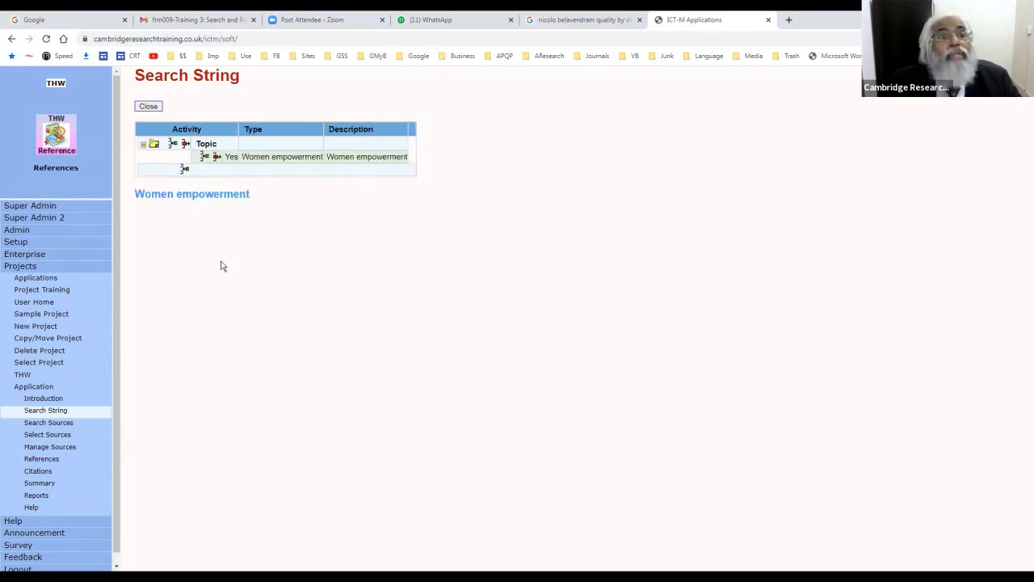
click(149, 106)
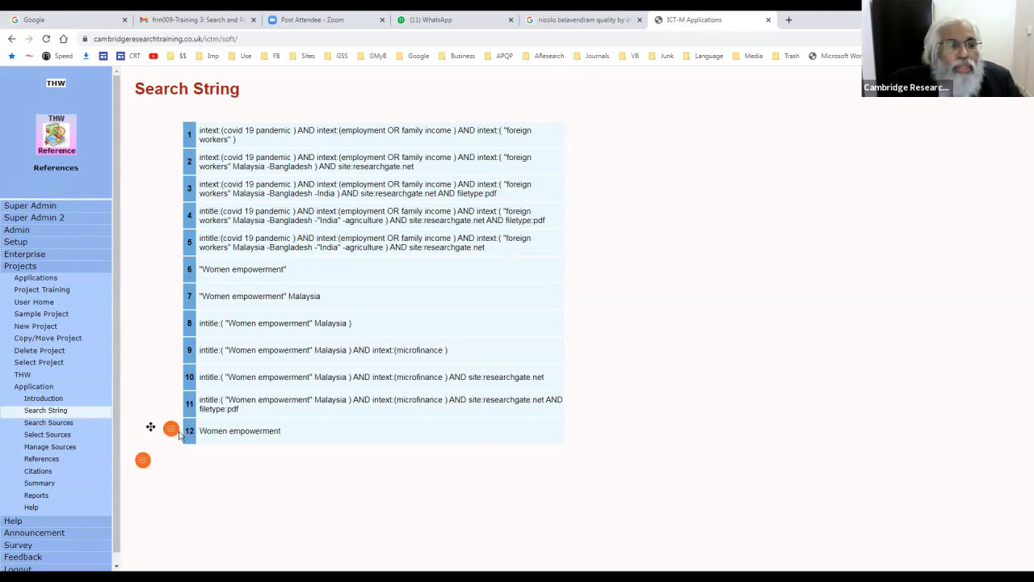
Run search string 12, Women empowerment, in Google Scholar, look through the results and return to the search string list
click(171, 431)
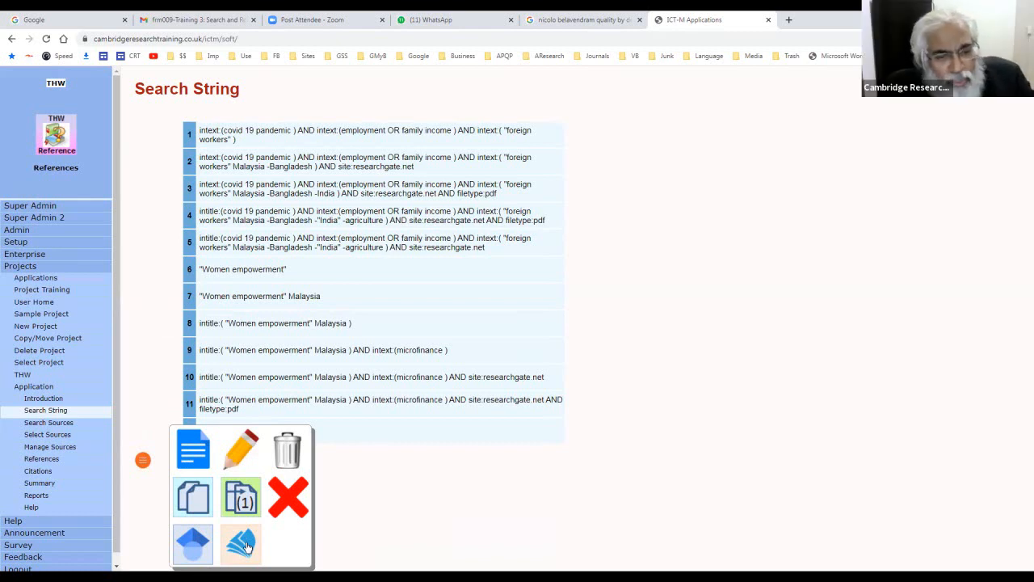
click(191, 558)
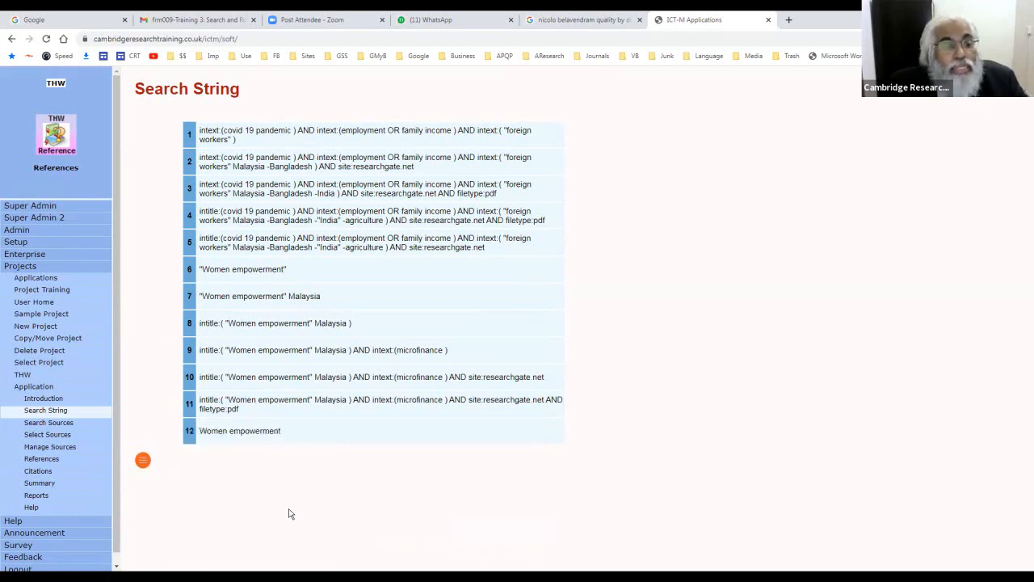
mouse_move(223, 432)
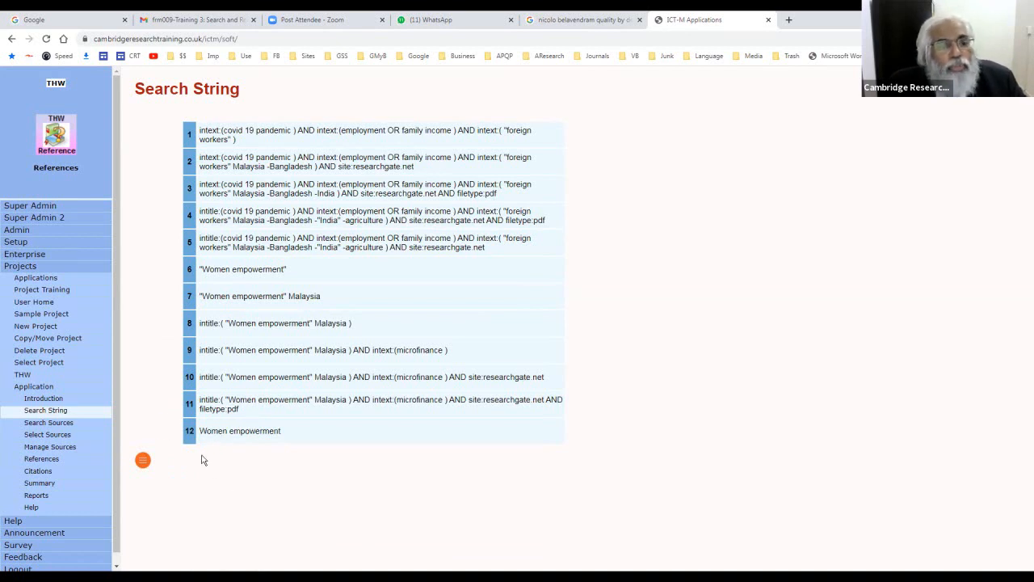
click(171, 430)
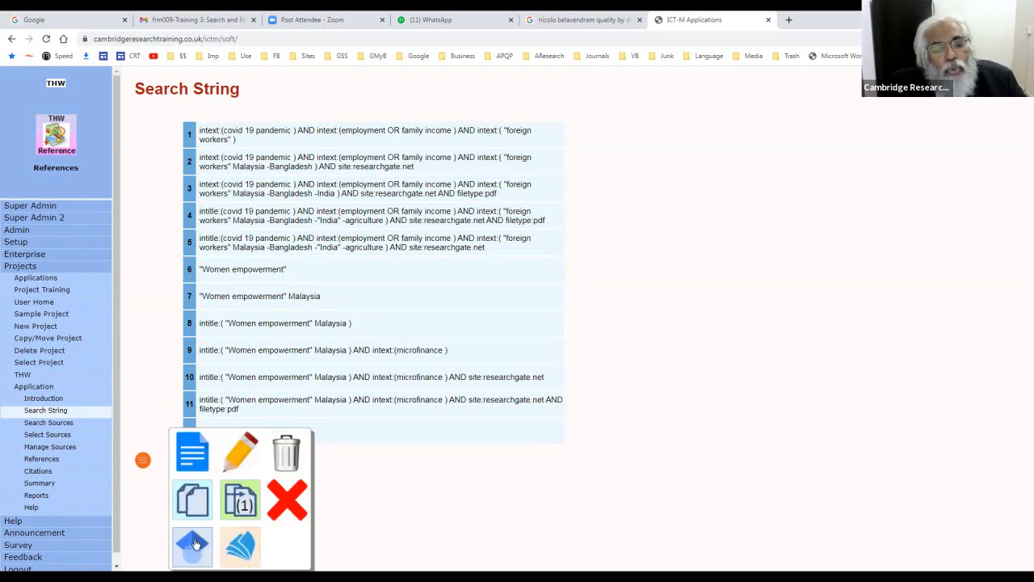
click(194, 544)
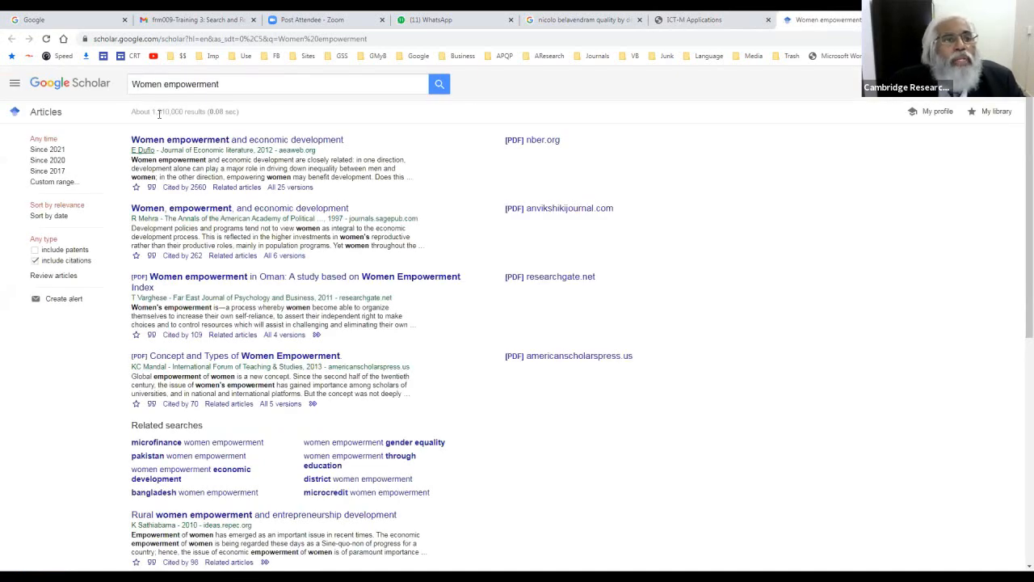
scroll(283, 270, down, 1)
scroll(285, 335, down, 5)
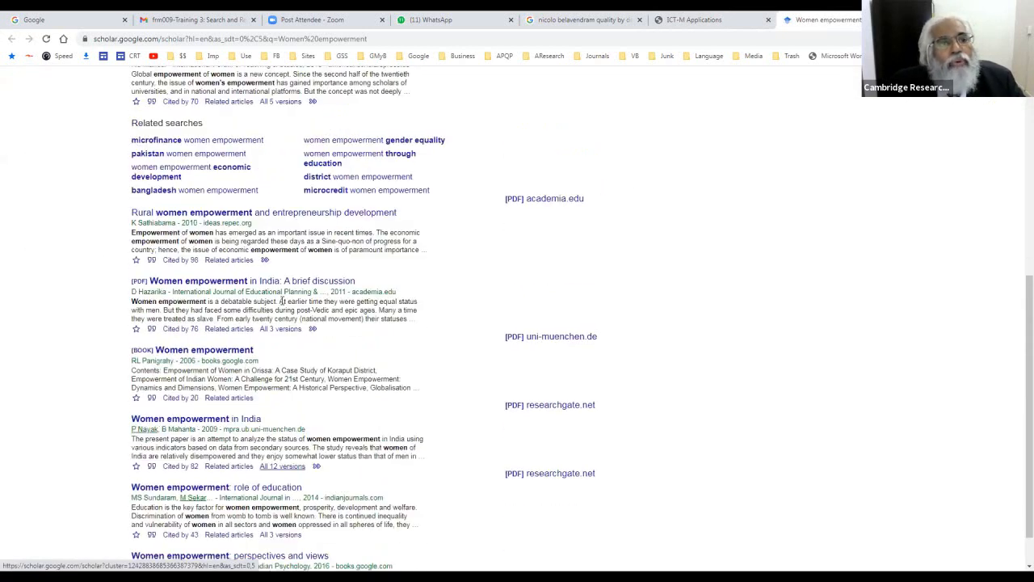
scroll(282, 300, up, 6)
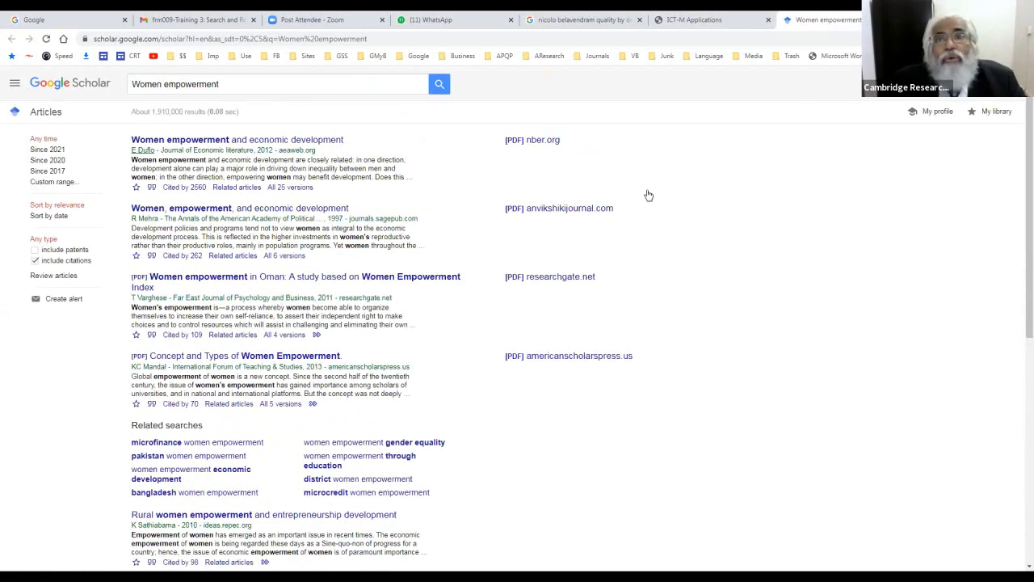
click(897, 19)
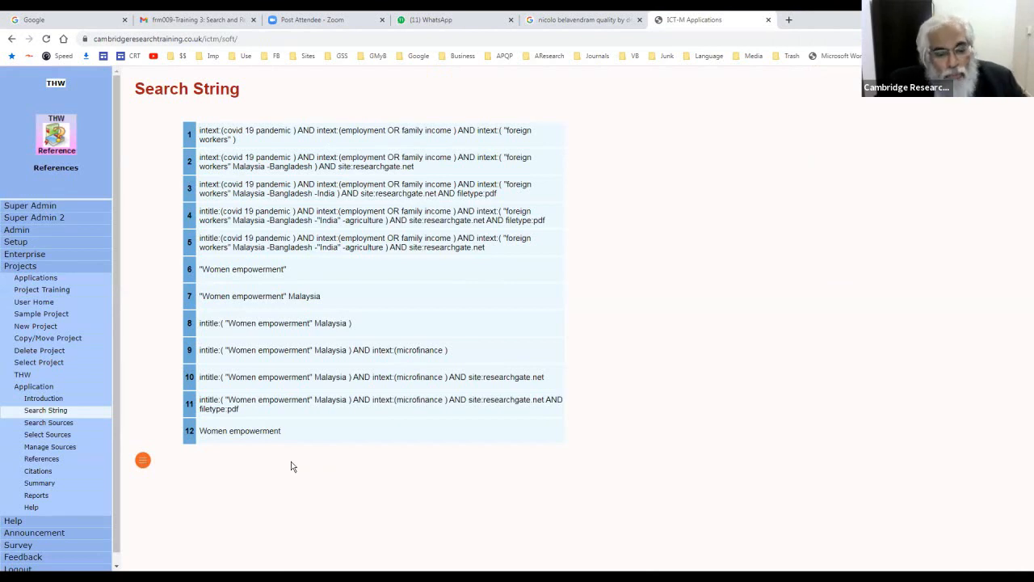
Duplicate search string 12, Women empowerment, and close the copy to return to the list
click(170, 428)
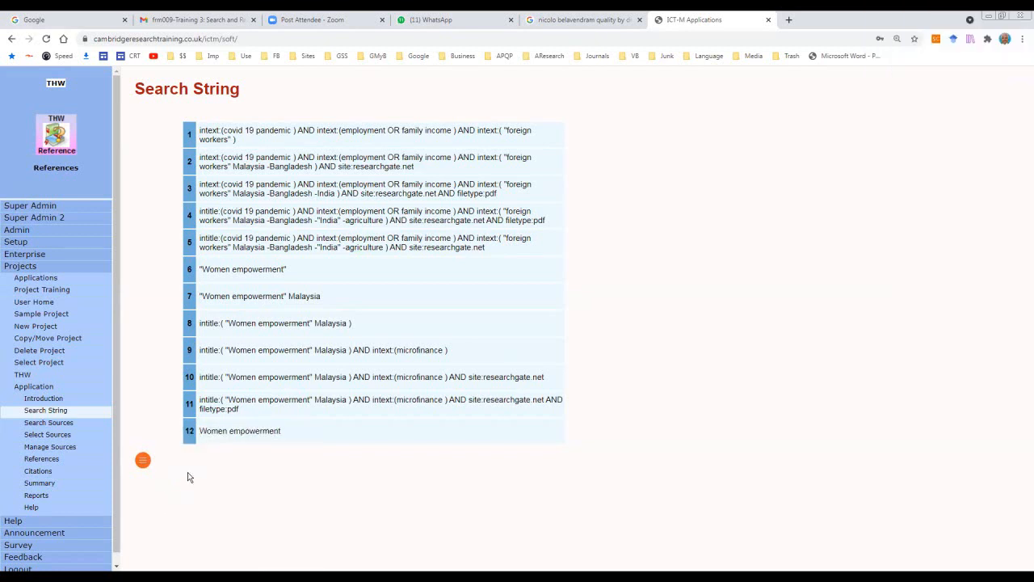
click(173, 434)
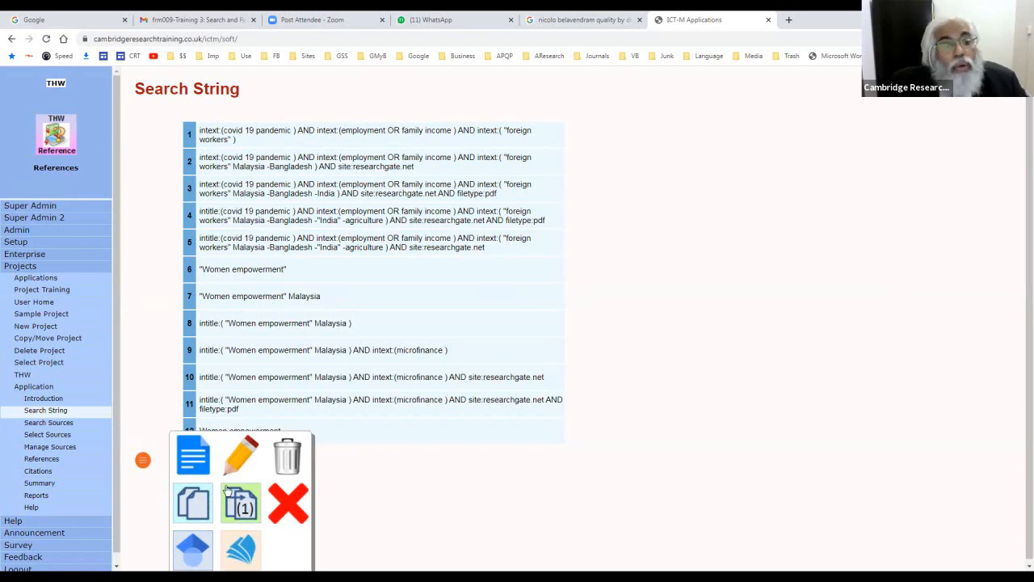
mouse_move(240, 434)
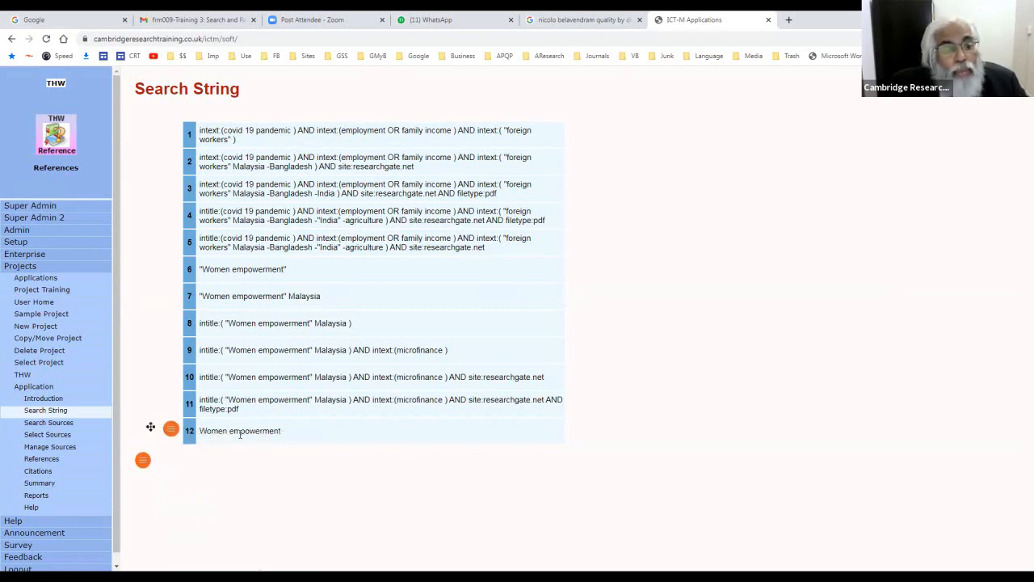
click(170, 428)
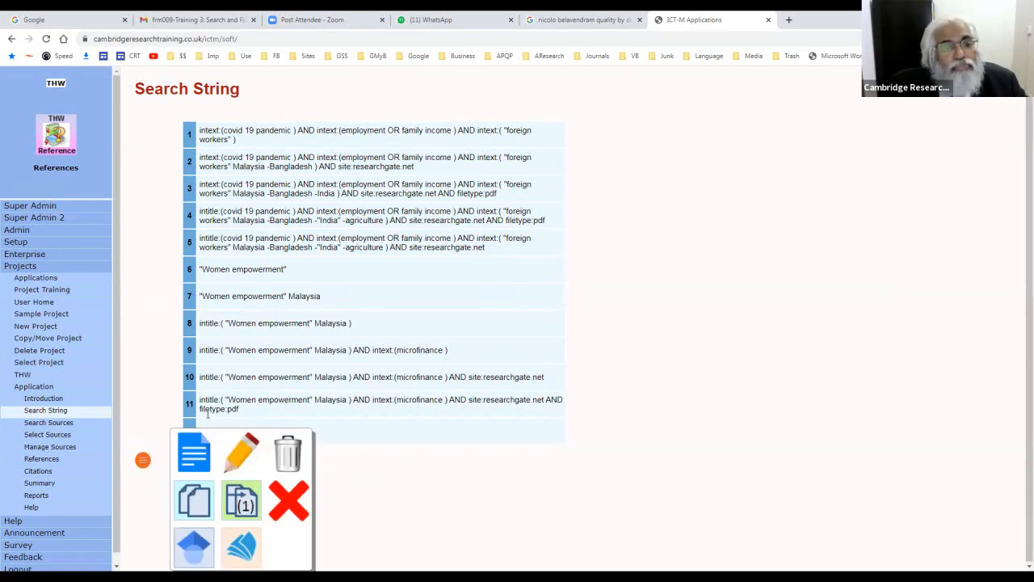
click(222, 459)
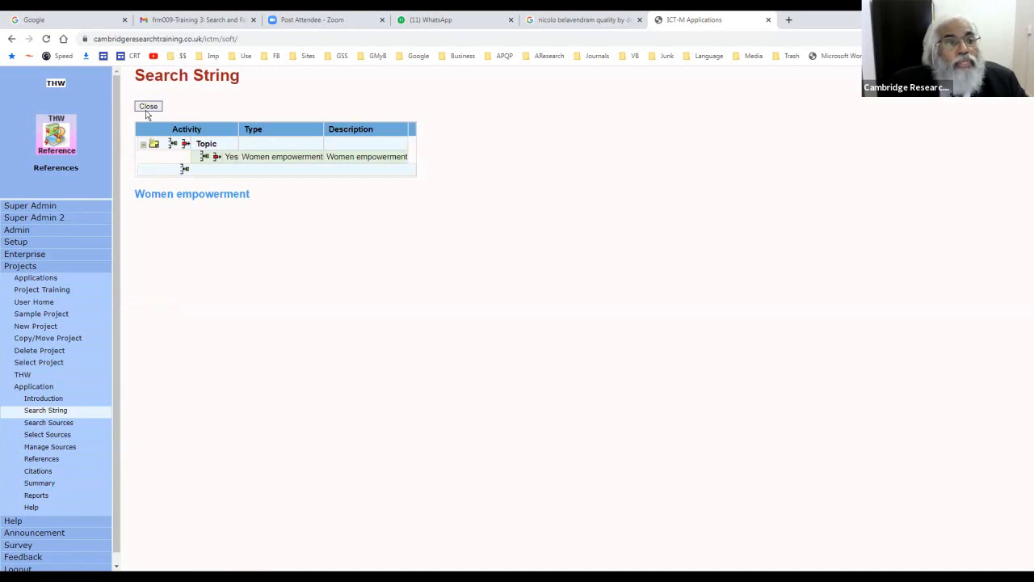
click(148, 107)
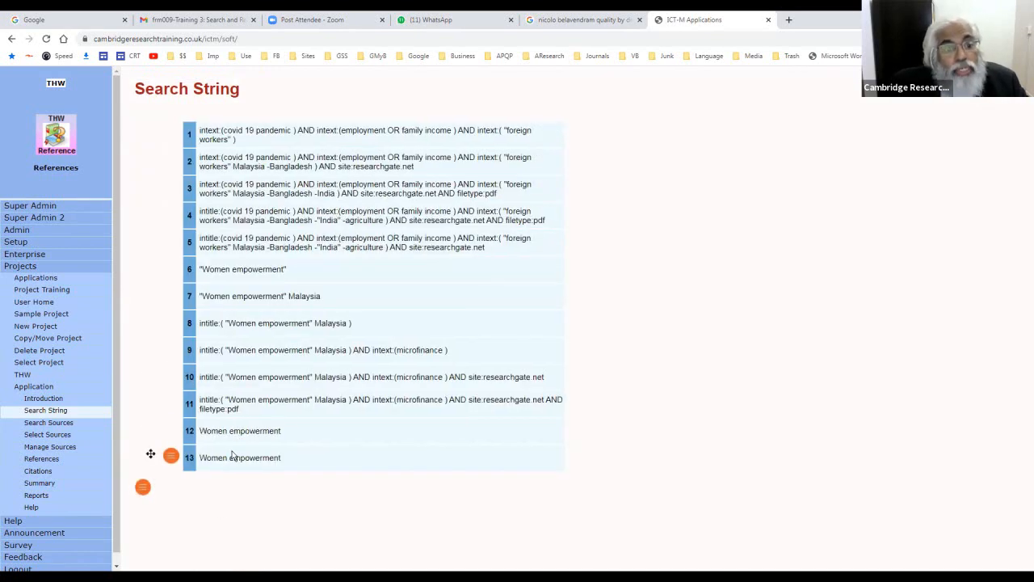
Edit search string 13 by adding Malaysia as a second Yes term under Topic, and save it
click(172, 457)
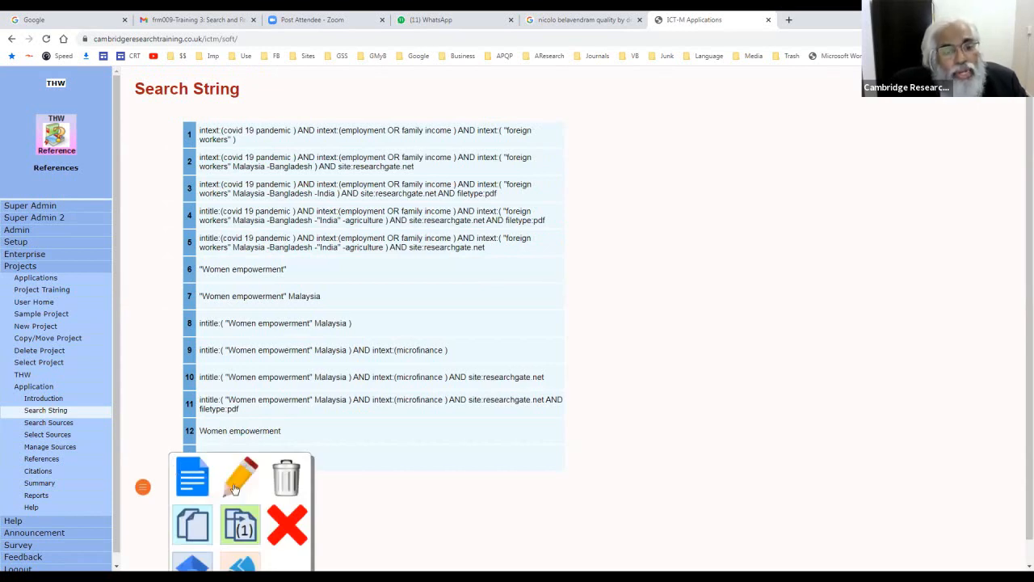
click(208, 484)
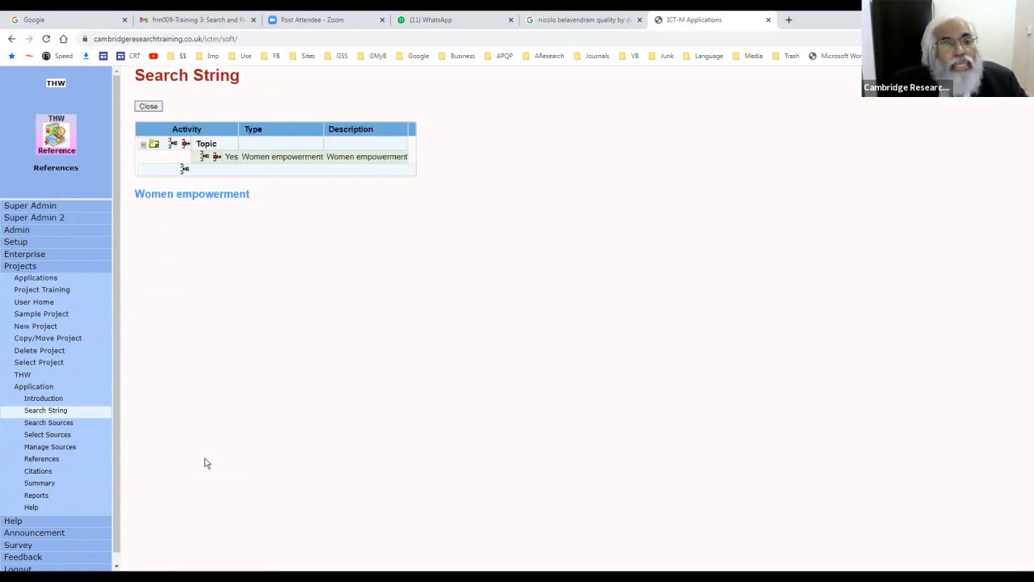
click(153, 146)
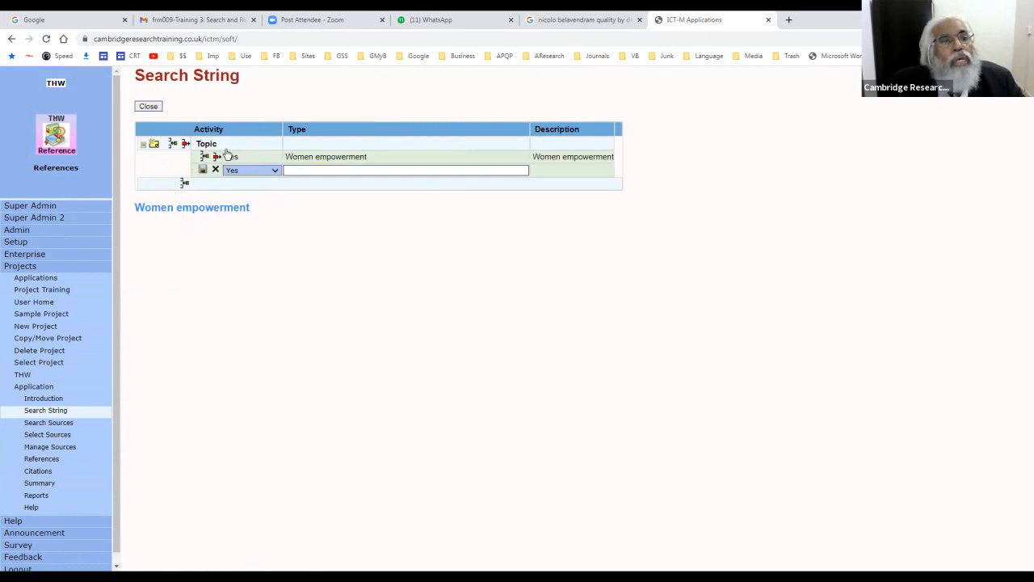
click(299, 170)
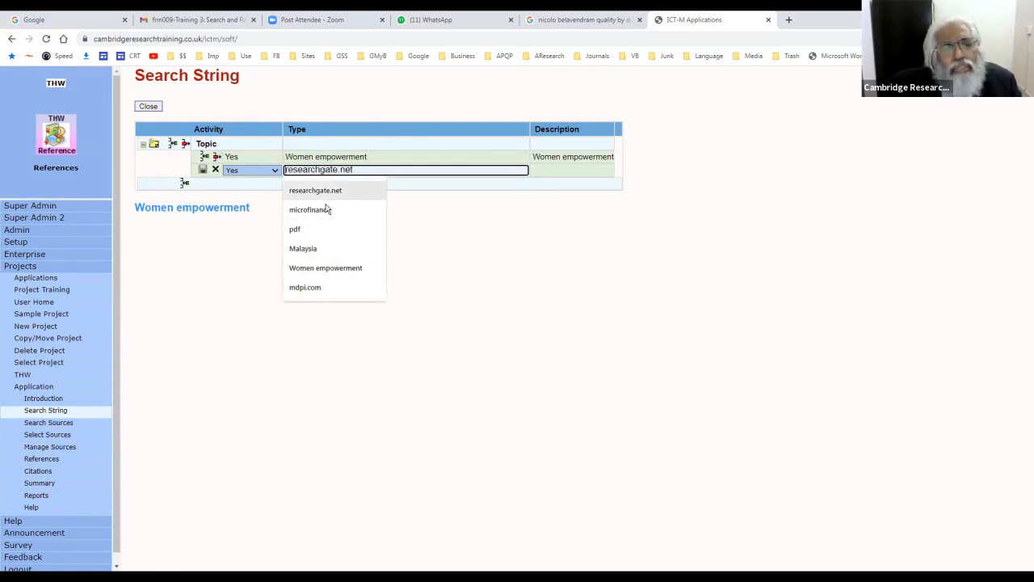
click(320, 247)
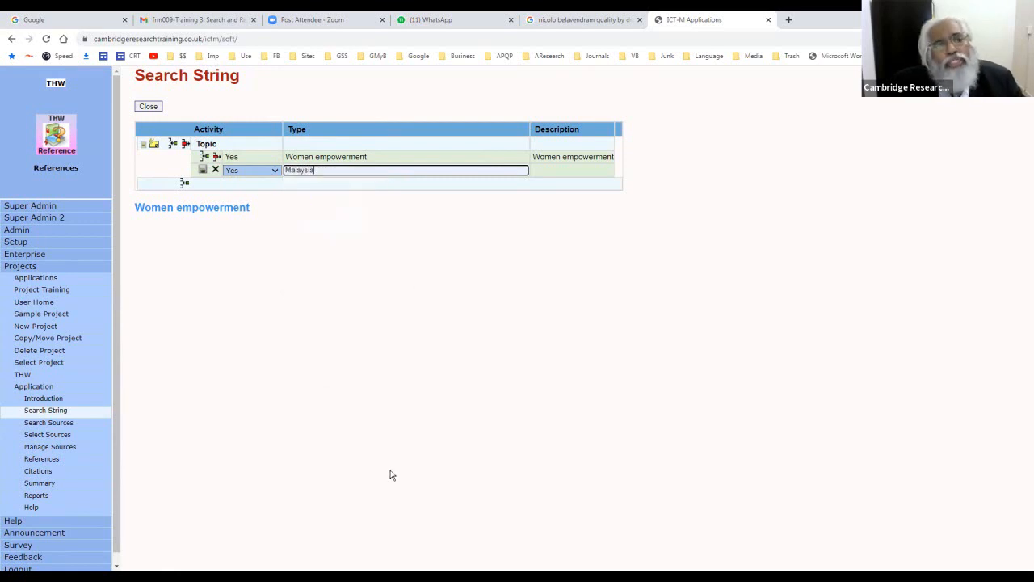
click(203, 171)
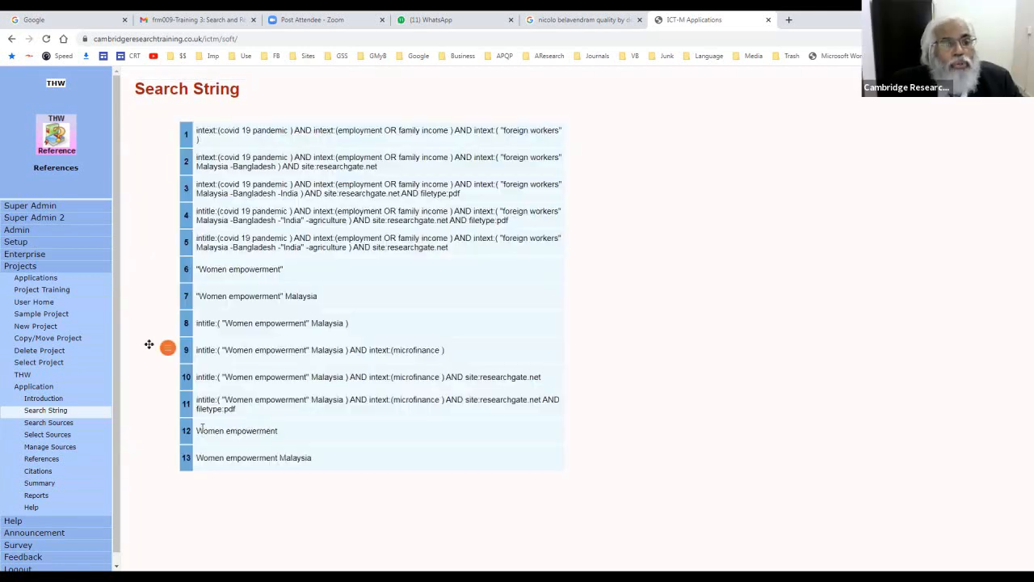
Run search string 13, Women empowerment Malaysia, in Google Scholar, view the results and return to the search string list
click(169, 458)
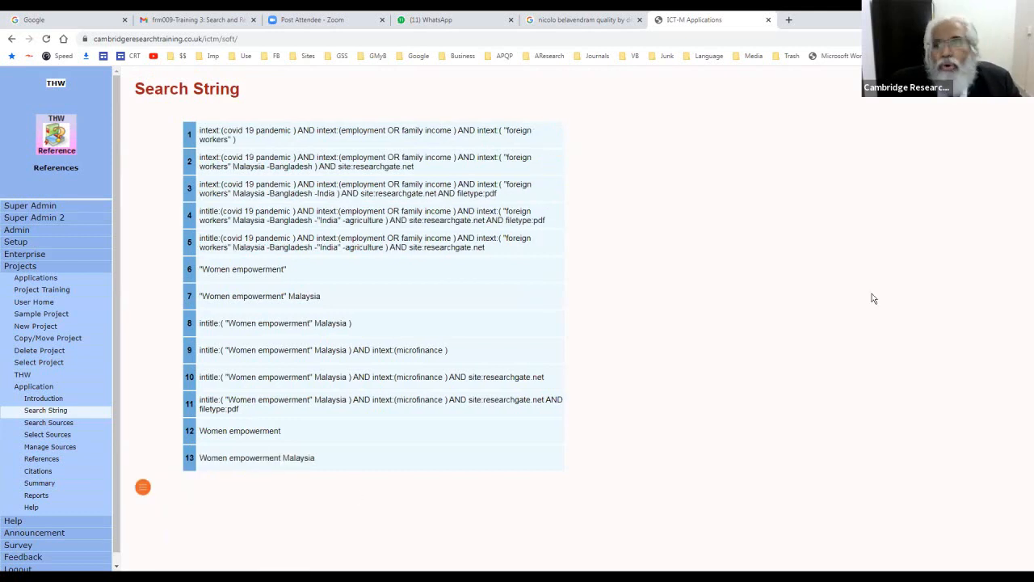
mouse_move(193, 470)
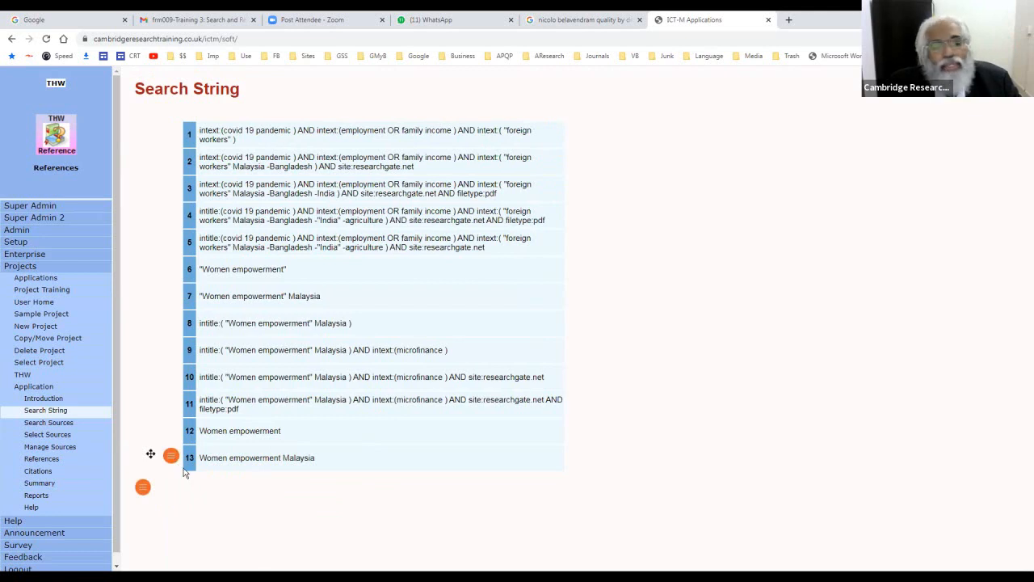
mouse_move(202, 445)
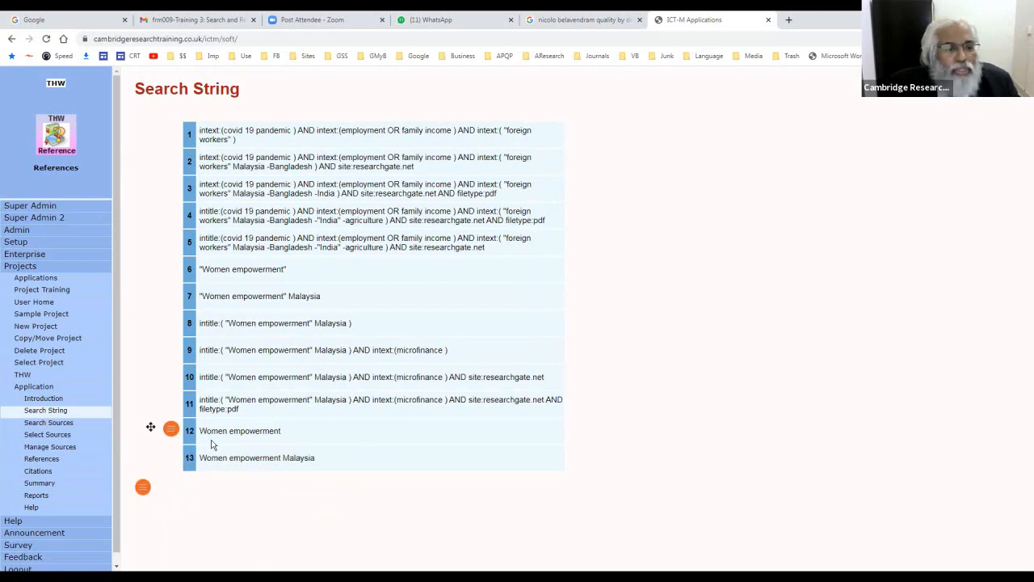
key(ctrl+minus)
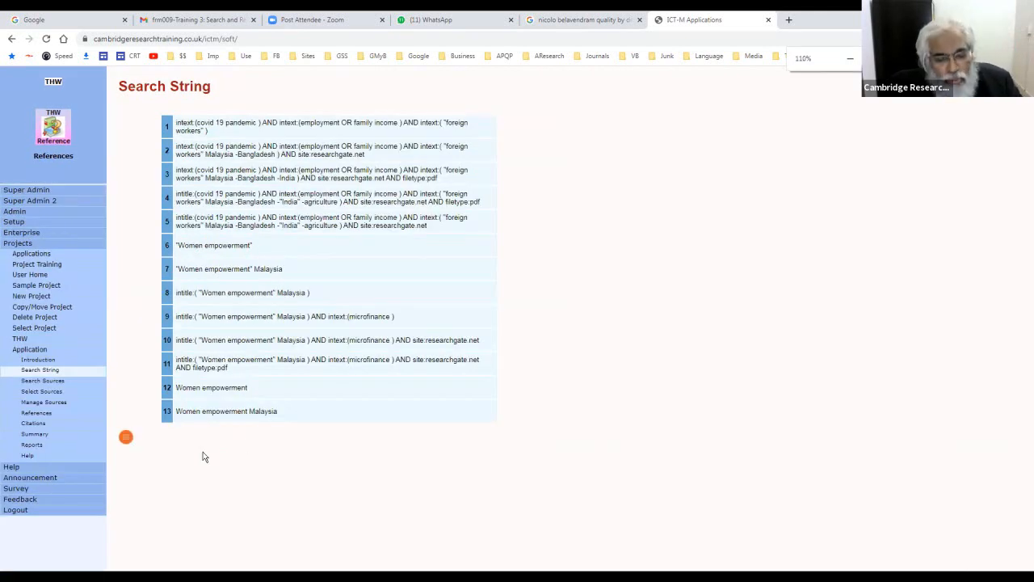
click(151, 410)
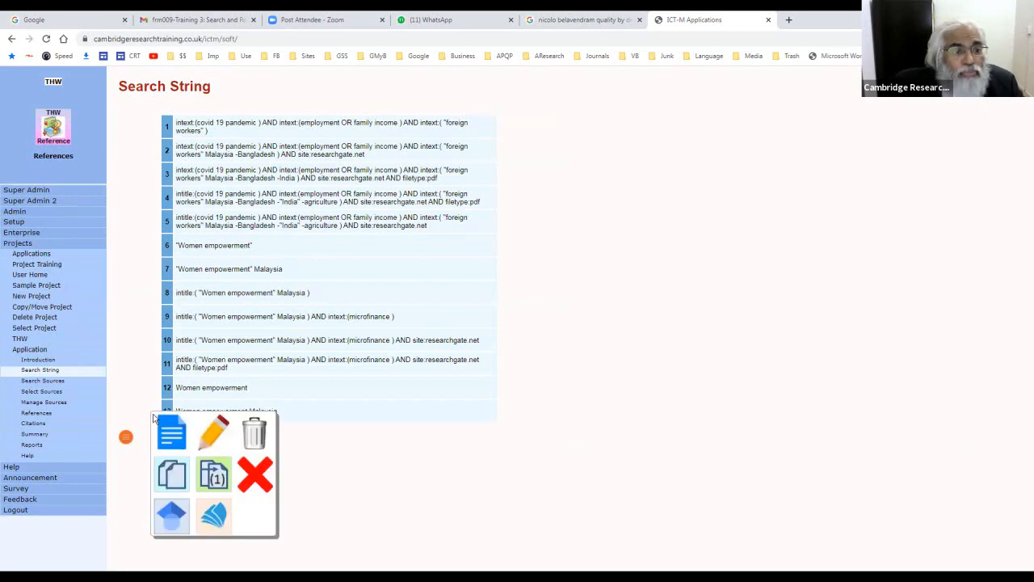
click(171, 508)
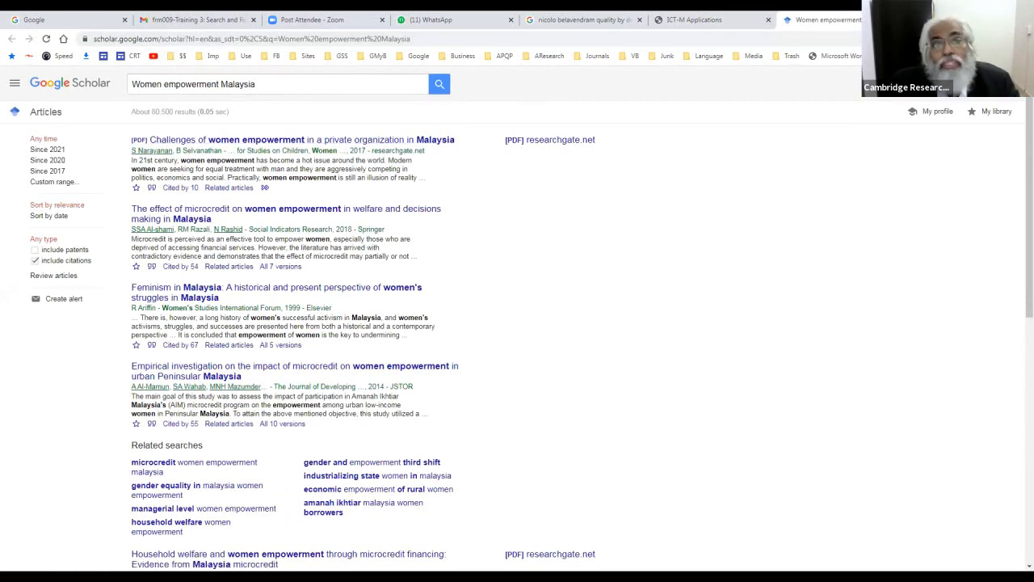
key(ctrl+w)
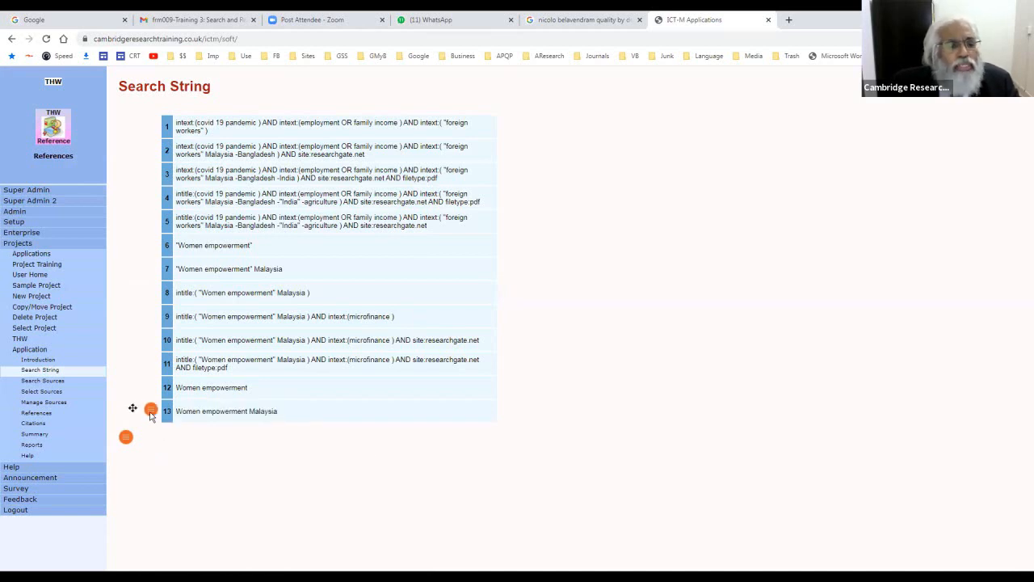
Edit search string 13 so the Women empowerment term under Topic uses the quoted "Yes" exact-phrase option, and save it
mouse_move(150, 414)
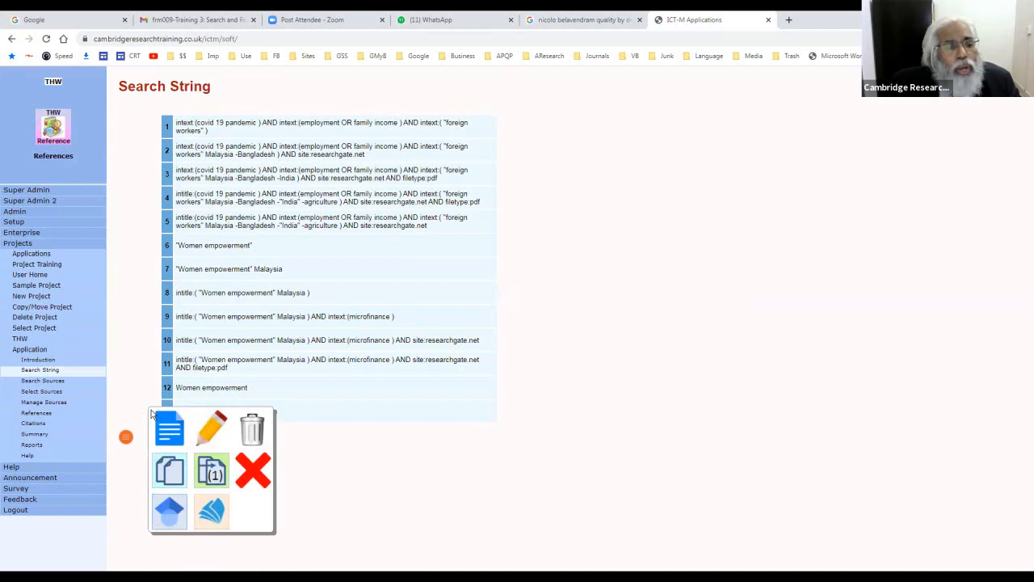
click(206, 436)
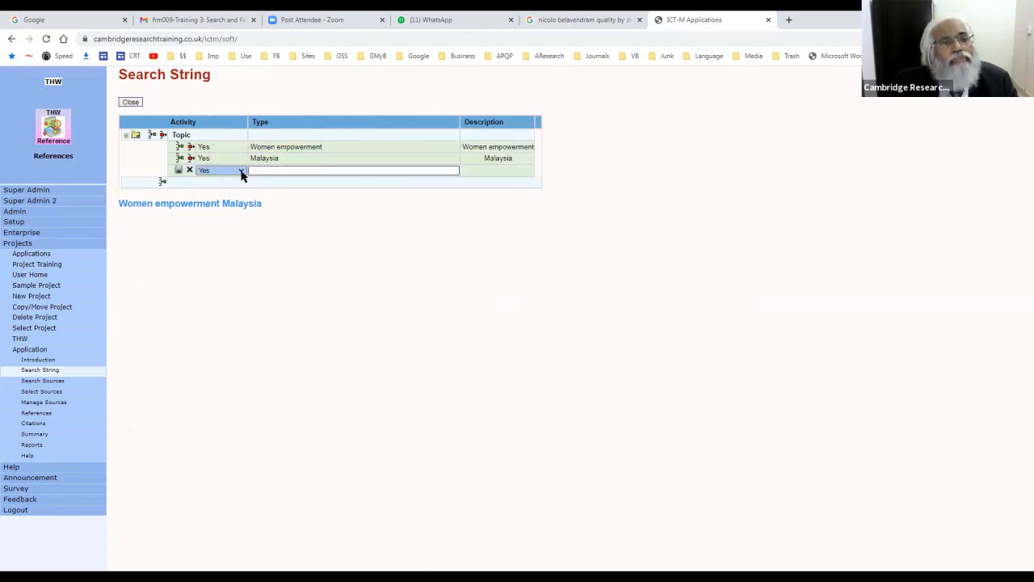
click(241, 171)
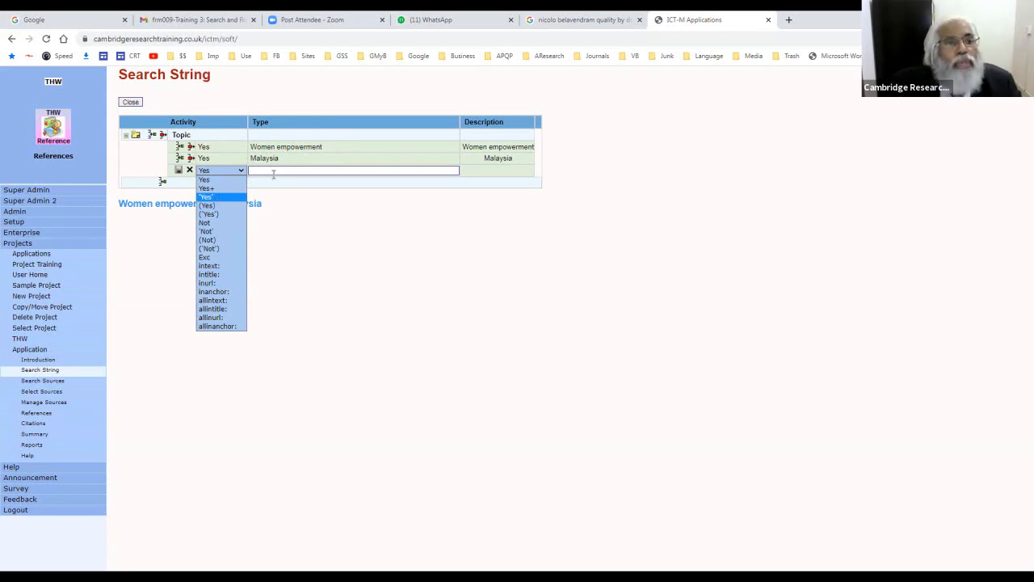
click(214, 152)
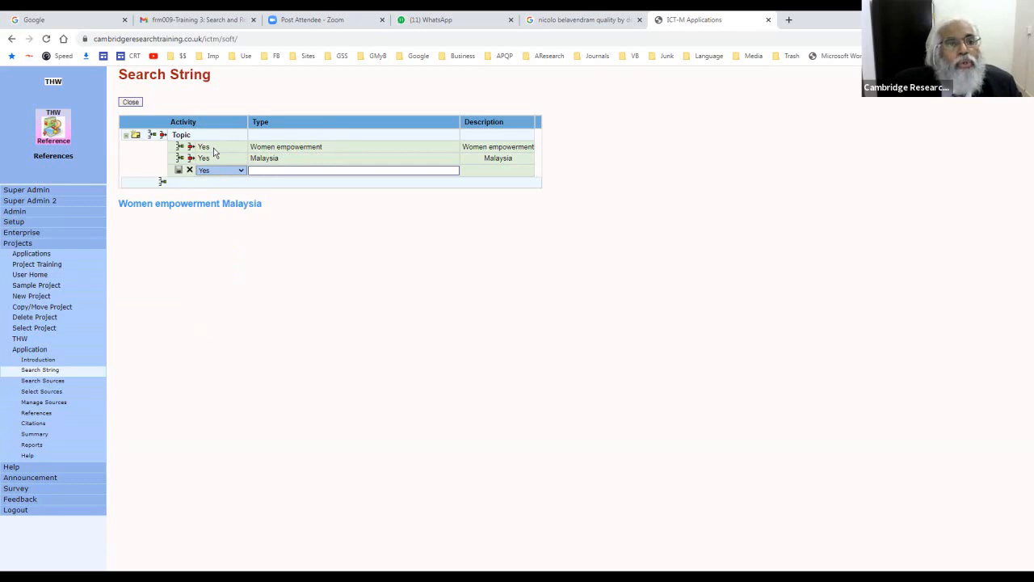
click(214, 152)
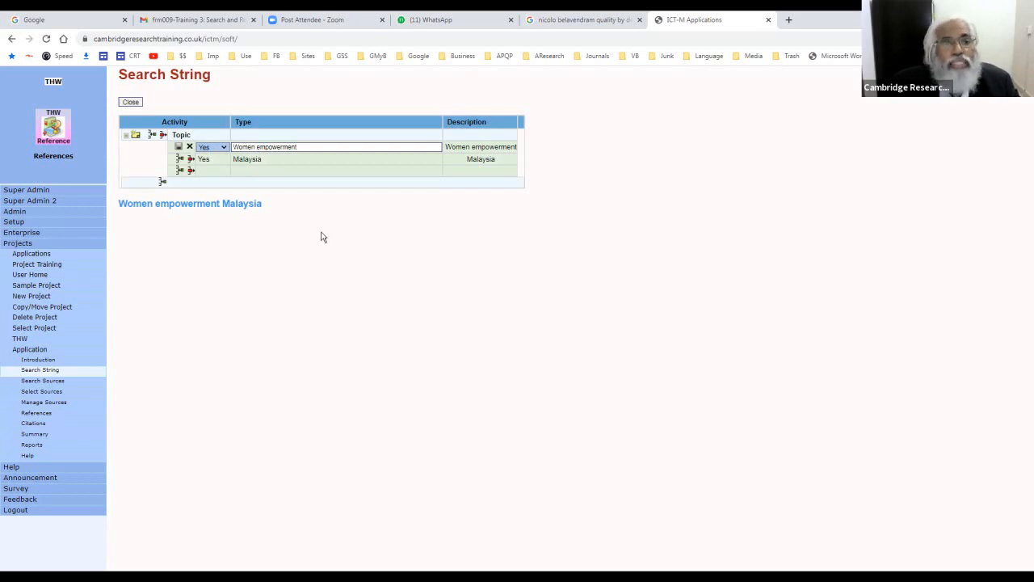
click(224, 148)
click(216, 174)
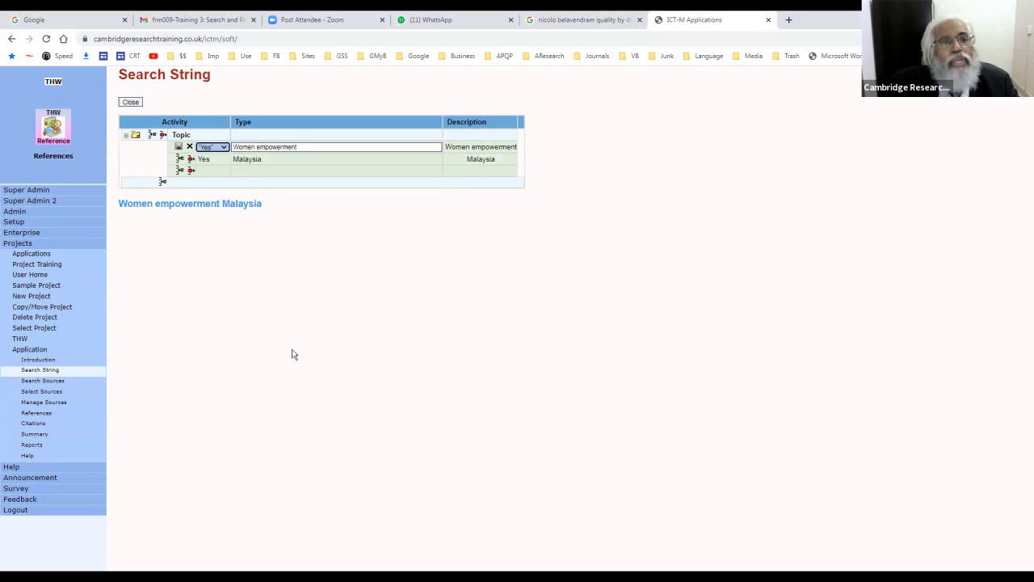
click(179, 147)
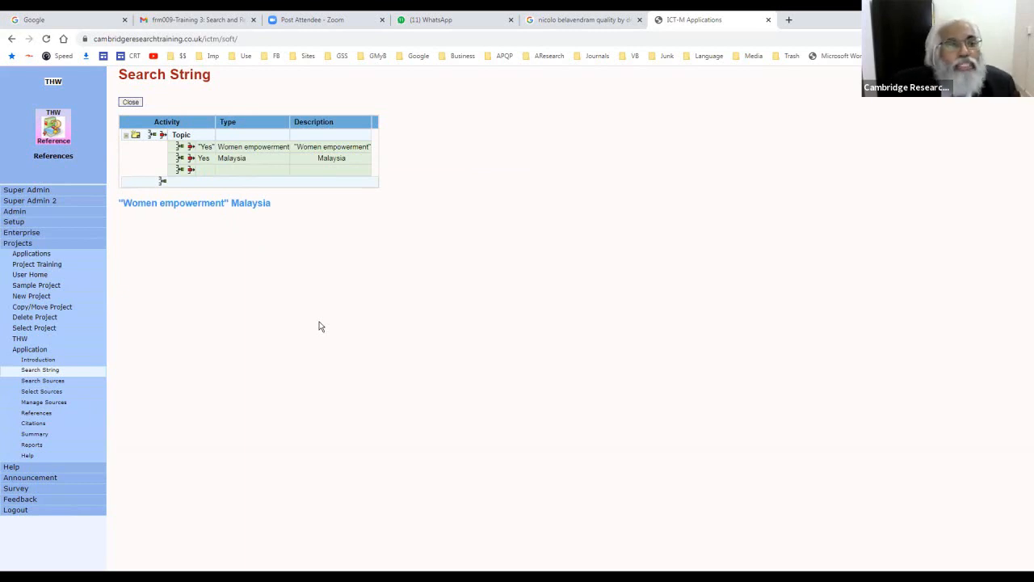
Set the empty third entry under Topic to intitle: in search string 13, save it and return to the search string list
click(207, 169)
click(225, 172)
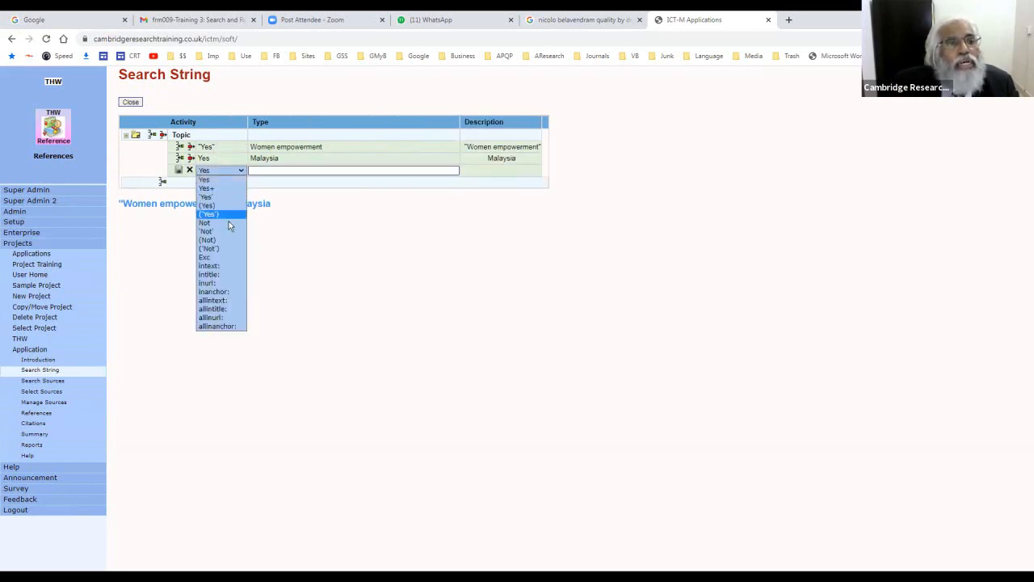
click(229, 275)
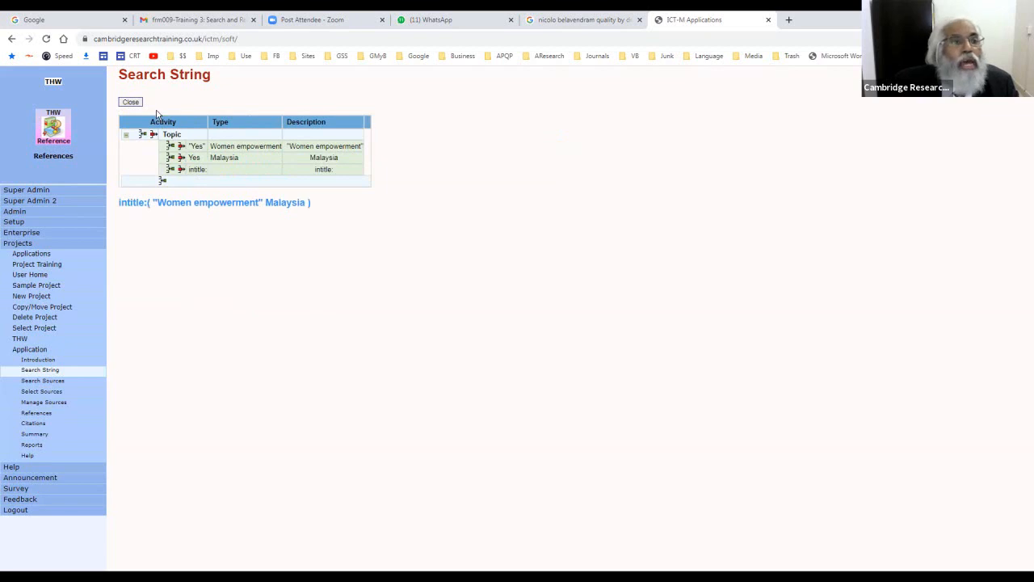
click(131, 102)
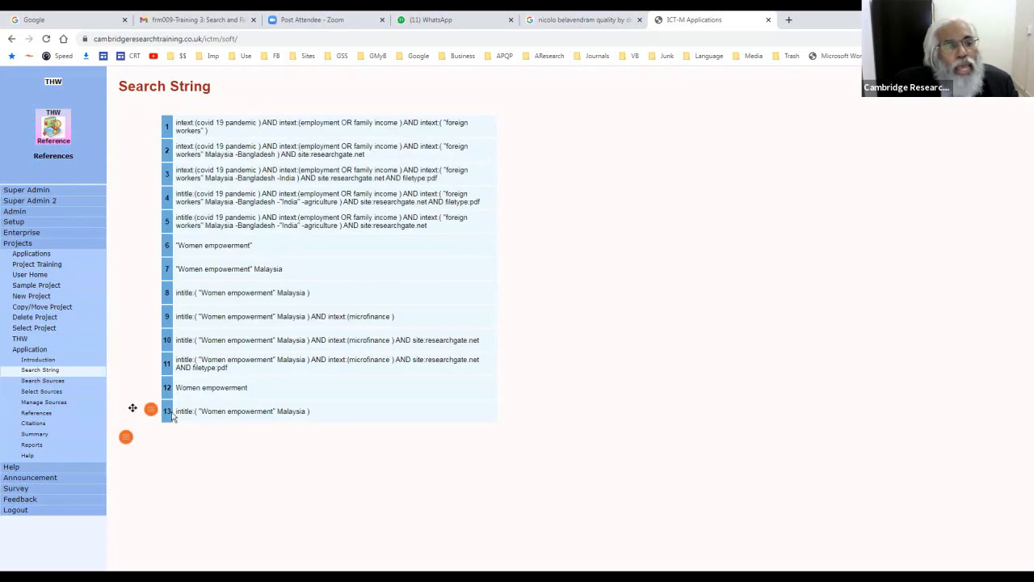
Run search string 13, intitle:( "Women empowerment" Malaysia ), in Google Scholar, view the results and return to the search string list
click(151, 410)
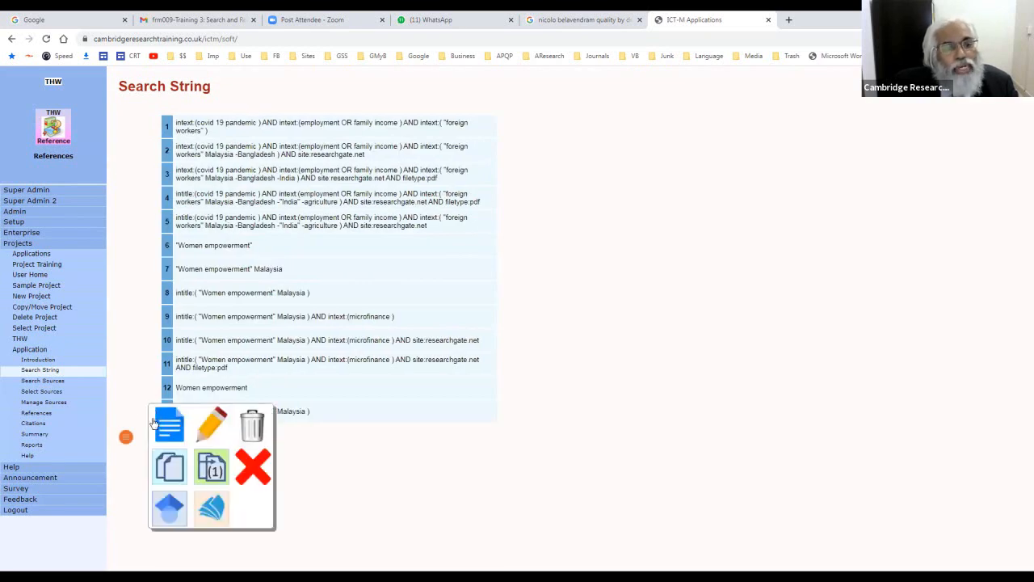
click(176, 509)
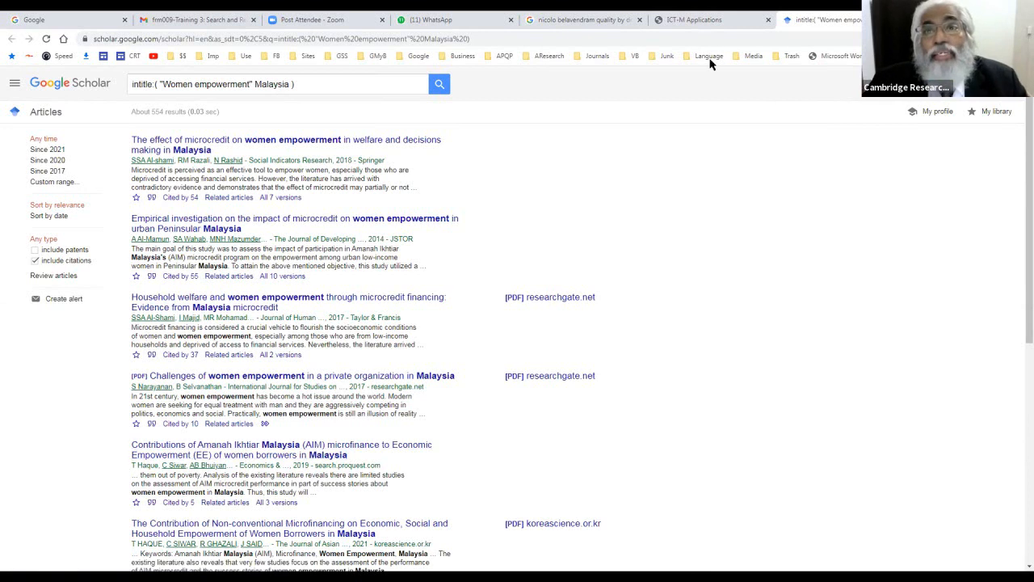
click(697, 24)
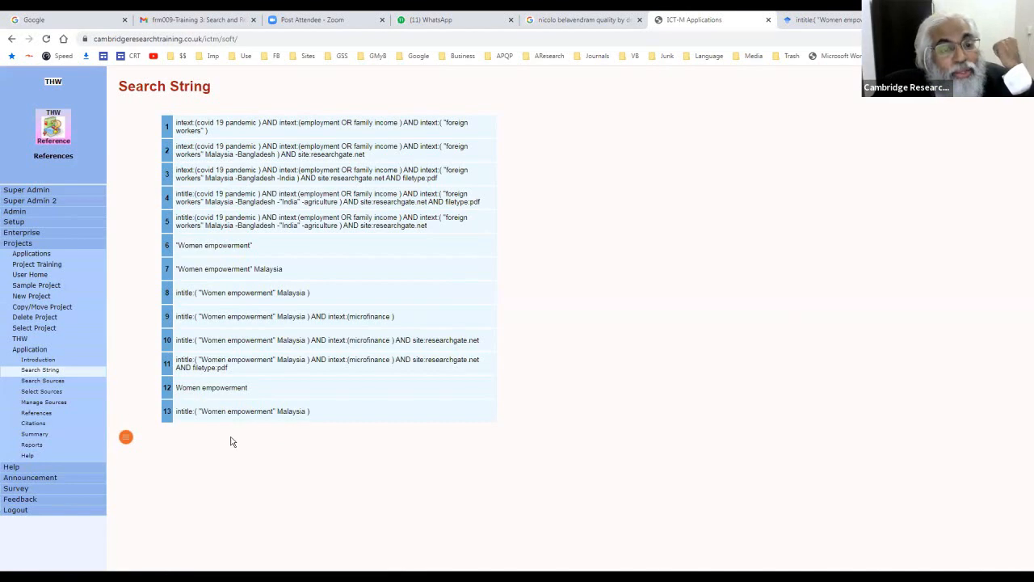
Duplicate search string 13 and add an Issue category to the copy, search string 14
mouse_move(183, 412)
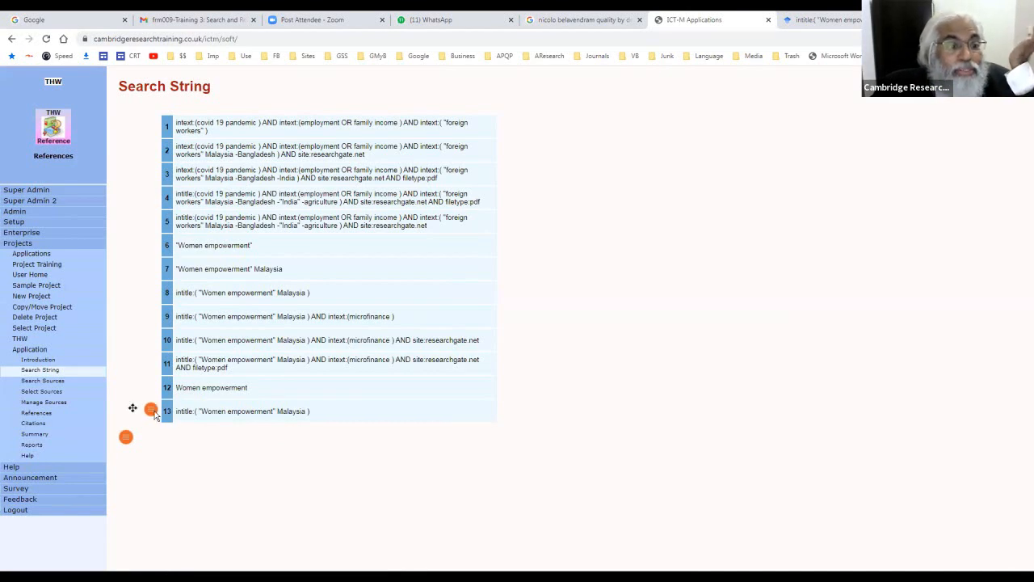
click(151, 410)
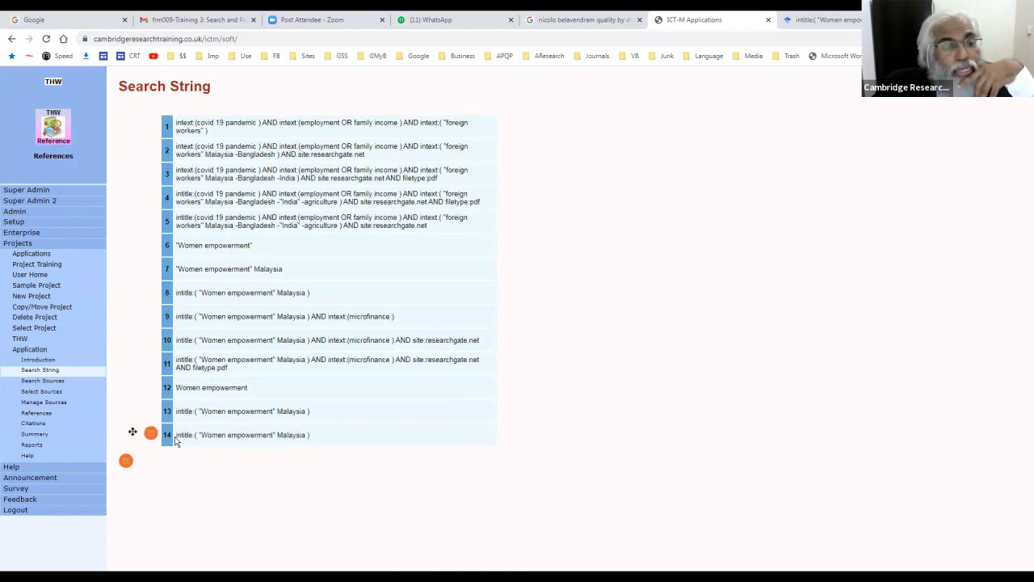
click(150, 434)
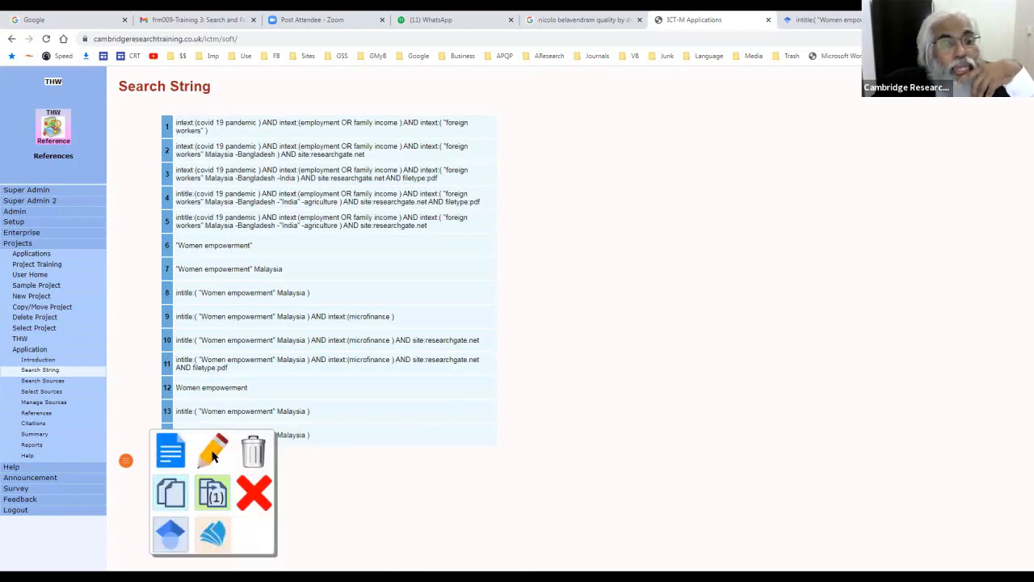
click(213, 451)
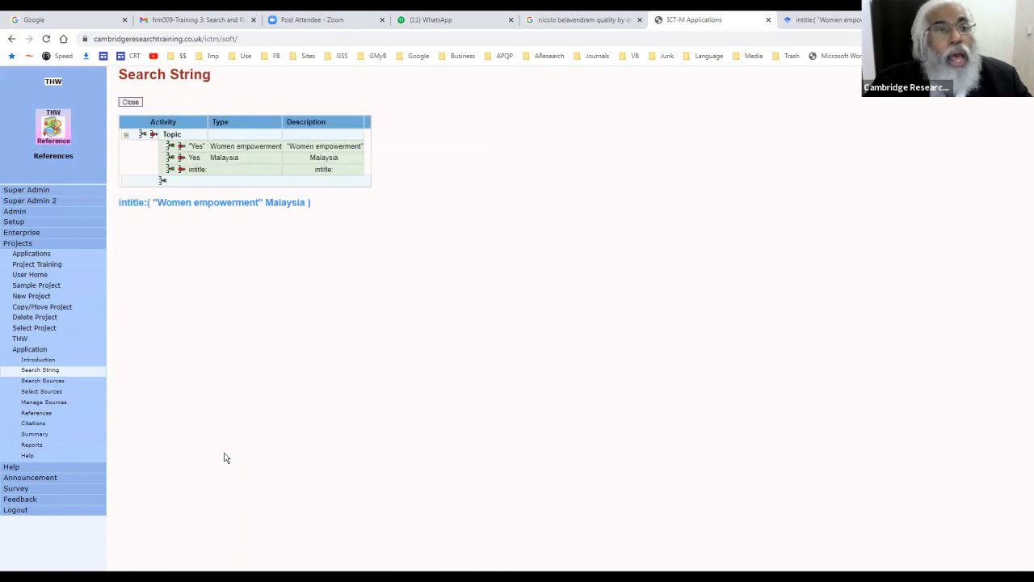
click(163, 182)
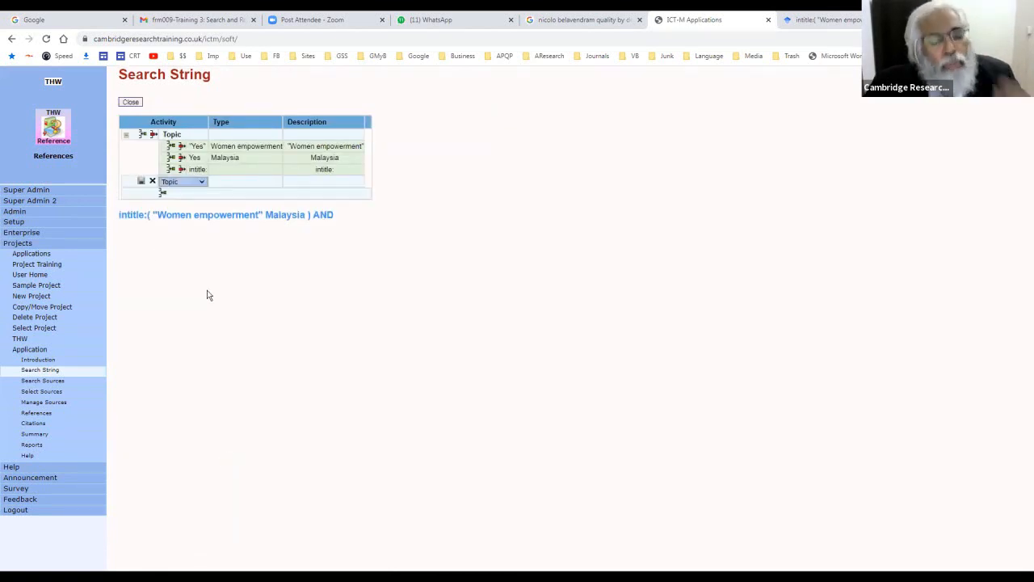
click(202, 182)
click(186, 200)
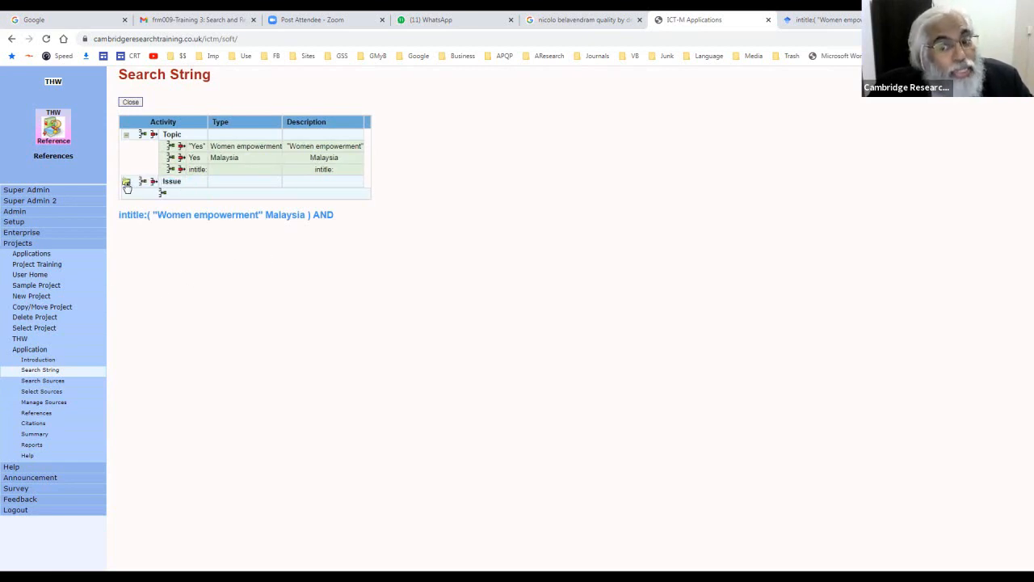
Add microfinance as a Yes term under Issue in search string 14, save it and return to the search string list
click(161, 192)
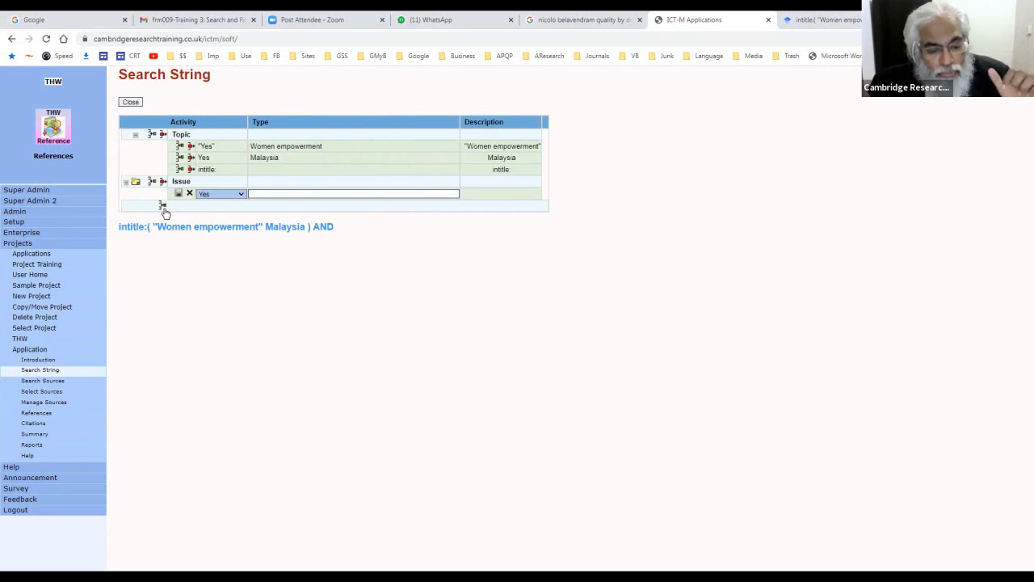
click(281, 194)
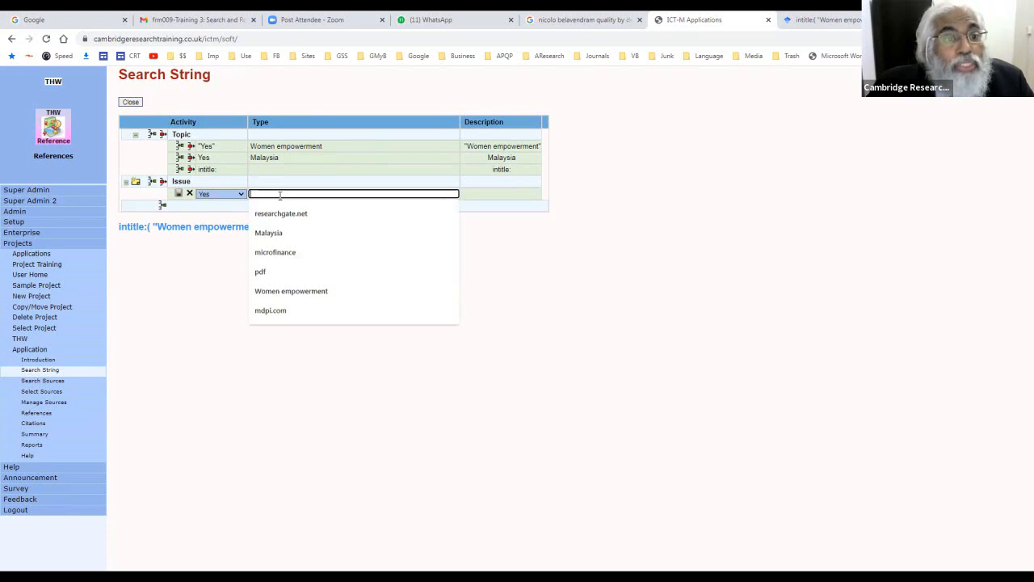
click(279, 253)
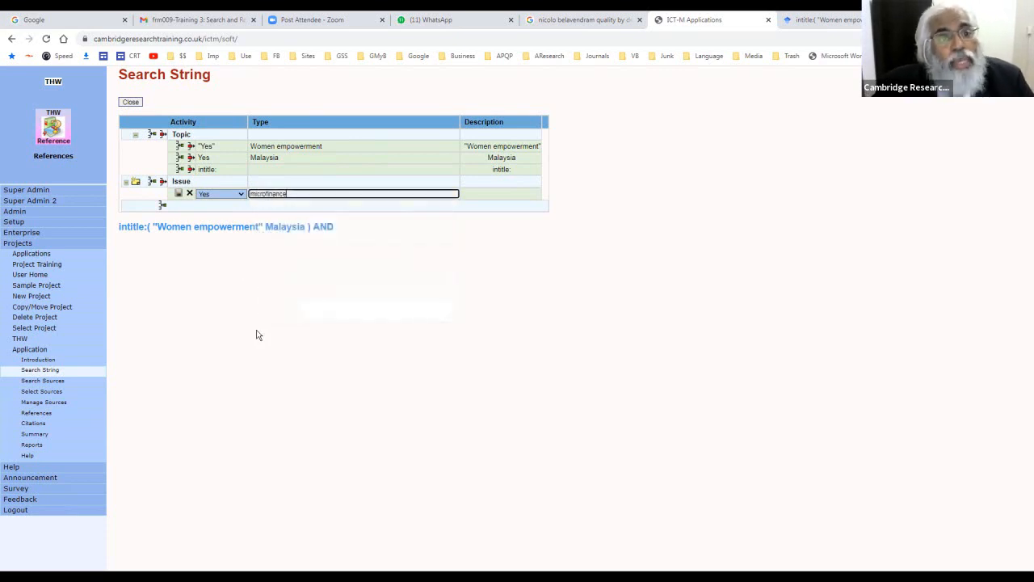
click(179, 196)
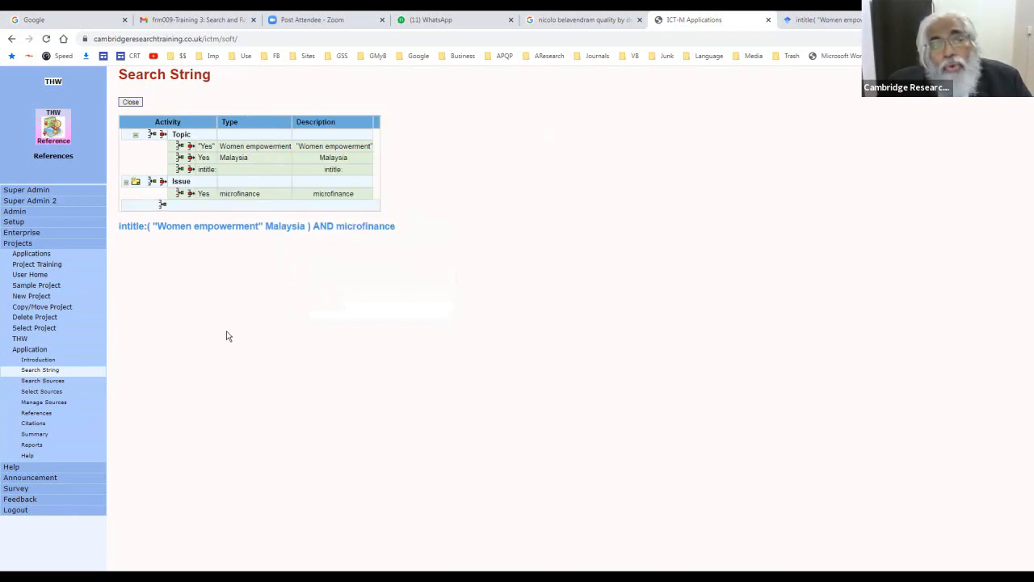
click(131, 102)
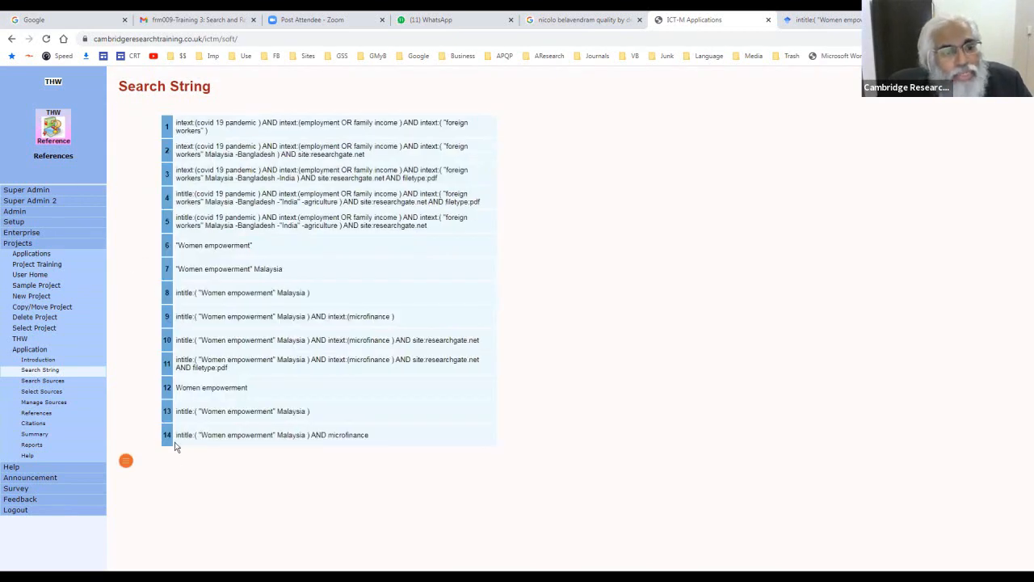
Run search string 14, with AND microfinance, in Google Scholar, look through the results and close them to return to the list
click(152, 435)
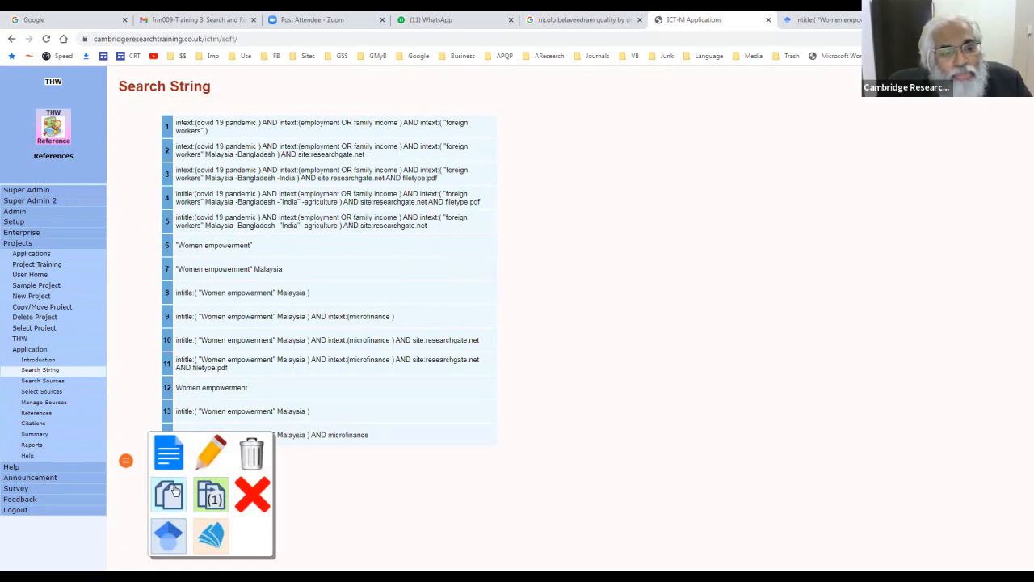
click(205, 563)
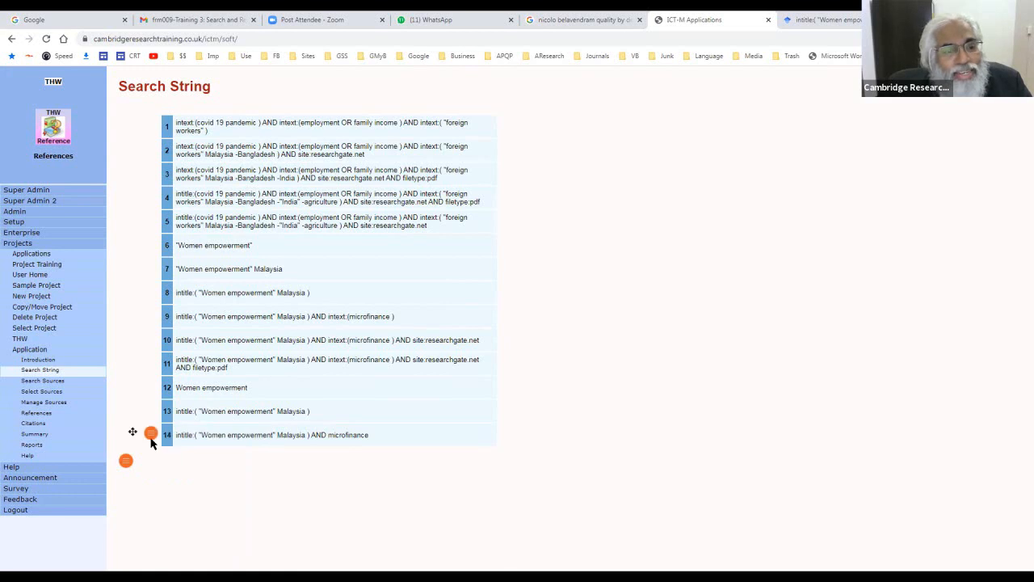
mouse_move(152, 433)
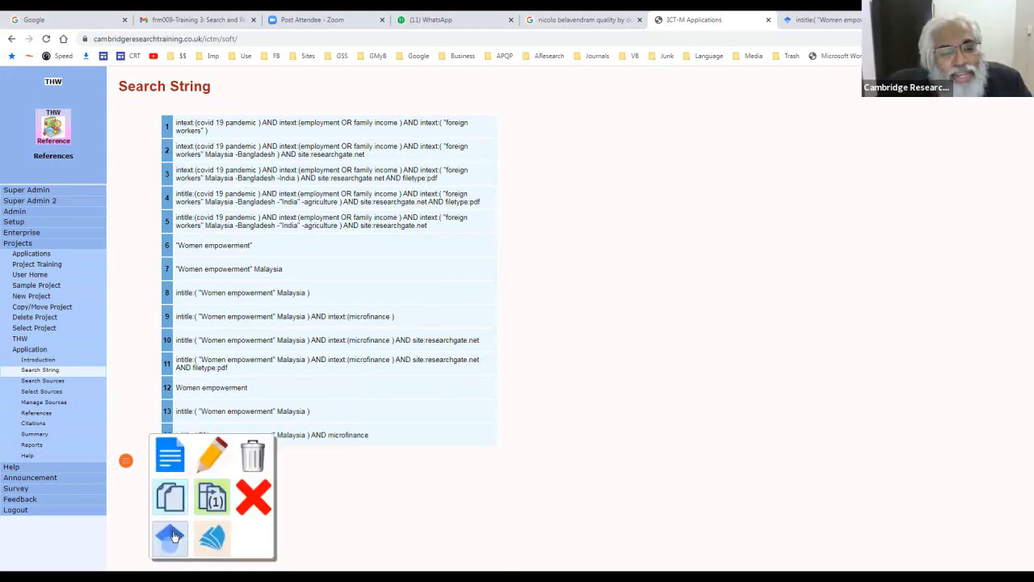
click(172, 535)
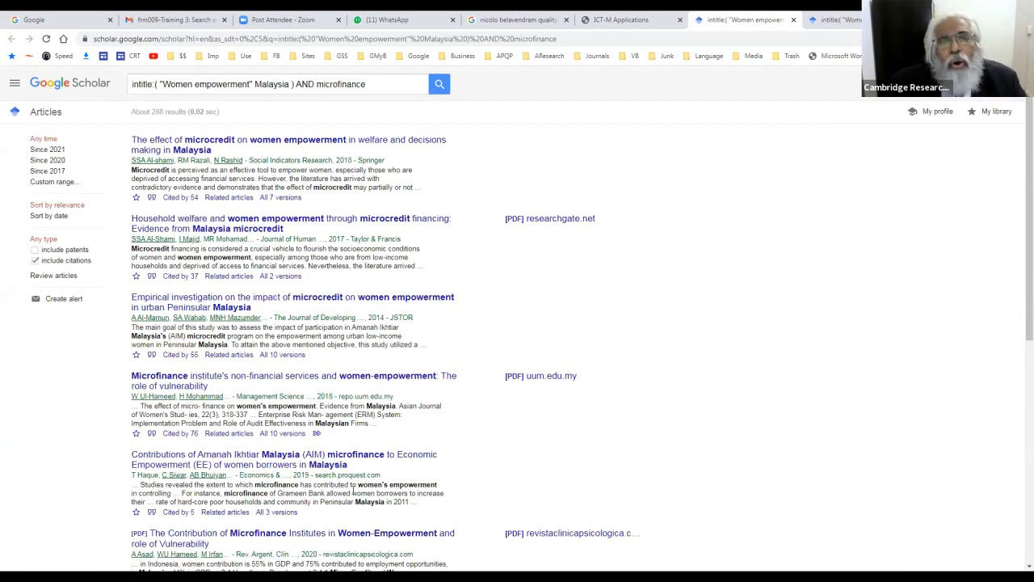
scroll(607, 395, down, 2)
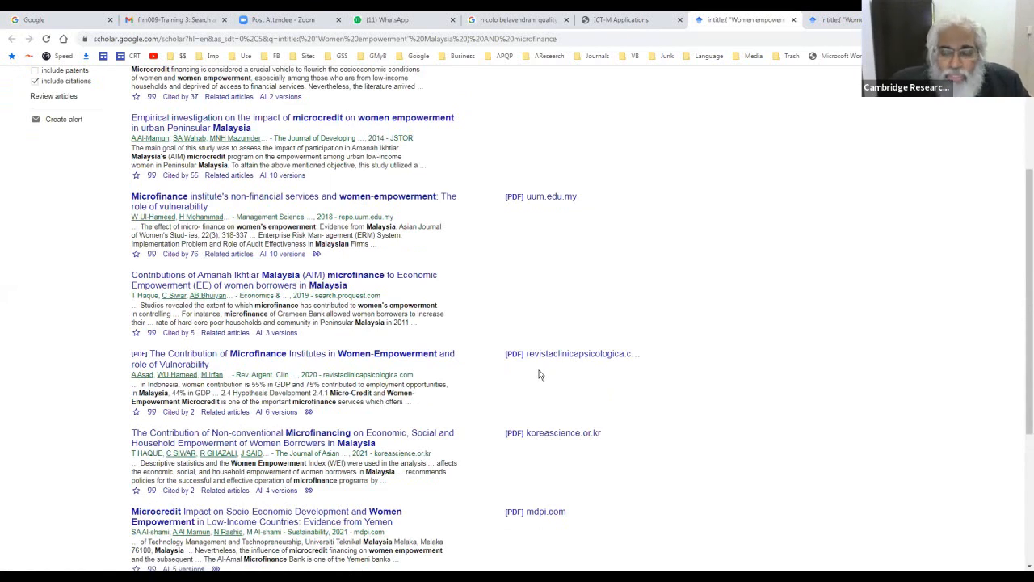
scroll(552, 307, up, 1)
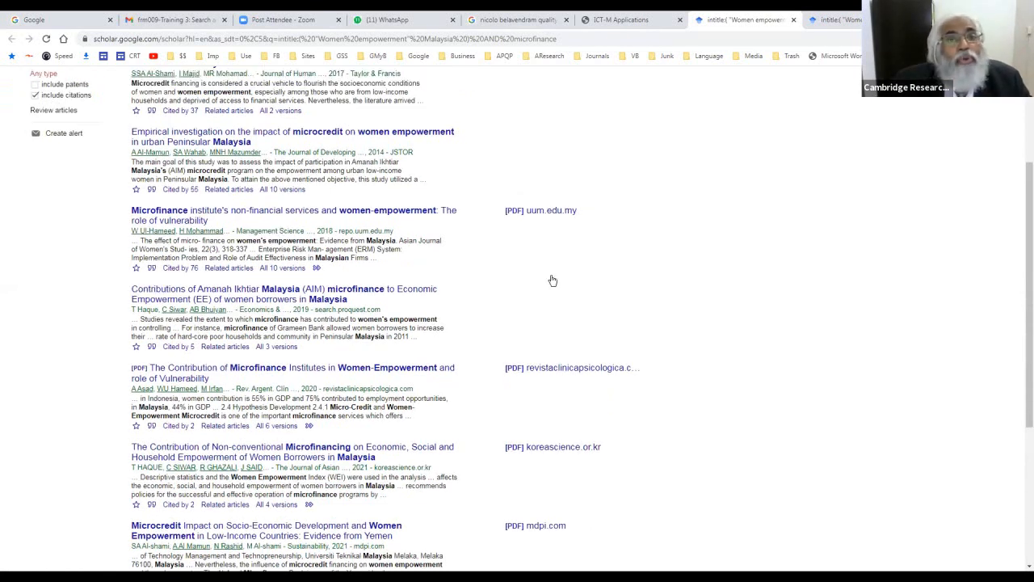
click(794, 21)
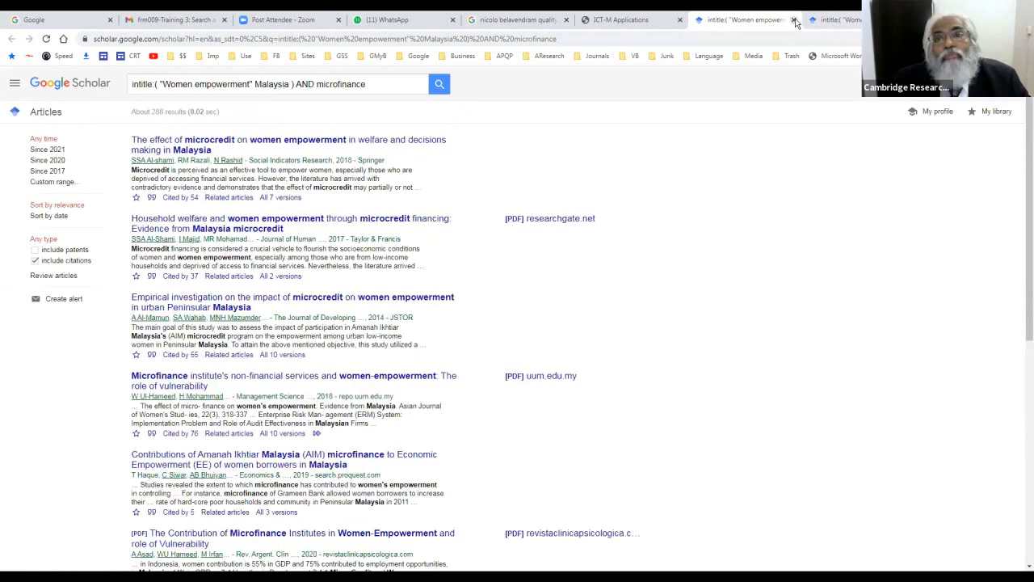
click(794, 21)
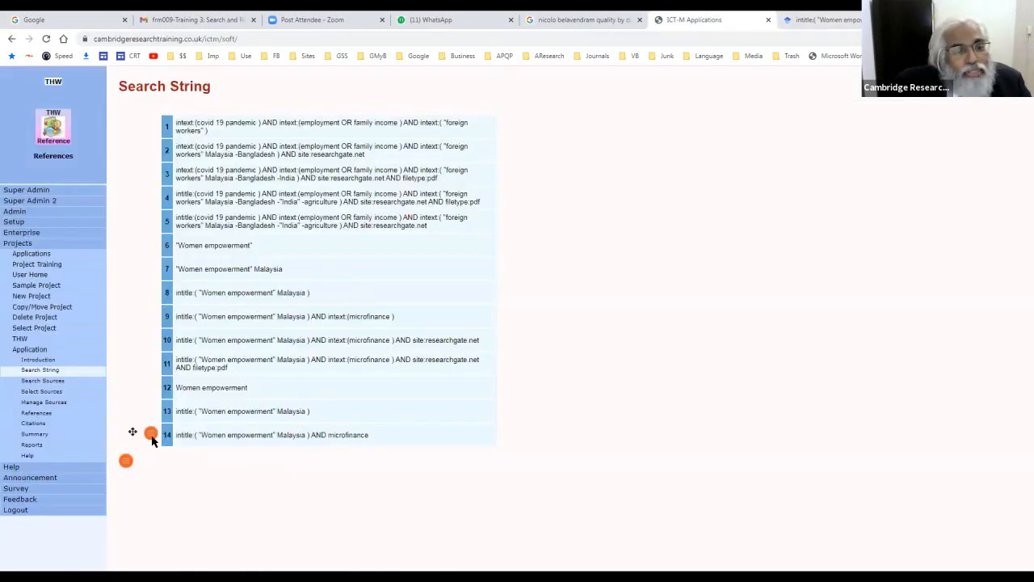
Duplicate search string 14, add a Sites category with researchgate.net as a Yes term, save it and return to the list
click(152, 436)
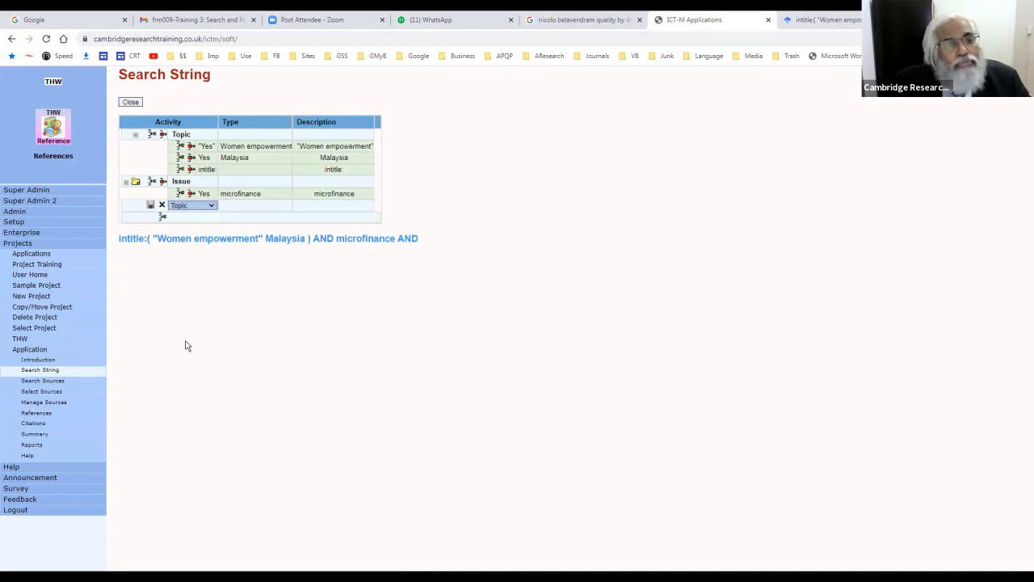
click(194, 206)
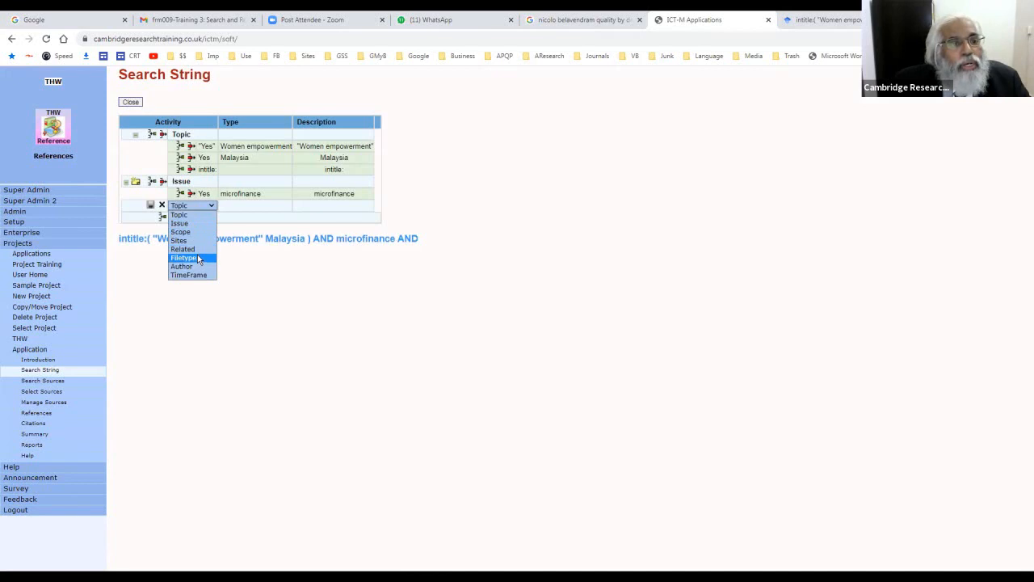
click(197, 241)
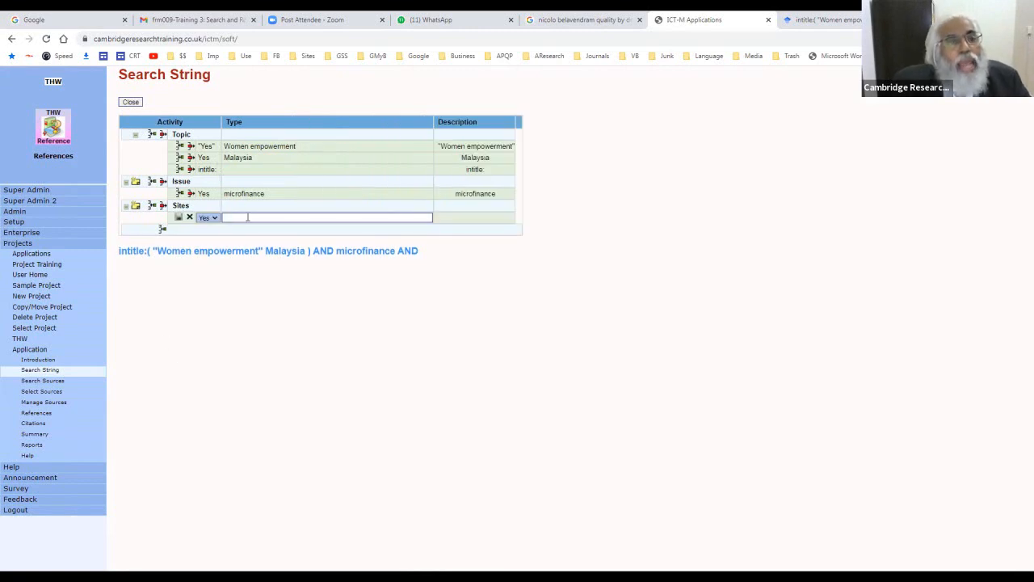
click(248, 219)
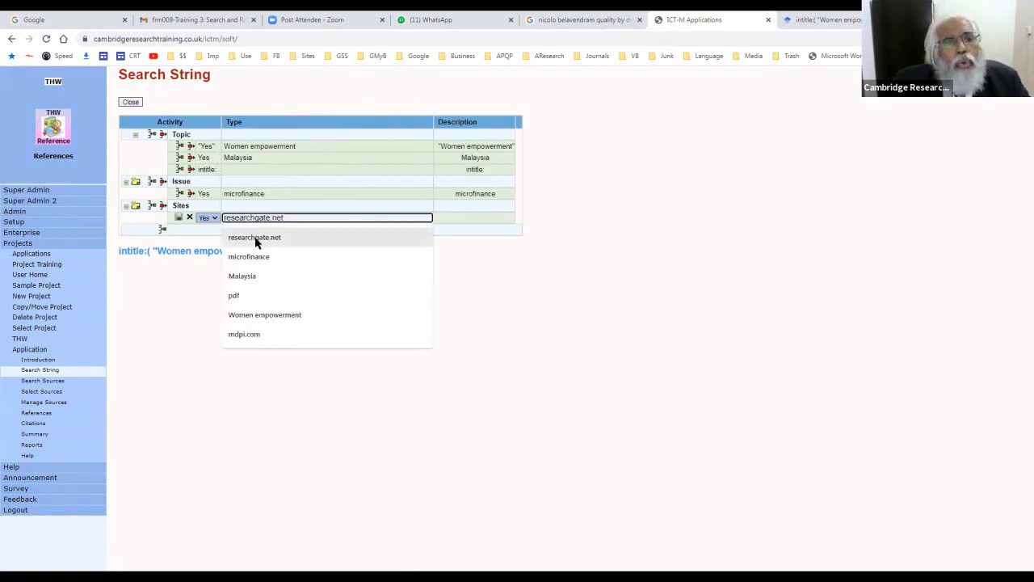
click(255, 239)
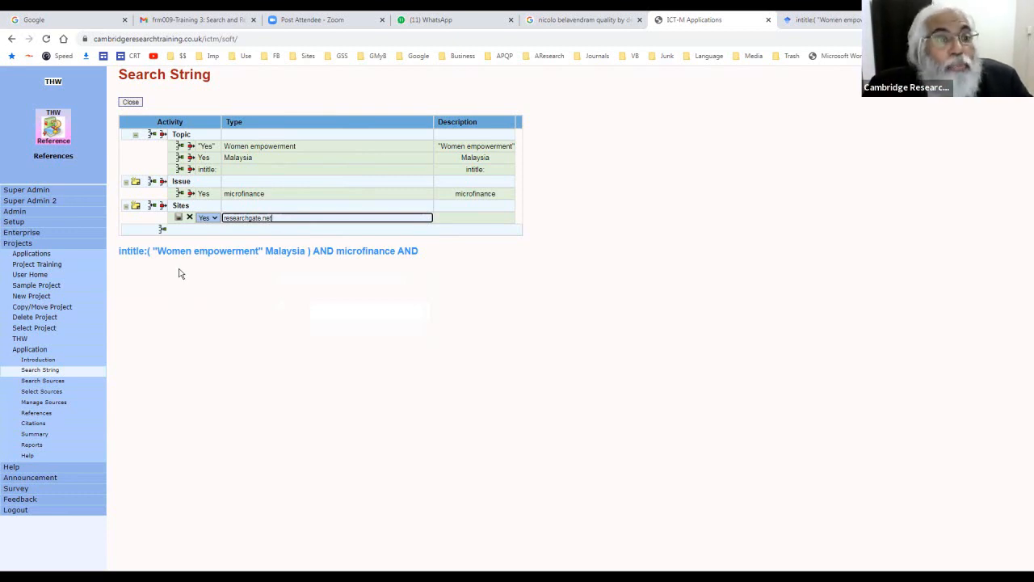
click(179, 219)
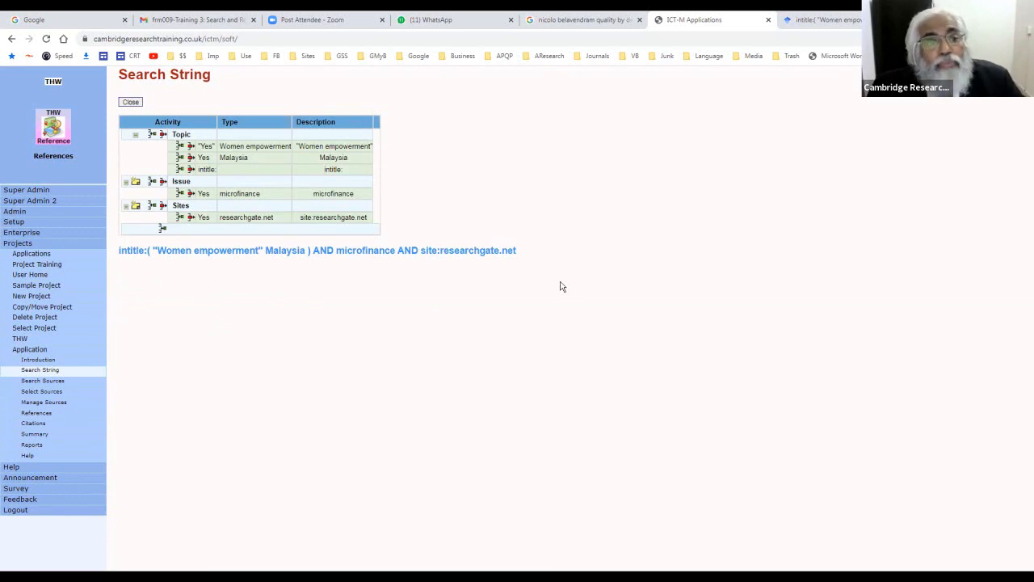
click(130, 102)
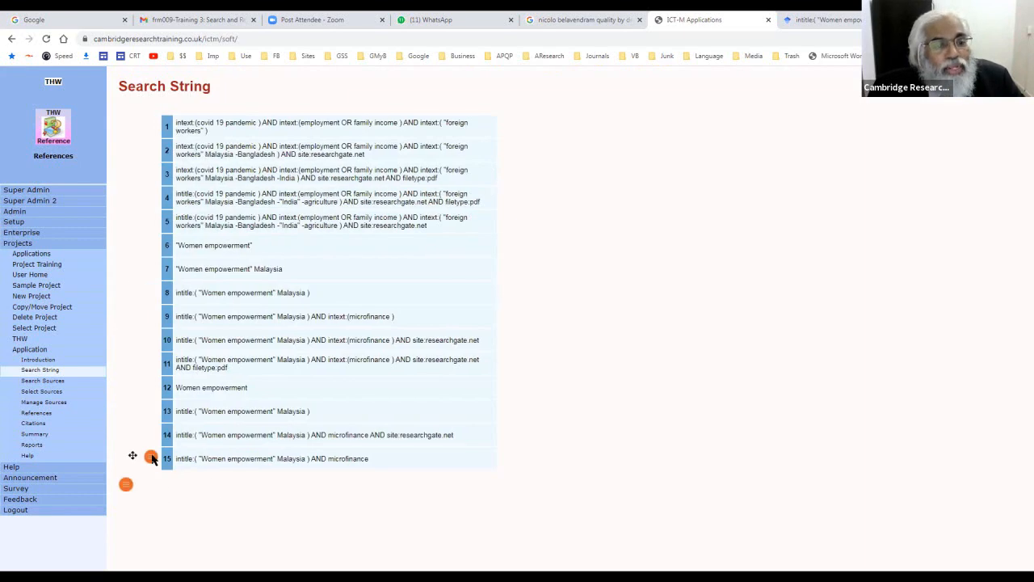
Run search string 15, ending in AND microfinance, in Google Scholar, look through the results and close them
click(152, 459)
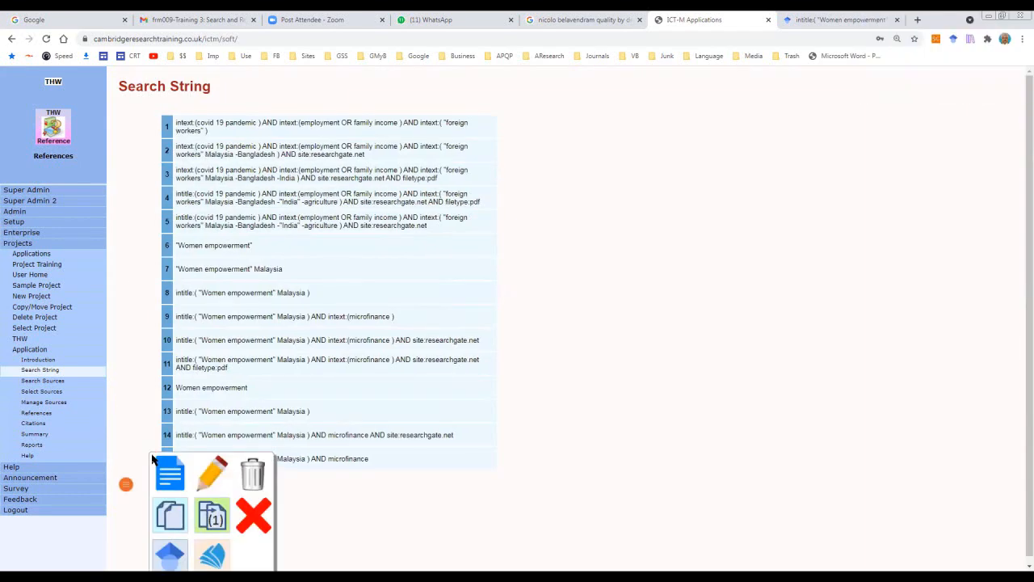
click(171, 554)
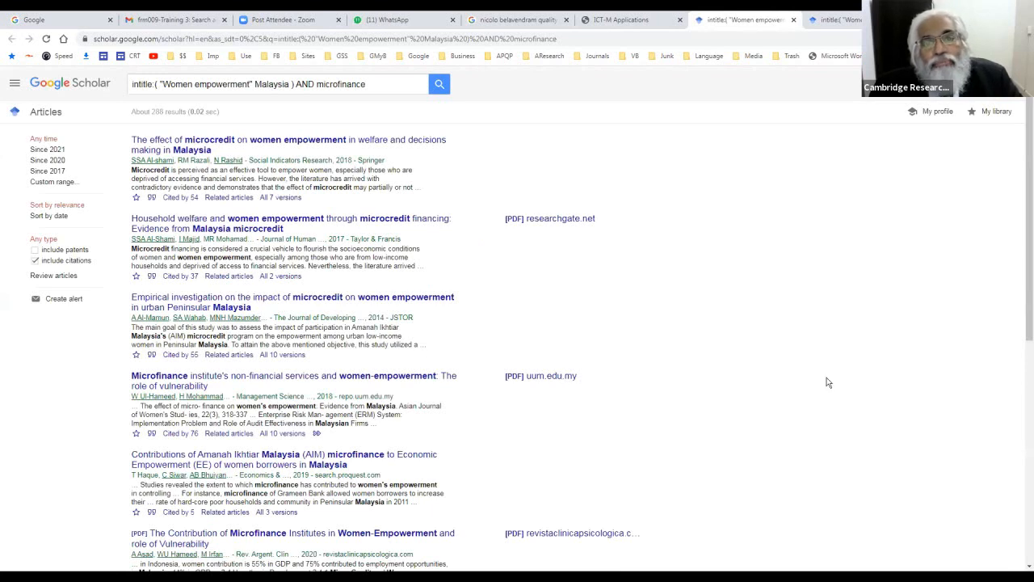
scroll(727, 404, down, 5)
scroll(604, 440, up, 3)
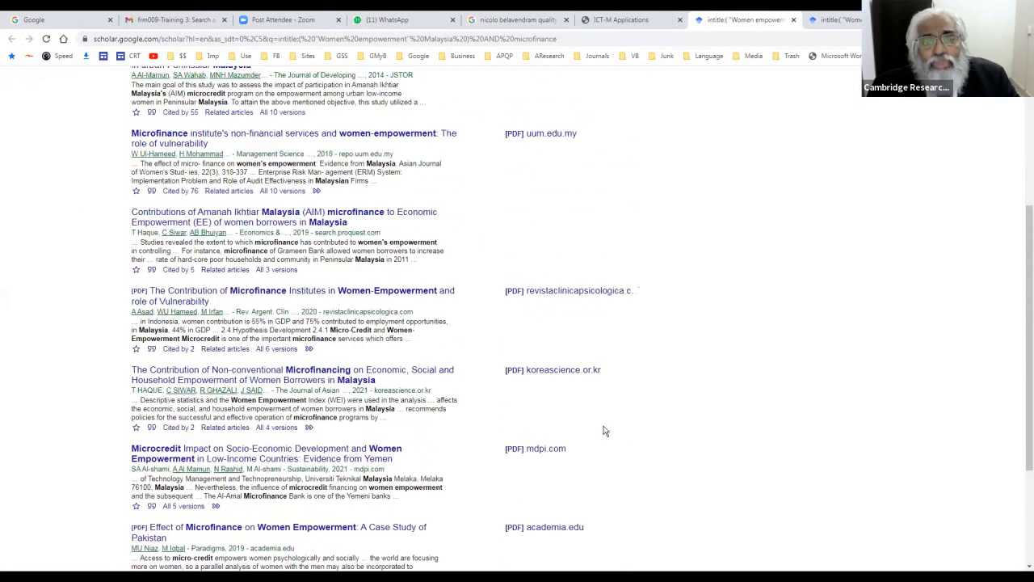
scroll(600, 431, up, 1)
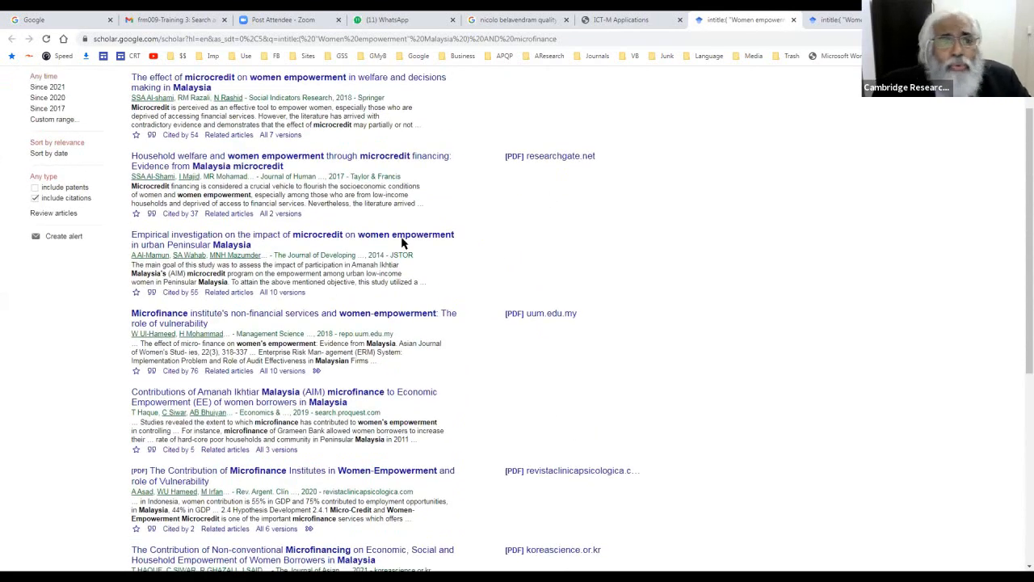
scroll(315, 216, up, 1)
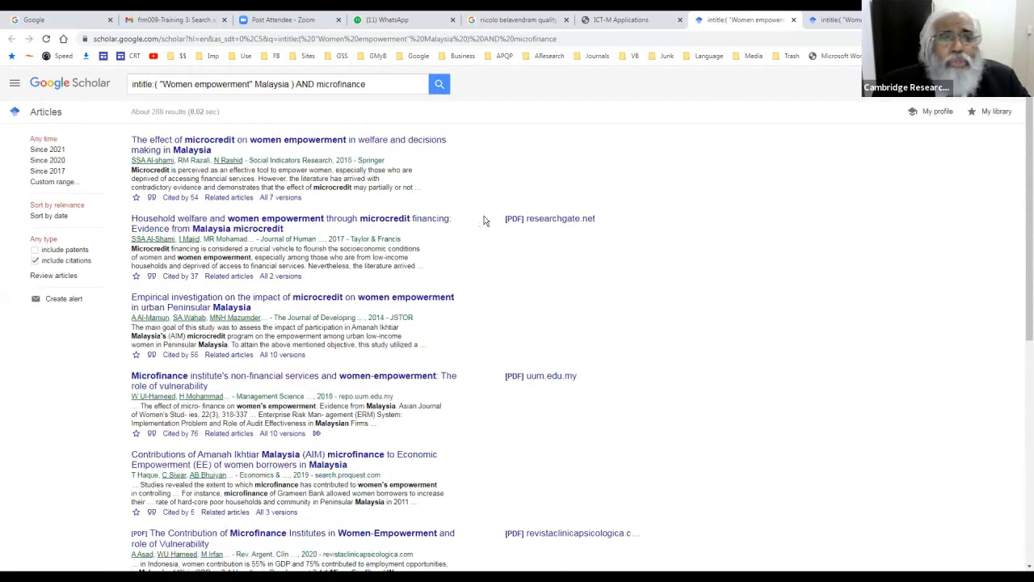
click(793, 21)
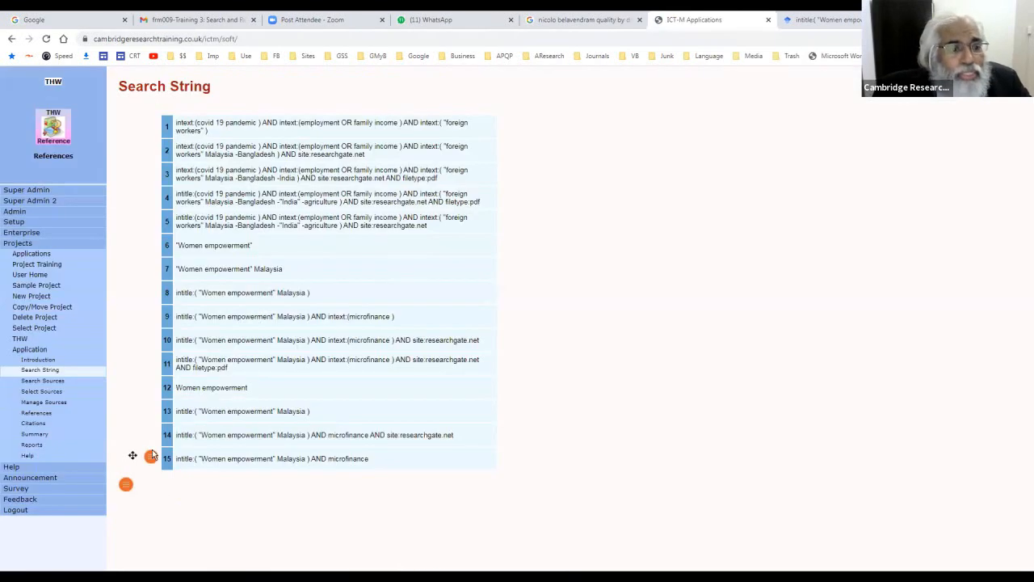
Edit search string 15, adding a Sites category with researchgate.net as a Yes term, and return to the search string list
click(151, 459)
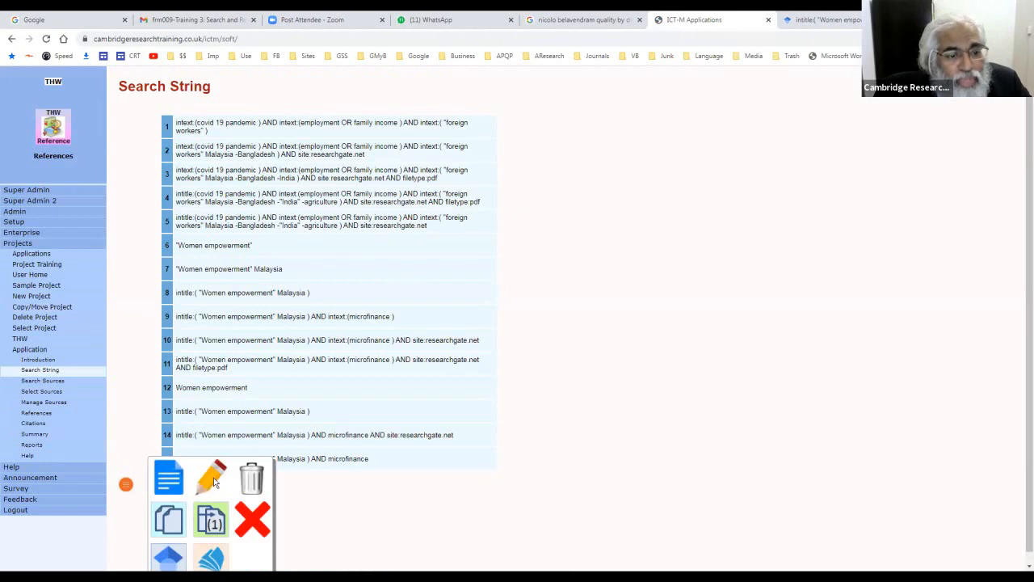
click(199, 475)
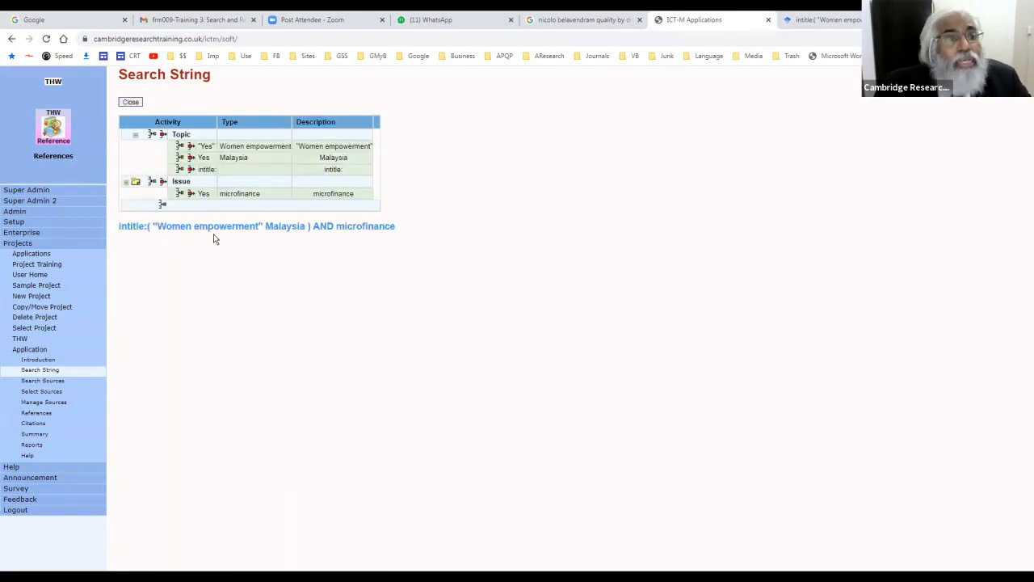
click(163, 207)
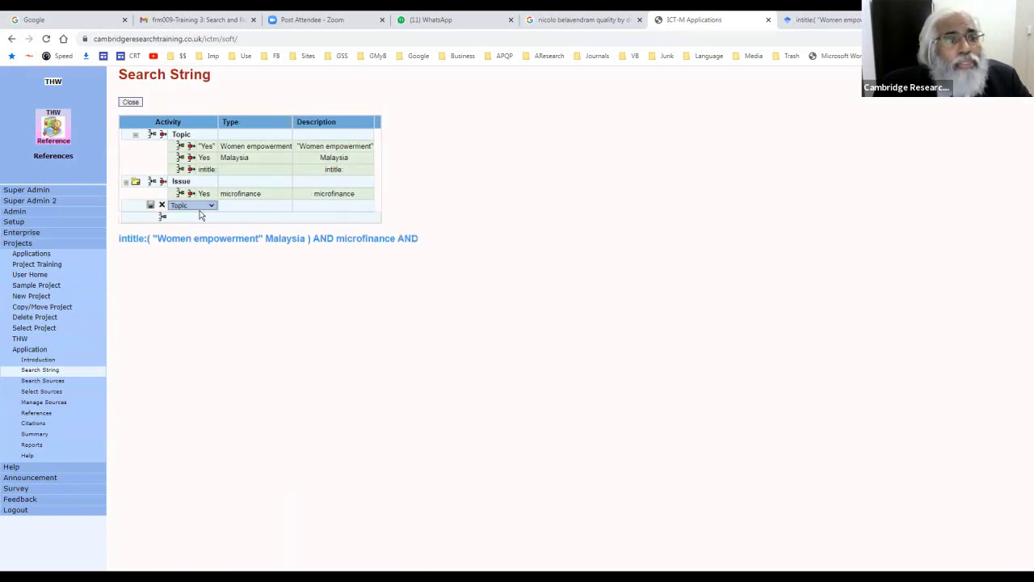
click(197, 207)
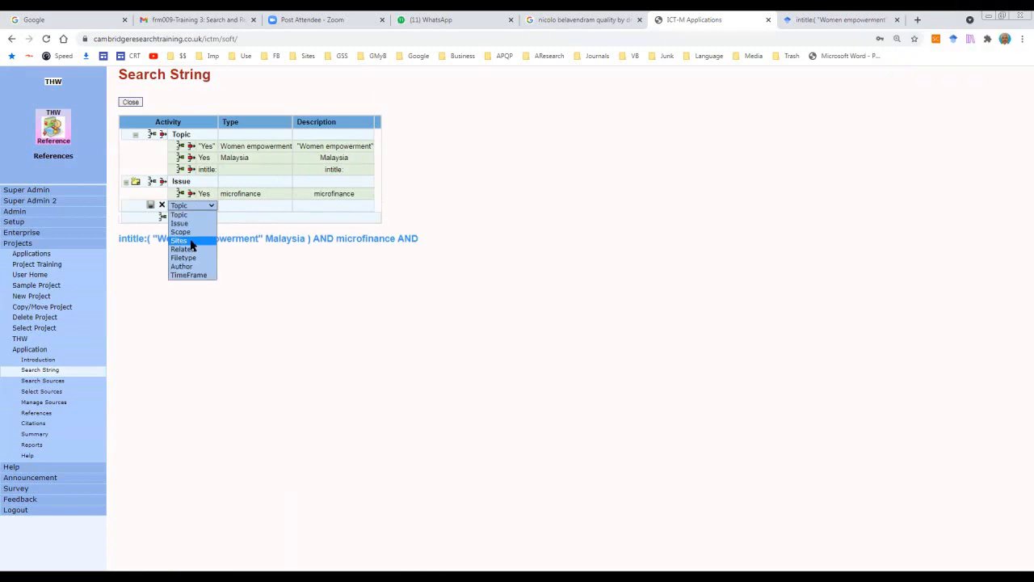
click(190, 242)
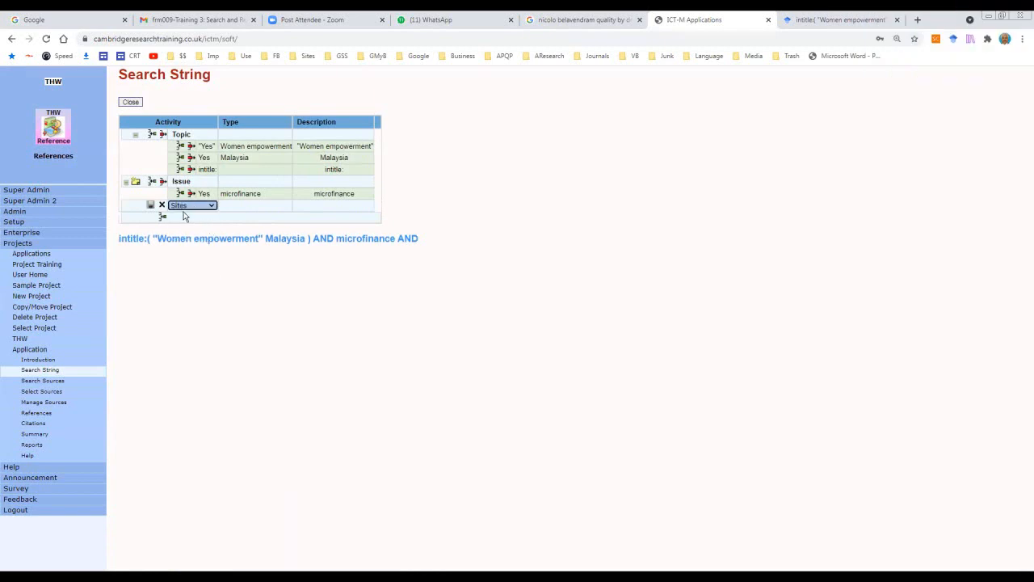
click(150, 207)
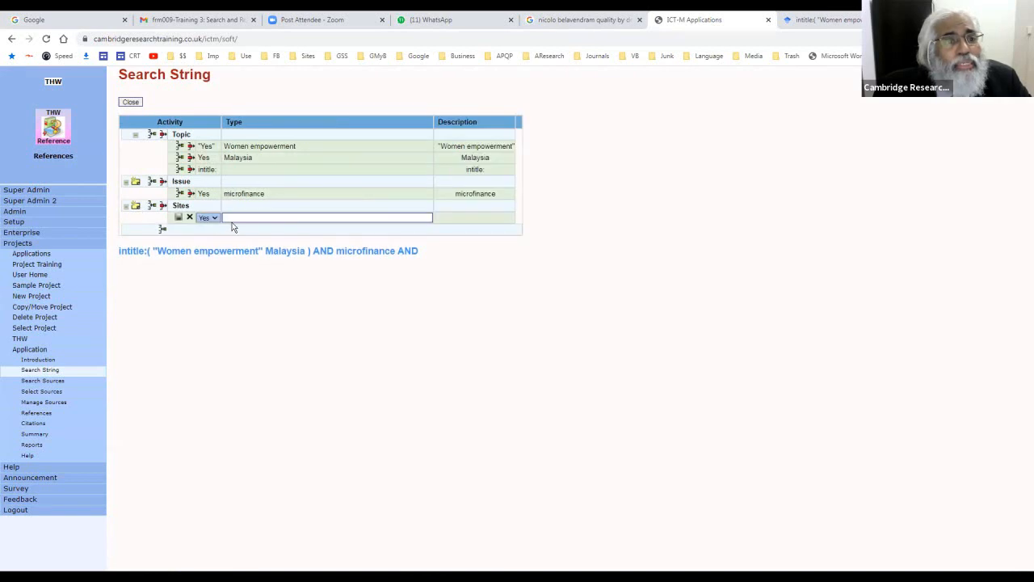
click(235, 218)
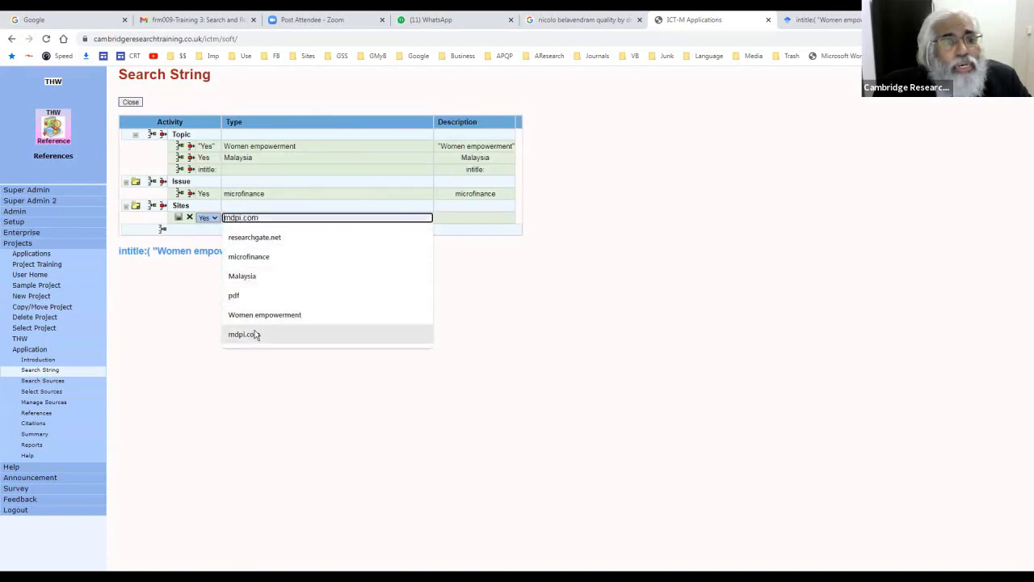
click(256, 238)
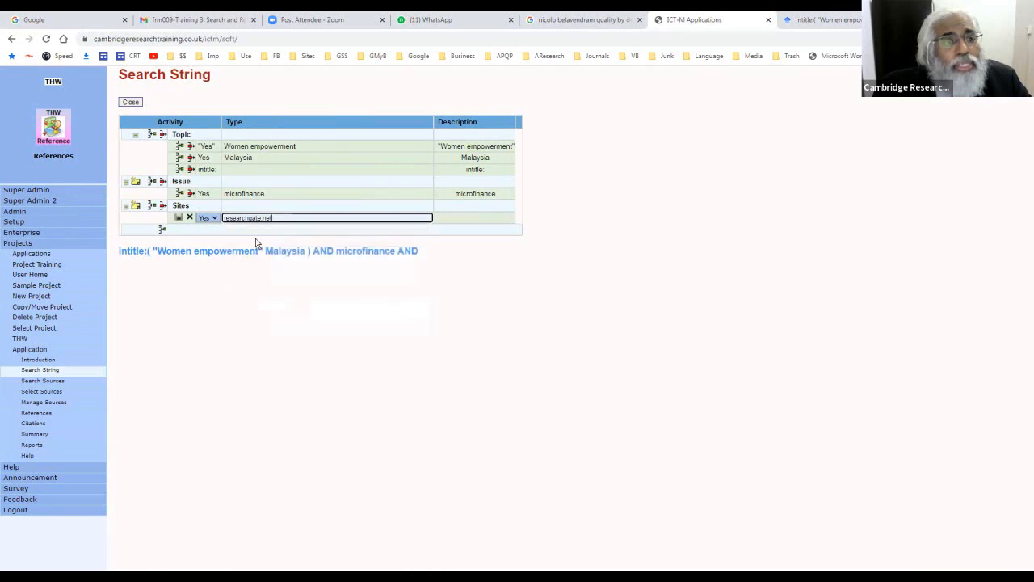
click(179, 218)
click(130, 102)
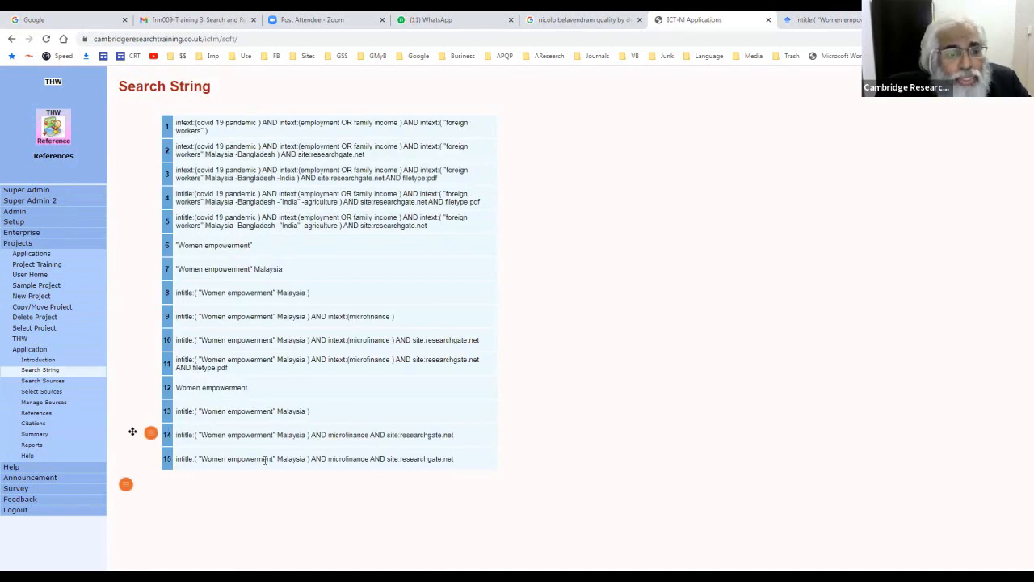
Run search string 15, limited to site:researchgate.net, in Google Scholar, look through the results and close both Scholar pages
click(150, 457)
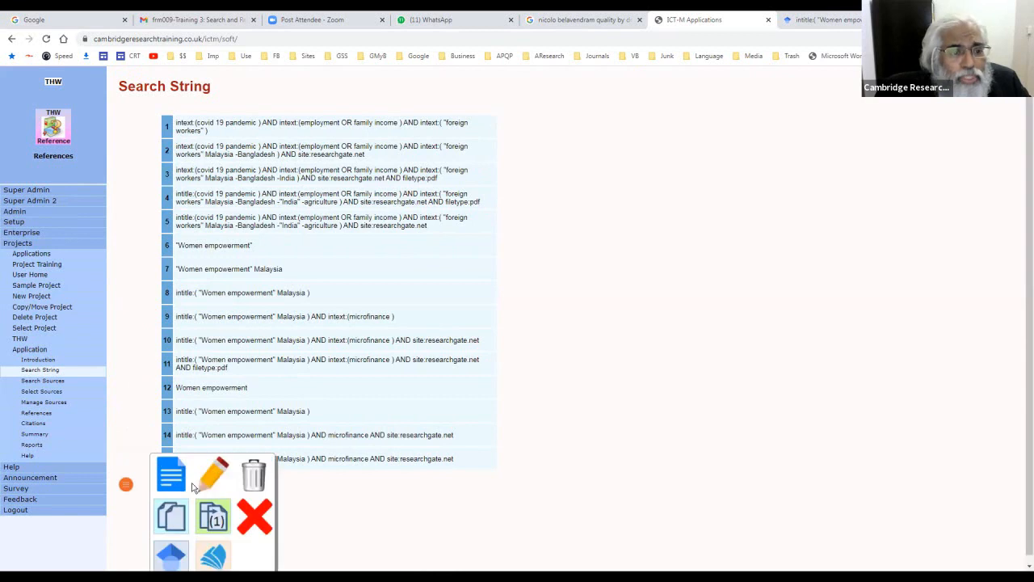
click(172, 556)
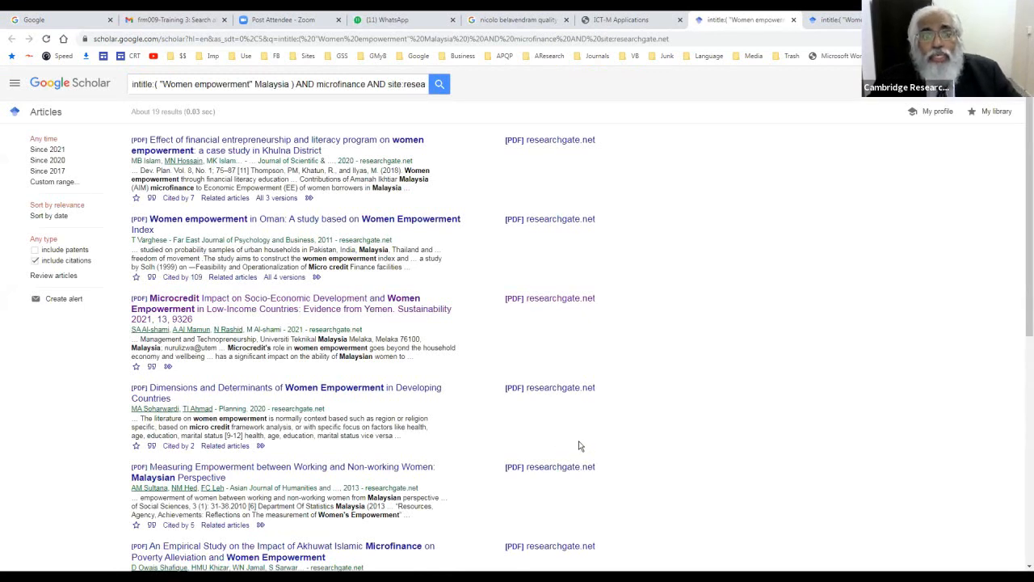
scroll(588, 441, down, 3)
scroll(587, 437, down, 2)
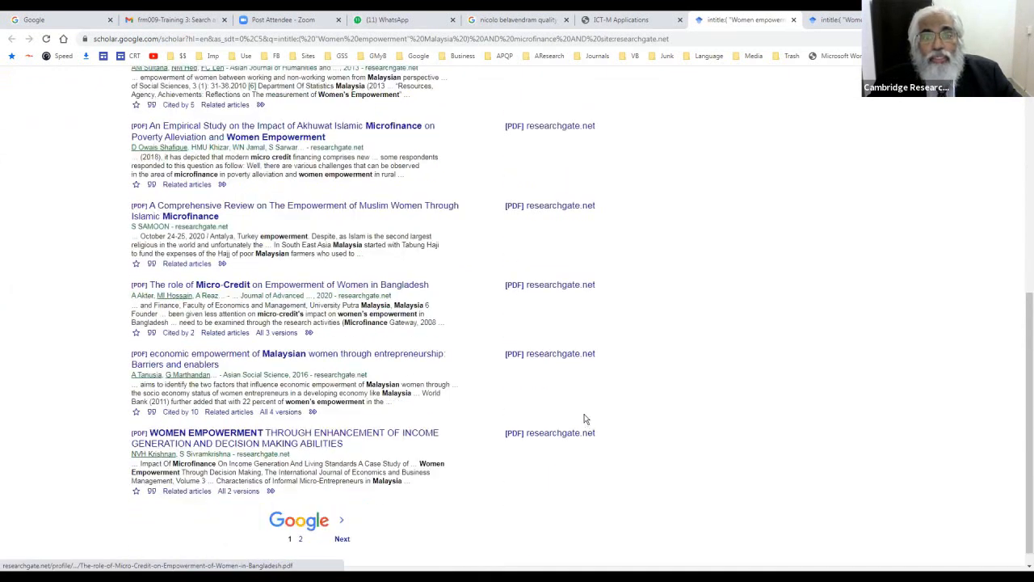
scroll(568, 374, up, 5)
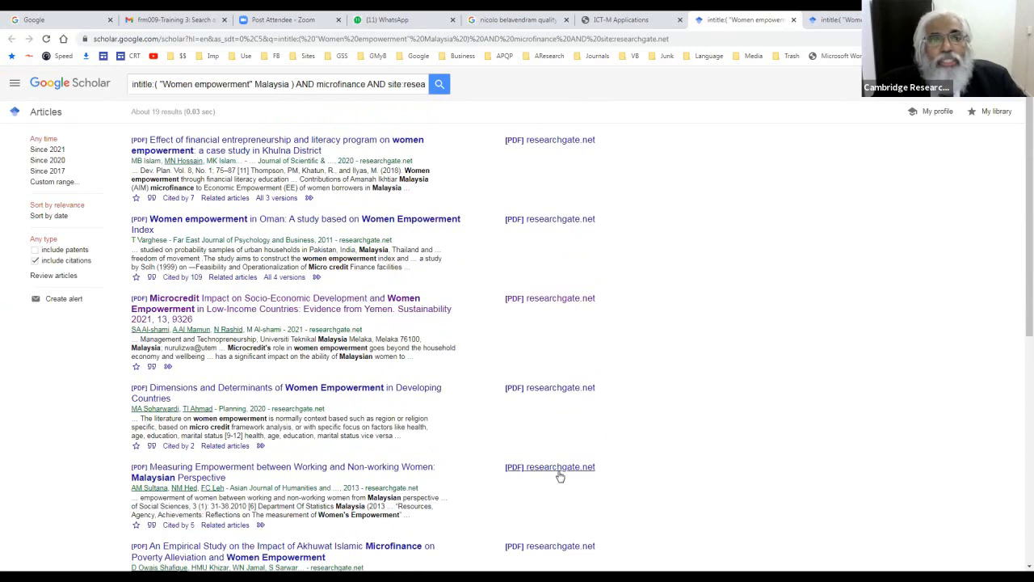
click(792, 21)
click(793, 21)
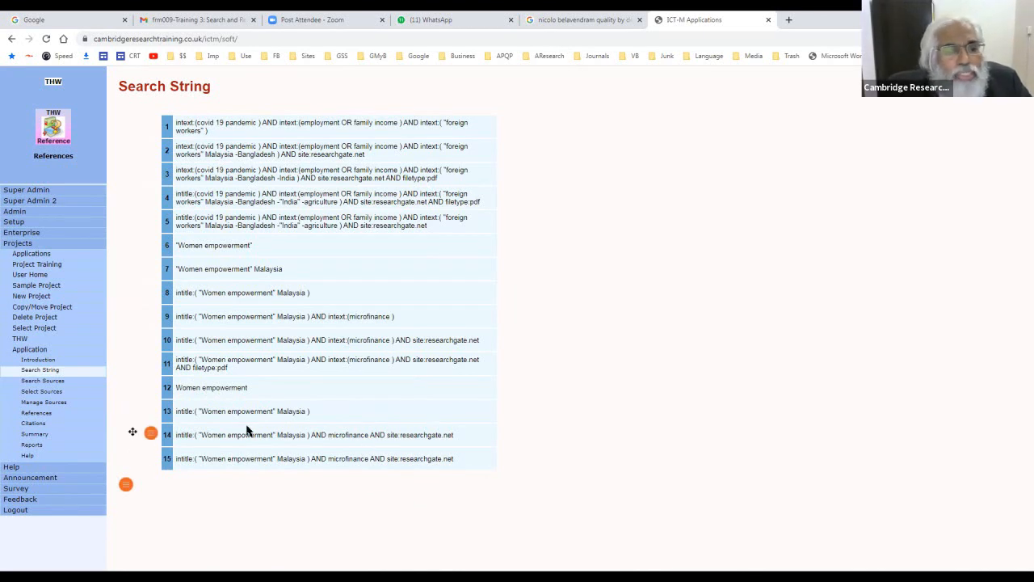
Delete search string 14, the redundant copy of the microfinance string limited to researchgate.net
click(151, 434)
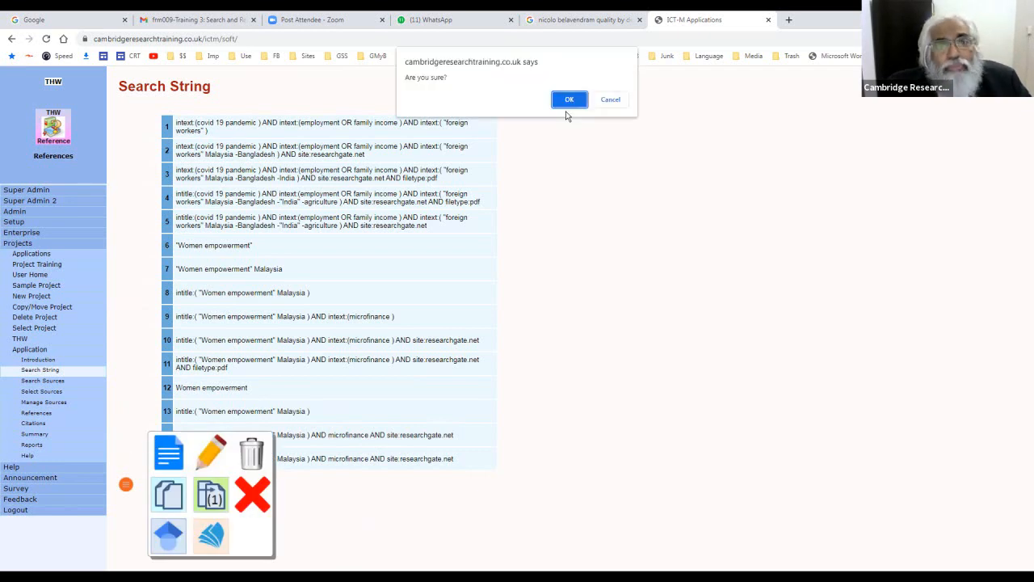
click(571, 101)
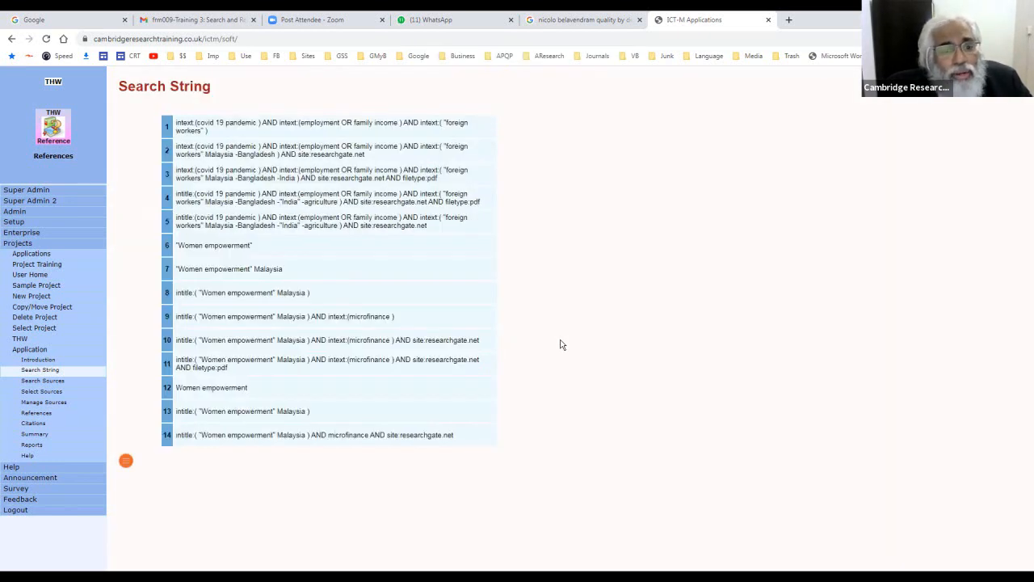
Copy search string 14, run it as a Google search on a new page, look at the results and close them
click(151, 434)
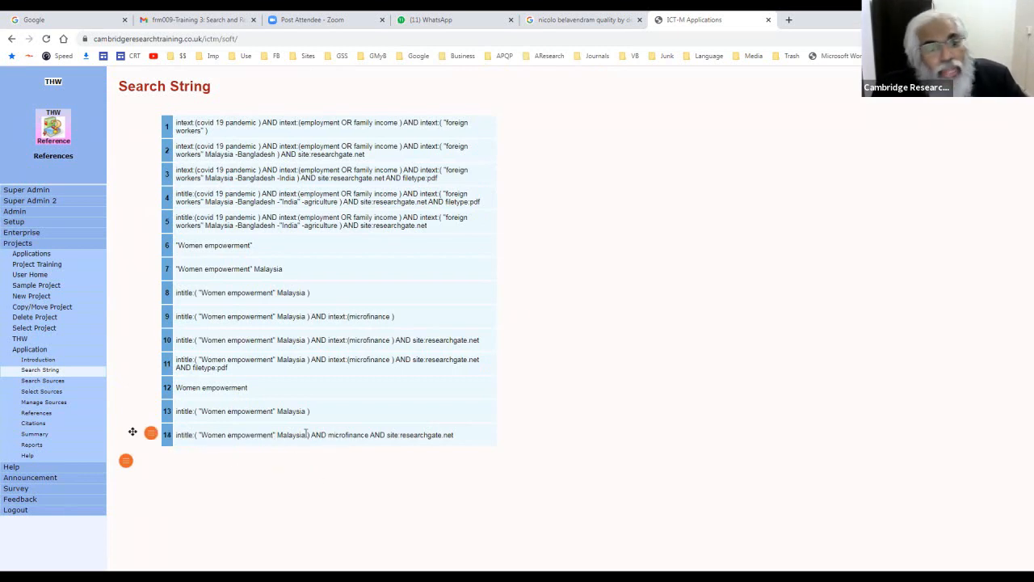
click(151, 433)
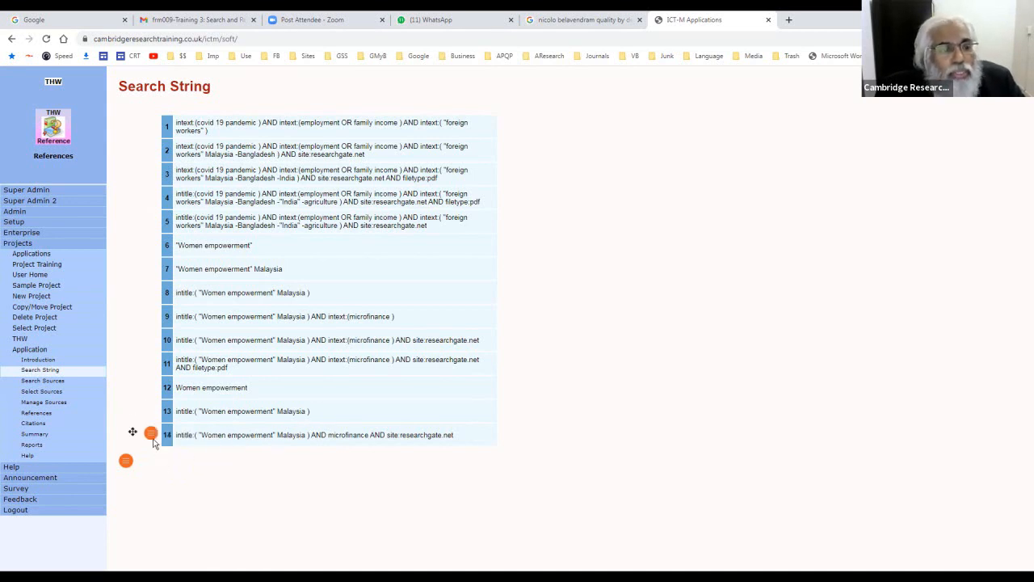
mouse_move(161, 437)
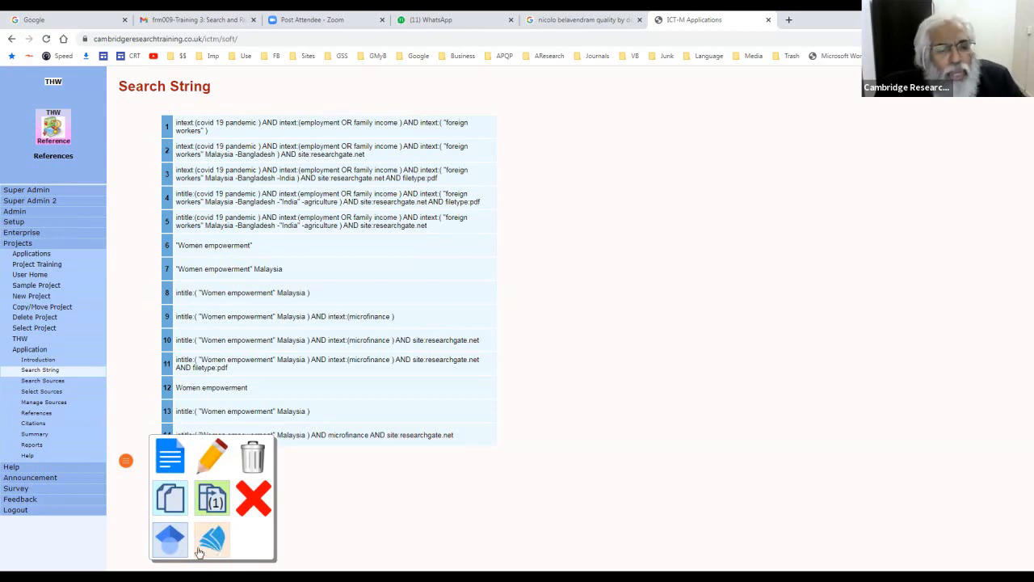
click(174, 506)
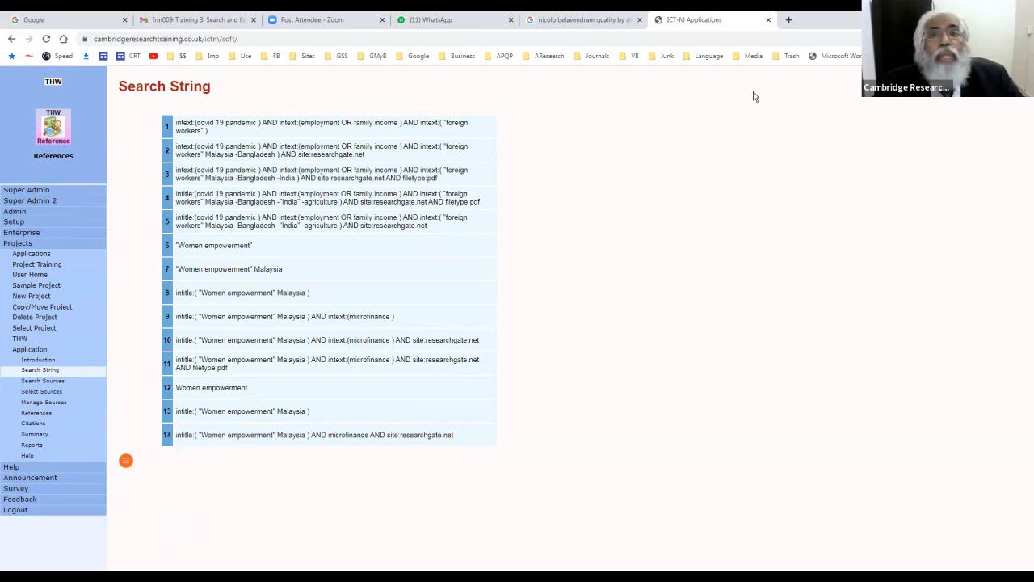
click(787, 21)
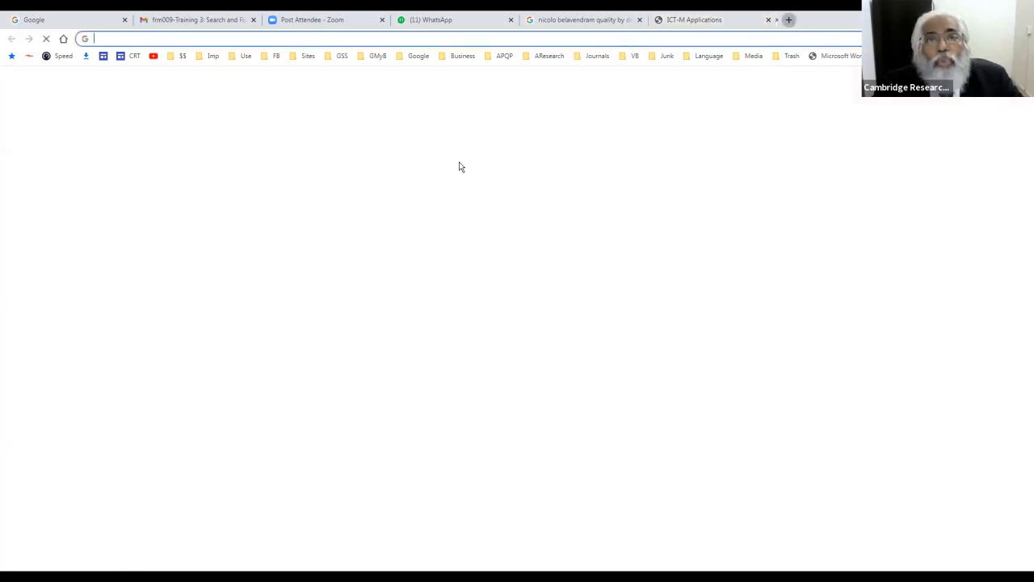
right_click(175, 39)
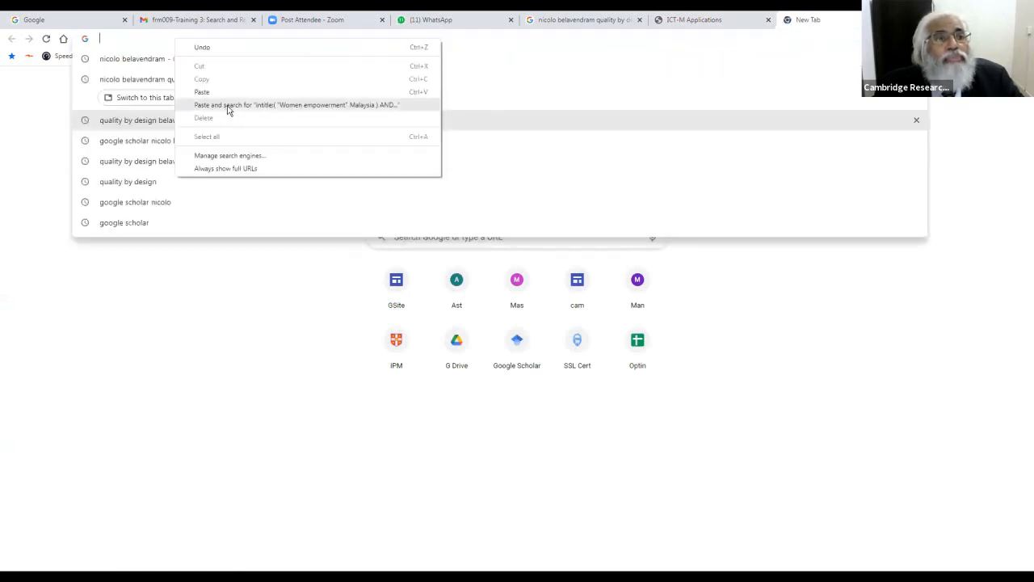
click(228, 105)
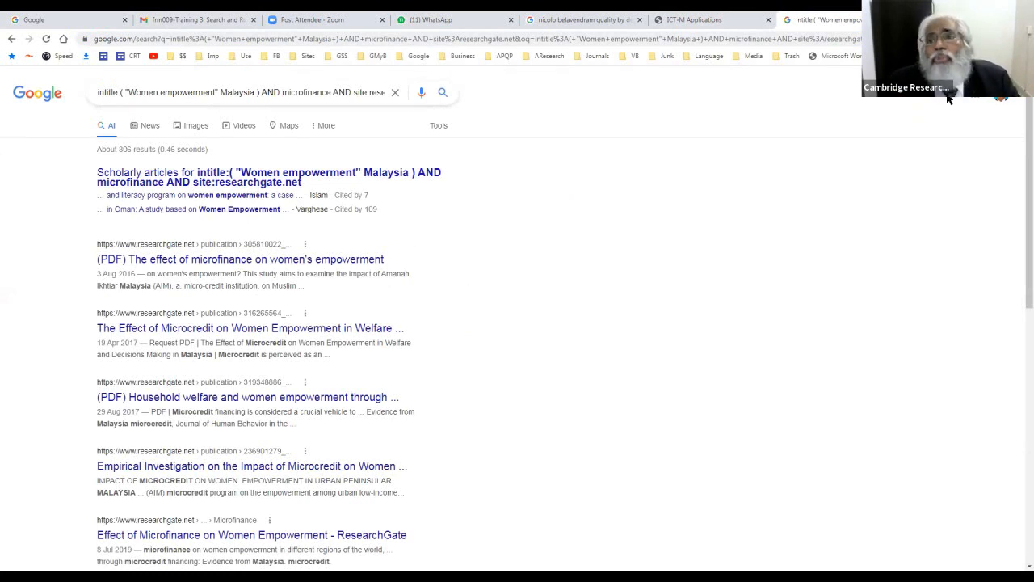
click(898, 20)
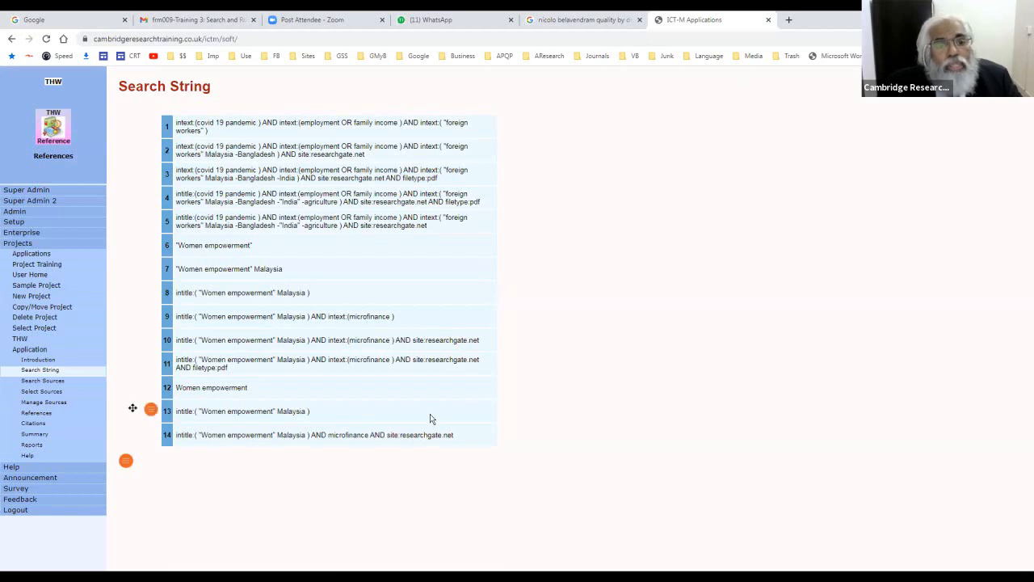
Run search string 14 in Google Scholar and open the PDF on microcredit impact and women empowerment in Yemen
click(151, 433)
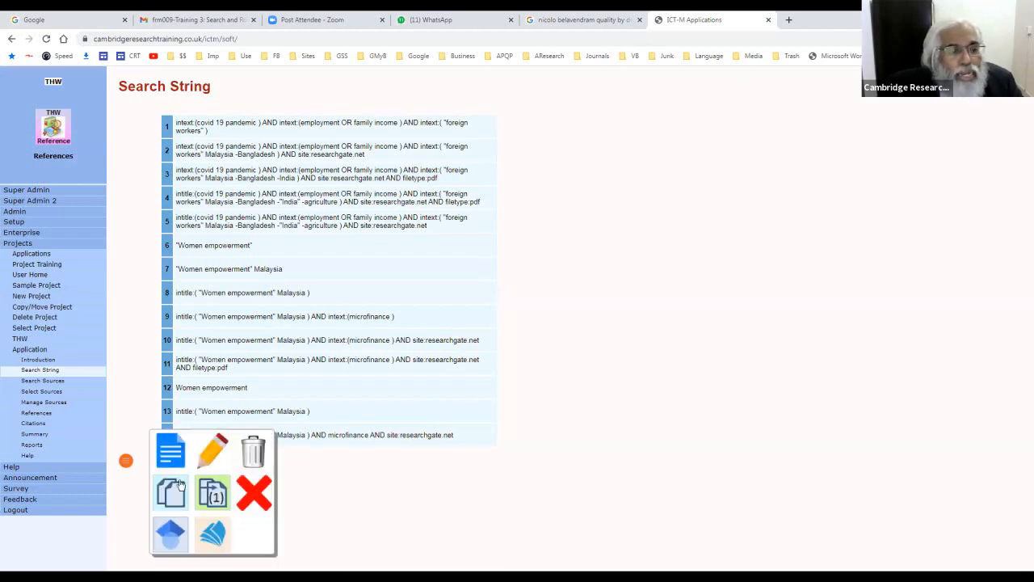
click(172, 535)
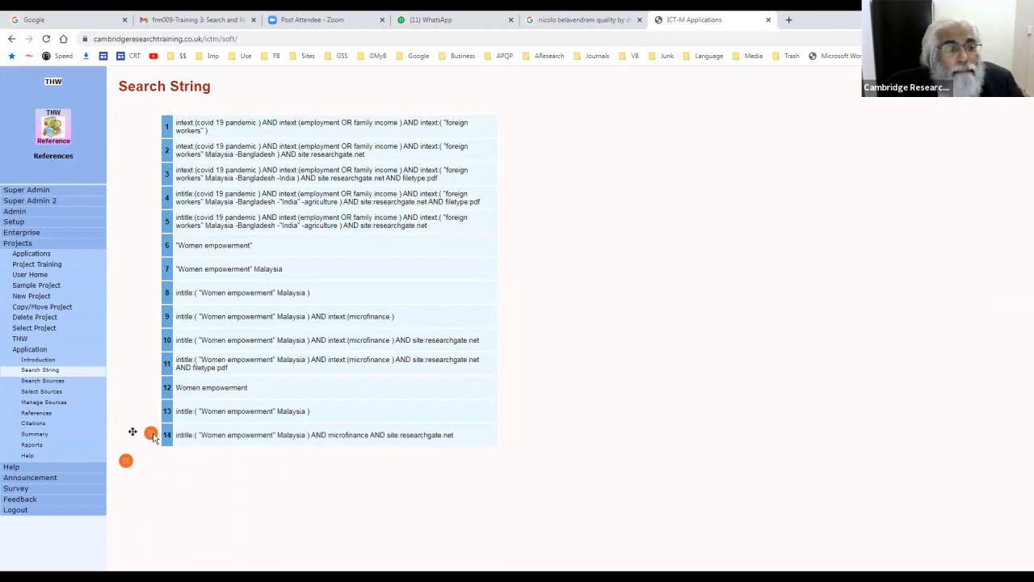
click(152, 435)
click(175, 534)
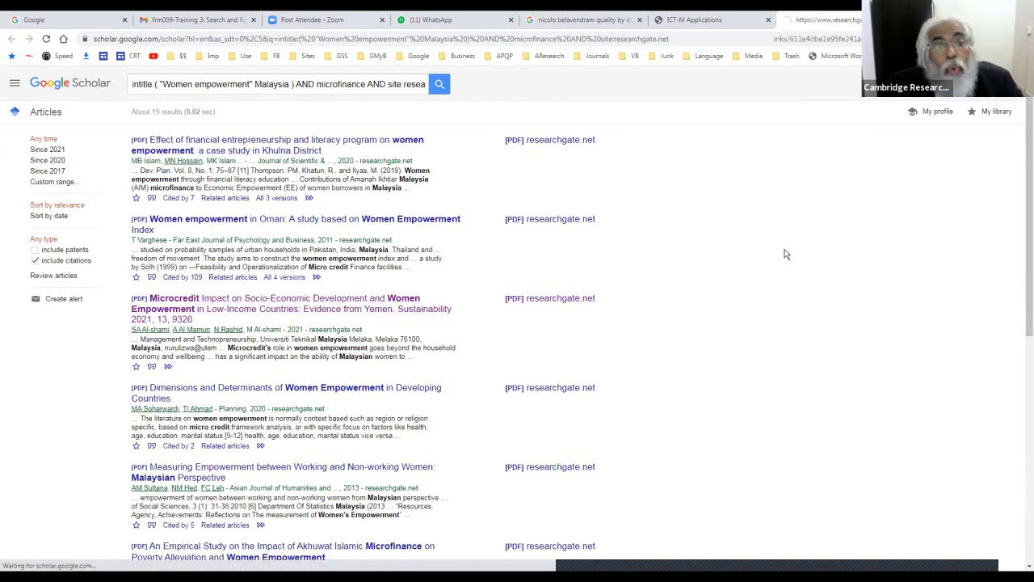
click(232, 312)
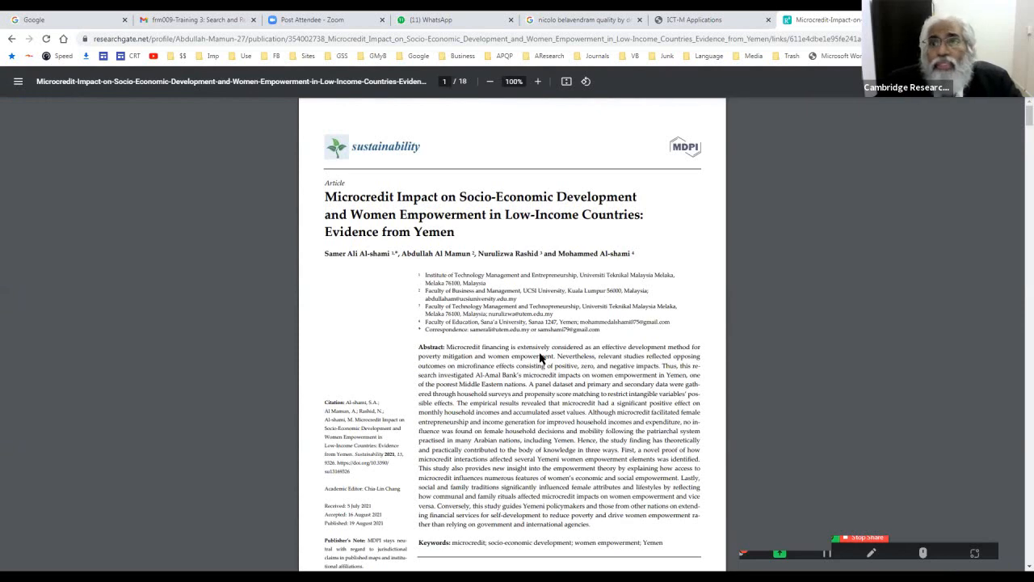
Save the article as sustainability-13-09326.pdf in the Research folder on the D drive, show it in its folder and close the folder window
key(ctrl+s)
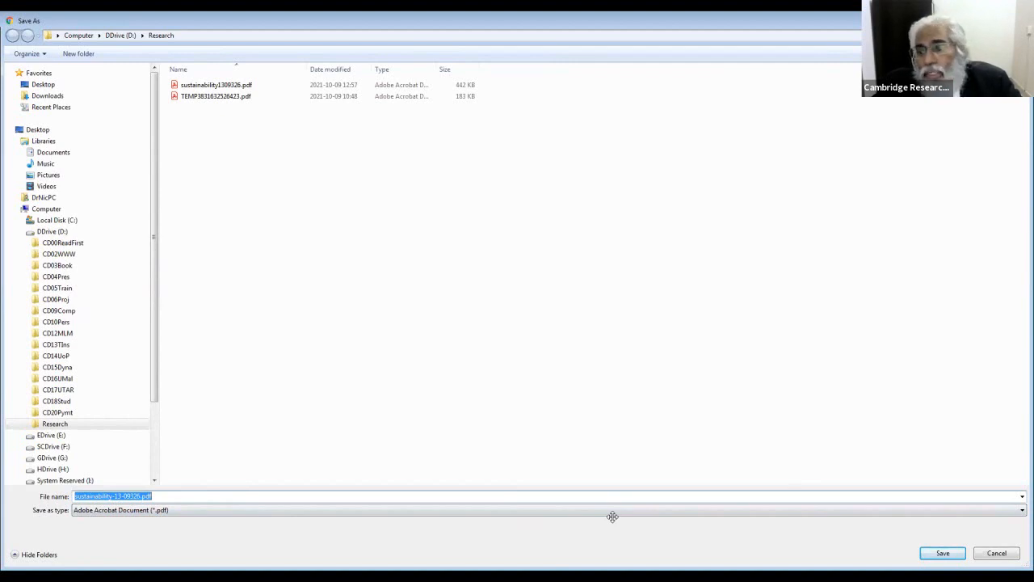
click(943, 556)
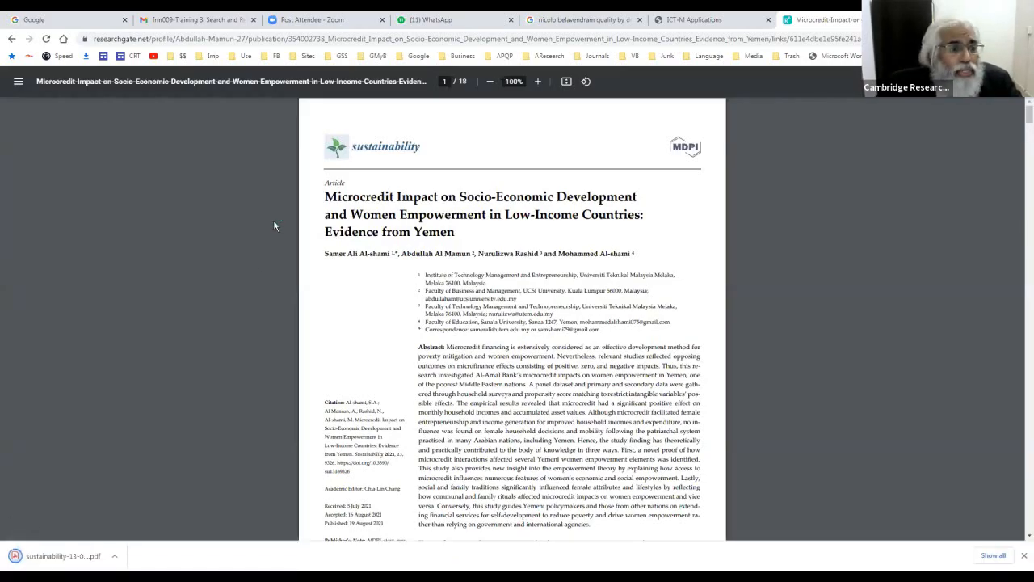
click(116, 559)
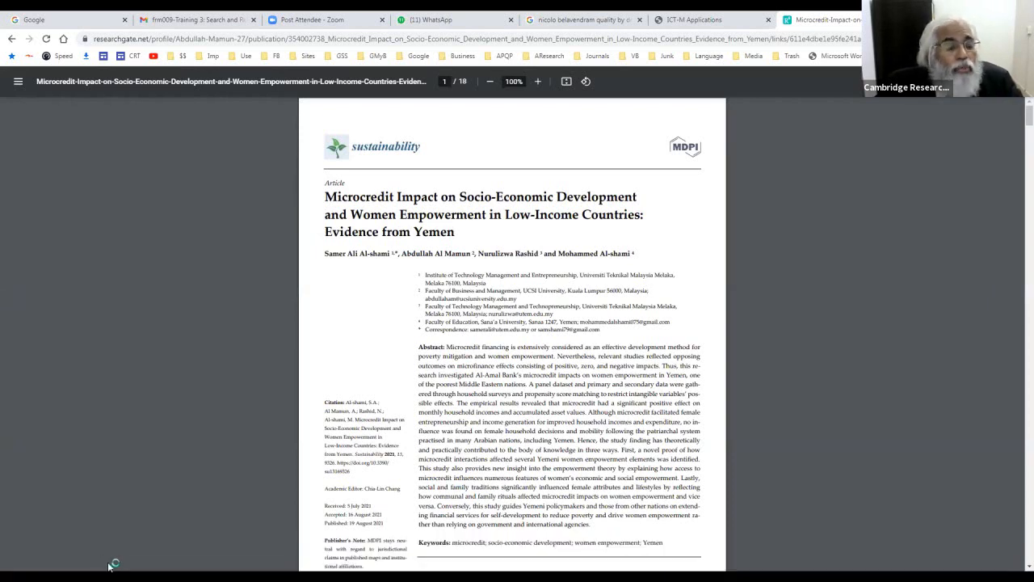
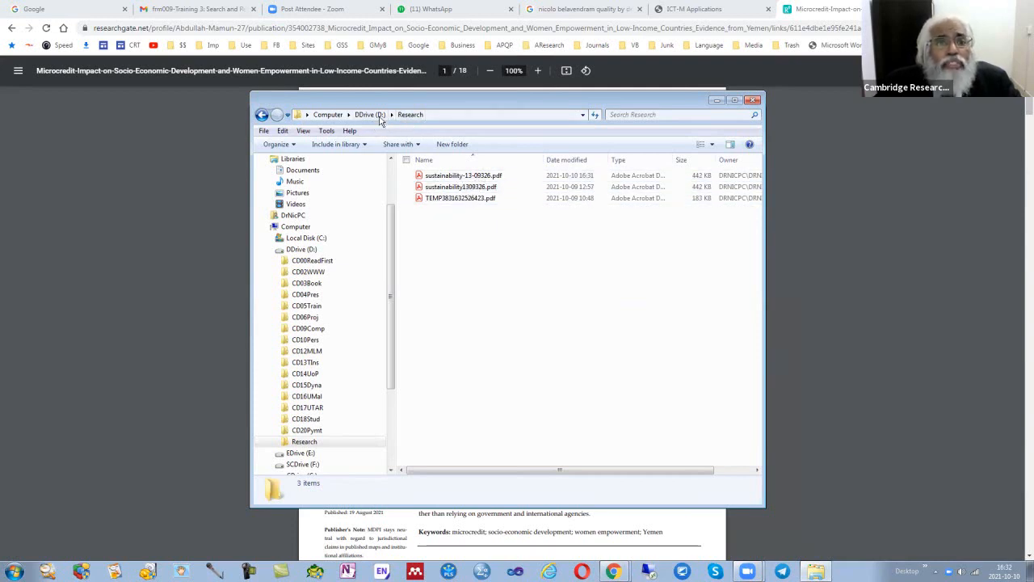
click(752, 101)
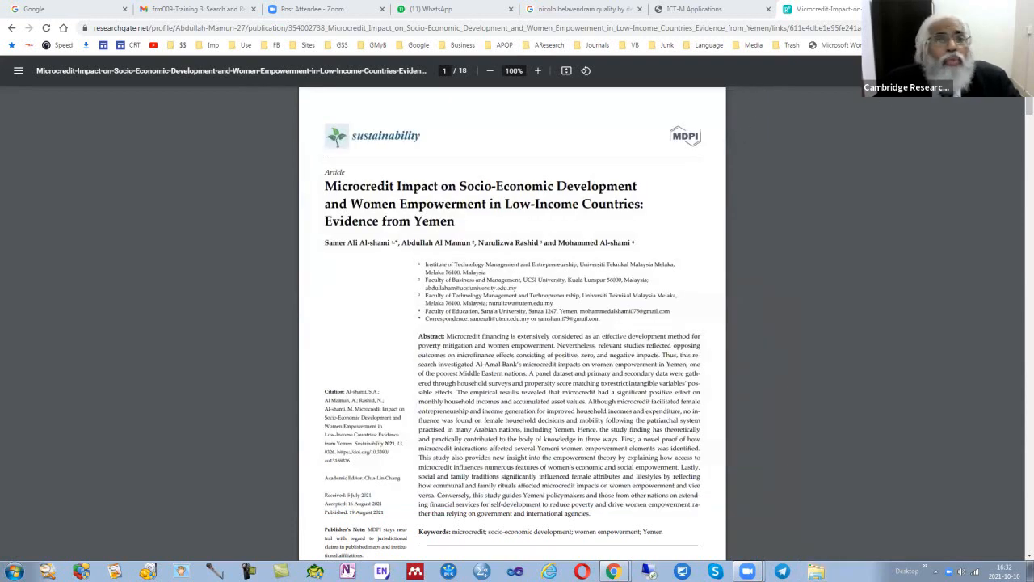
Run search string 14 from the search string list in Google Scholar again and return to the open article PDF
click(705, 11)
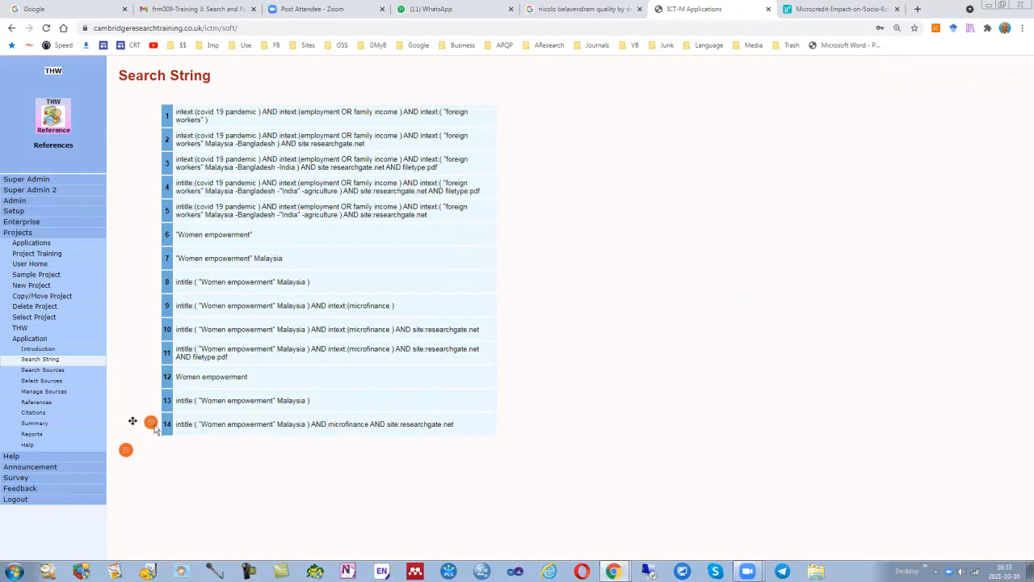
click(154, 427)
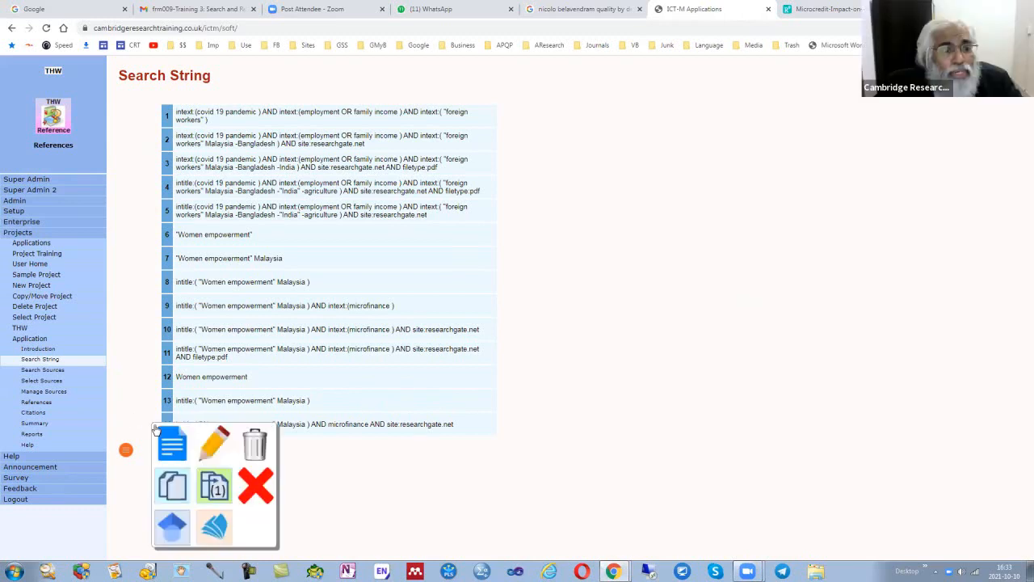
click(172, 526)
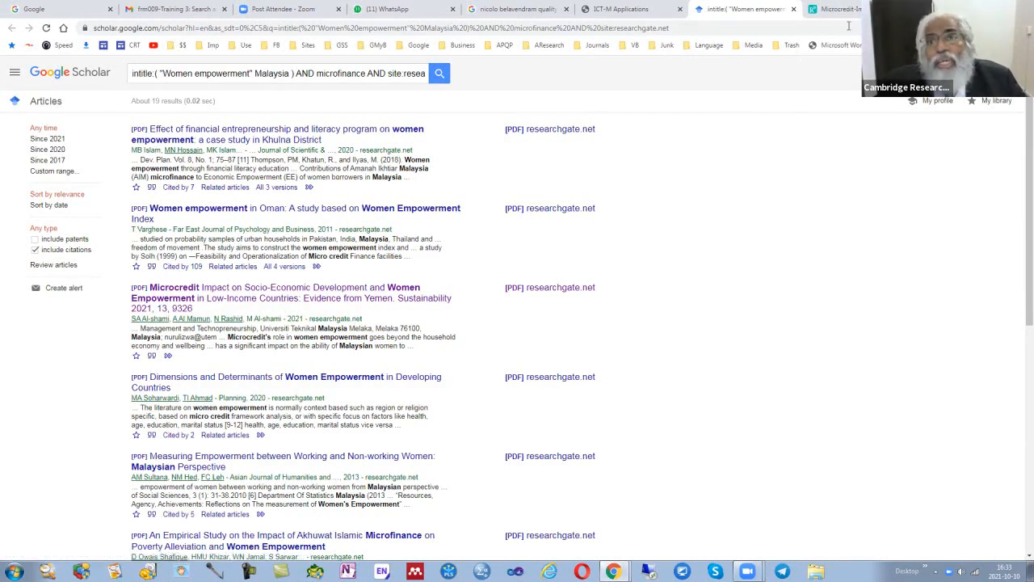
key(ctrl+Tab)
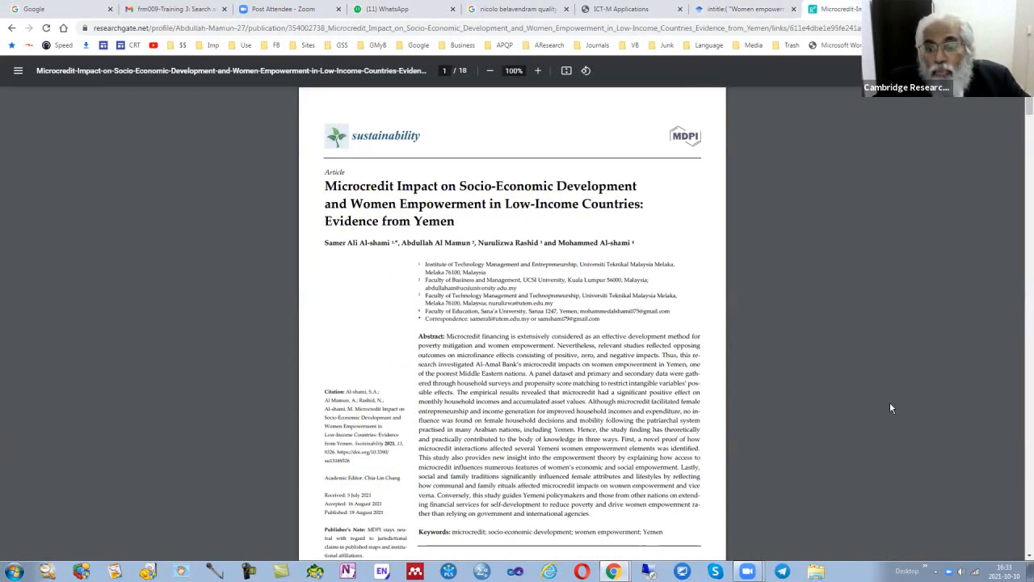
Browse to the Research folder on the D drive in Windows Explorer, check the saved PDFs and close the window
click(815, 572)
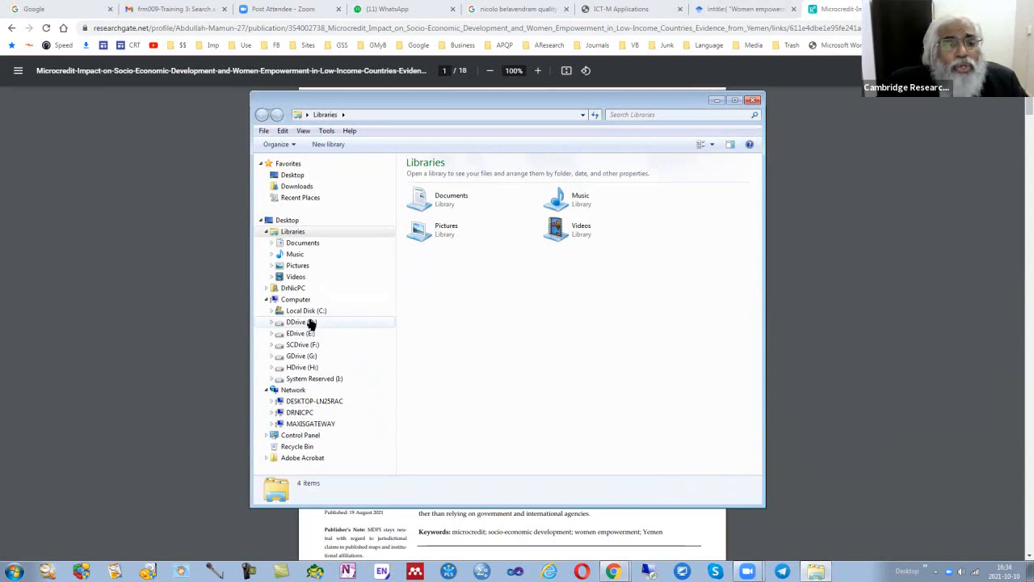
click(308, 323)
double_click(440, 360)
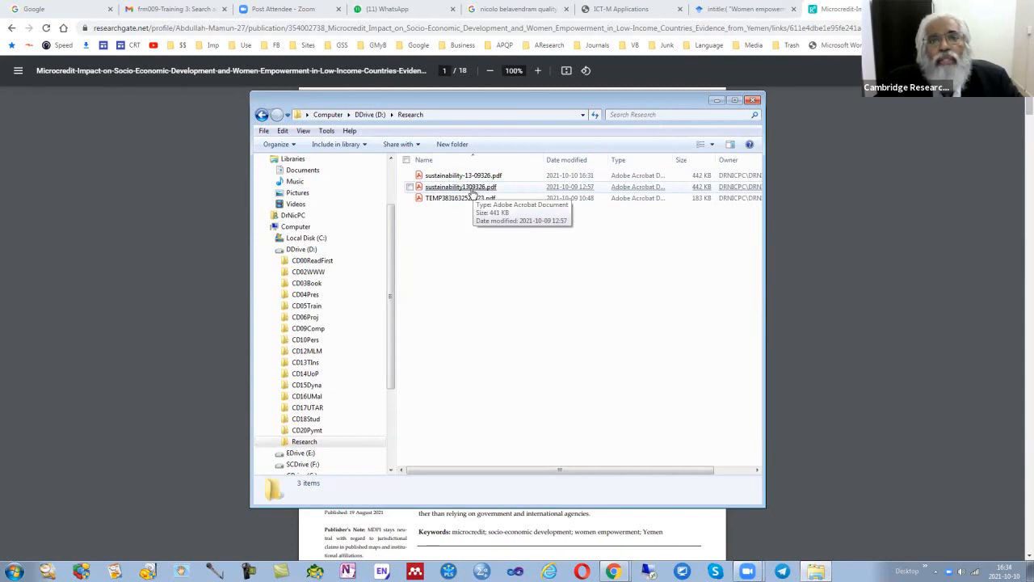
click(748, 103)
Return to the References applet and, in Search Sources, choose Scholarly Literature and University of Malaya, then open that source's search page
click(719, 10)
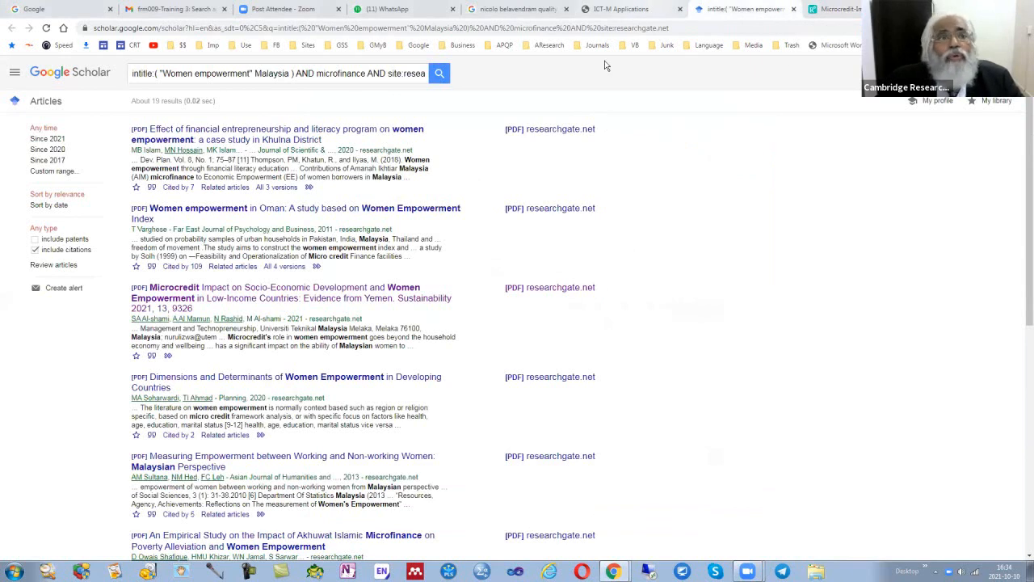
click(621, 10)
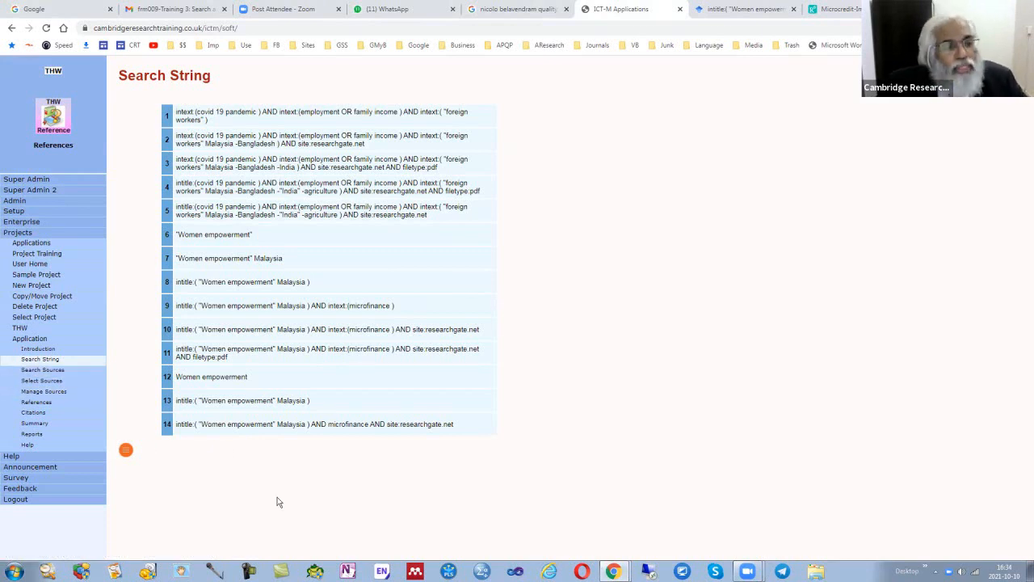
click(53, 374)
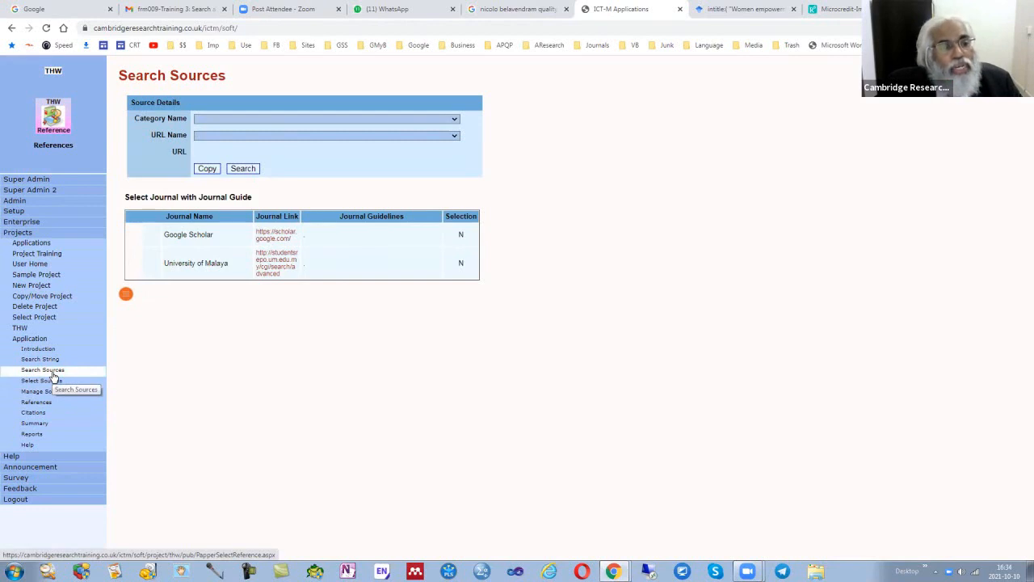
key(ctrl+plus)
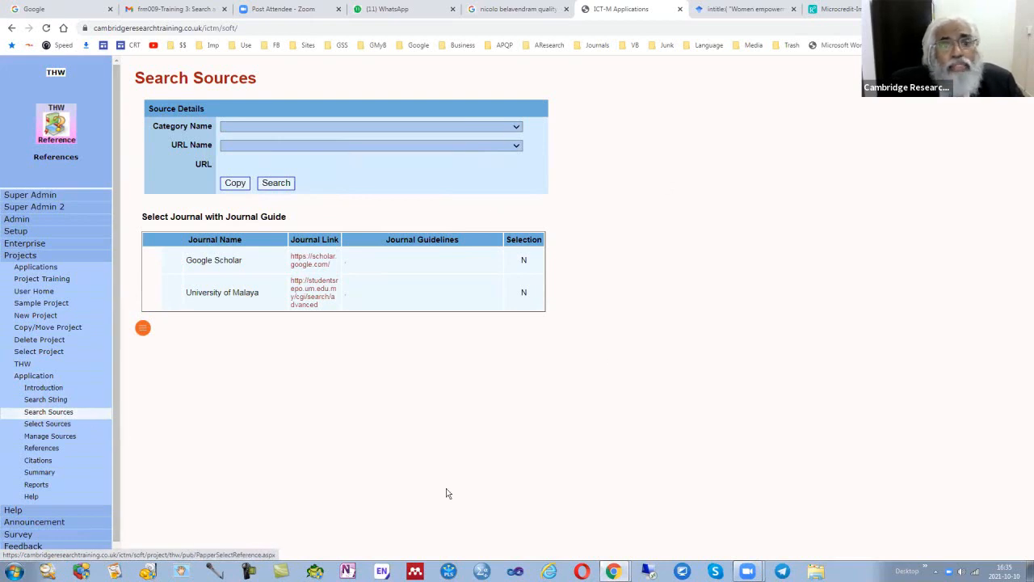
click(517, 130)
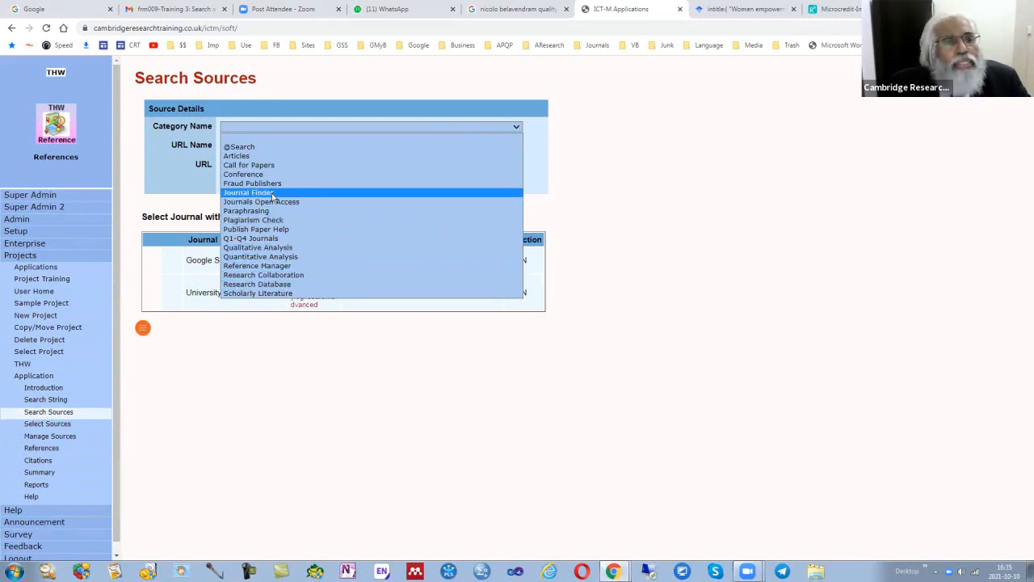
click(275, 292)
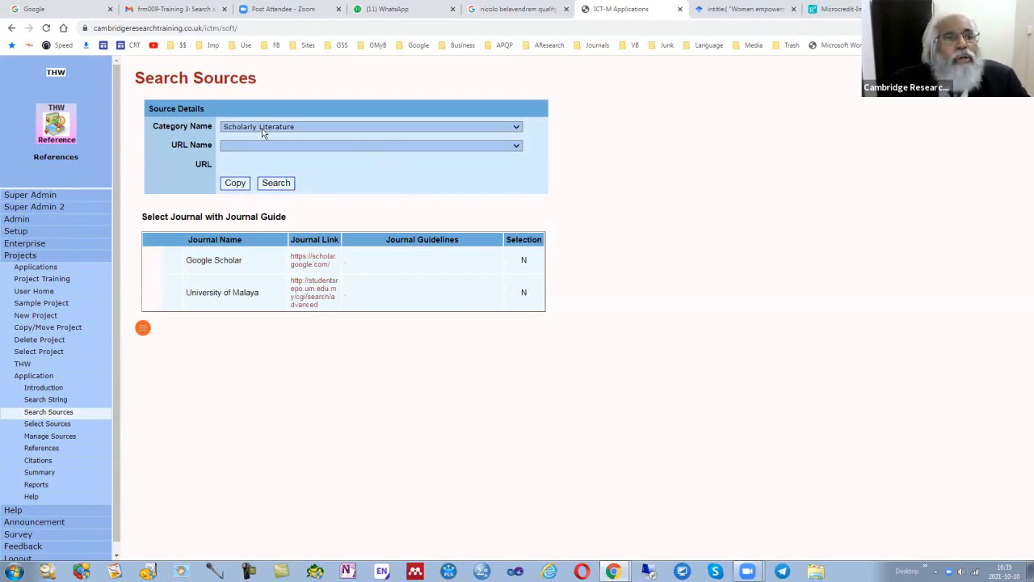
click(515, 149)
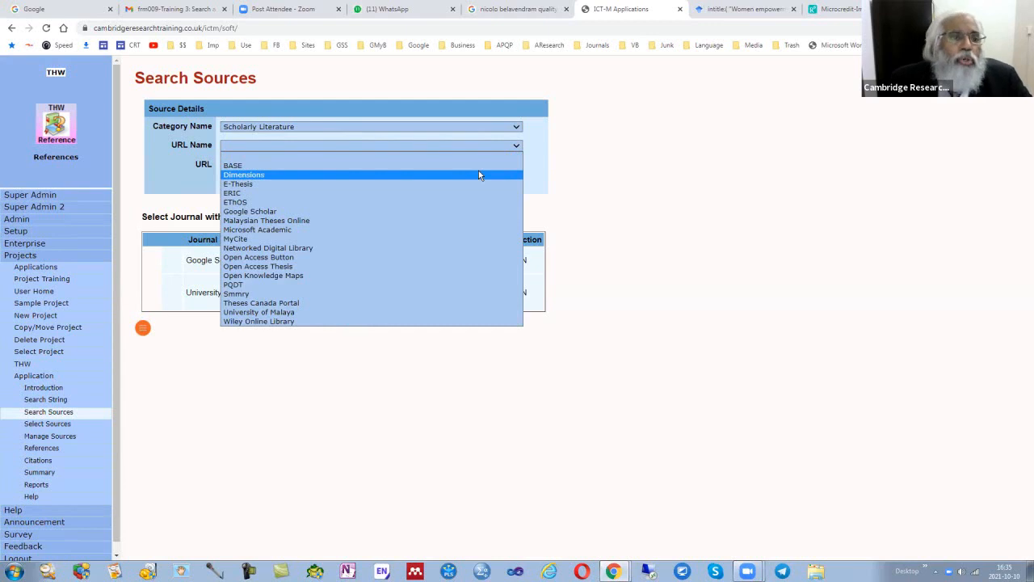
click(288, 312)
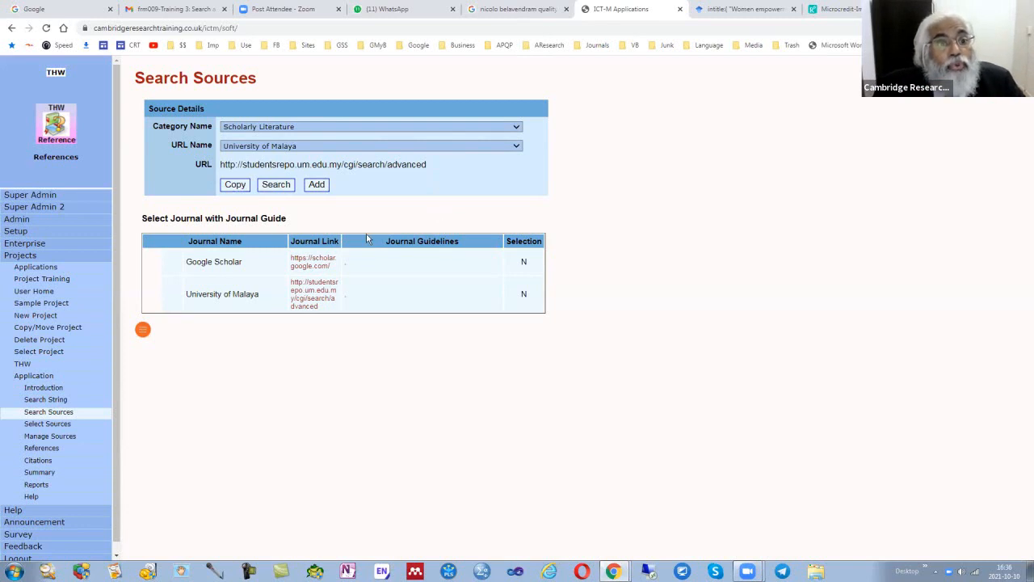
click(275, 185)
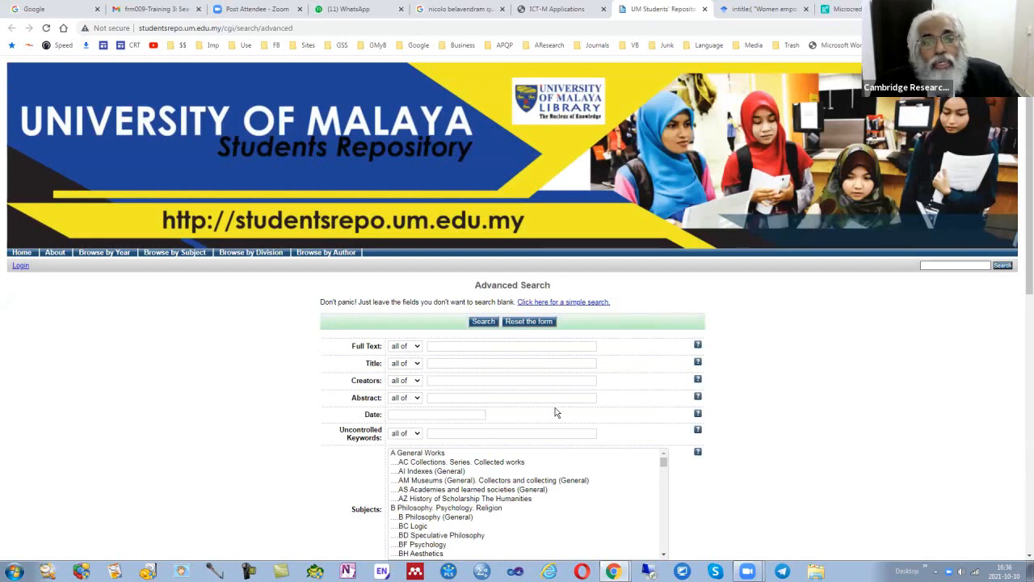
Search the full text of the University of Malaya Students Repository for women empowerment and look through the results
click(460, 347)
click(470, 366)
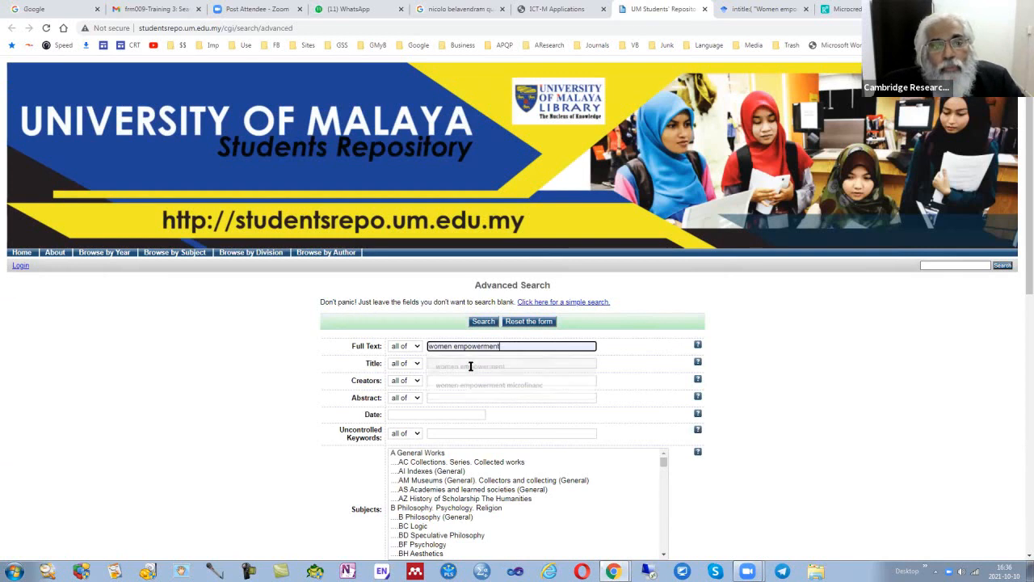
click(485, 322)
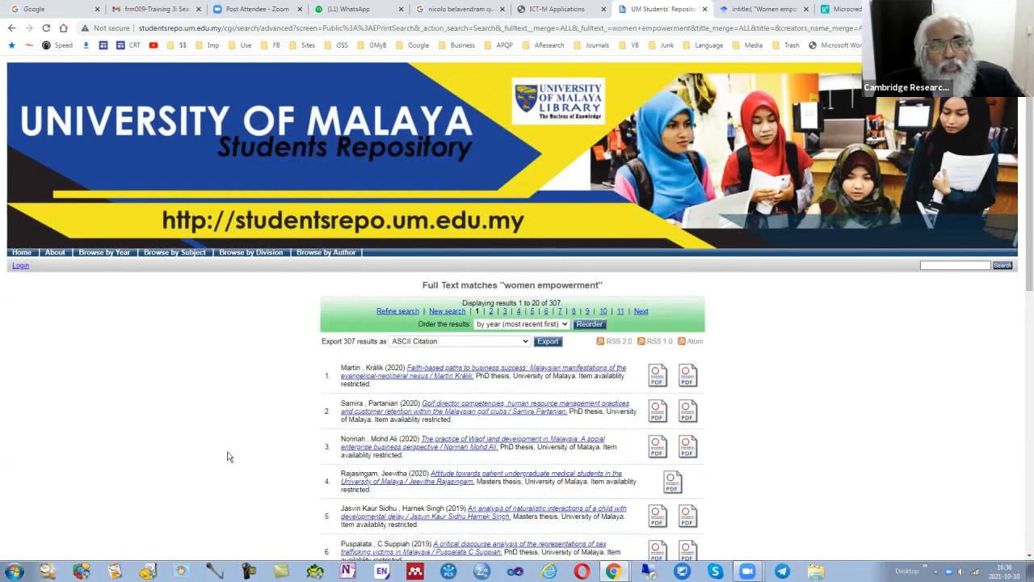
scroll(444, 437, down, 2)
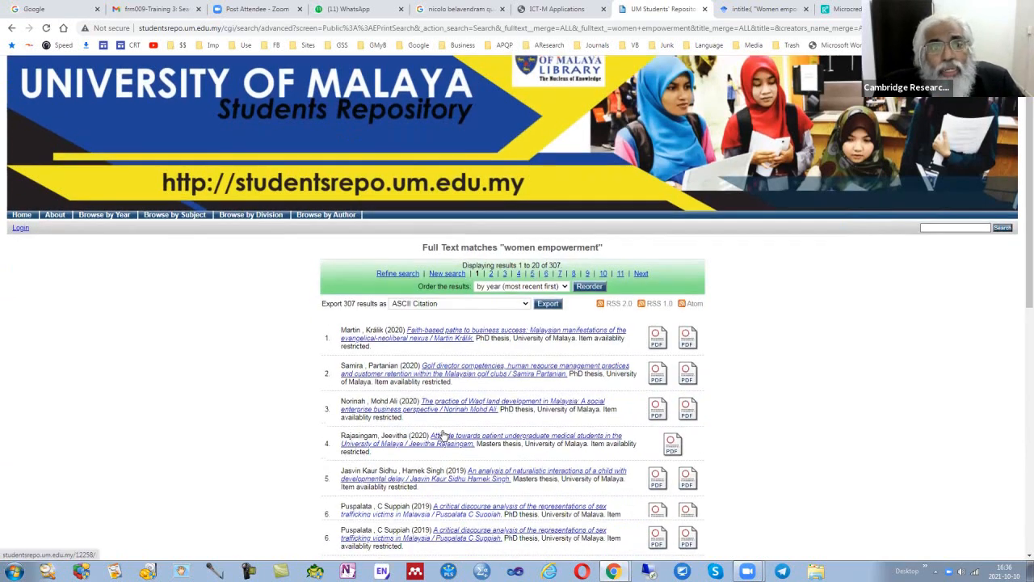
Look through the University of Malaya full-text results, view the repository's subject listing, and close the repository page
scroll(457, 414, down, 2)
scroll(466, 433, up, 2)
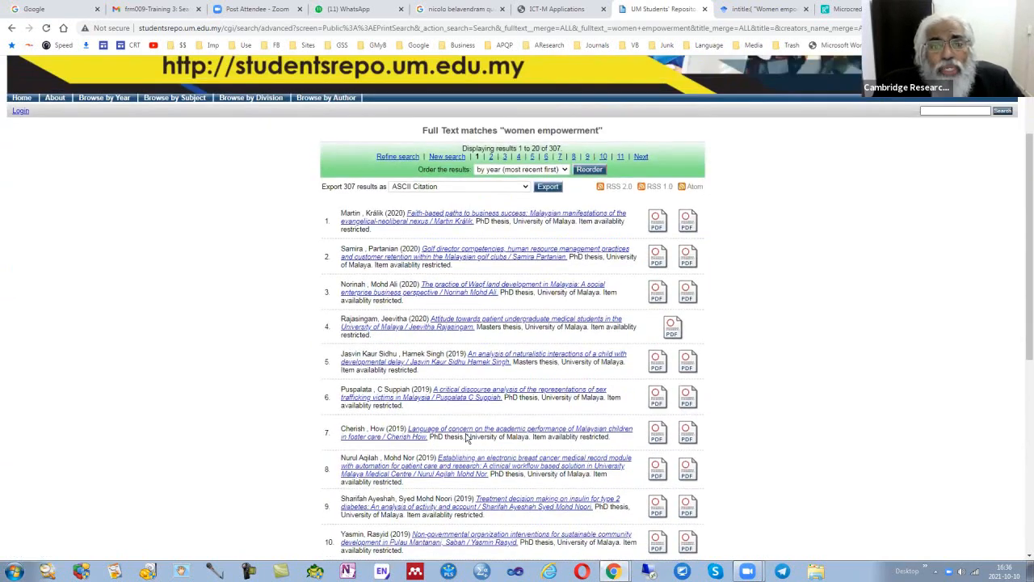
scroll(444, 393, up, 2)
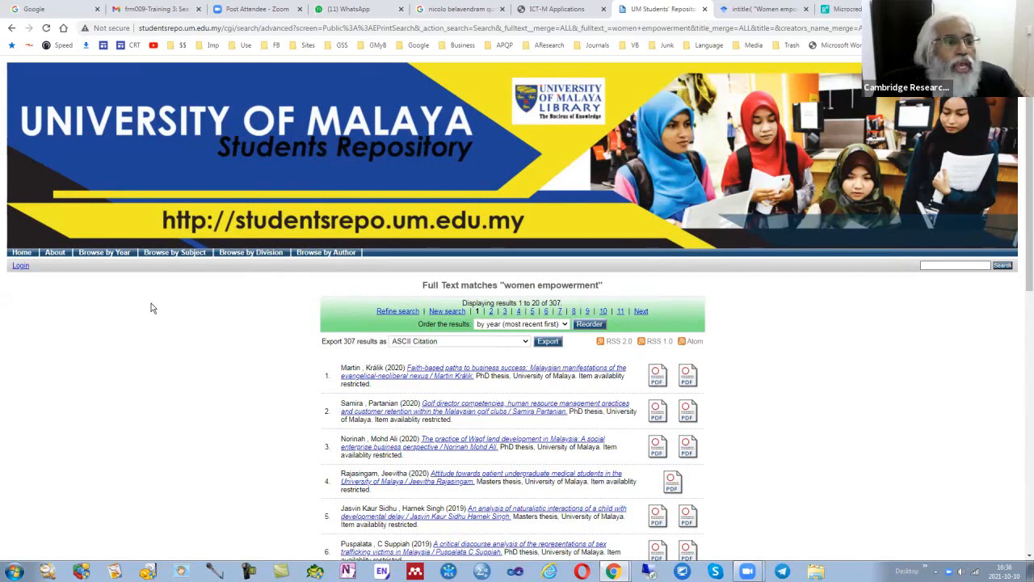
click(173, 253)
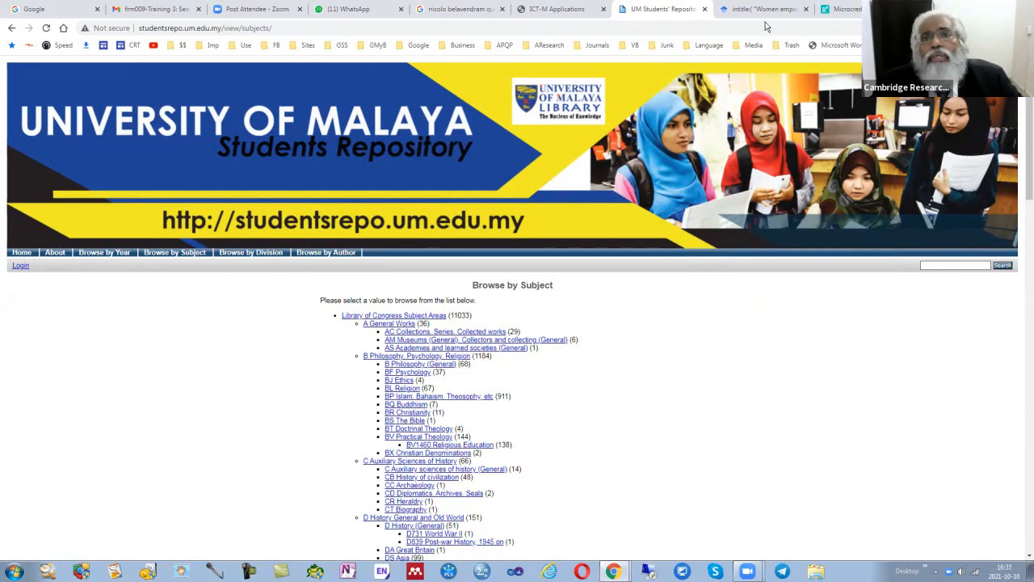
click(704, 9)
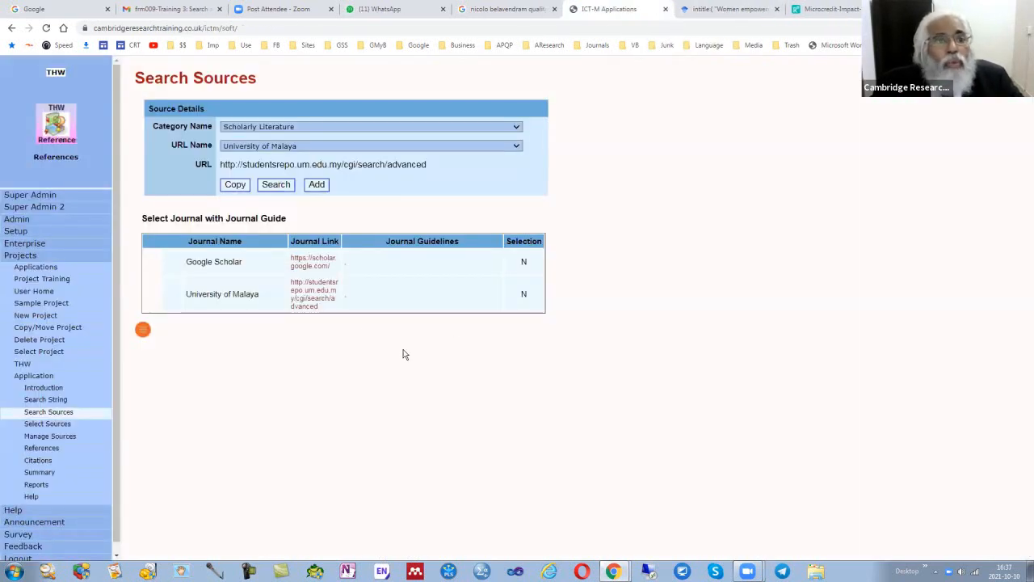
Choose Wiley Online Library as the Scholarly Literature source and add it to the journal list
click(388, 148)
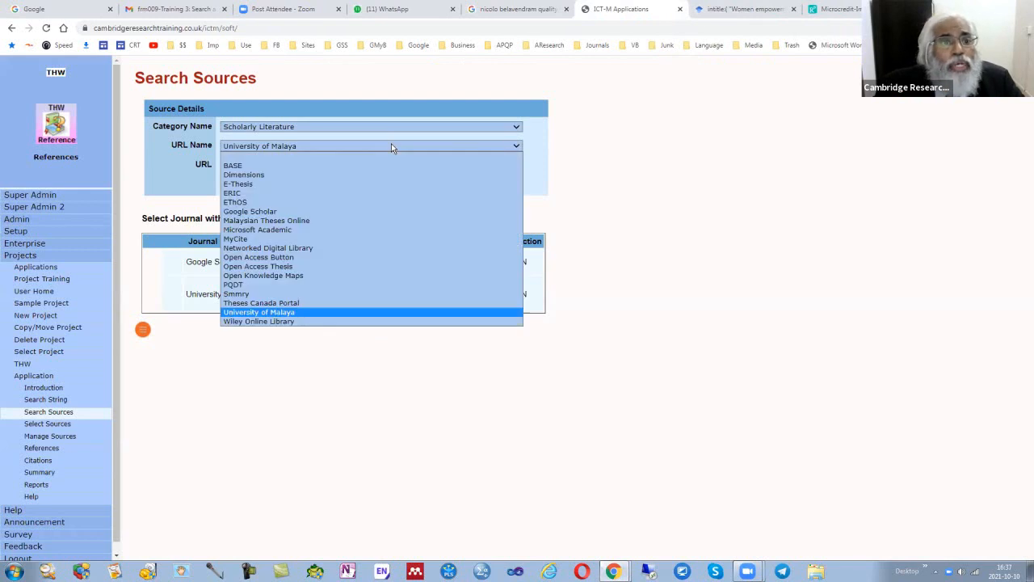
click(281, 322)
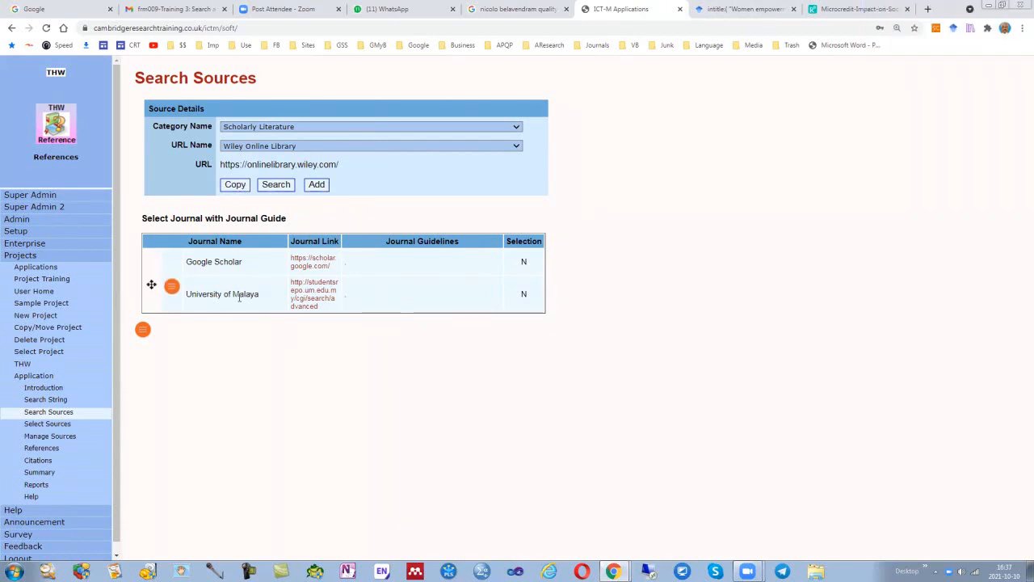
click(316, 185)
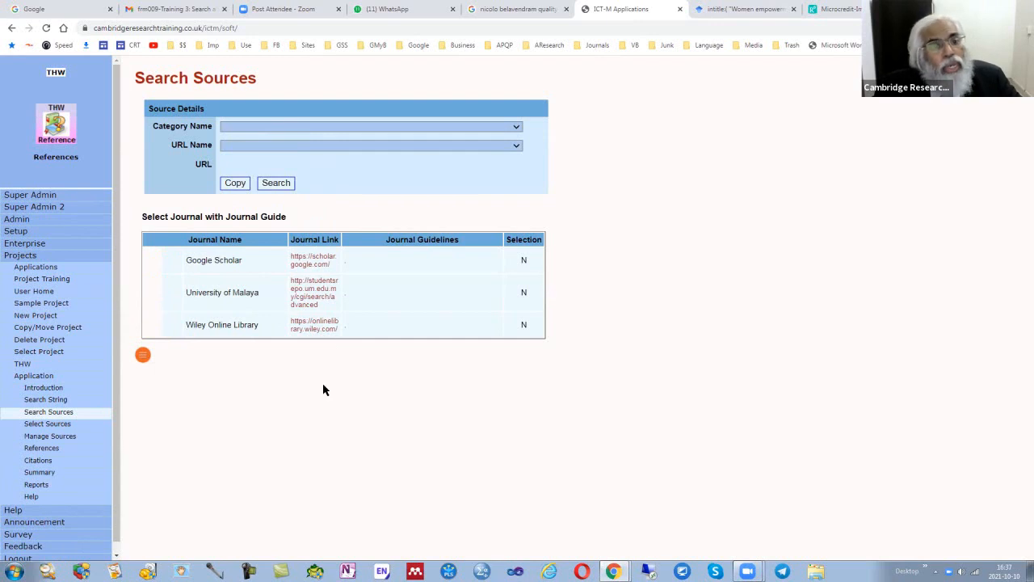
Open Wiley Online Library from the journal list, search it for women empowerment, look through the results and close the page
click(308, 327)
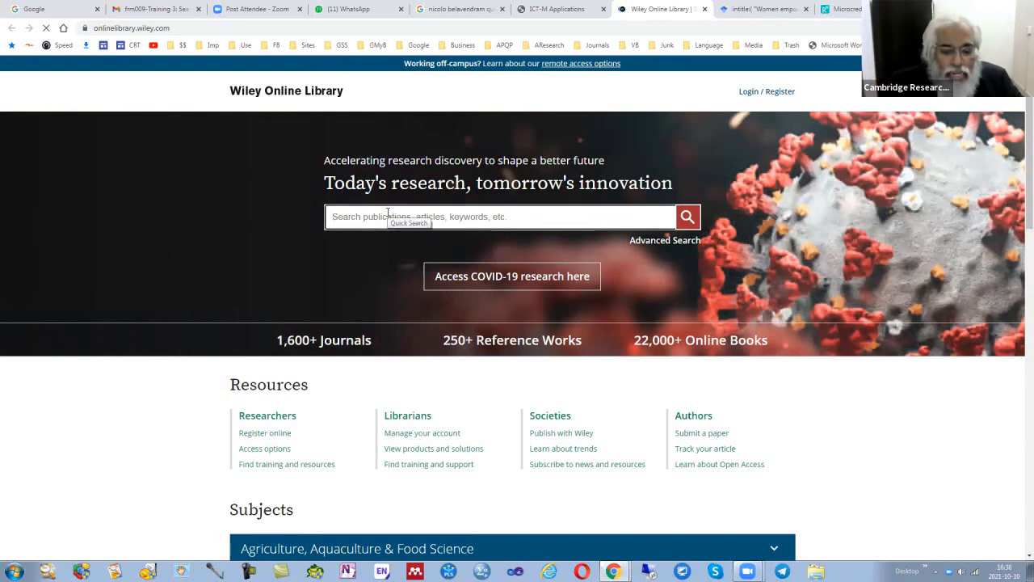
text(women)
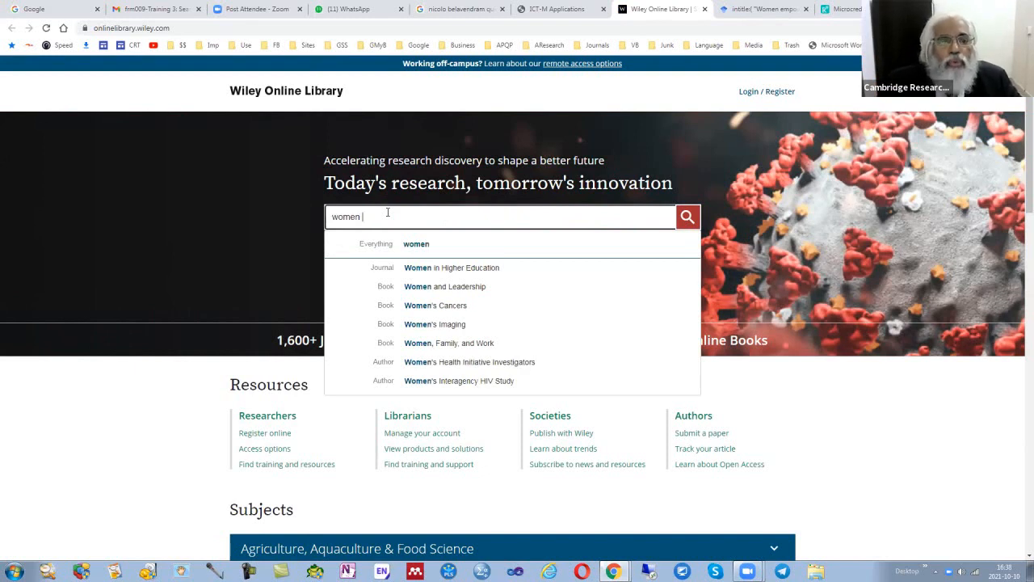
text(em)
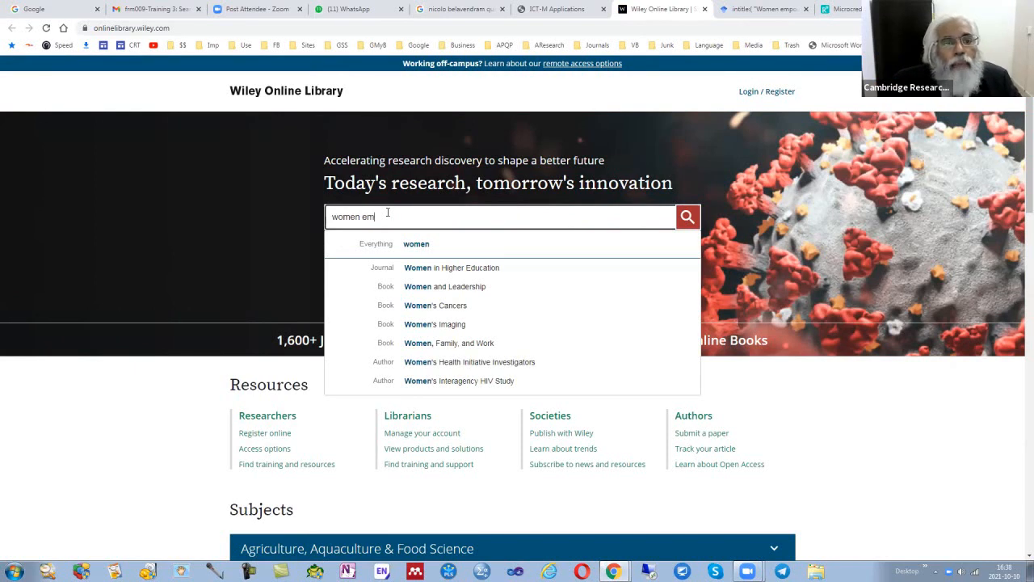
text(powerment)
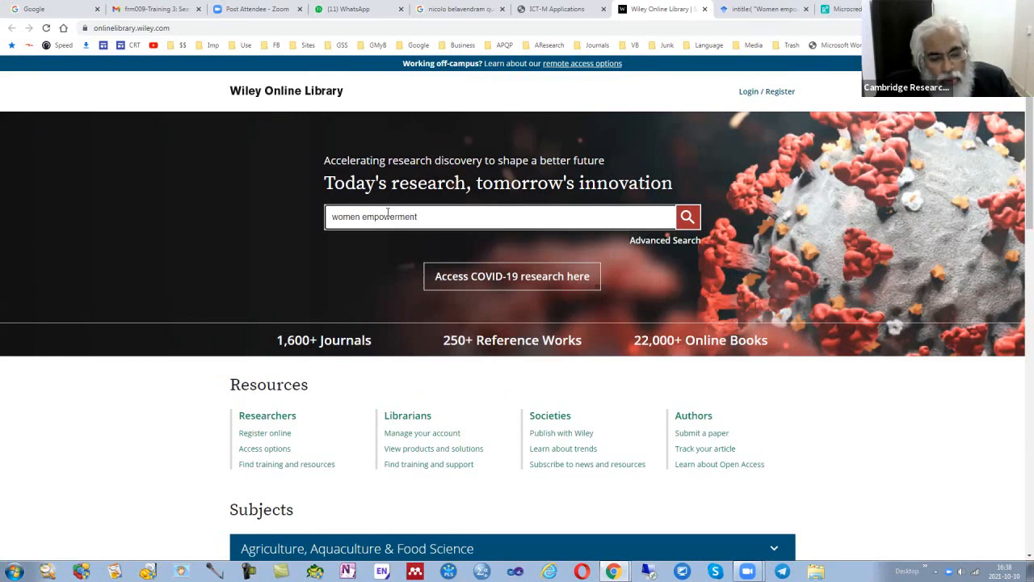
click(688, 217)
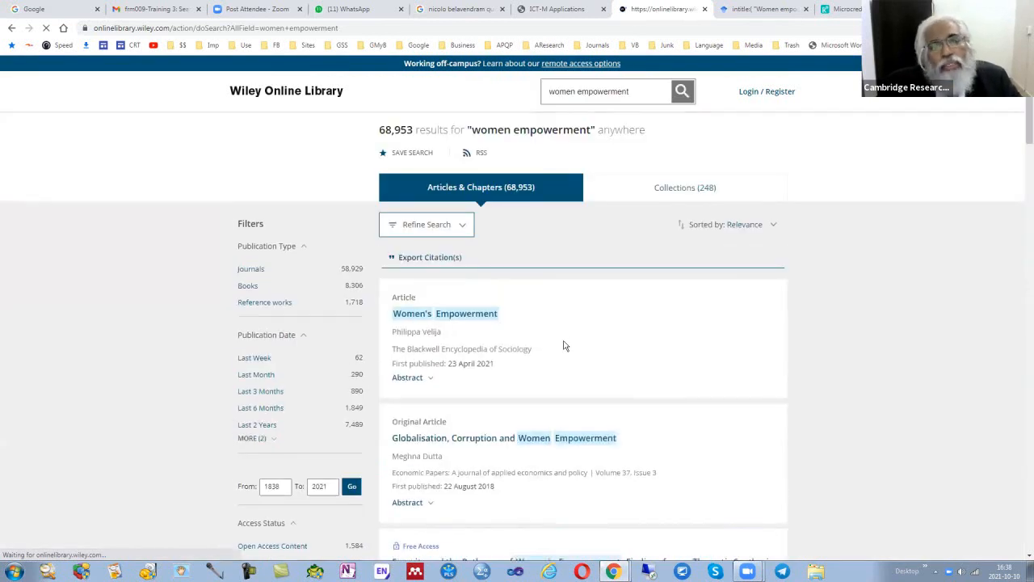
scroll(564, 346, down, 3)
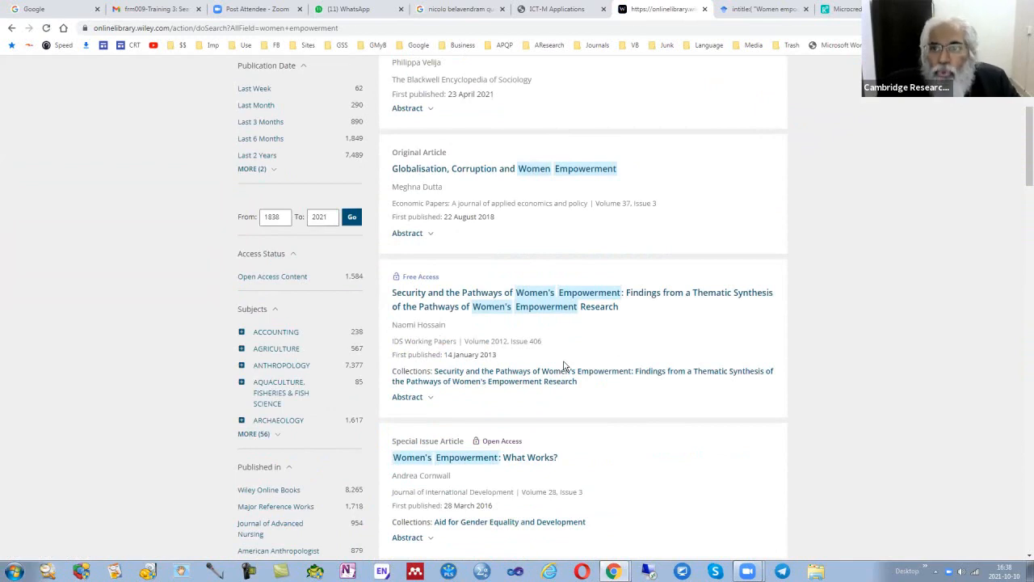
scroll(381, 323, up, 3)
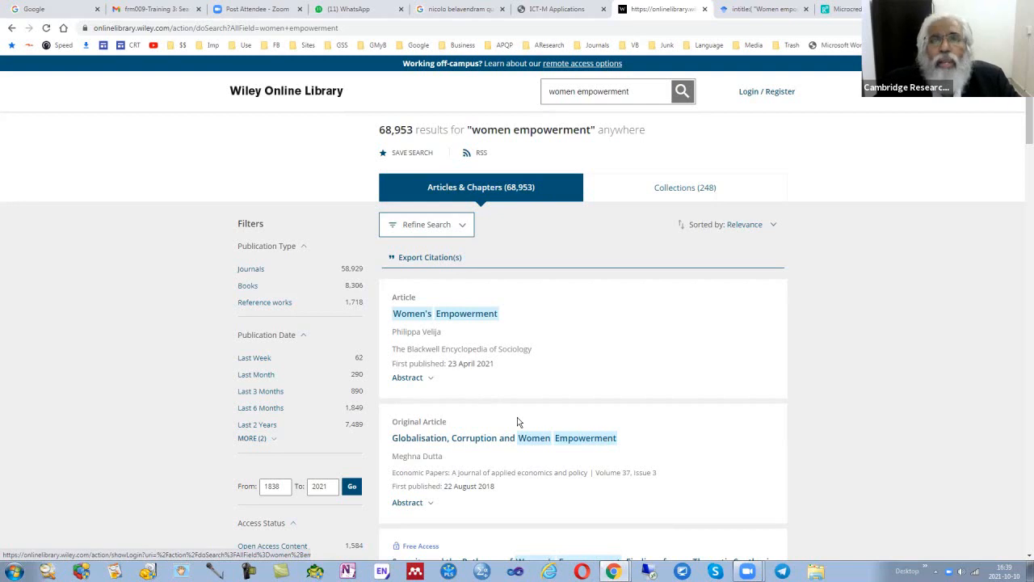
click(704, 11)
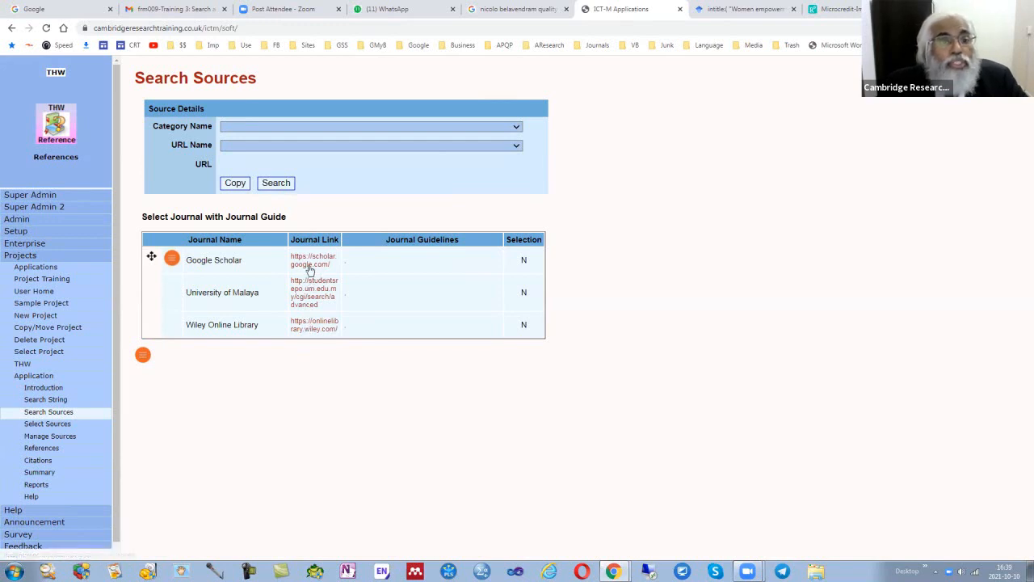
Edit the Google Scholar entry in the journal list, set Selected to Y and save it
click(176, 260)
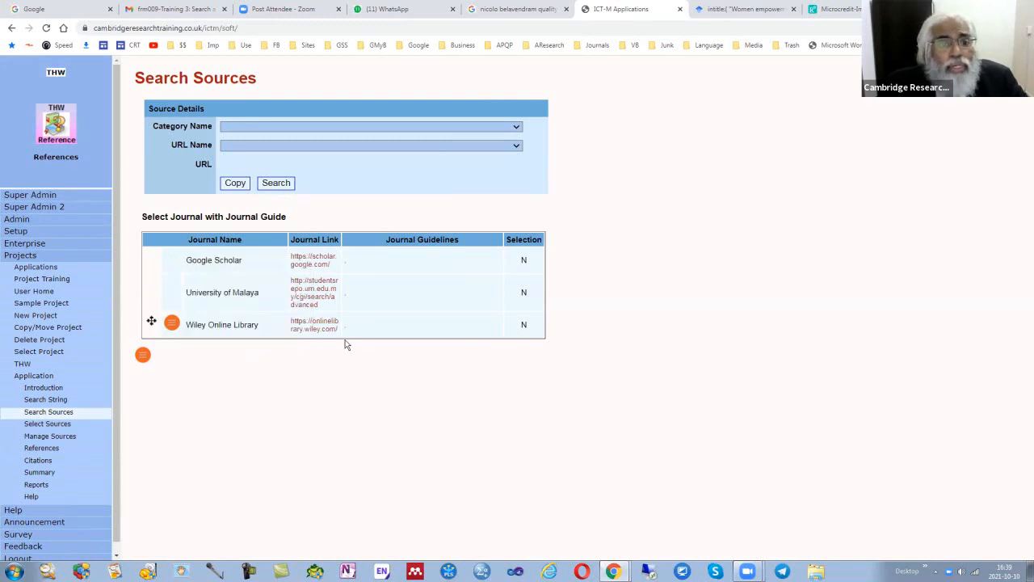
mouse_move(172, 259)
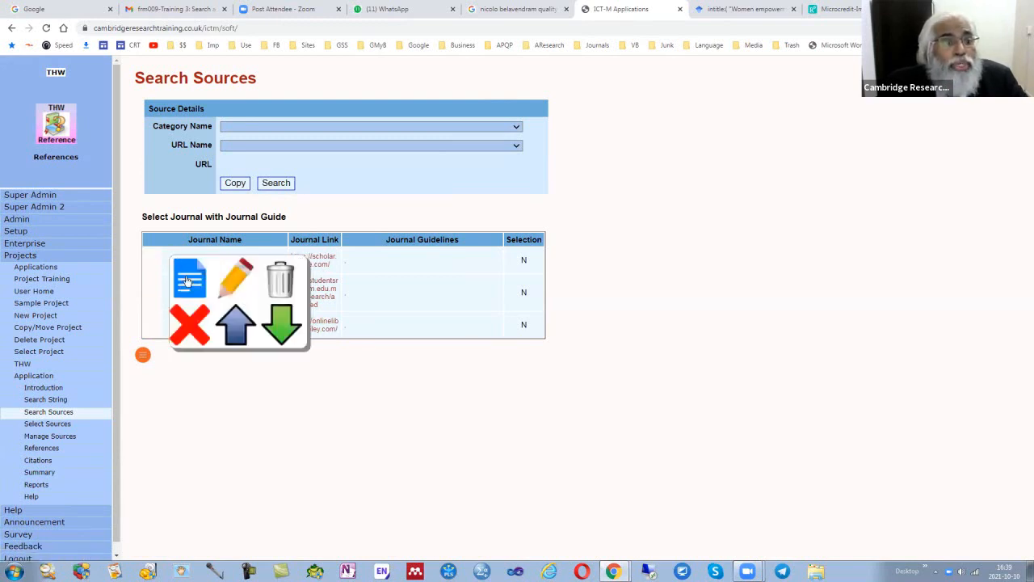
click(229, 284)
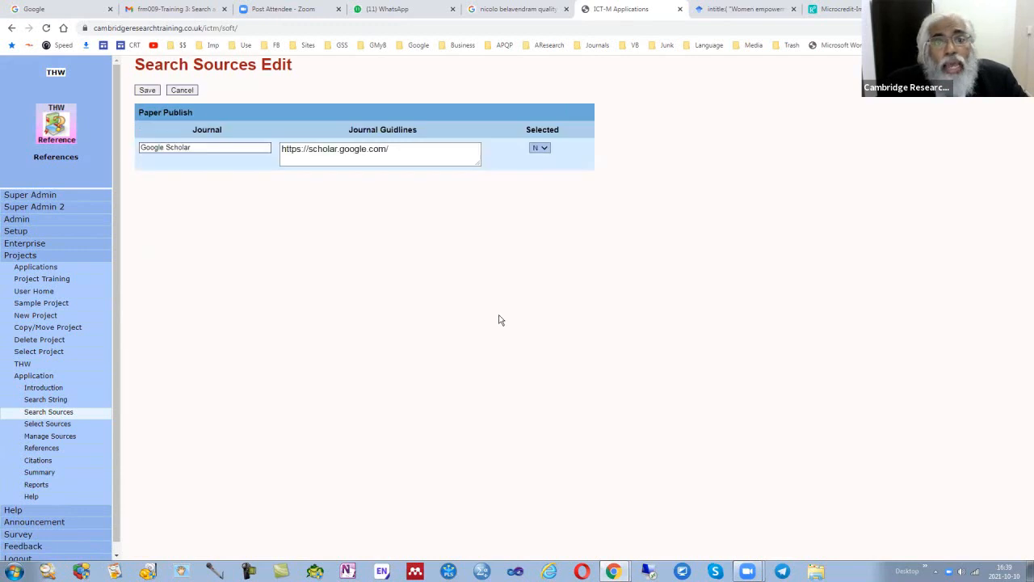
click(542, 150)
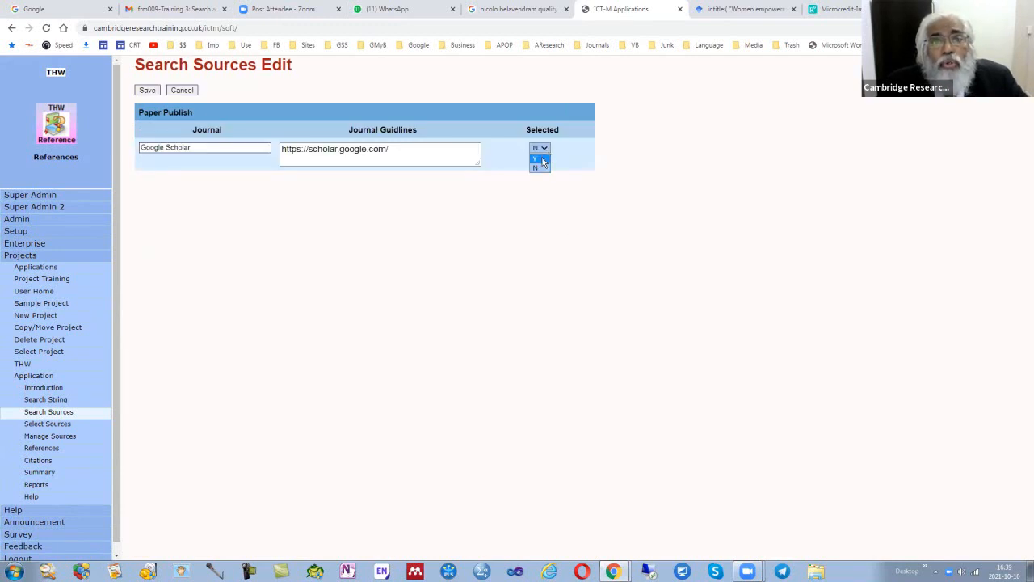
click(148, 90)
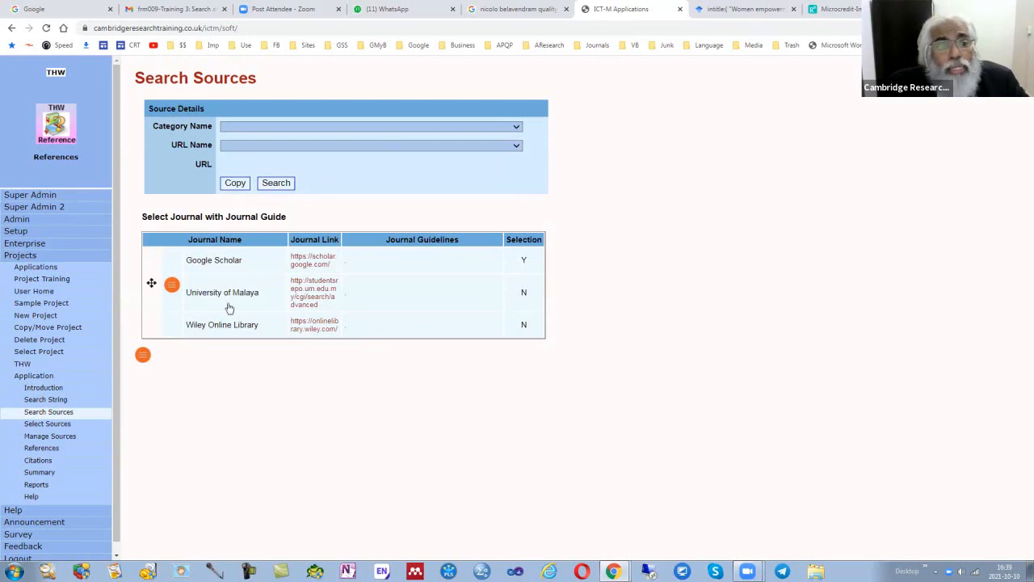
Set the Wiley Online Library entry's Selected value to Y, save it, and move it above University of Malaya
click(172, 323)
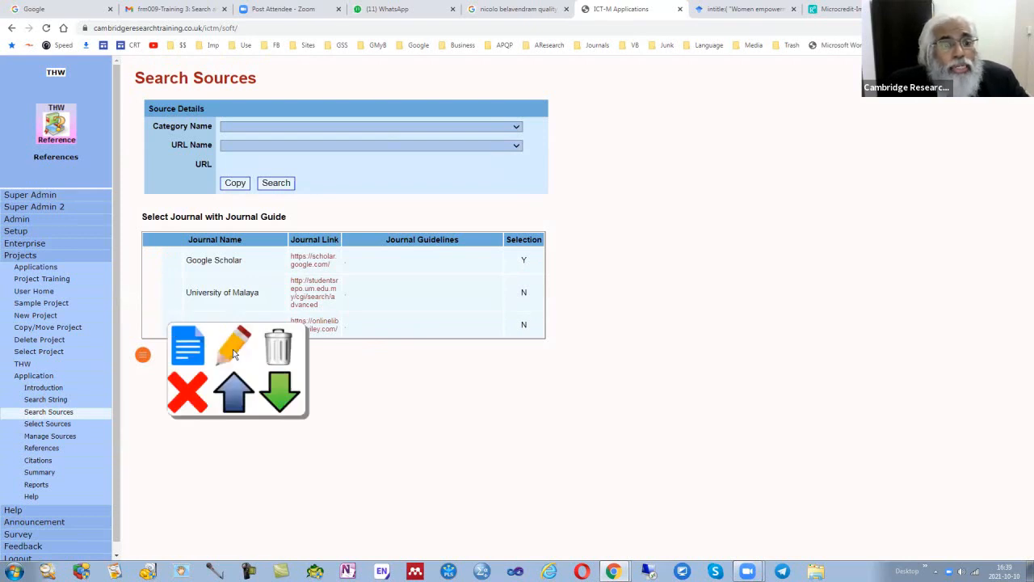
click(232, 346)
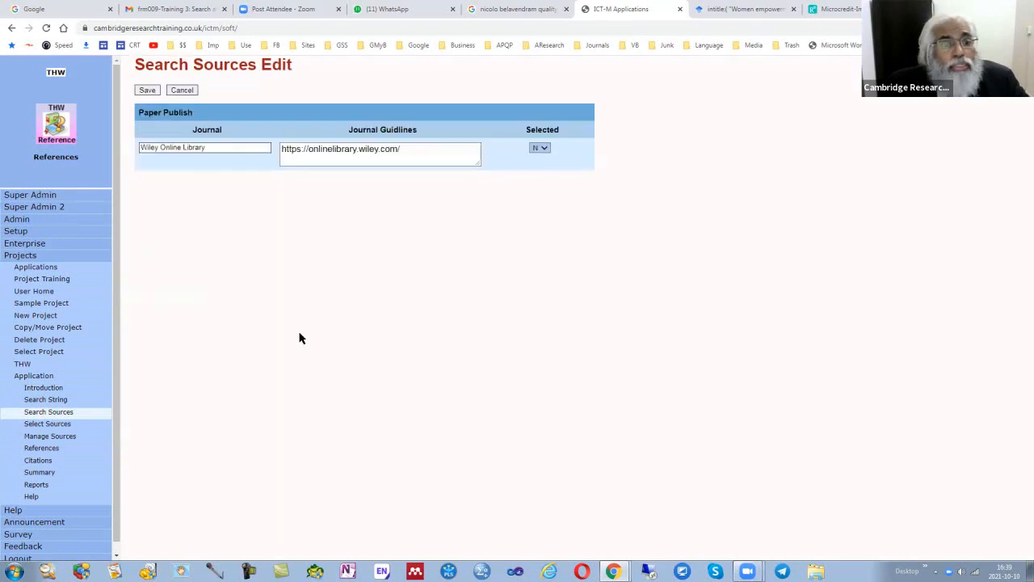
click(539, 158)
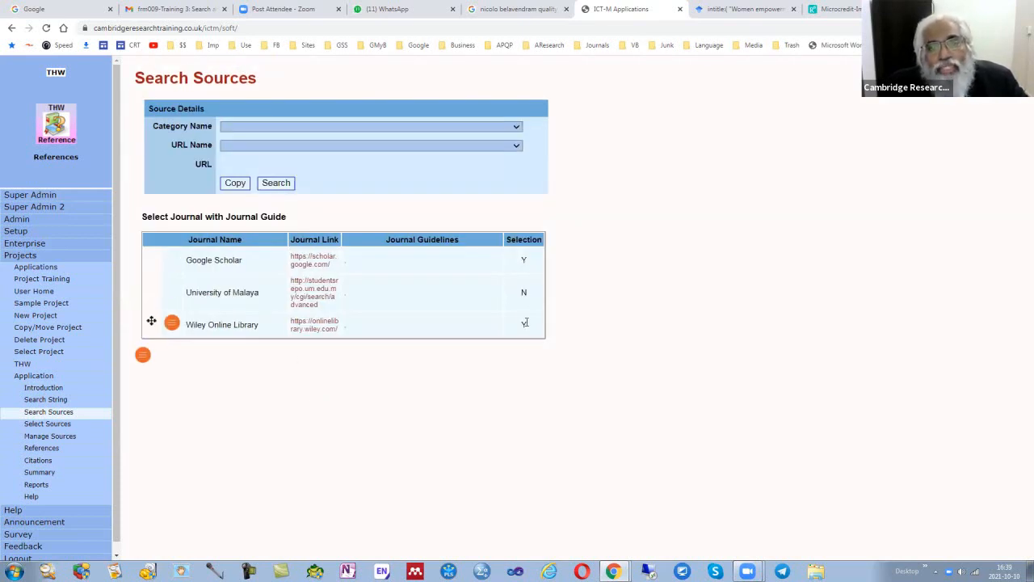
drag(152, 322, 154, 292)
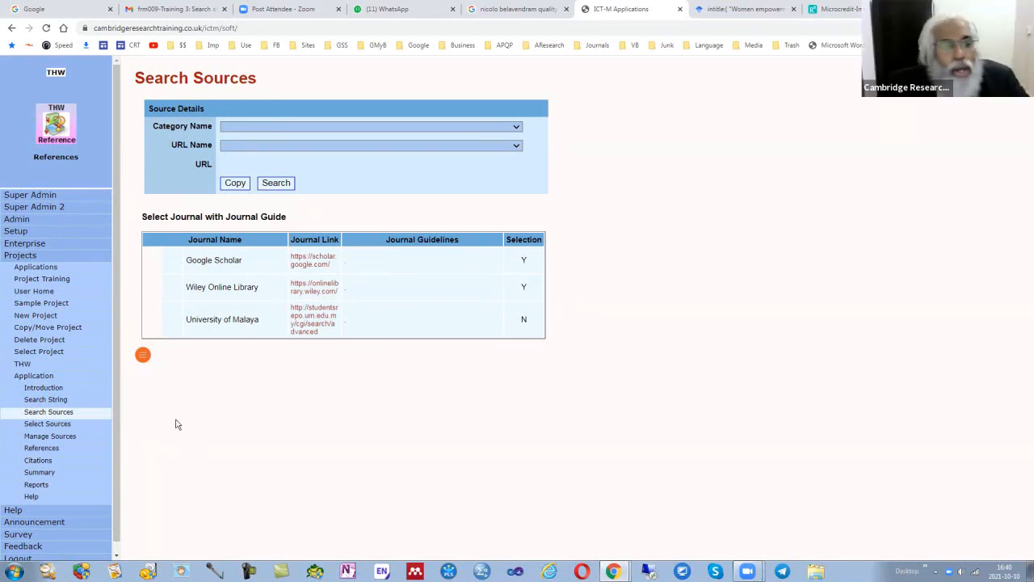
Close the old Google Scholar results and the article PDF, keeping the Search Sources page open
click(143, 356)
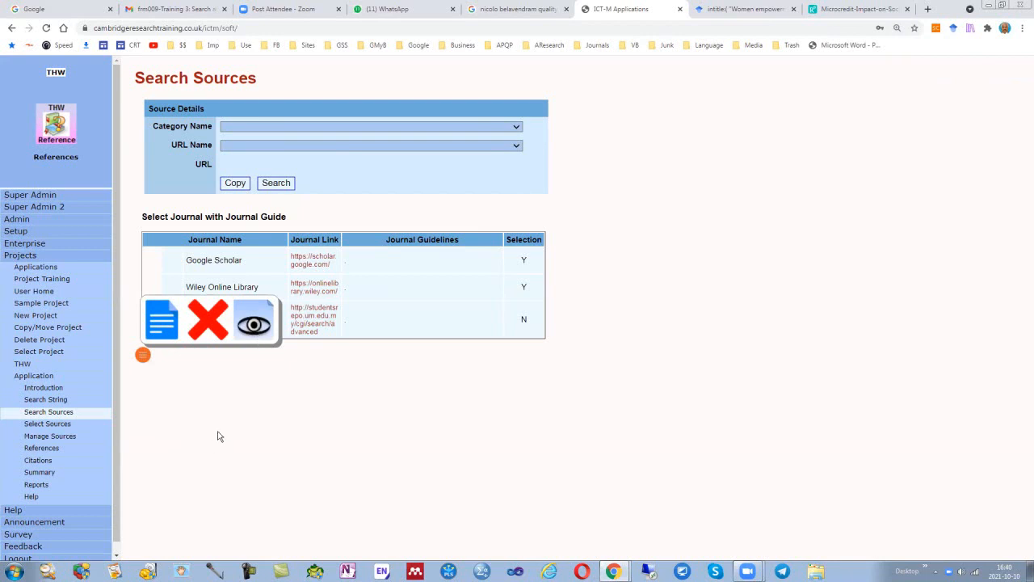
click(165, 368)
mouse_move(261, 334)
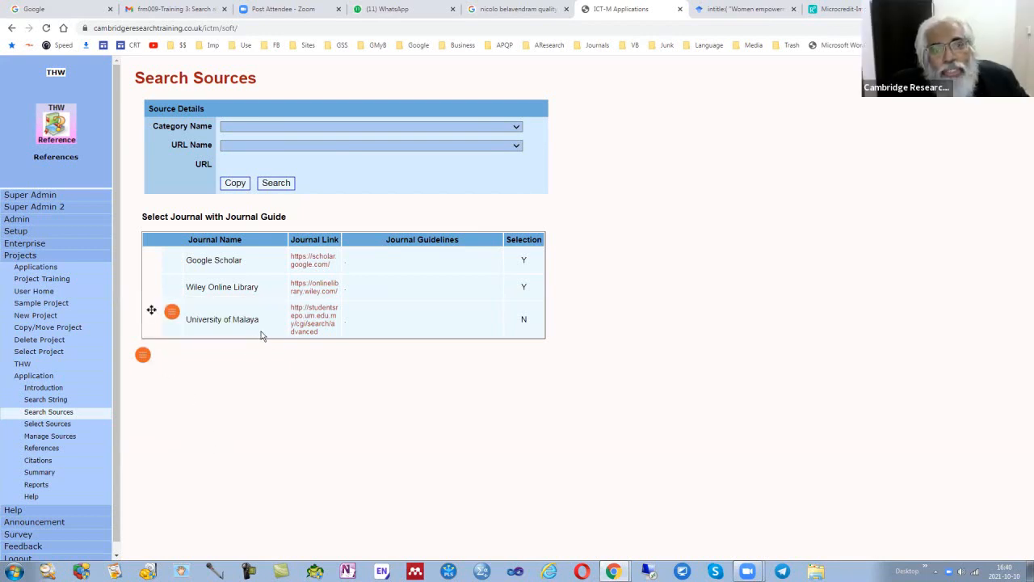
click(794, 9)
click(792, 9)
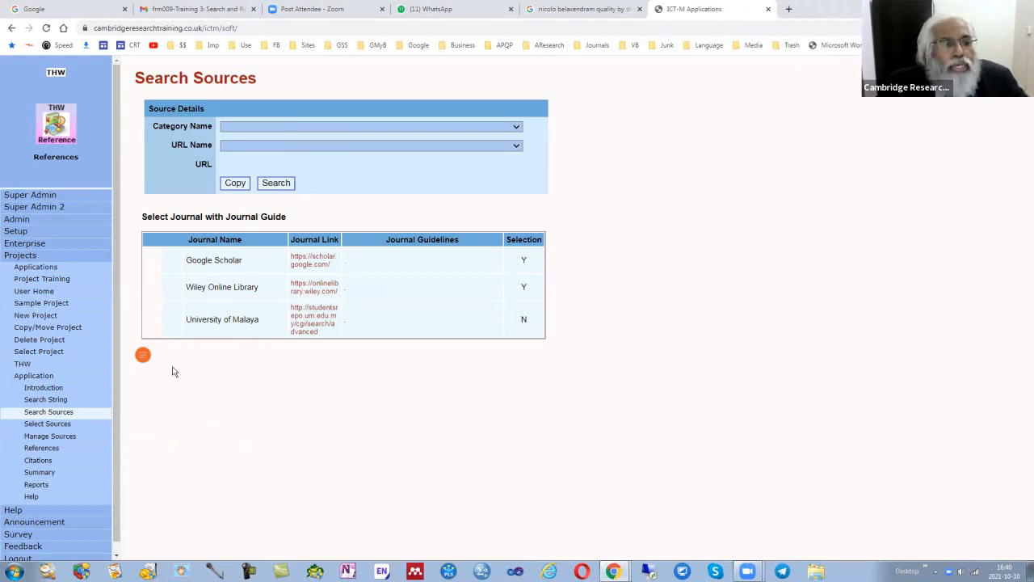
Open all sources marked as selected in the journal list at once, and close the opened Google Scholar and Wiley pages
click(142, 354)
click(256, 328)
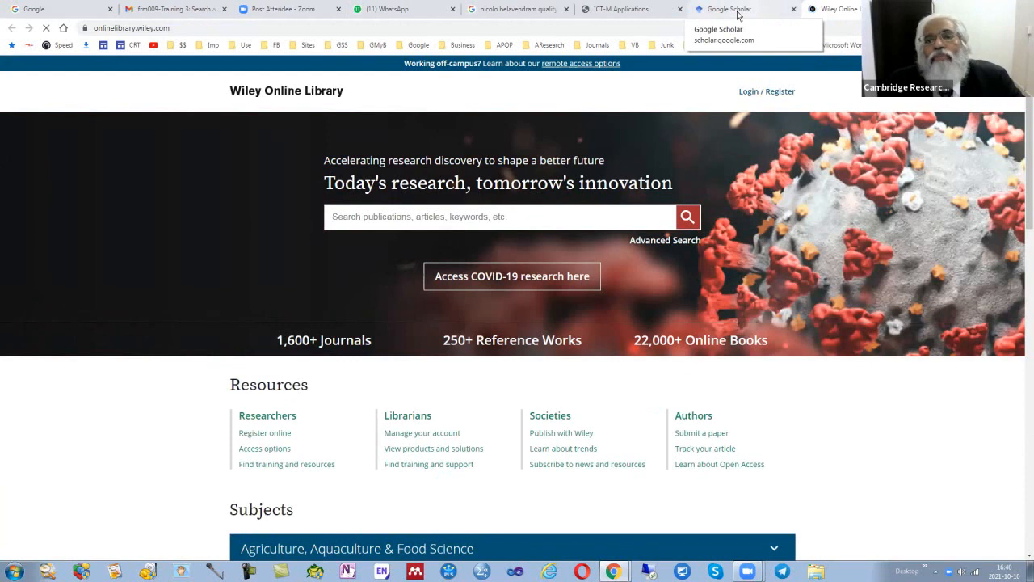
click(794, 10)
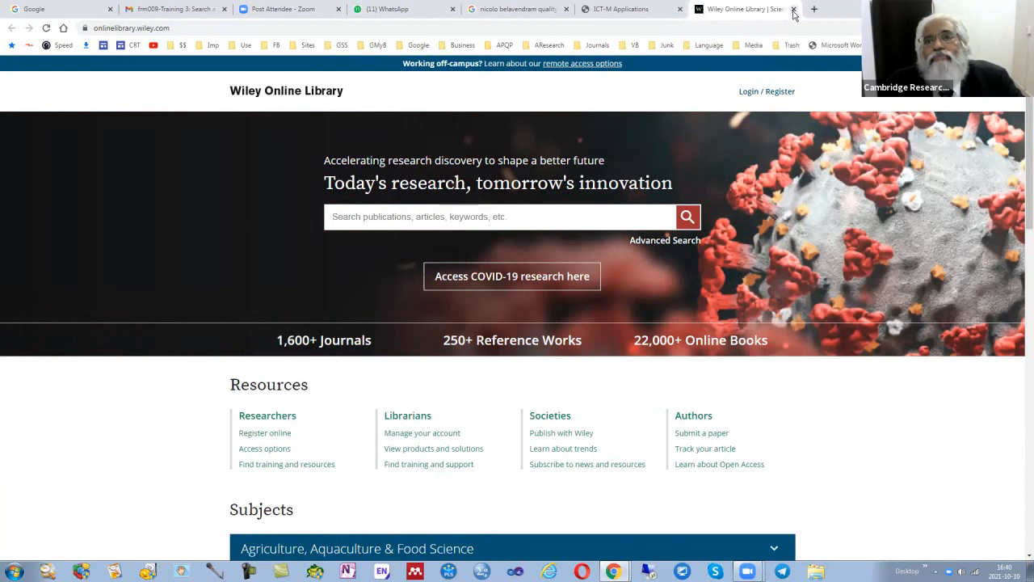
click(794, 9)
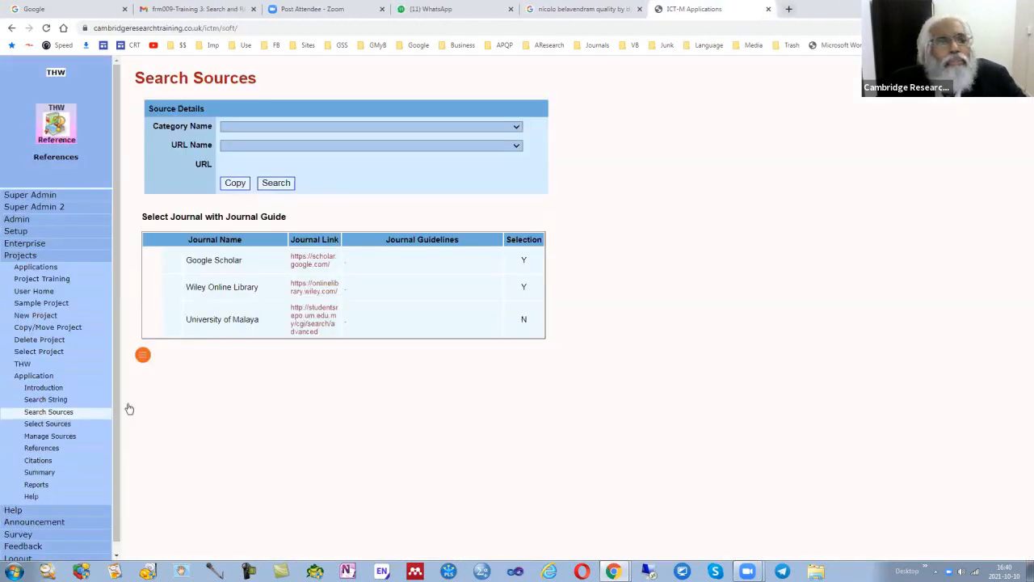
click(148, 356)
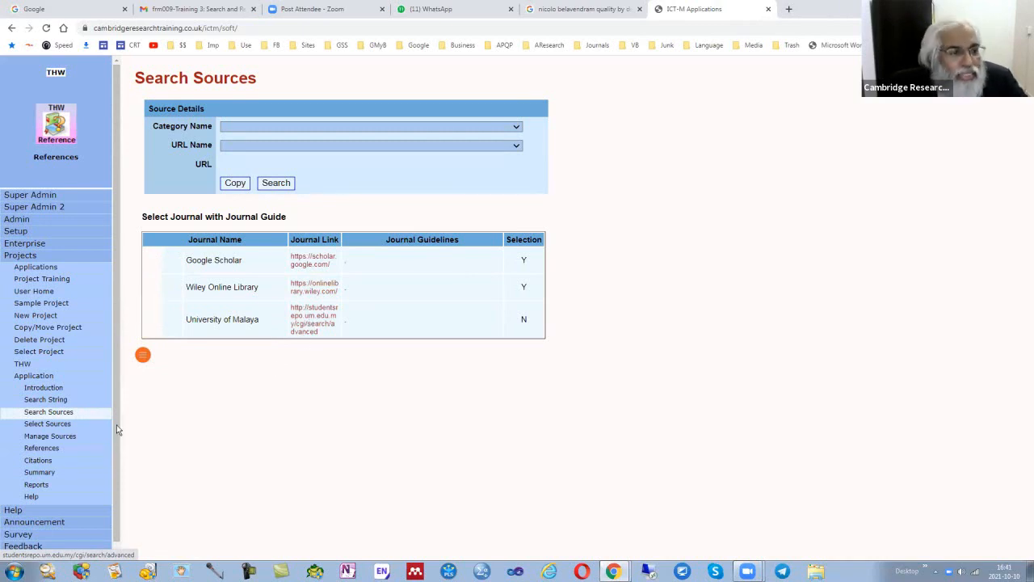
Open the Select Sources flow for editing, change the "List of suitable articles" row from End to Plus, and save it
click(52, 425)
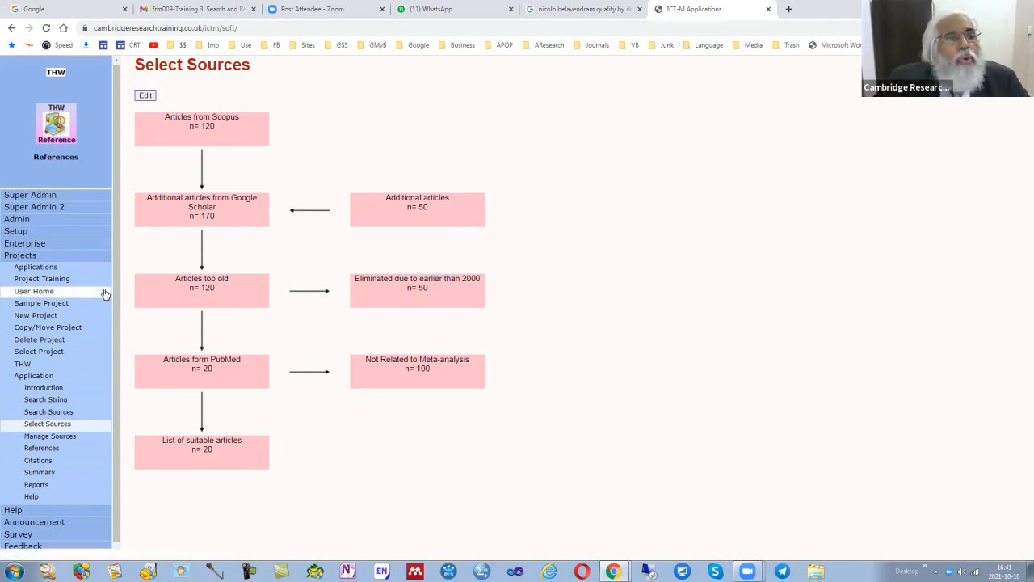
click(146, 99)
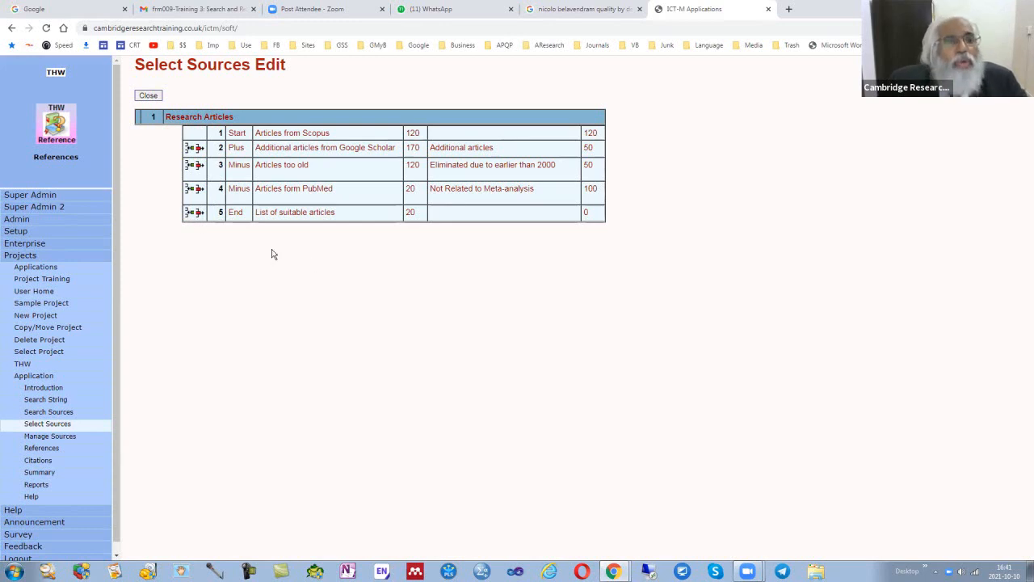
click(288, 210)
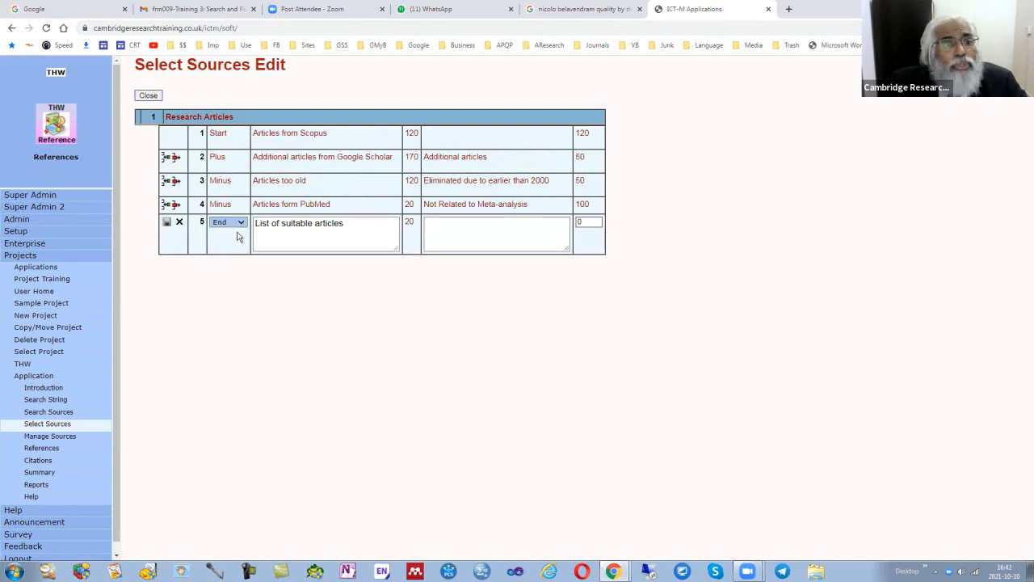
click(239, 224)
click(234, 245)
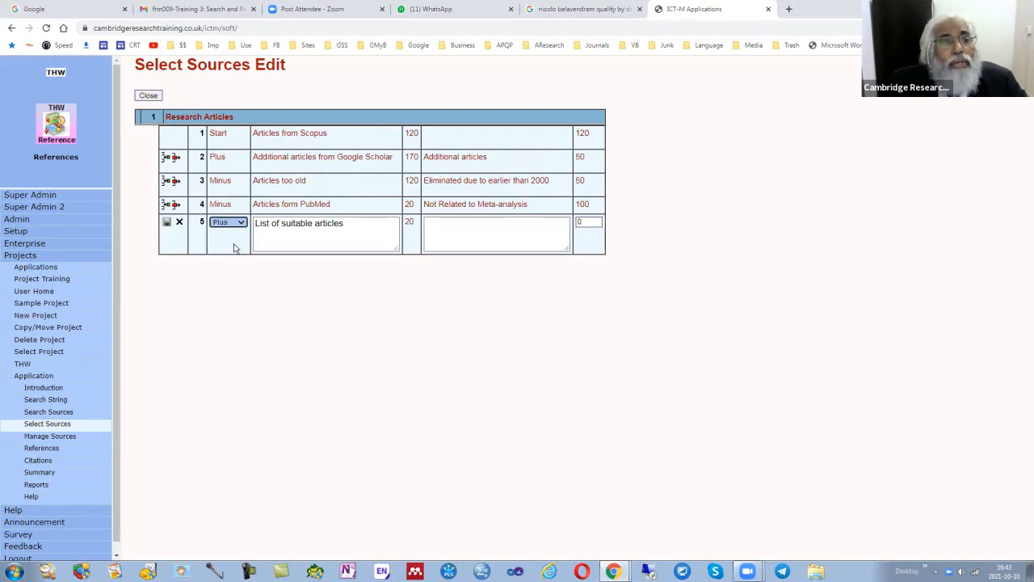
click(167, 222)
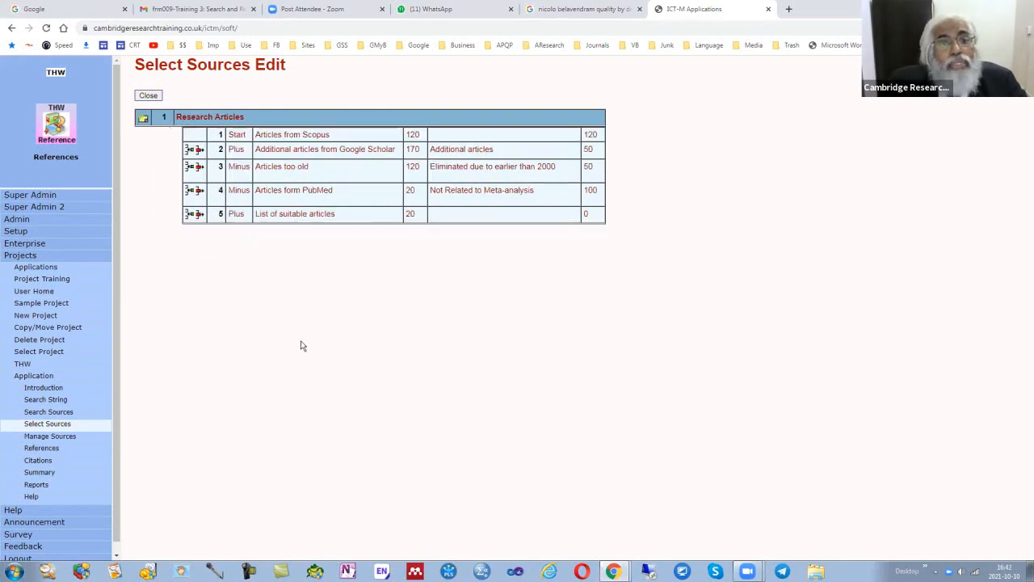
Give the "List of suitable articles" row the side entry "Supervisor add new topic" with a count of 10, and save it
click(452, 217)
click(453, 227)
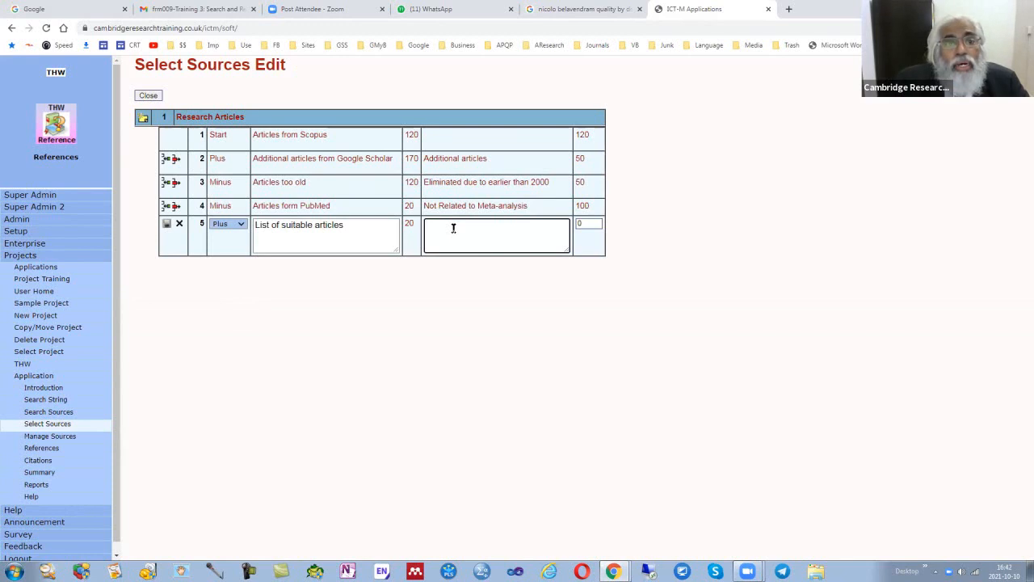
text(Supervisor add)
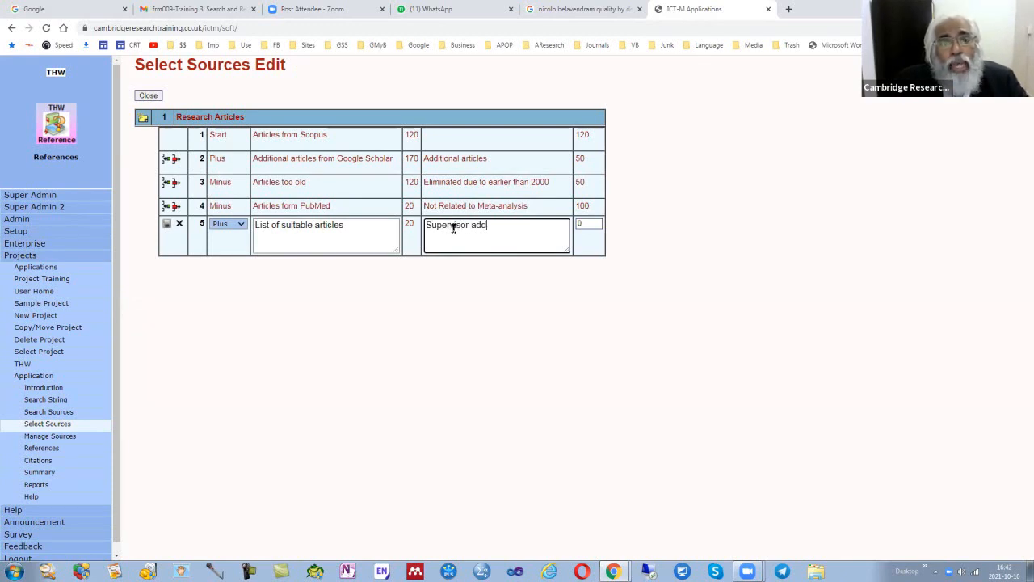
text( new topic)
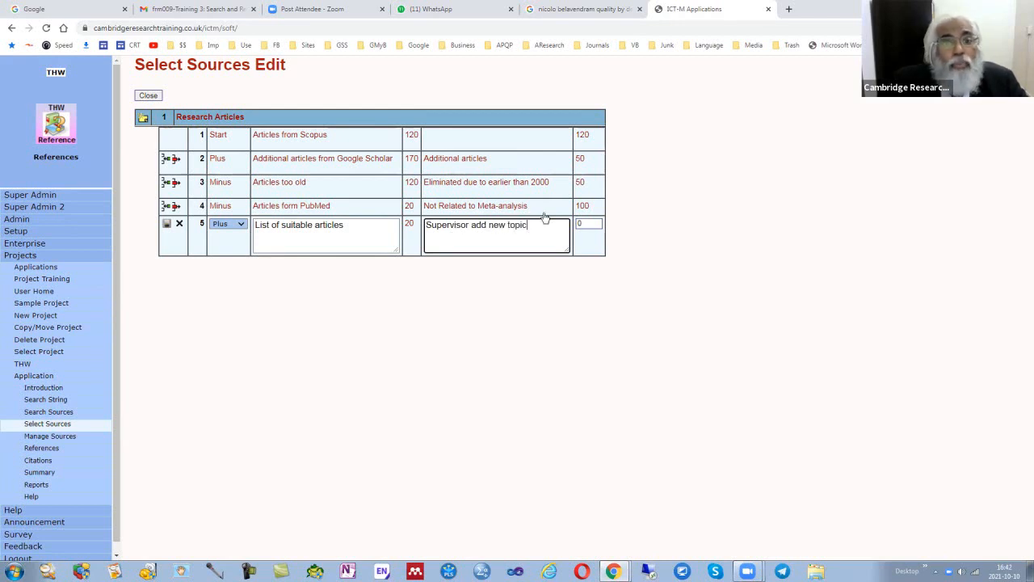
click(596, 223)
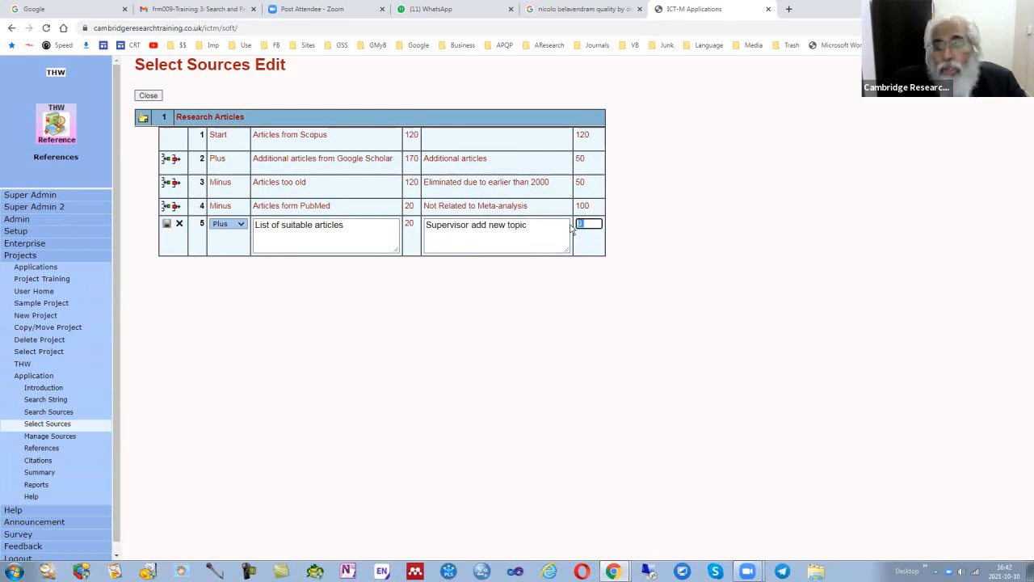
text(10)
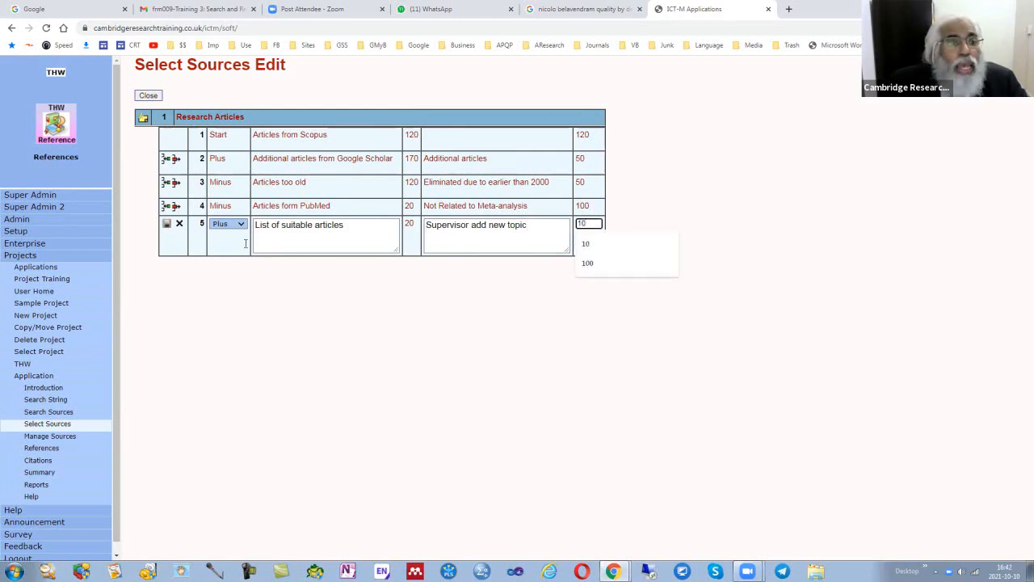
click(167, 226)
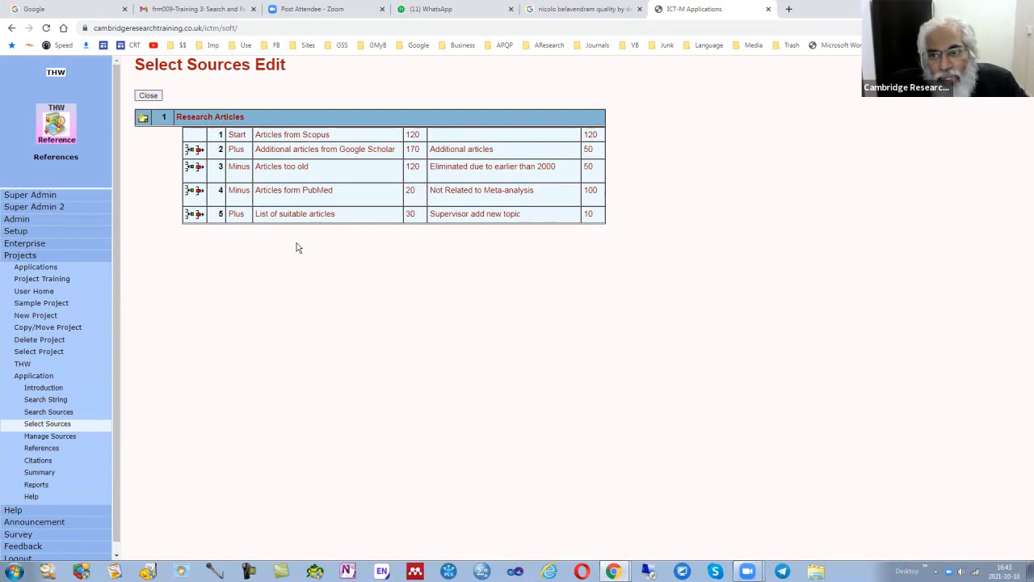
Add a sixth row named "Final list" with type End, save it, and return to the Select Sources flow diagram
click(143, 118)
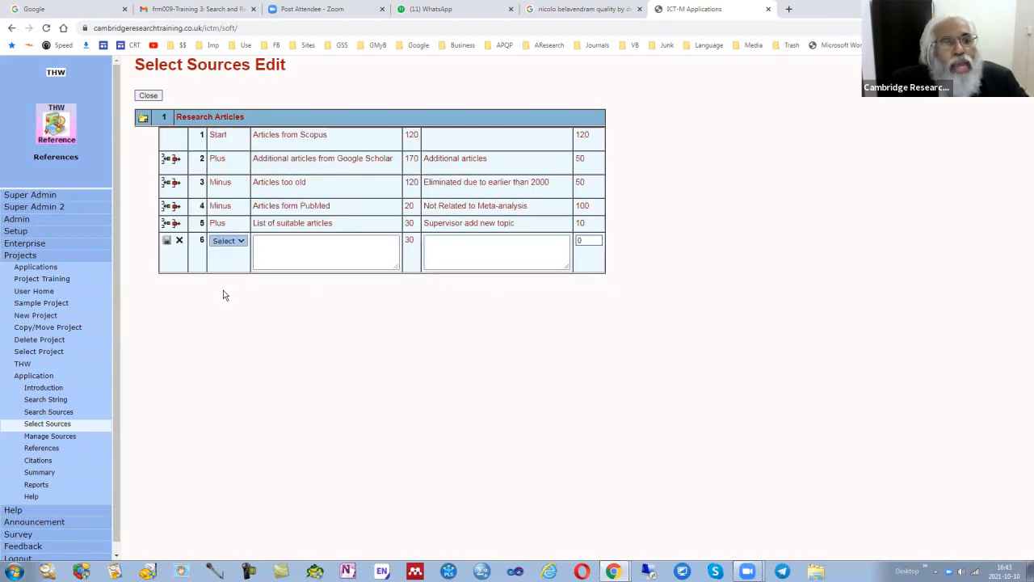
click(273, 243)
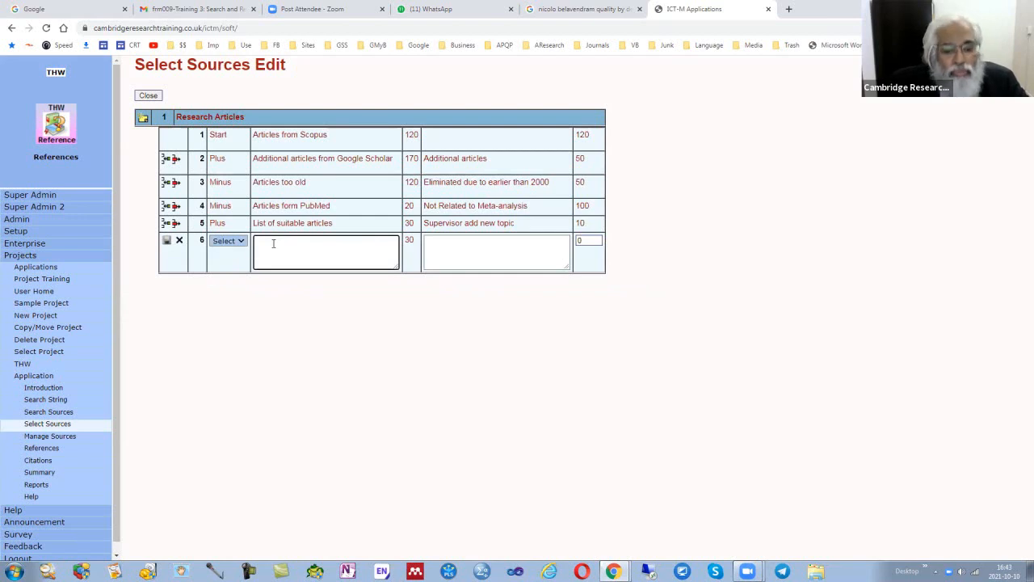
text(Fina)
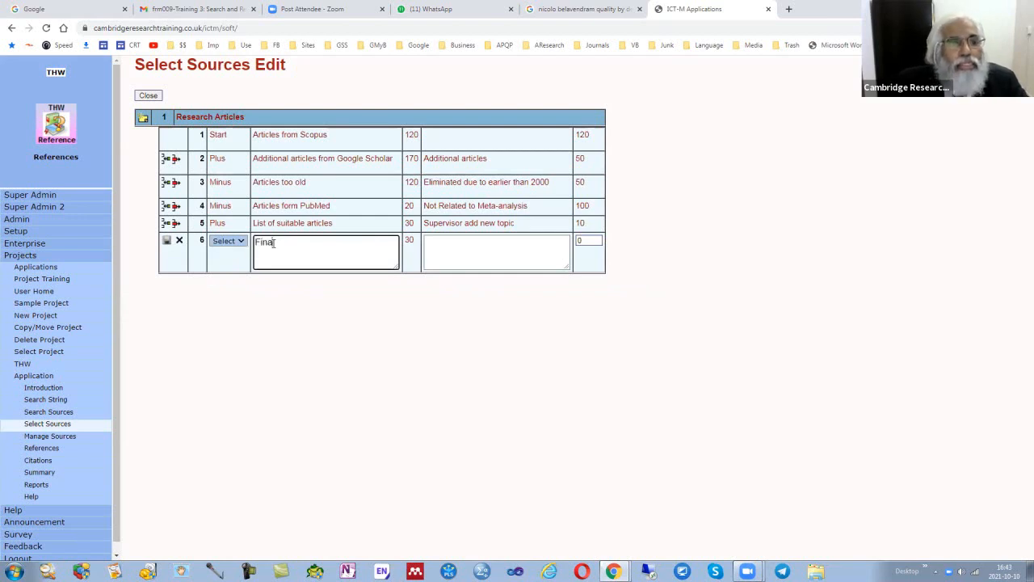
text(l list)
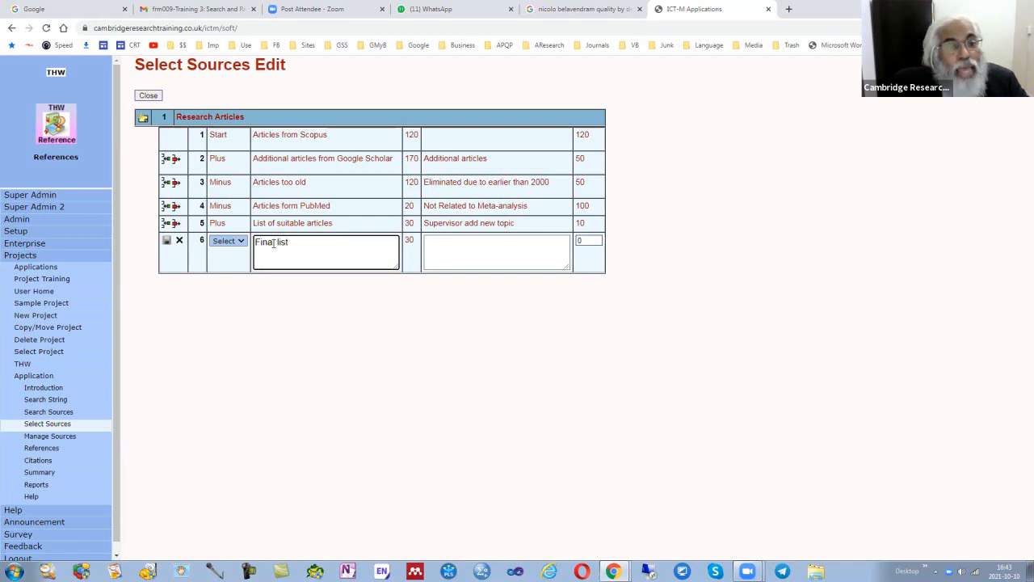
click(231, 240)
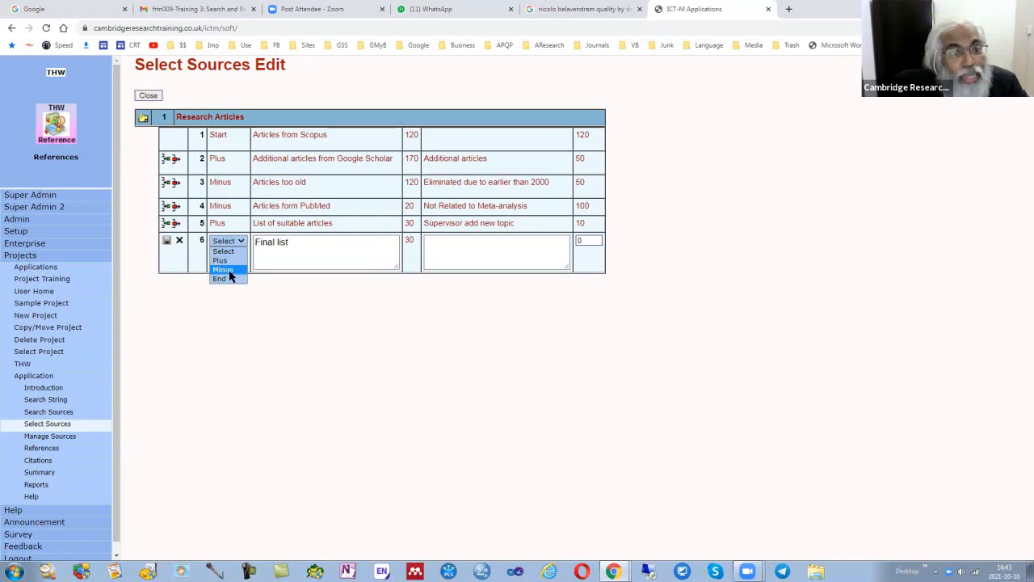
click(226, 279)
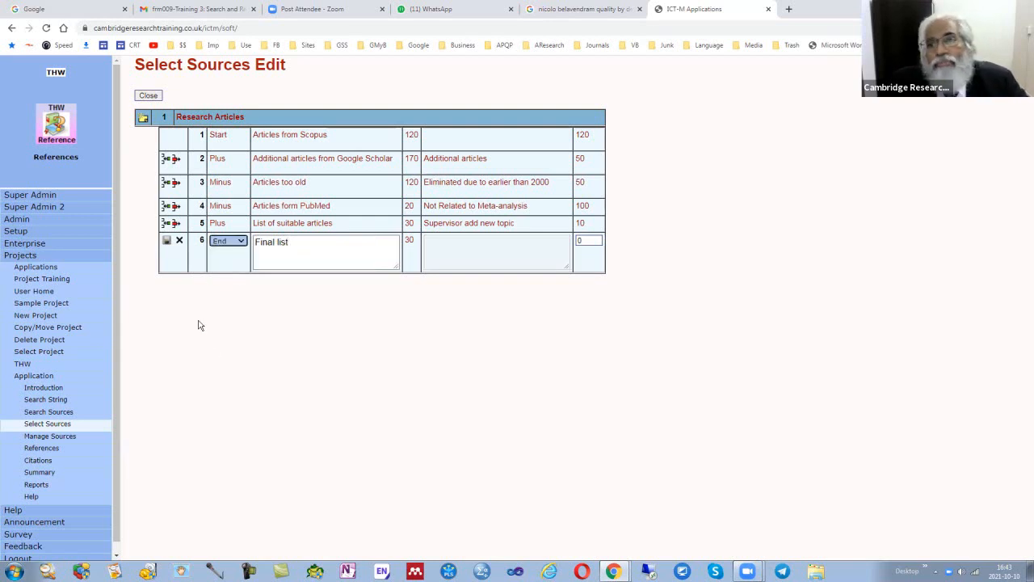
click(167, 241)
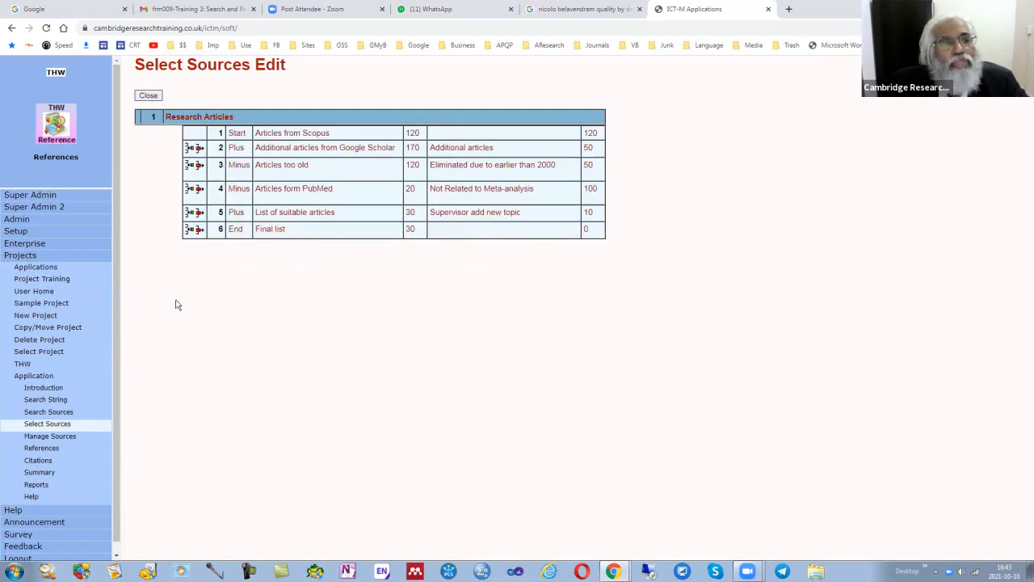
click(148, 95)
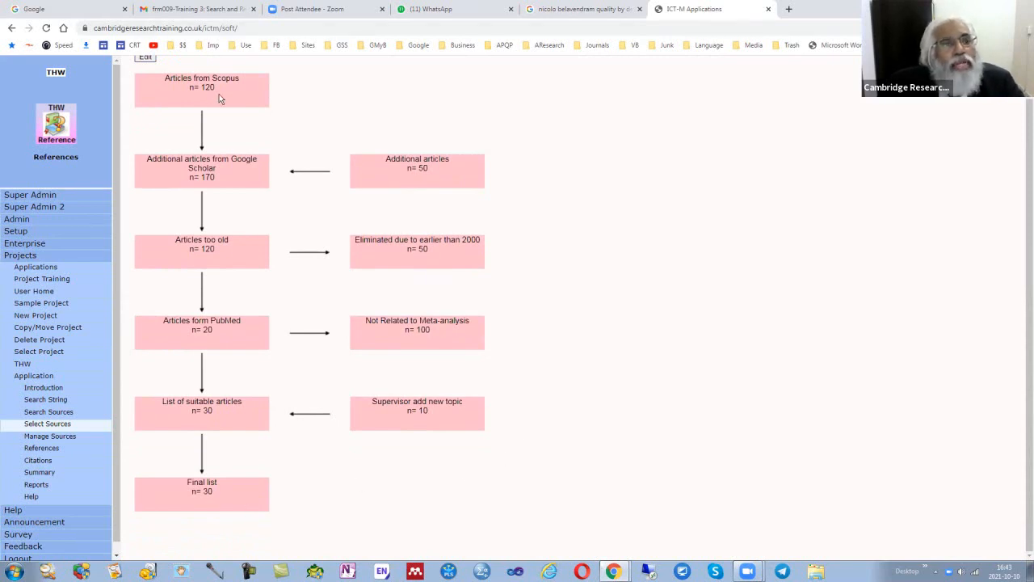
scroll(219, 94, up, 1)
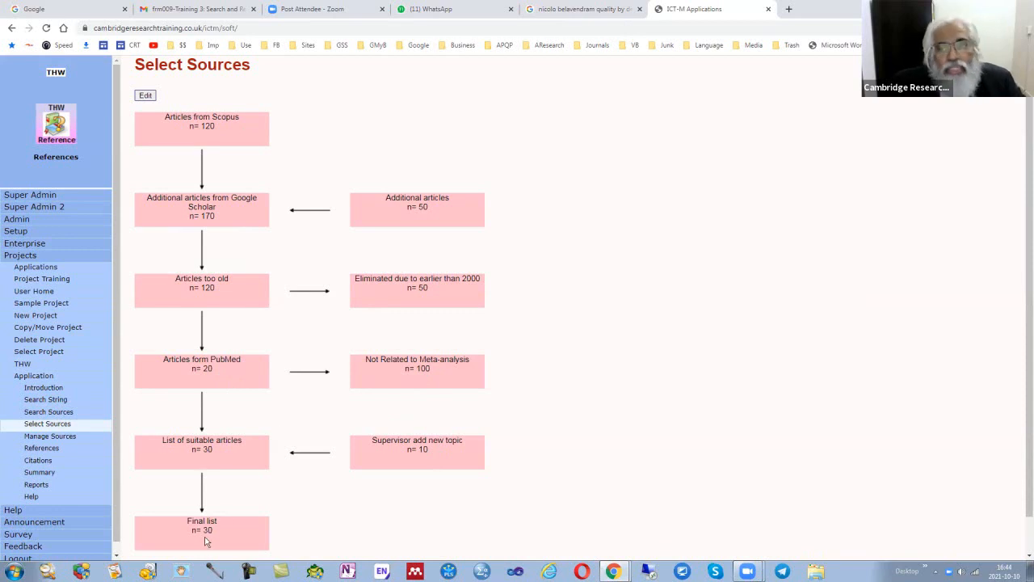
Edit search string 14 in Search String and set the Malaysia topic term to Not
click(45, 400)
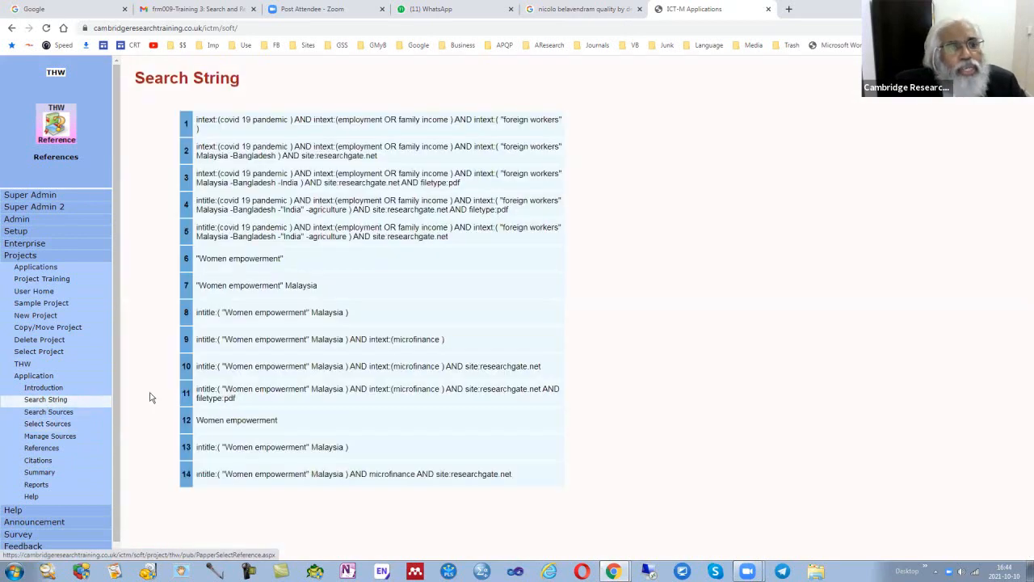
click(168, 474)
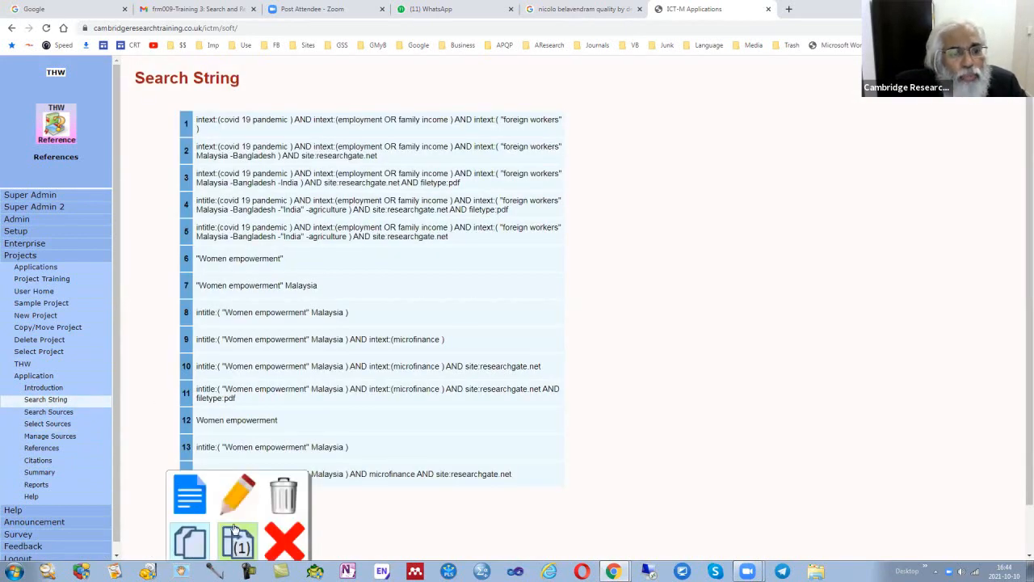
click(239, 500)
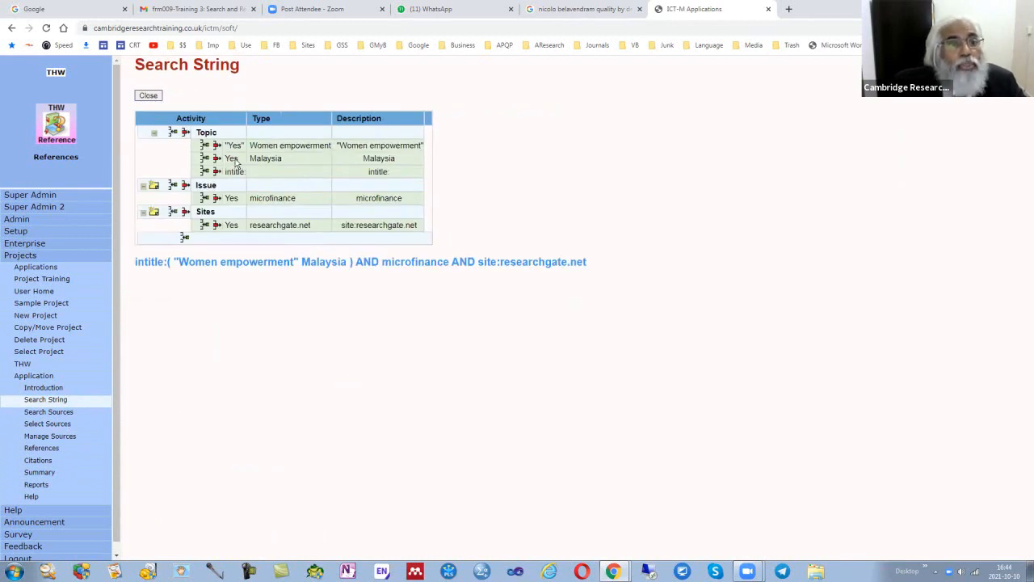
click(234, 160)
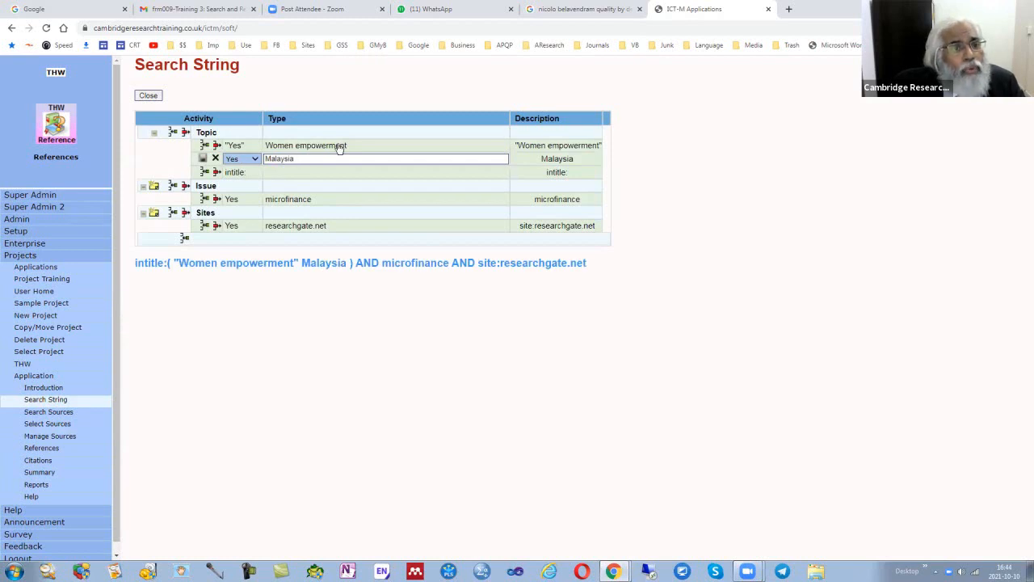
click(255, 159)
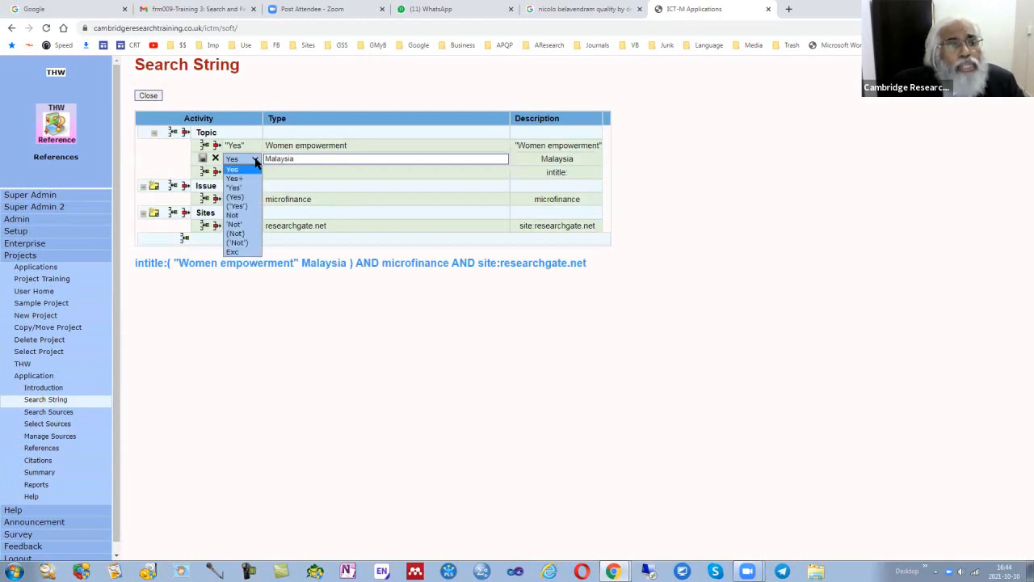
click(244, 216)
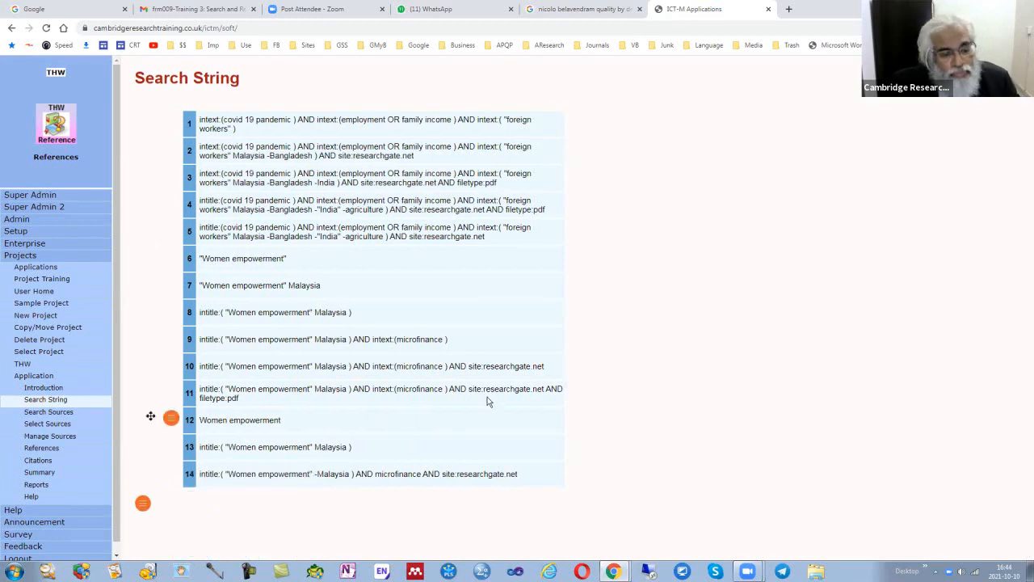
Run search string 14 in Google Scholar, check the results, and return to the Search String list
key(ctrl+minus)
key(ctrl+minus)
key(ctrl+plus)
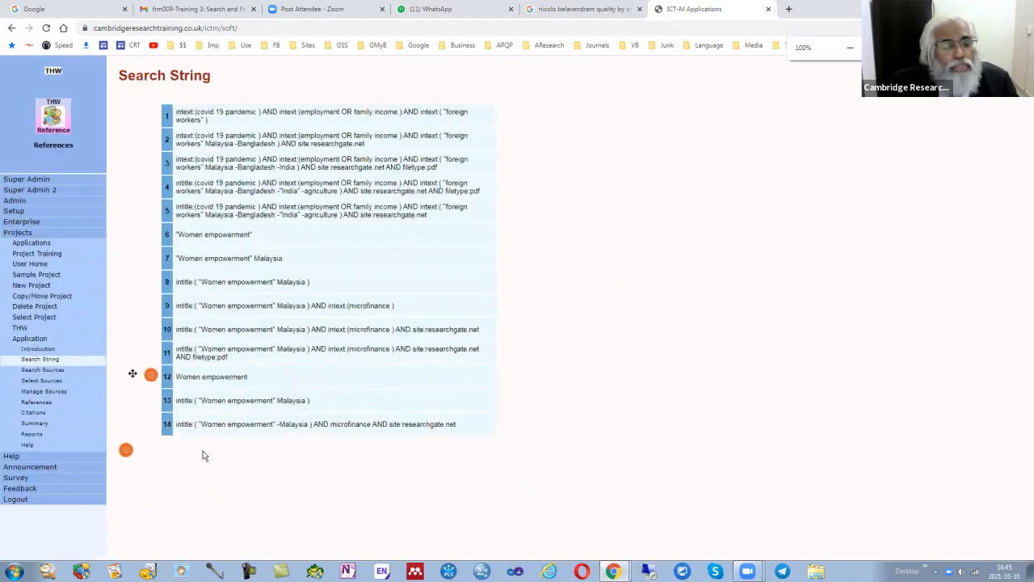
mouse_move(152, 426)
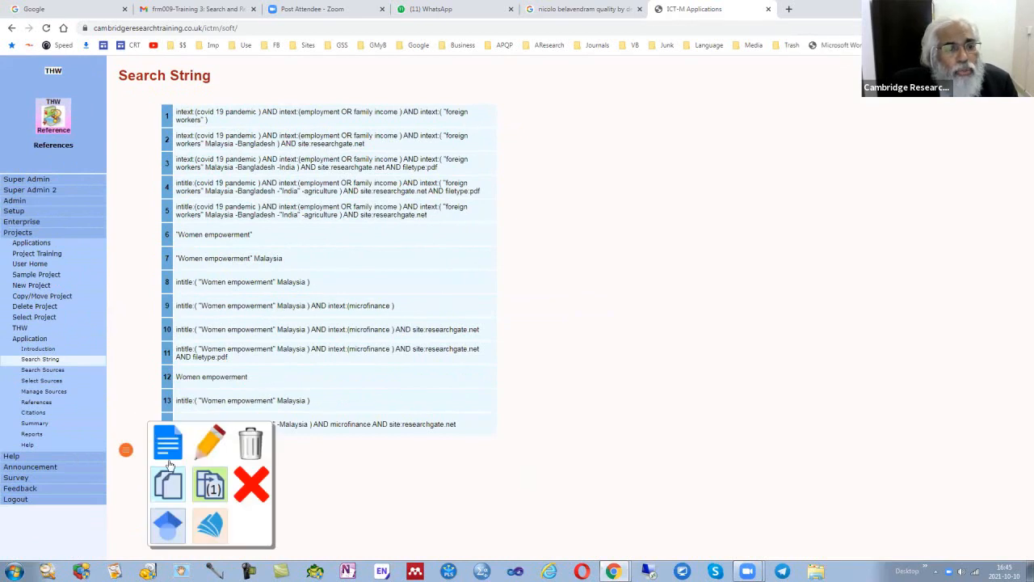
click(170, 521)
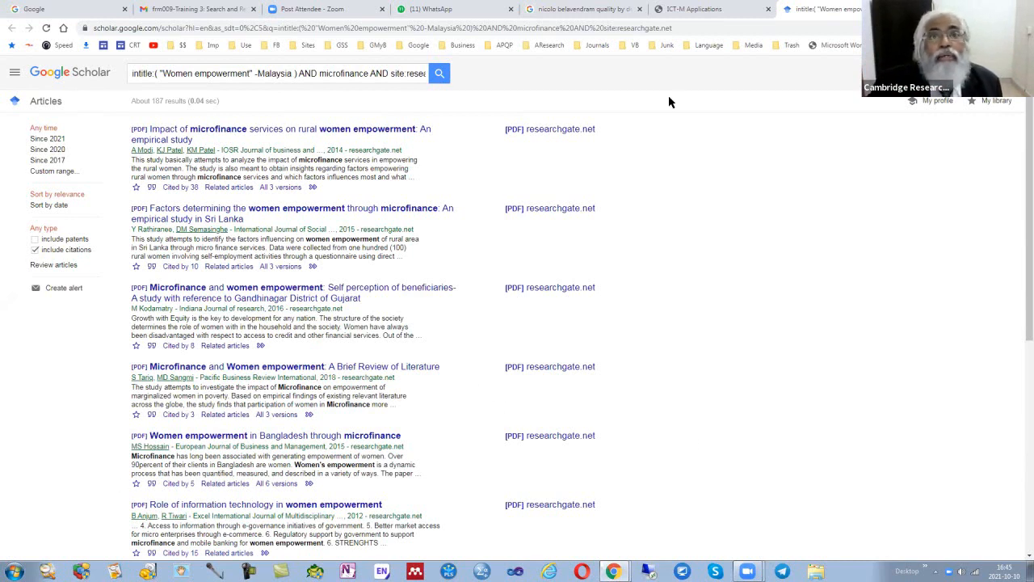
click(676, 10)
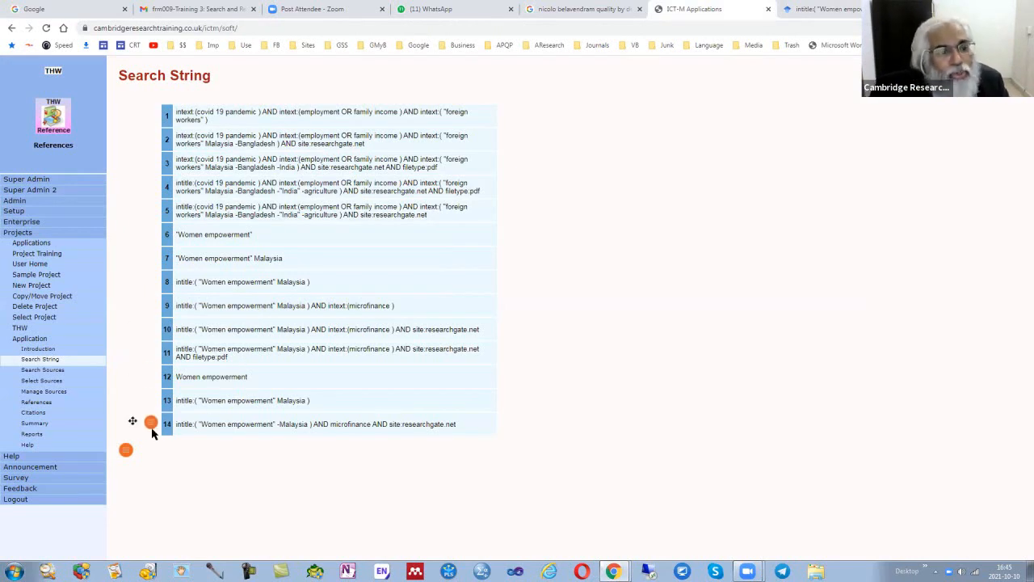
Review the actions available for search string 14 and the article selection flow in Select Sources
click(150, 423)
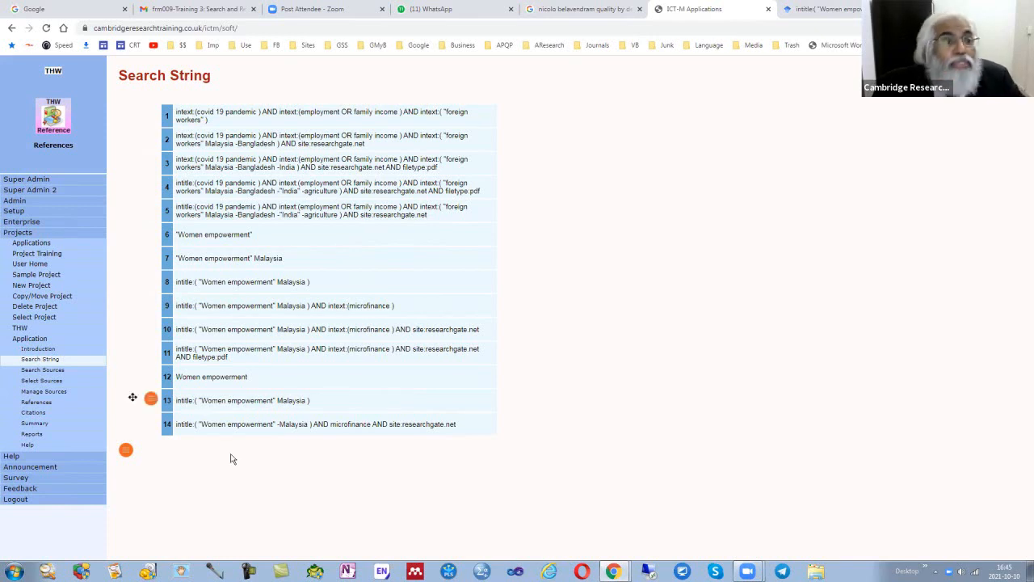
click(45, 381)
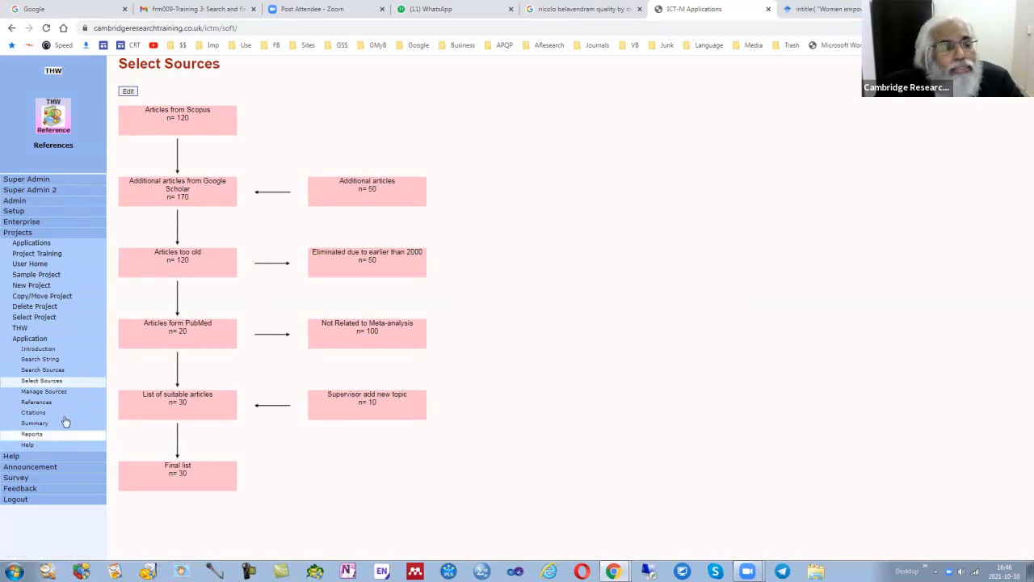
click(50, 360)
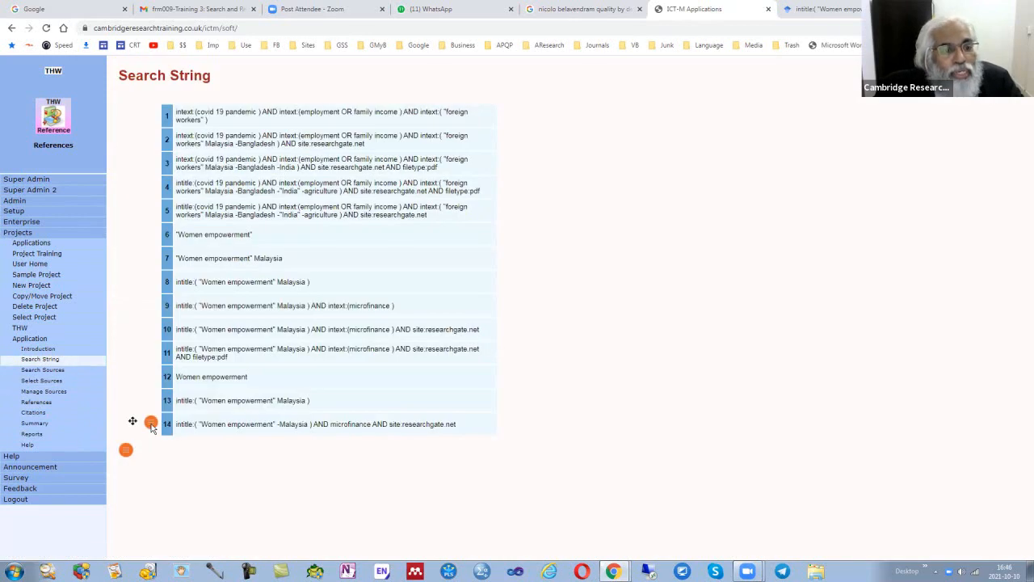
mouse_move(151, 427)
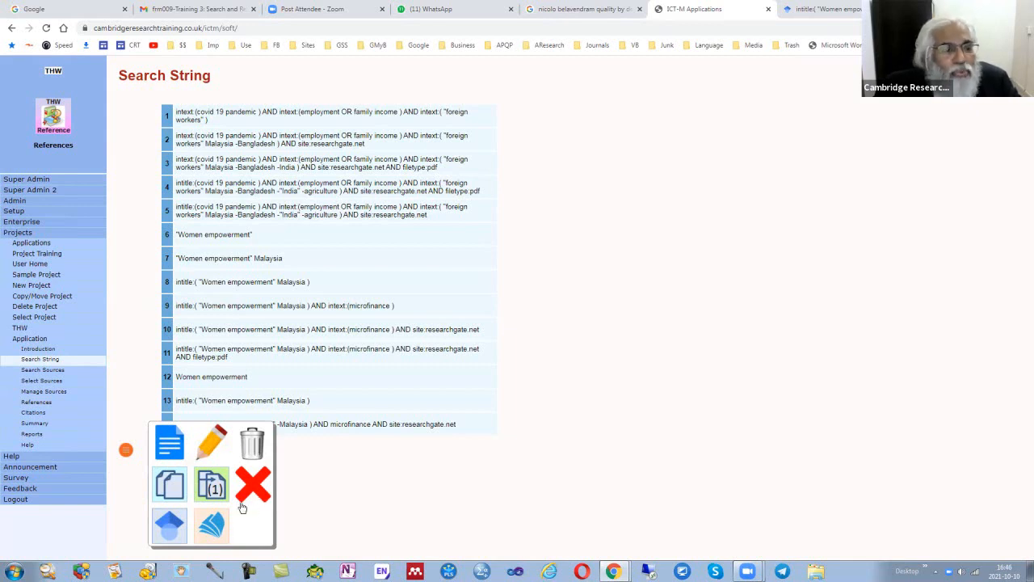
click(50, 388)
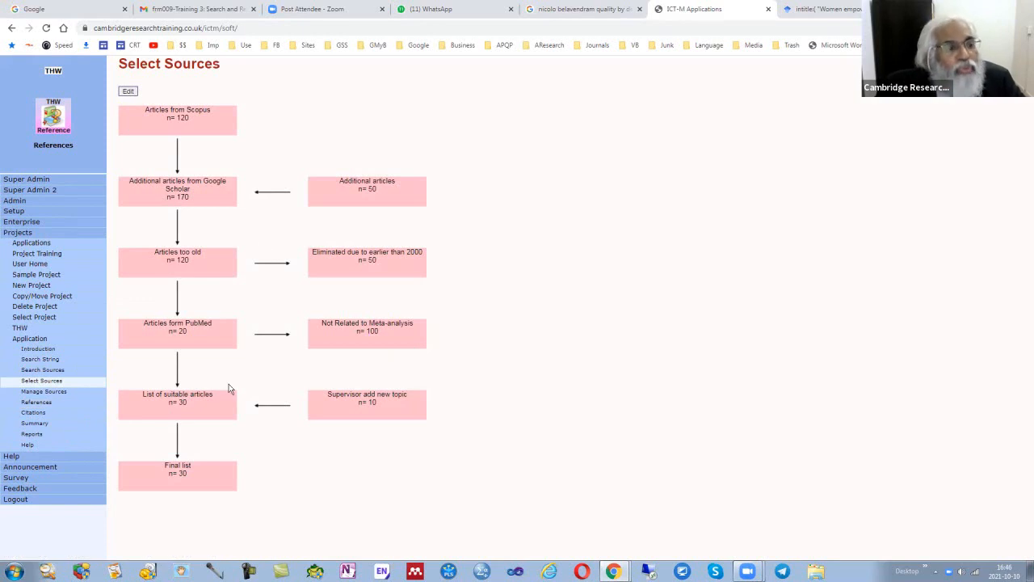
Open Manage Sources for editing and insert a new source after the last entry, the Course Material reference
click(44, 392)
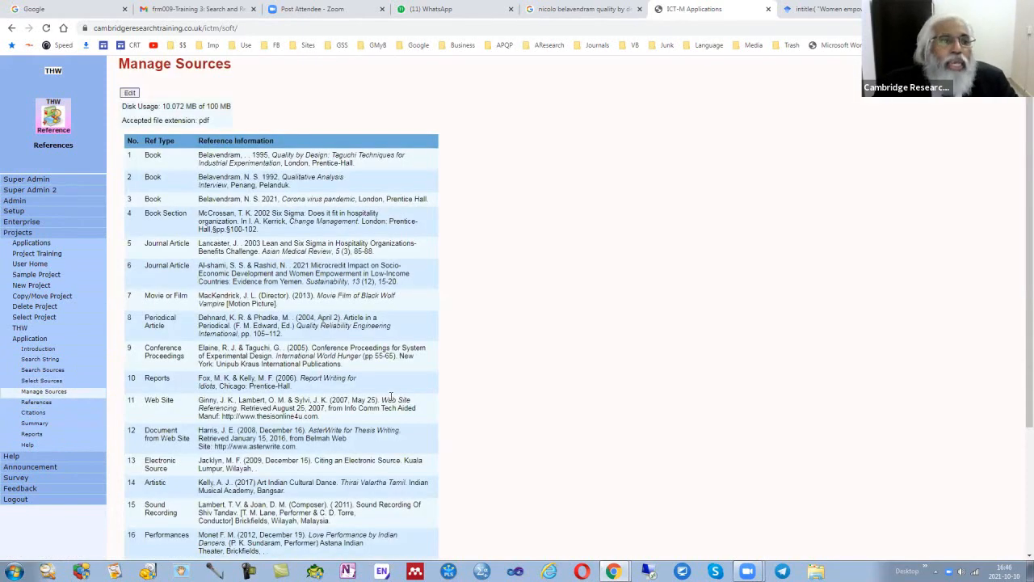
scroll(338, 312, down, 2)
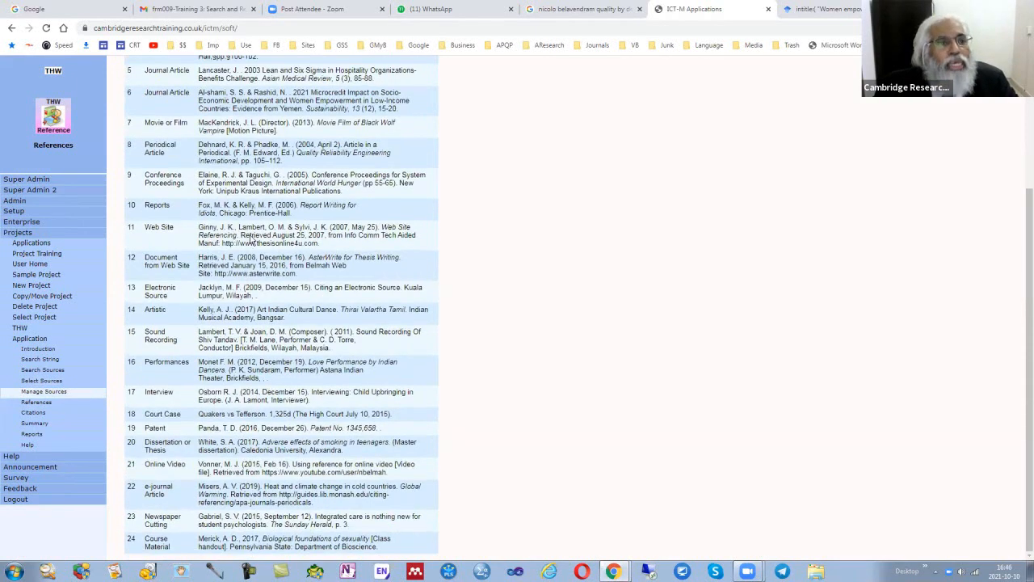
scroll(182, 127, up, 2)
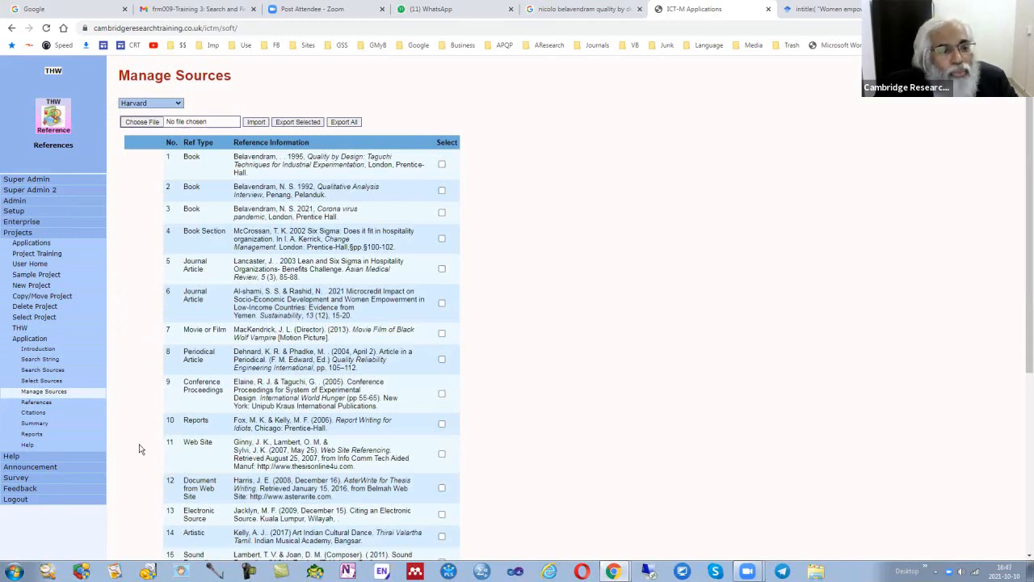
scroll(141, 458, down, 4)
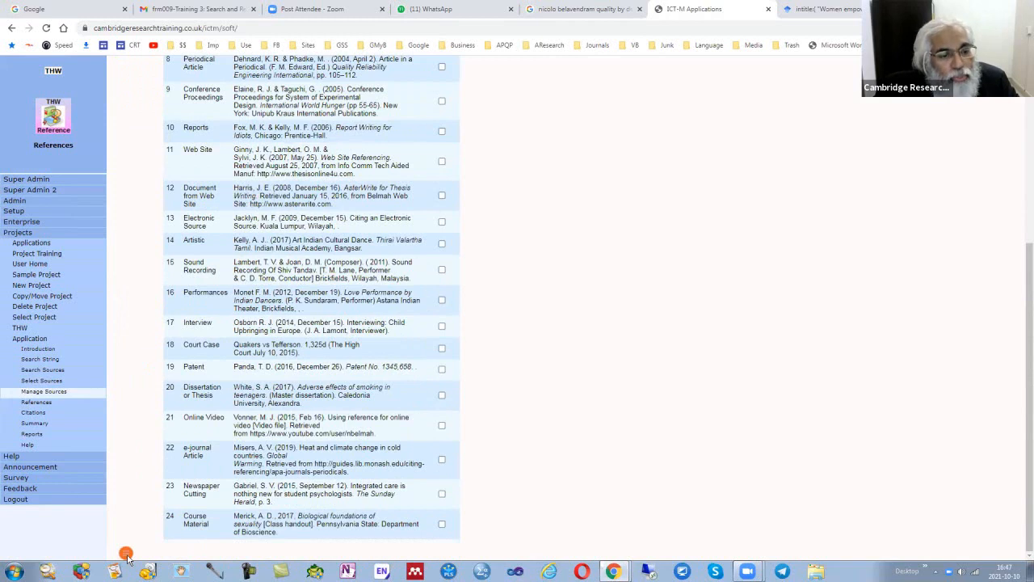
mouse_move(126, 555)
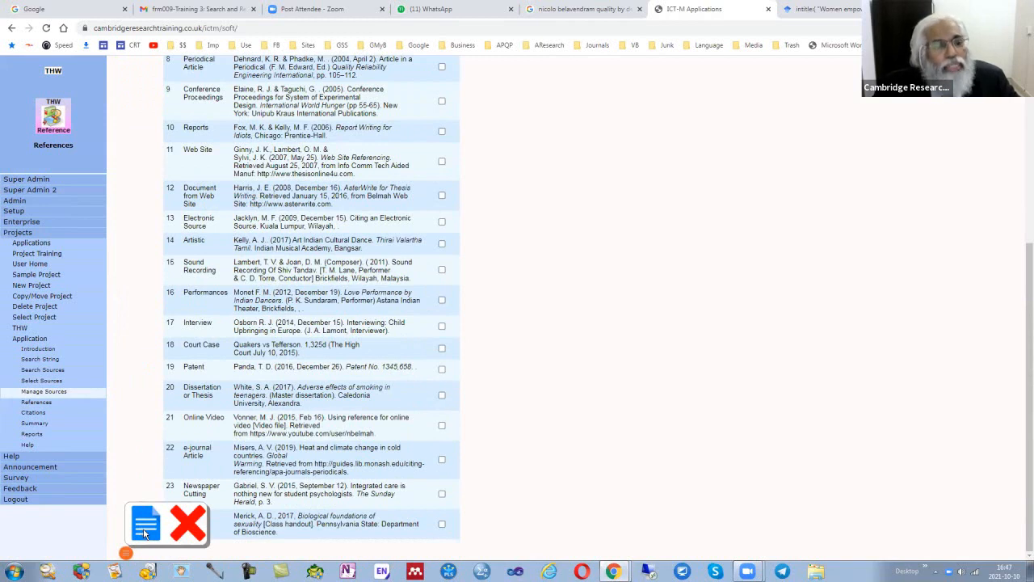
click(145, 533)
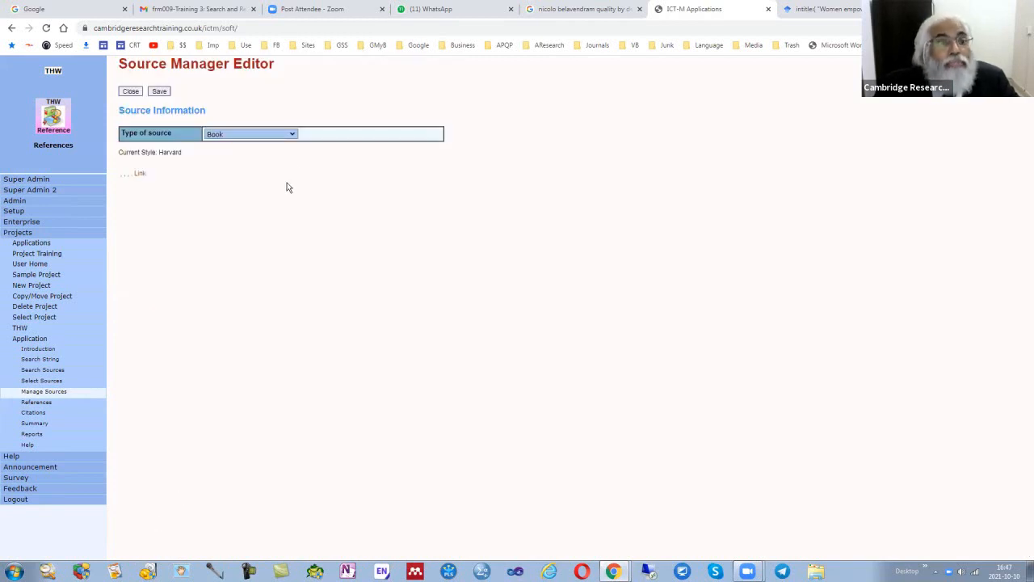
Look through the available source types, set the new source to Journal Article, and save it
click(292, 135)
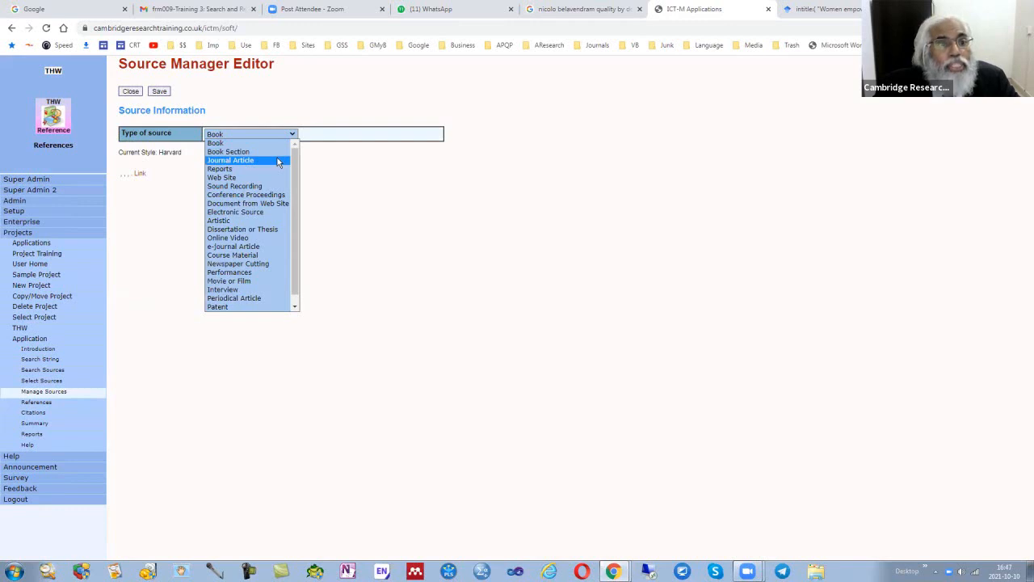
click(277, 160)
click(293, 137)
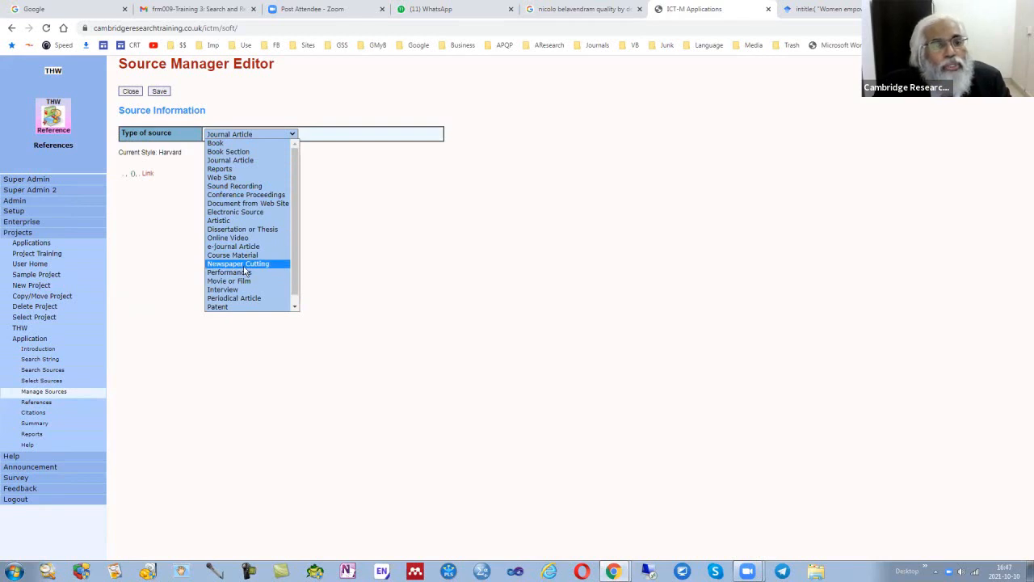
scroll(234, 298, down, 1)
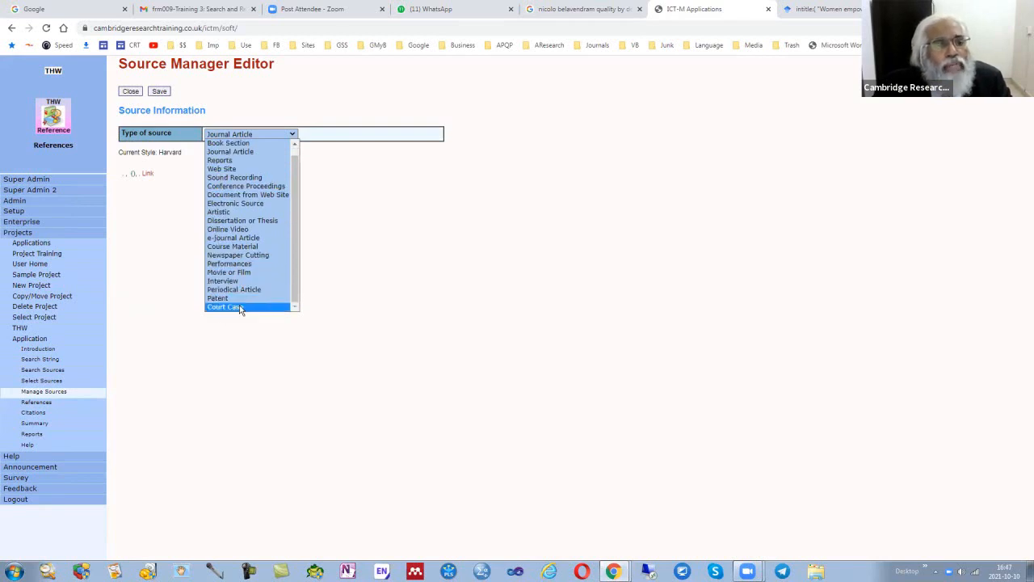
scroll(249, 216, up, 1)
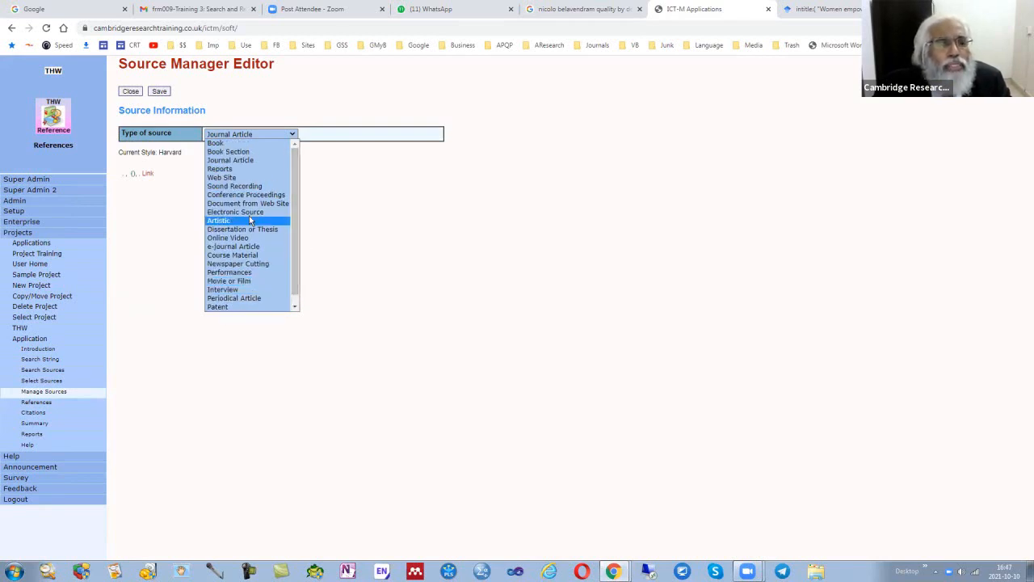
scroll(249, 210, down, 1)
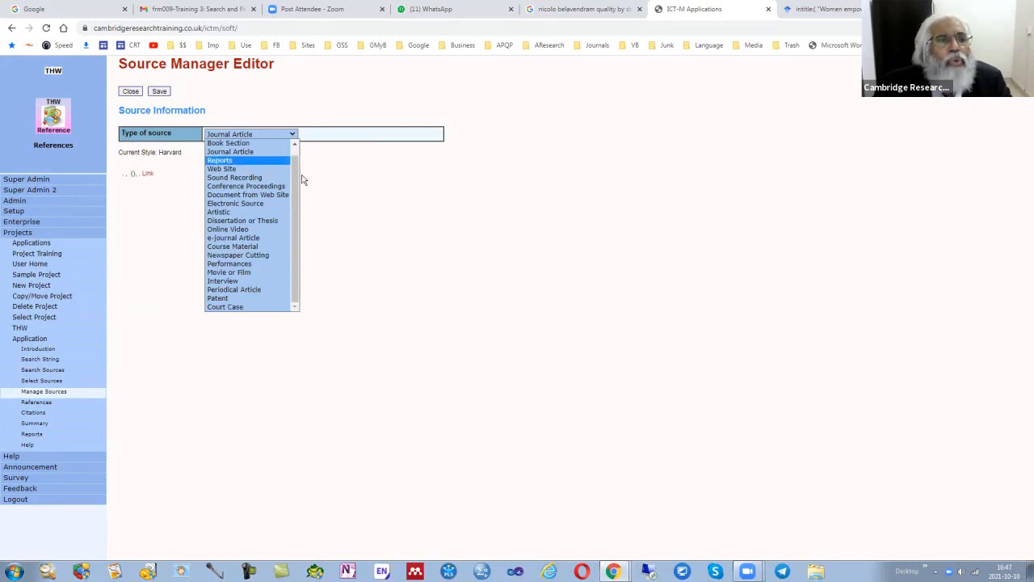
scroll(294, 181, up, 1)
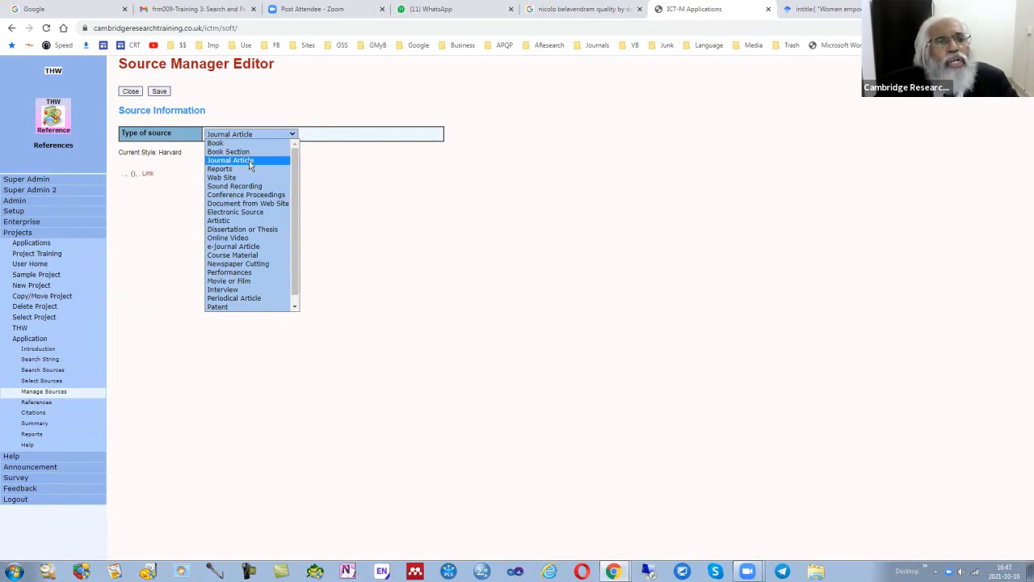
click(248, 162)
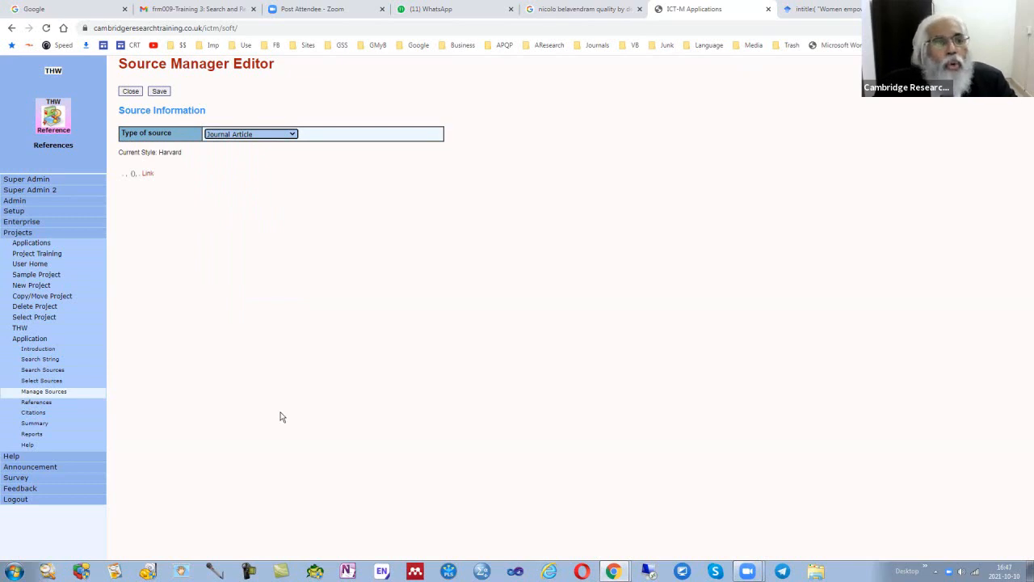
click(160, 92)
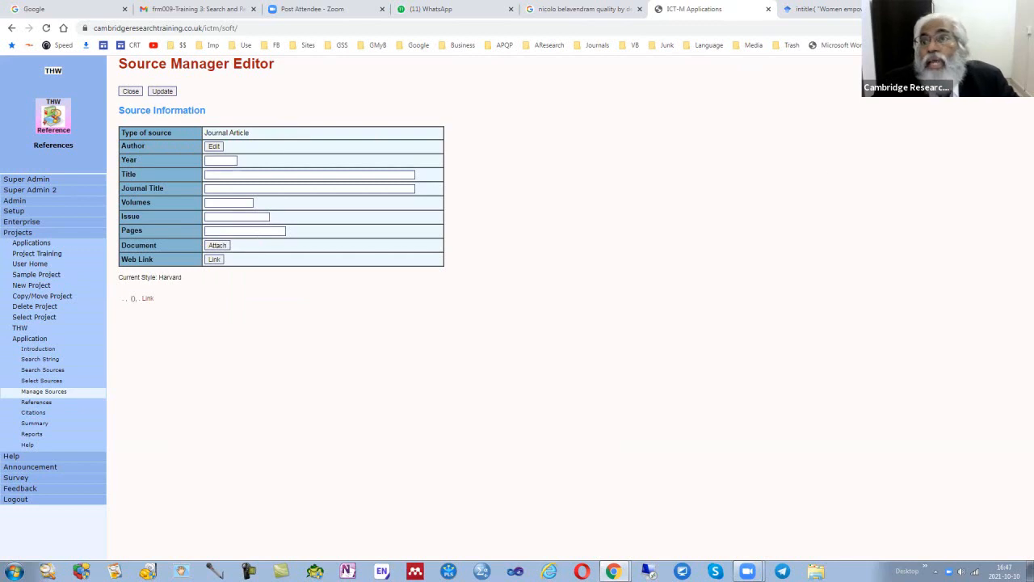
Shrink the Source Manager Editor browser window to half the screen and minimize the other browser window beside it
click(1002, 4)
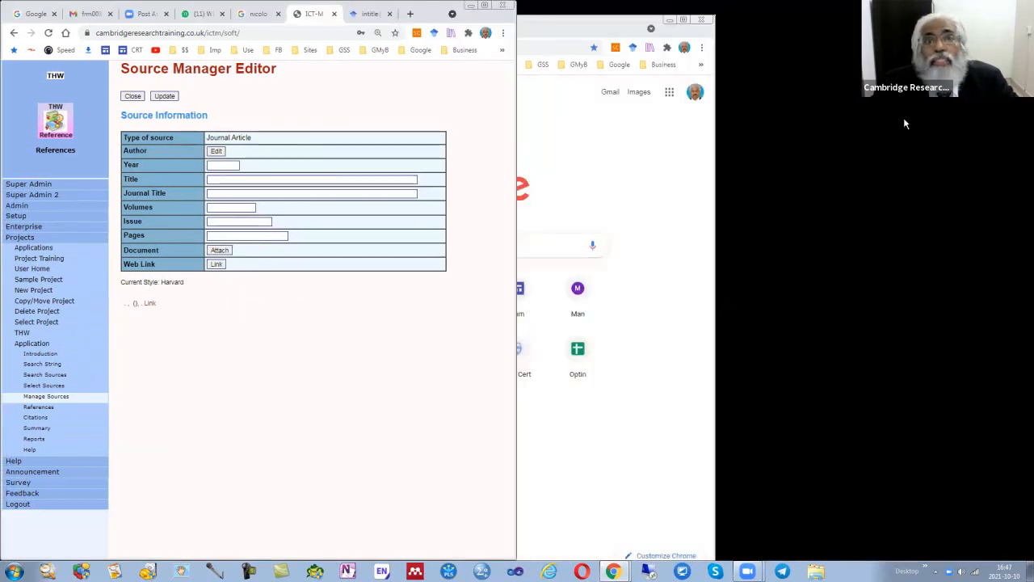
click(707, 56)
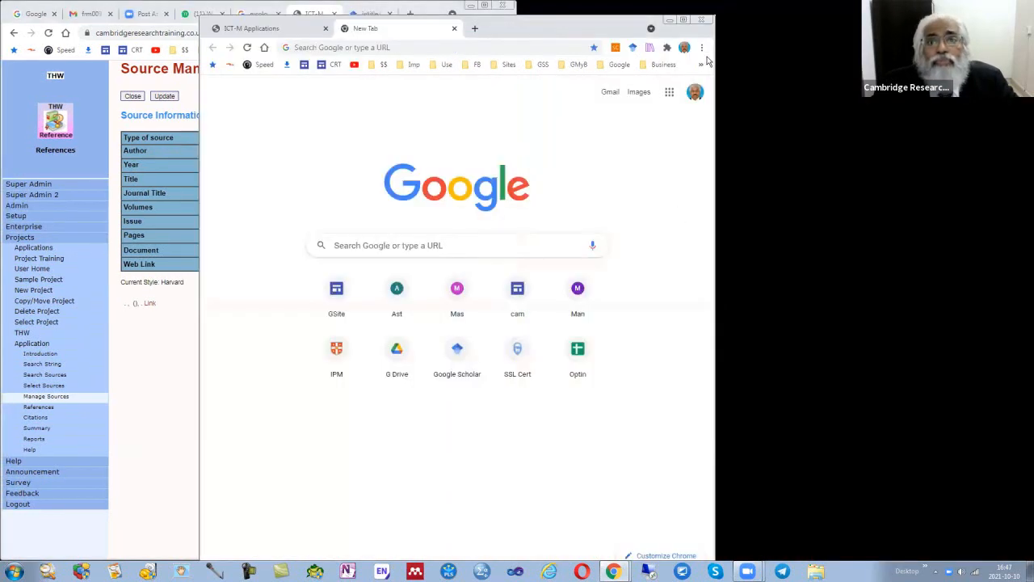
click(671, 20)
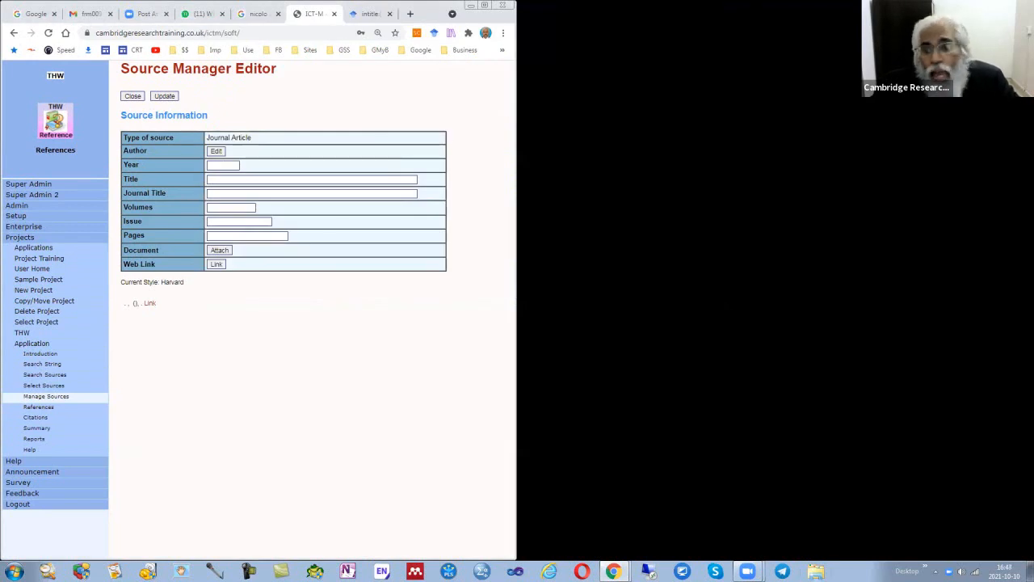
Open sustainability1309326.pdf from the Research folder on drive D in Acrobat Reader, minimize the folder window, and show the article's title page
key(super+e)
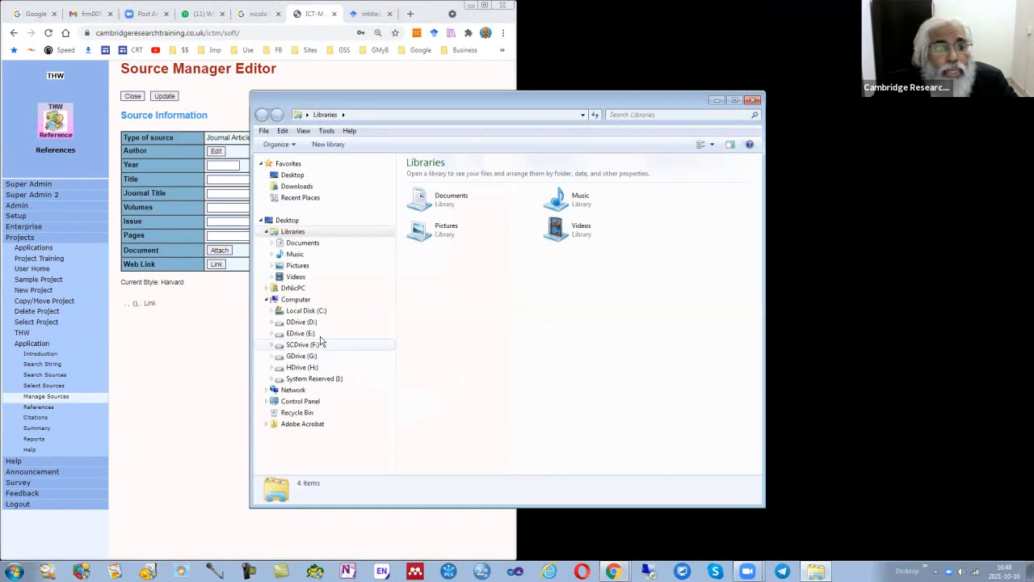
click(306, 322)
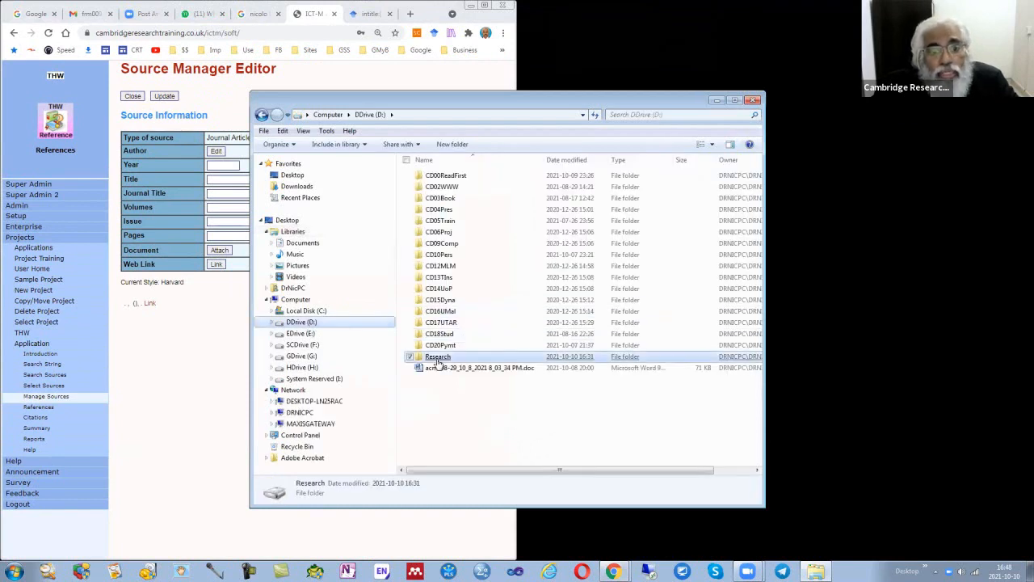
double_click(437, 358)
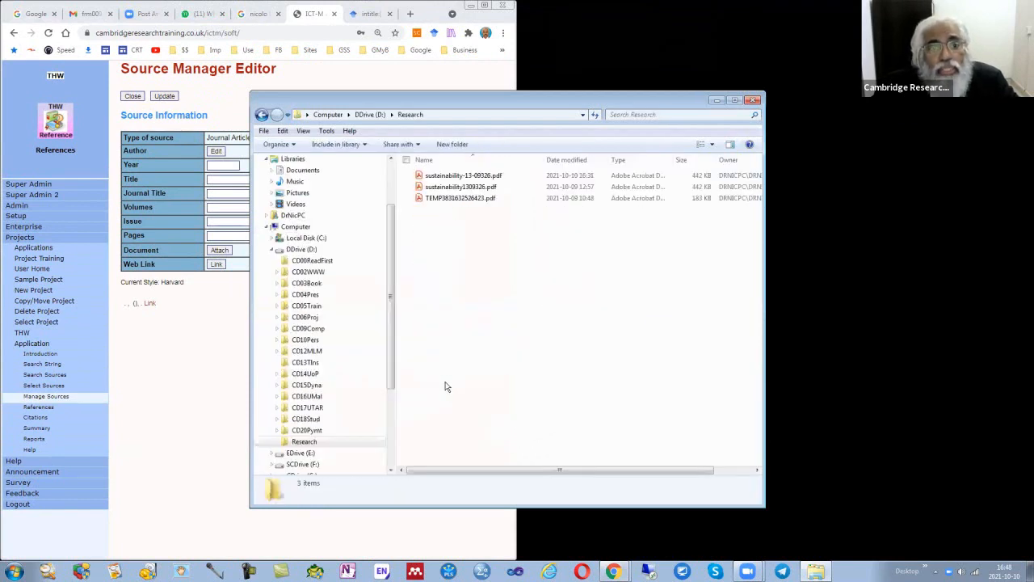
double_click(473, 187)
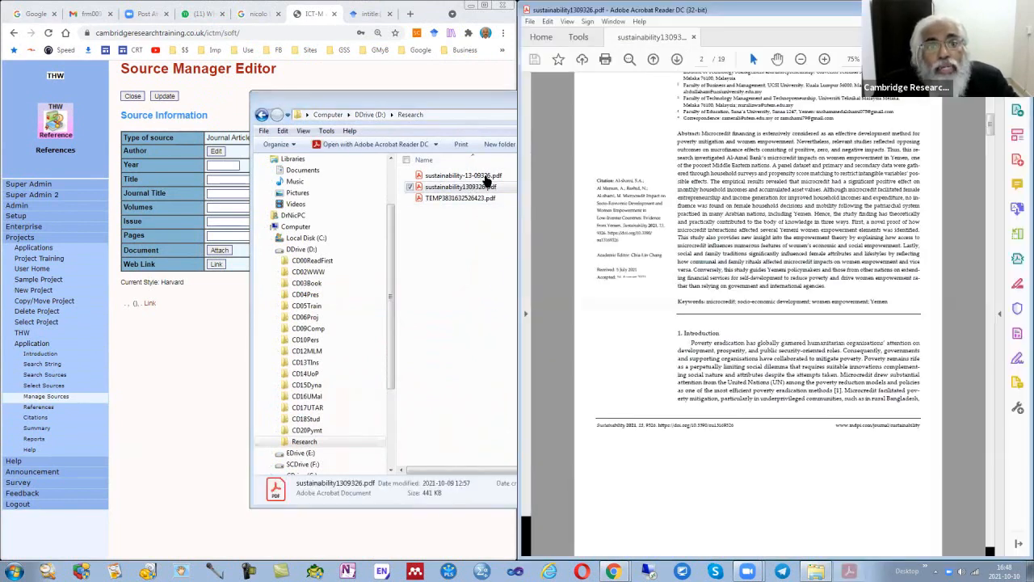
click(475, 99)
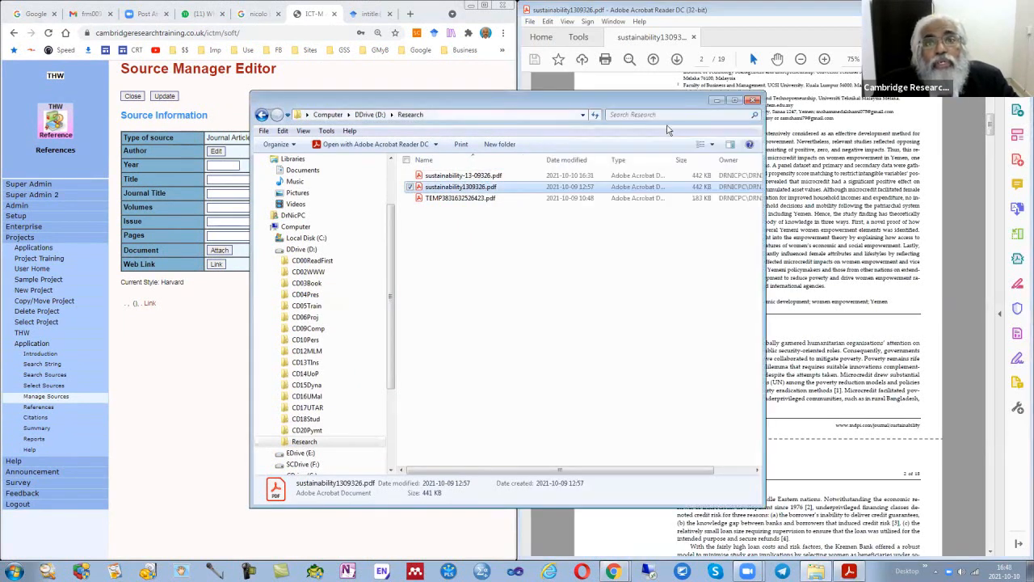
click(716, 102)
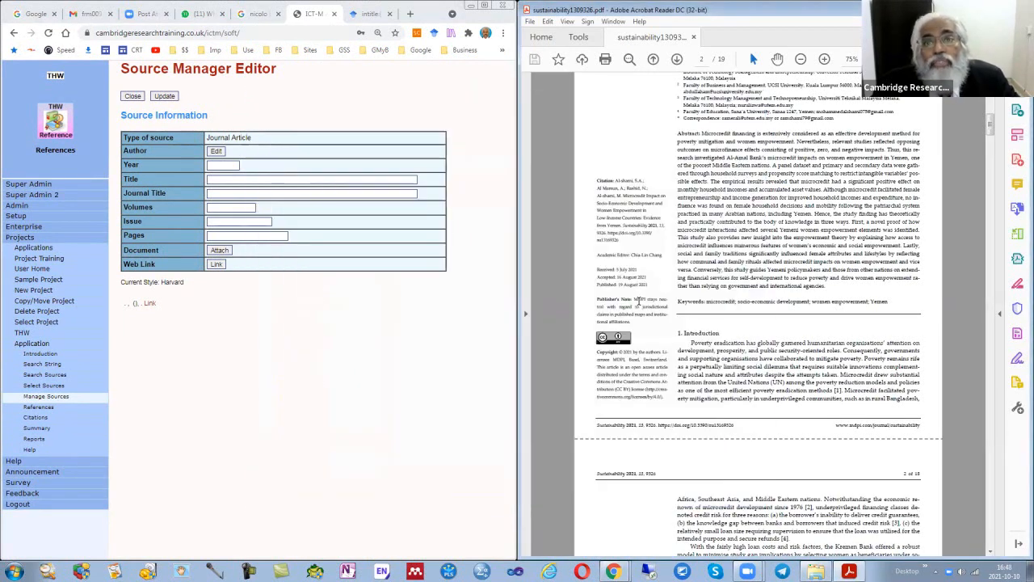
scroll(772, 306, up, 6)
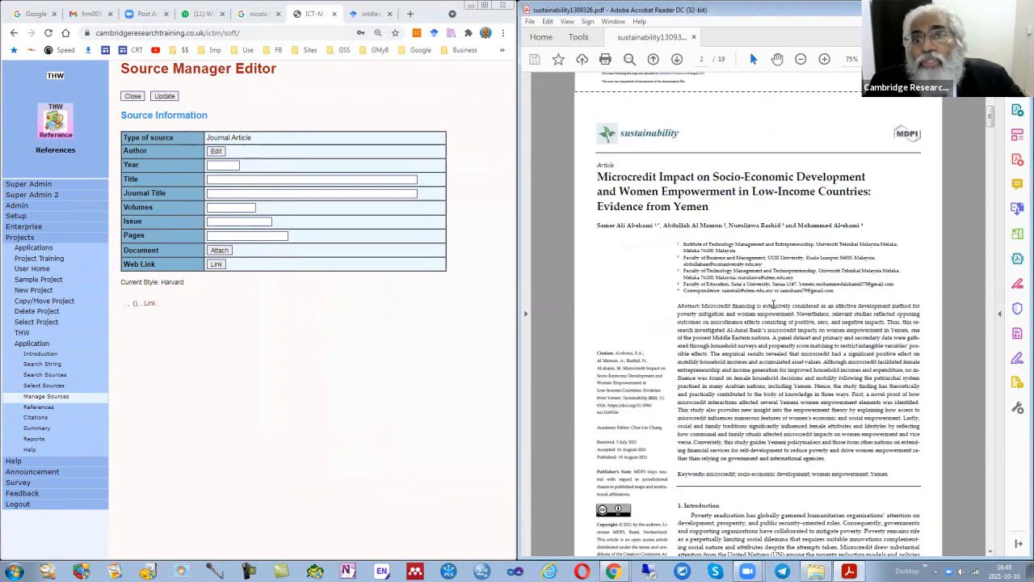
scroll(773, 305, down, 2)
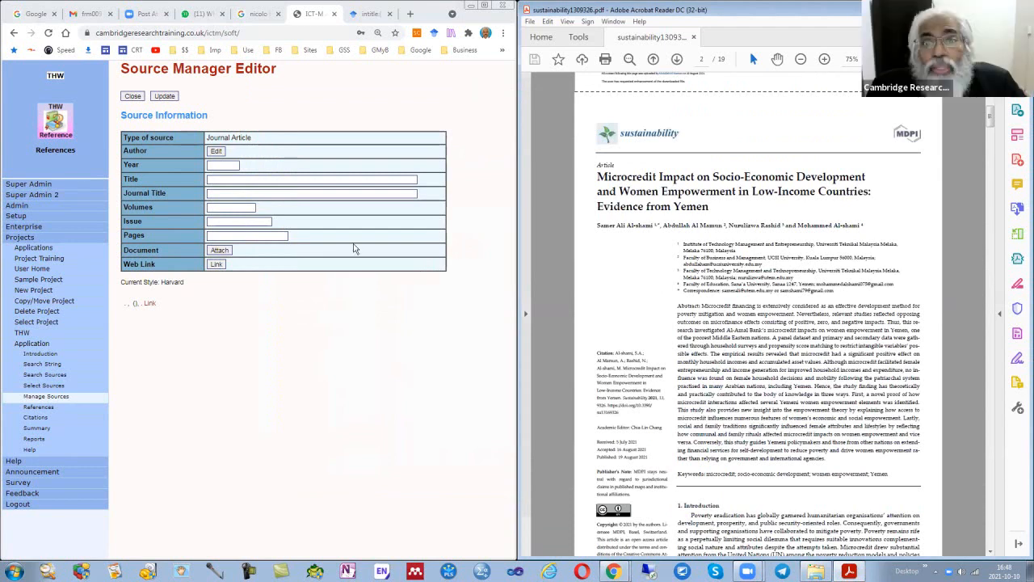
Add an author to the journal article source and copy the first listed author's last name from the PDF into Last Name
click(215, 152)
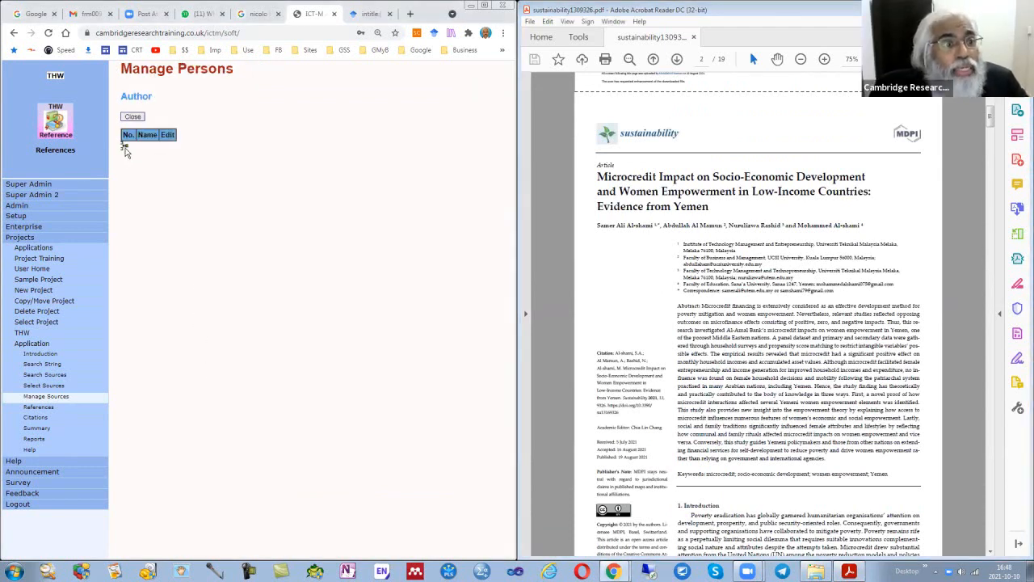
click(124, 147)
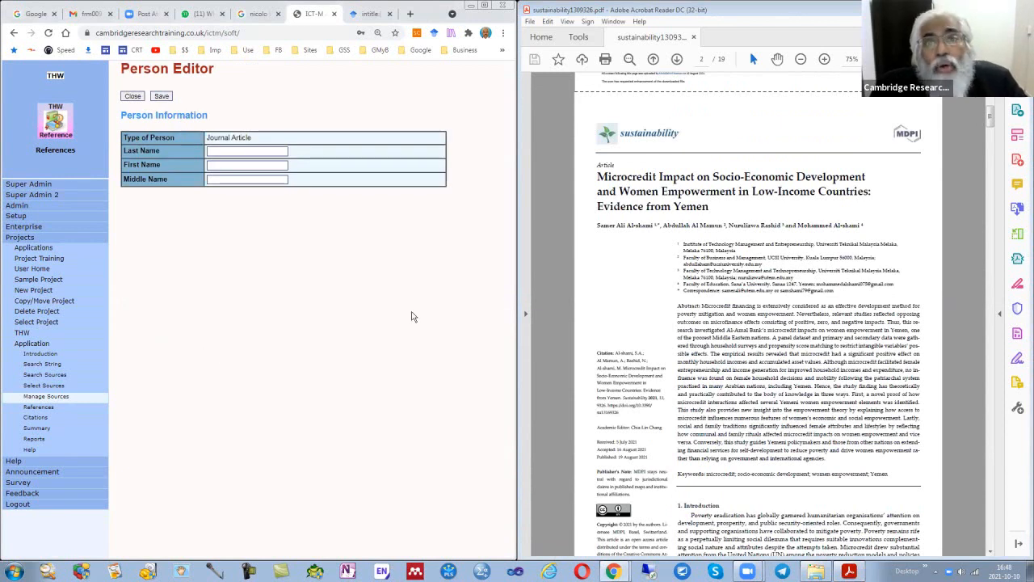
drag(628, 226, 656, 228)
key(super+c)
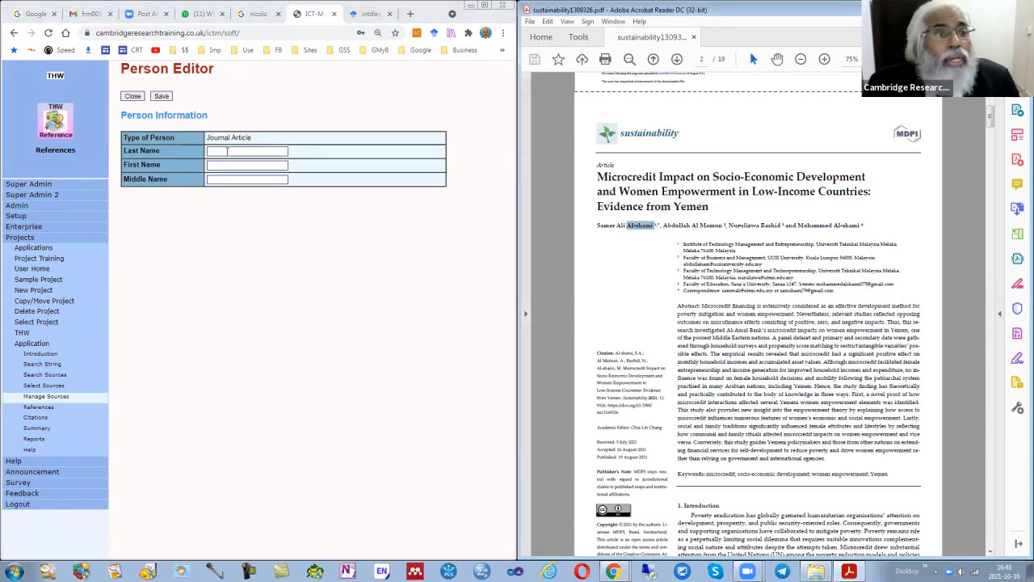
click(229, 151)
right_click(228, 152)
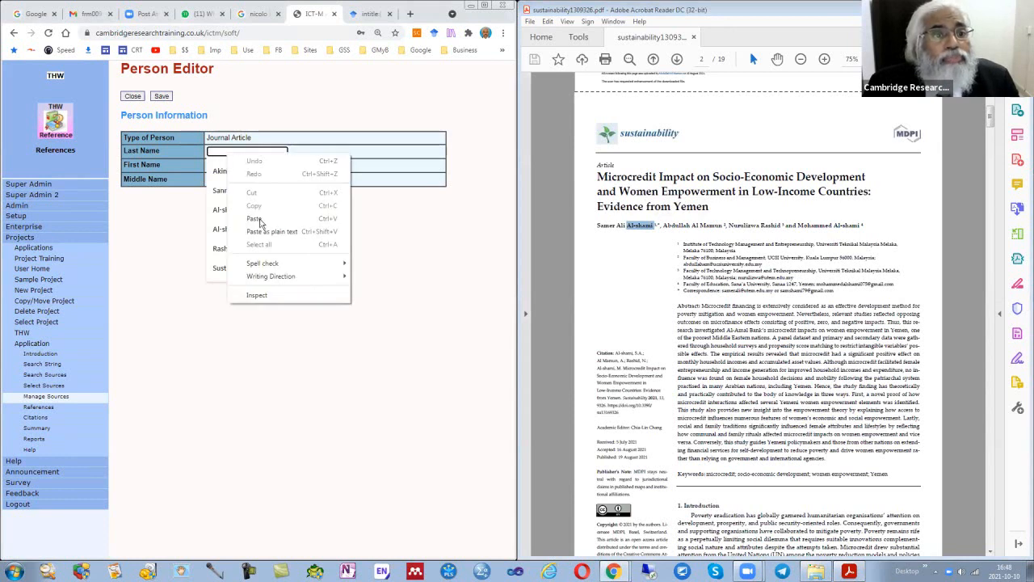
click(267, 232)
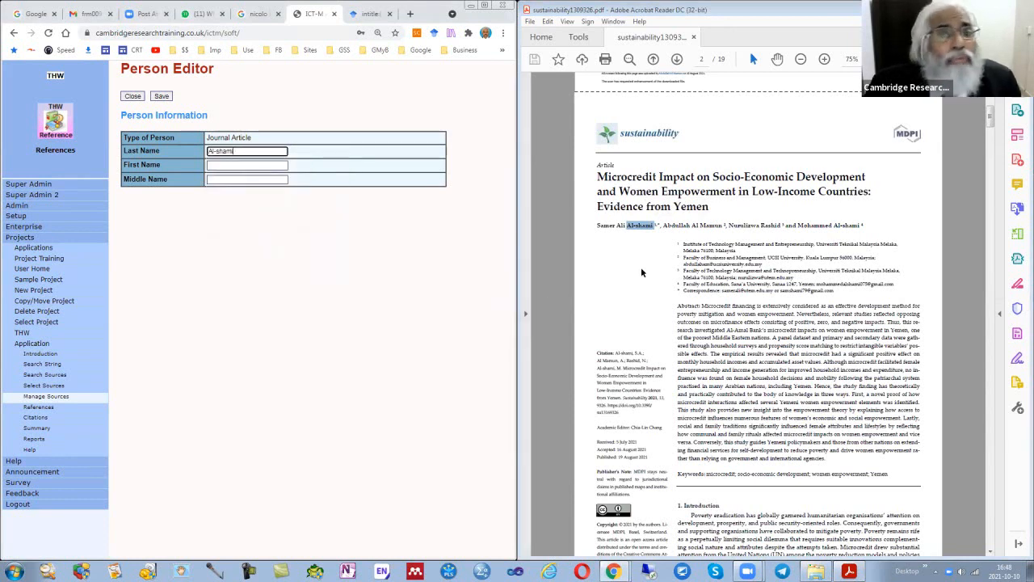
Copy the first listed author's first name from the PDF into First Name
double_click(606, 226)
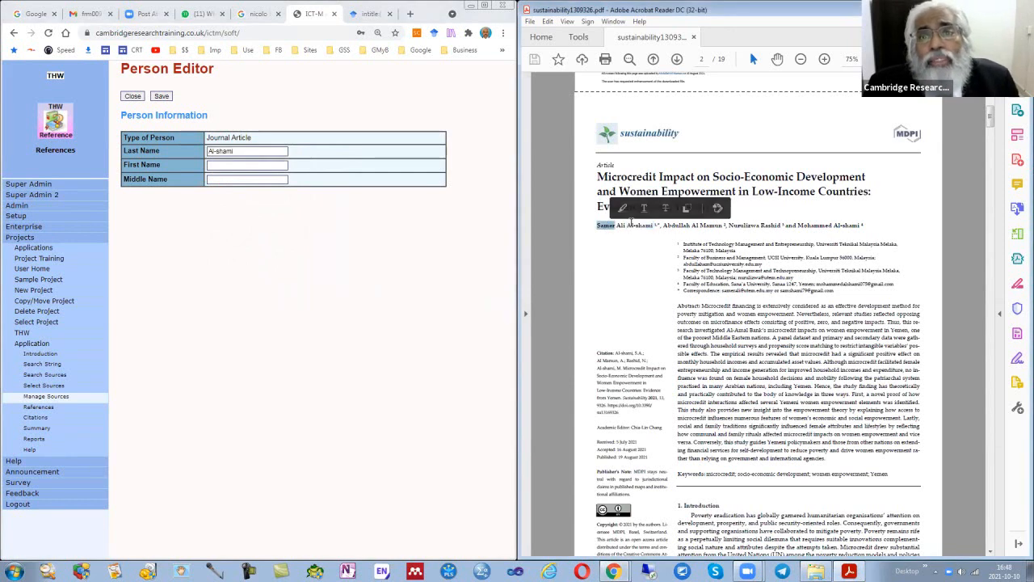
click(687, 208)
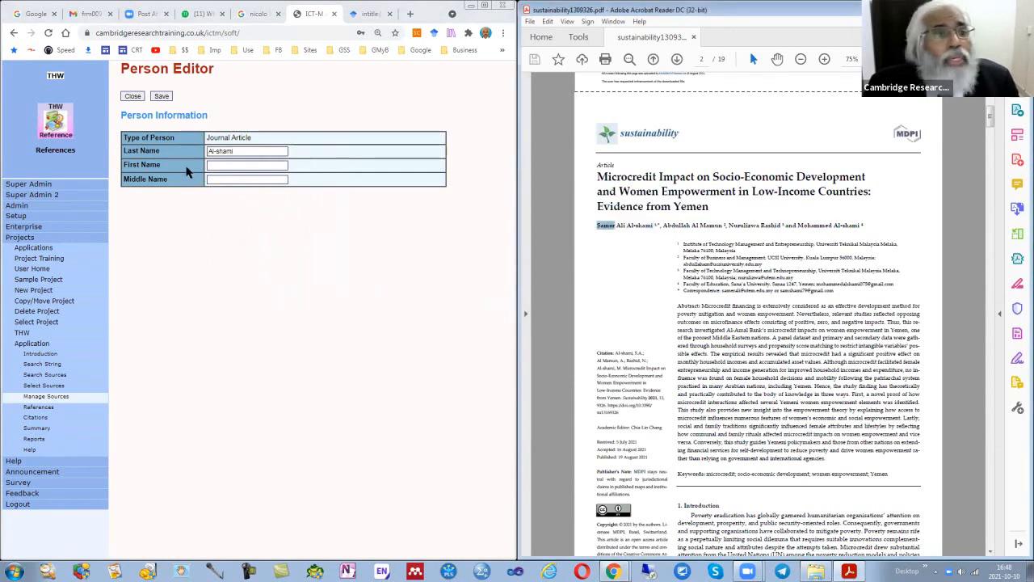
click(211, 165)
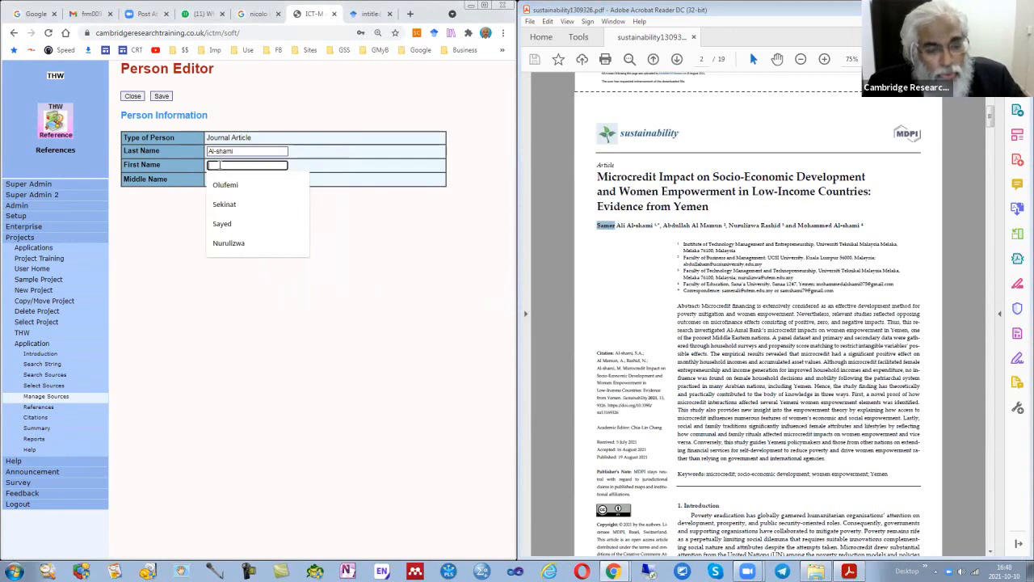
key(ctrl+v)
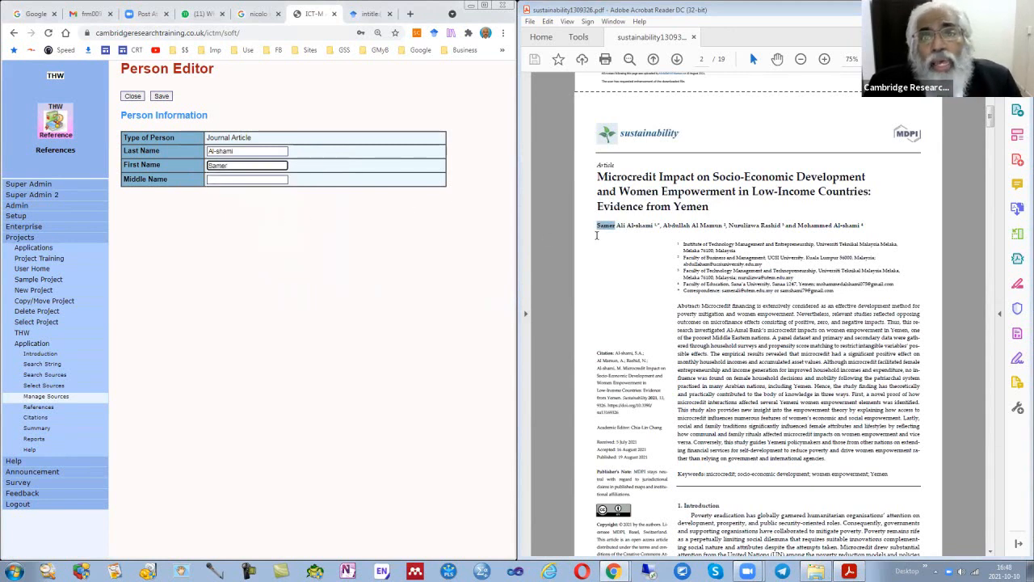
Copy the same author's middle name from the PDF into Middle Name, save the author, and return to the source details
double_click(620, 225)
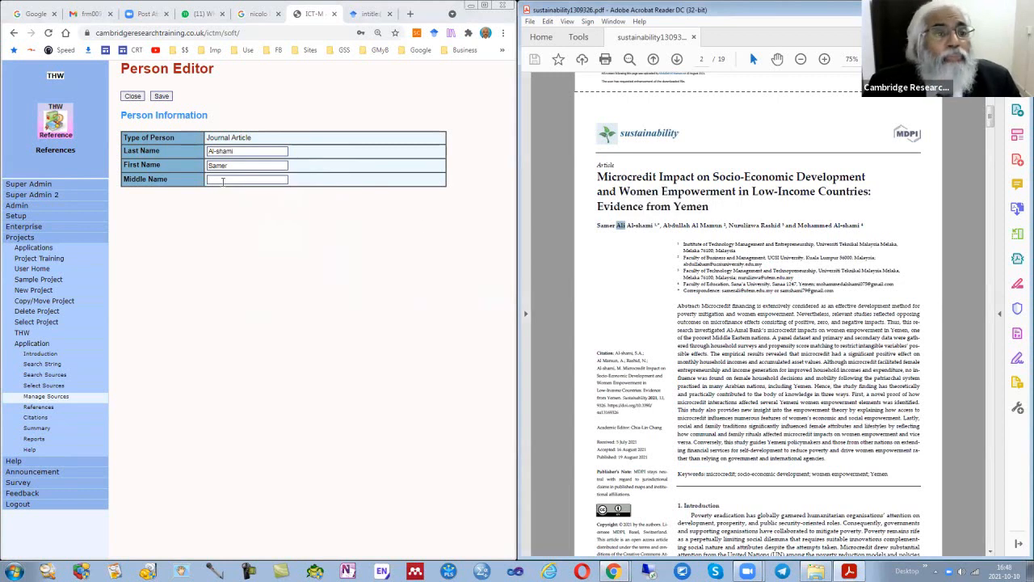
click(223, 181)
key(ctrl+v)
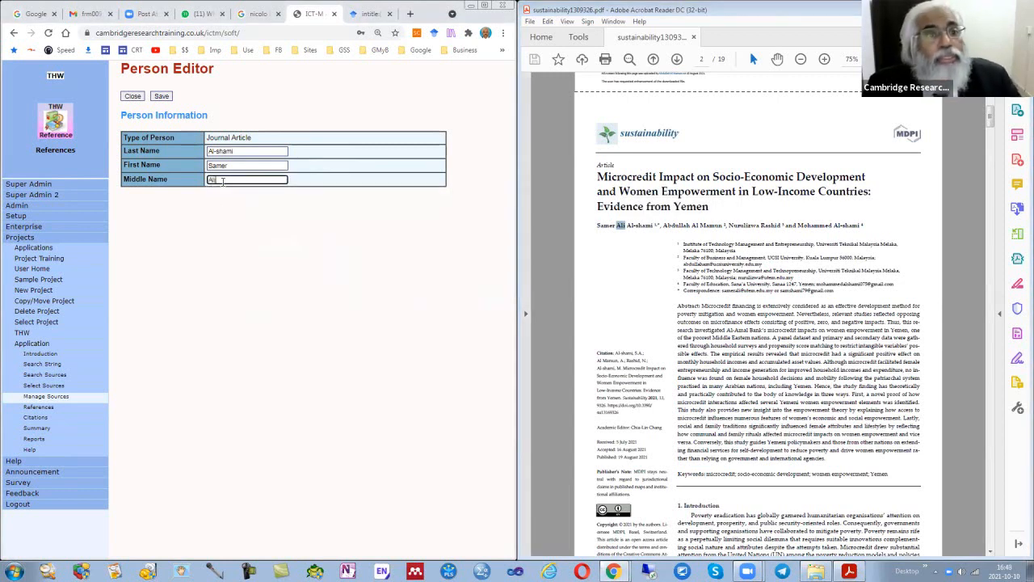
click(160, 97)
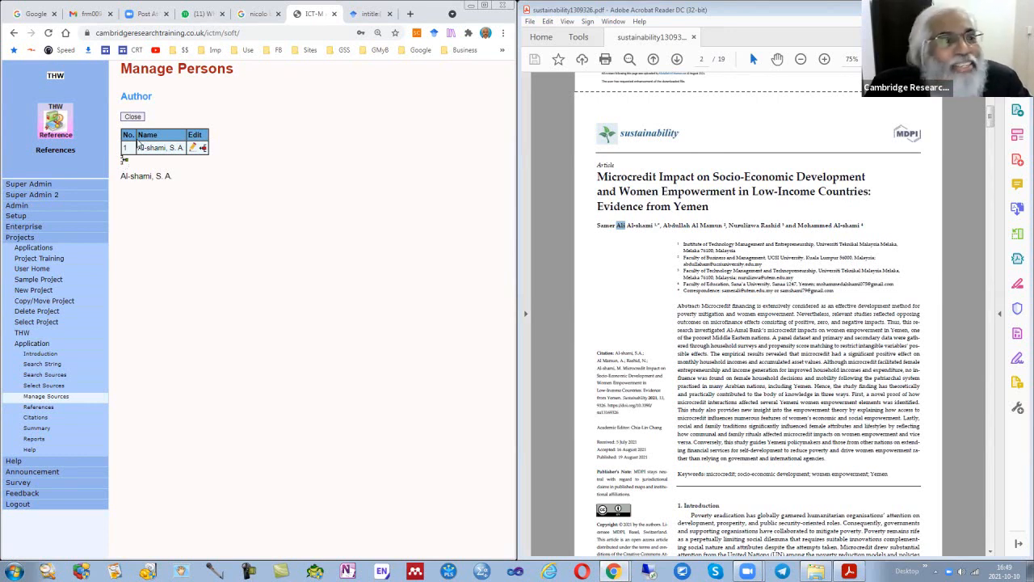
click(140, 116)
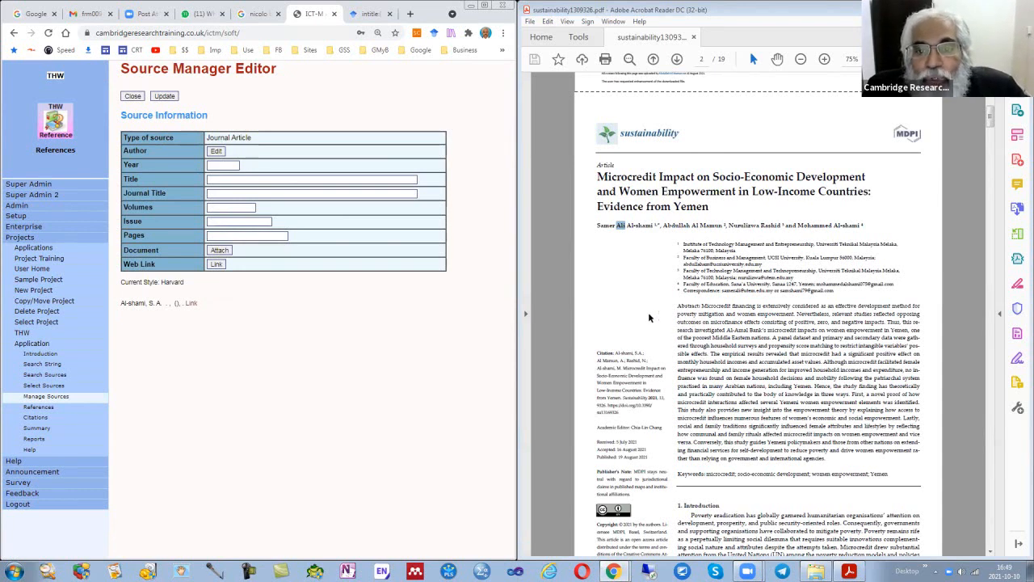
Check the publication year in the PDF's citation and set the source's Year to 2021
scroll(679, 315, down, 2)
scroll(703, 316, down, 1)
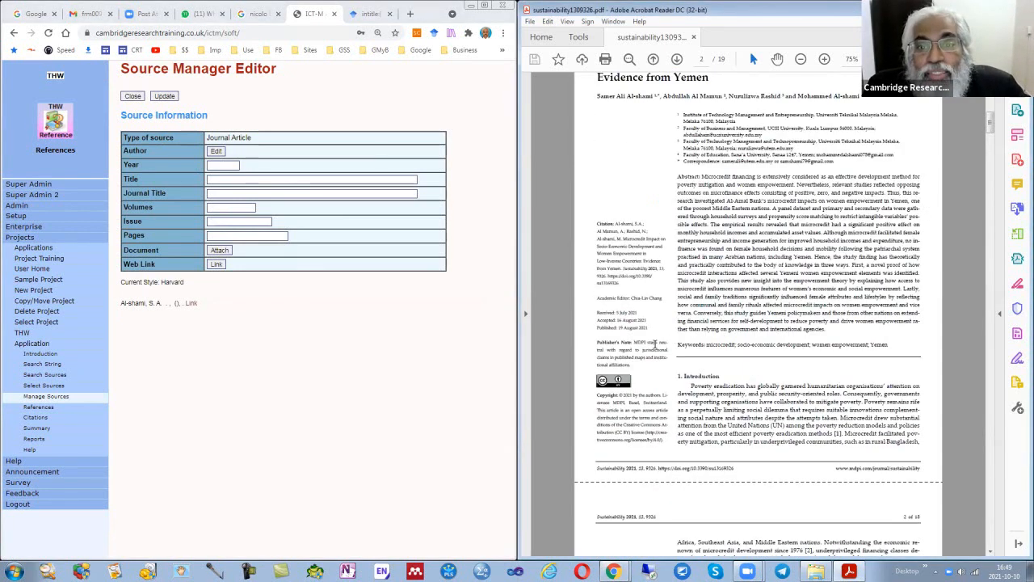
click(217, 165)
click(222, 186)
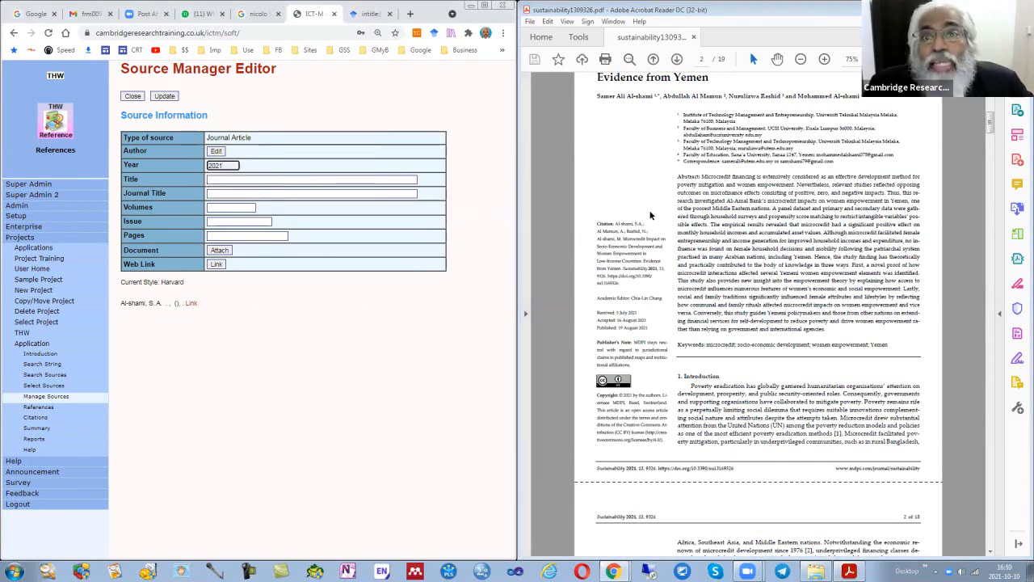
Set the source's Title to "Microcredit Impact on Socio-Economic Development and Women Empowerment in Low-Income Countries: Evidence from Yemen"
click(630, 218)
scroll(614, 194, up, 3)
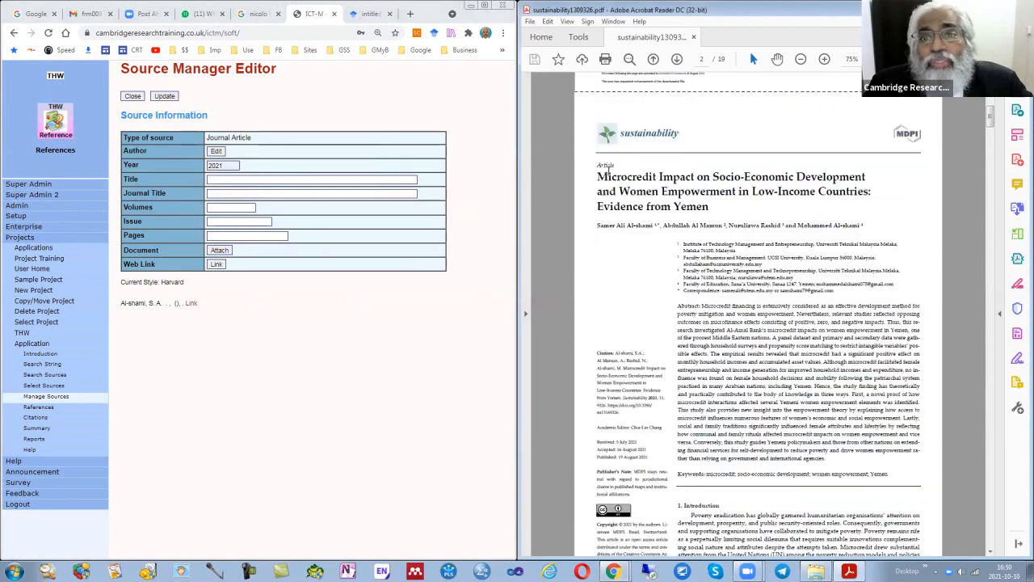
drag(598, 177, 710, 207)
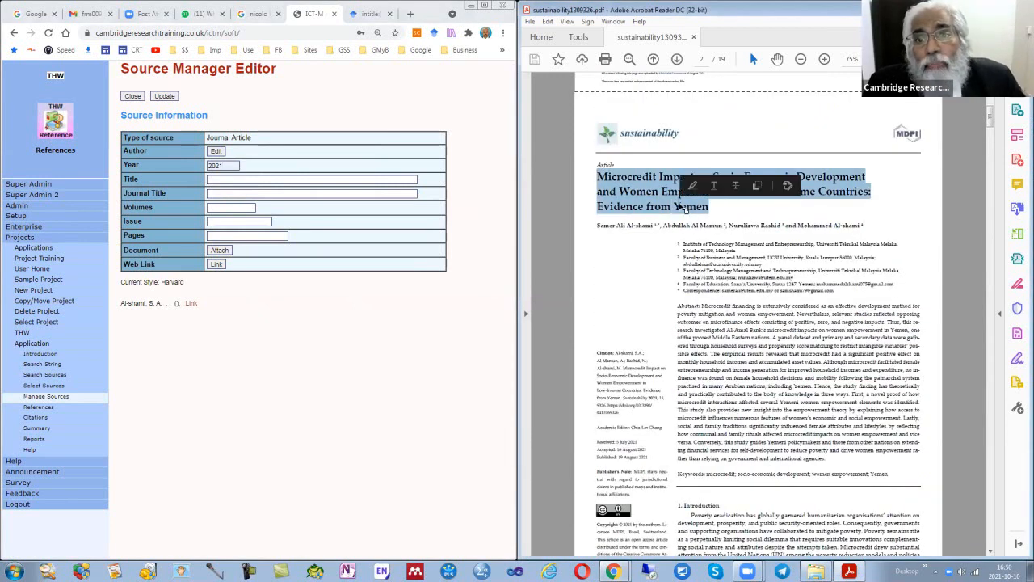
click(218, 179)
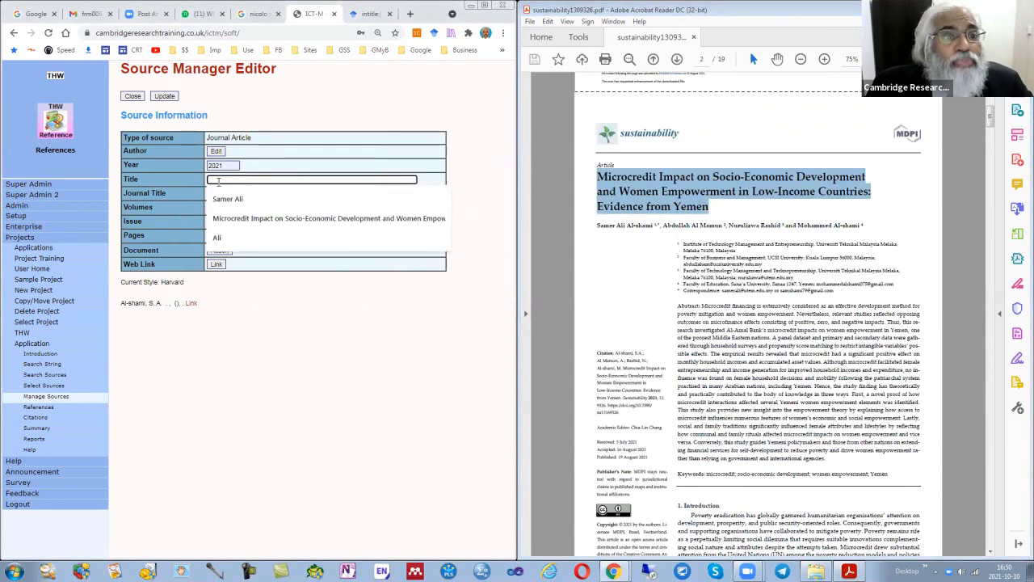
click(239, 219)
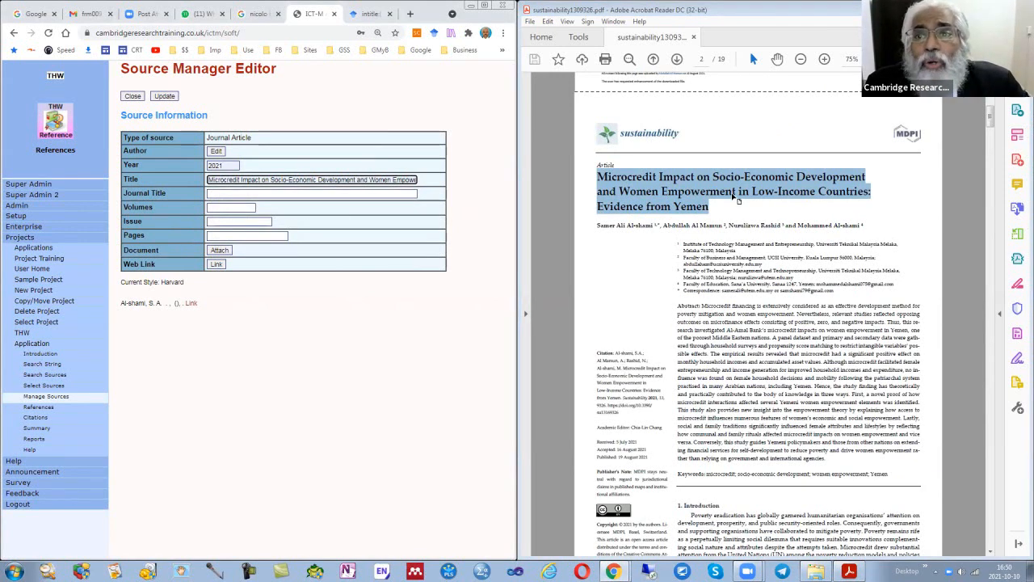
Copy the journal name Sustainability from the PDF's cover page into the source's Journal Title
click(650, 338)
scroll(697, 274, up, 5)
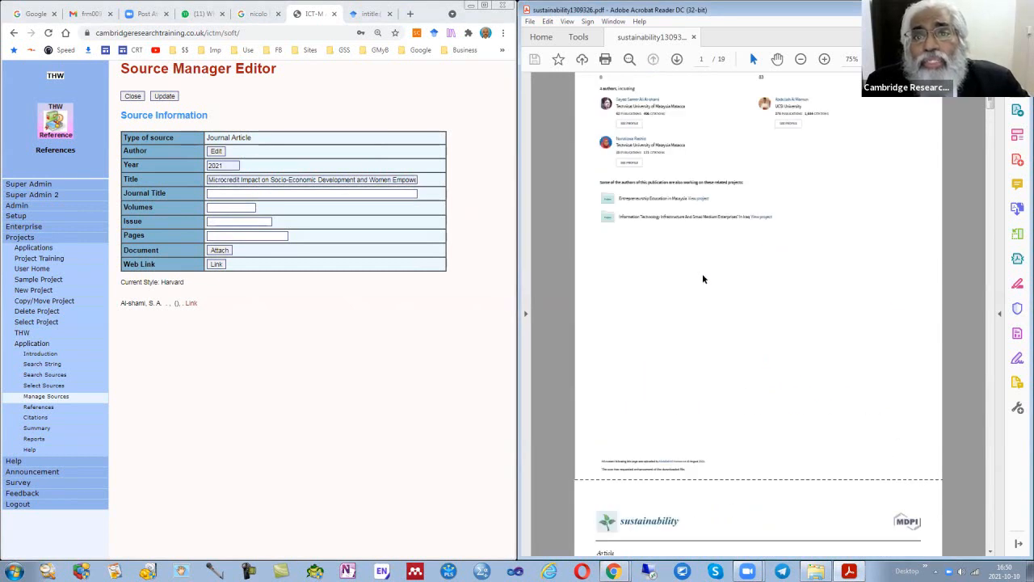
scroll(700, 280, up, 2)
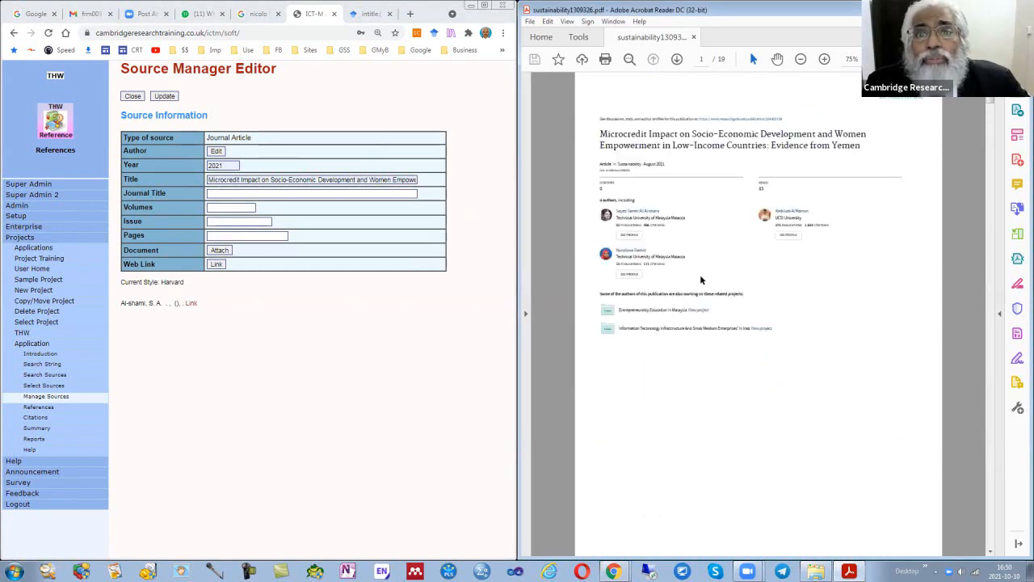
double_click(630, 165)
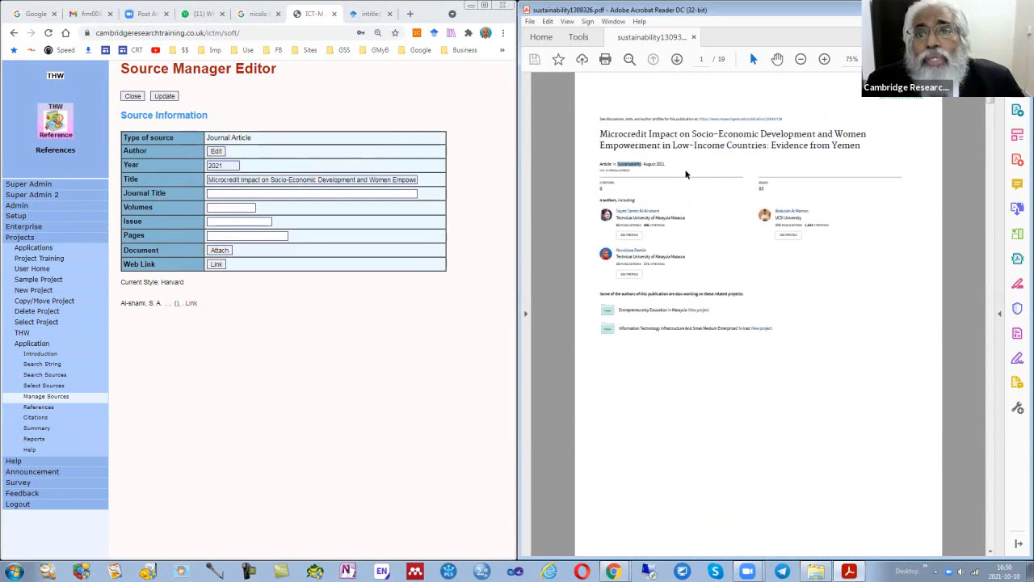
ctrl+scroll(715, 214, up, 2)
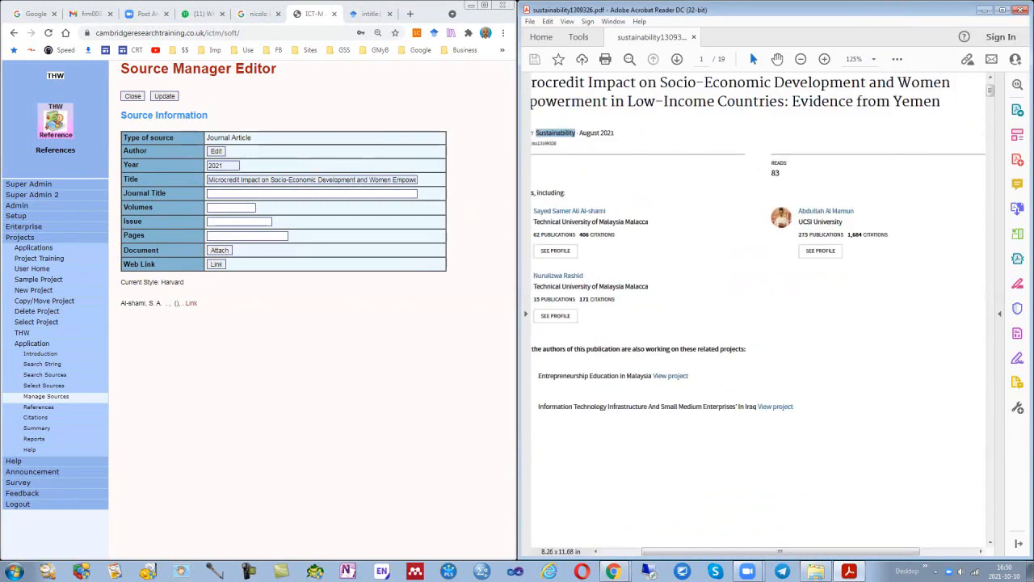
drag(836, 552, 796, 556)
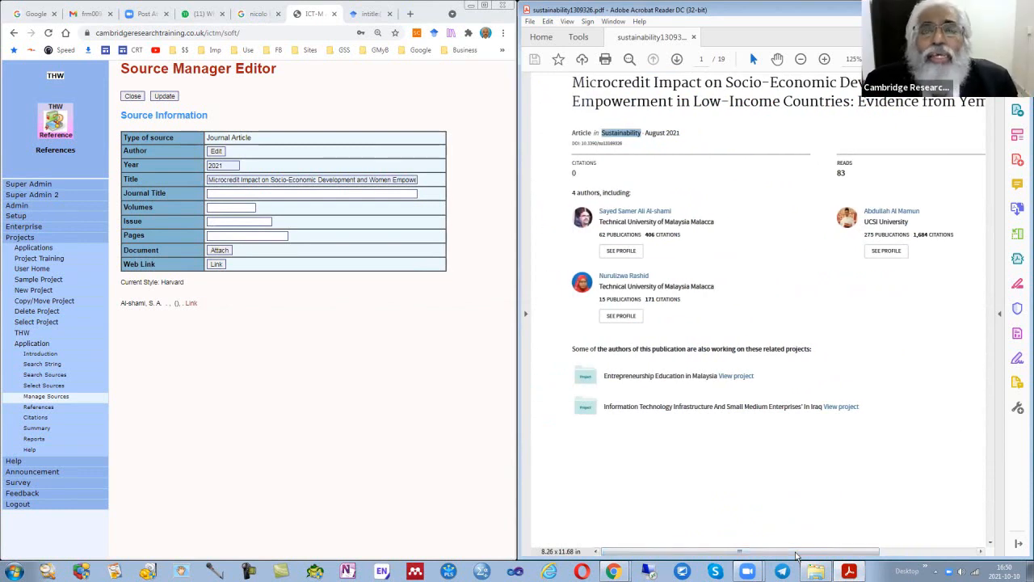
click(621, 134)
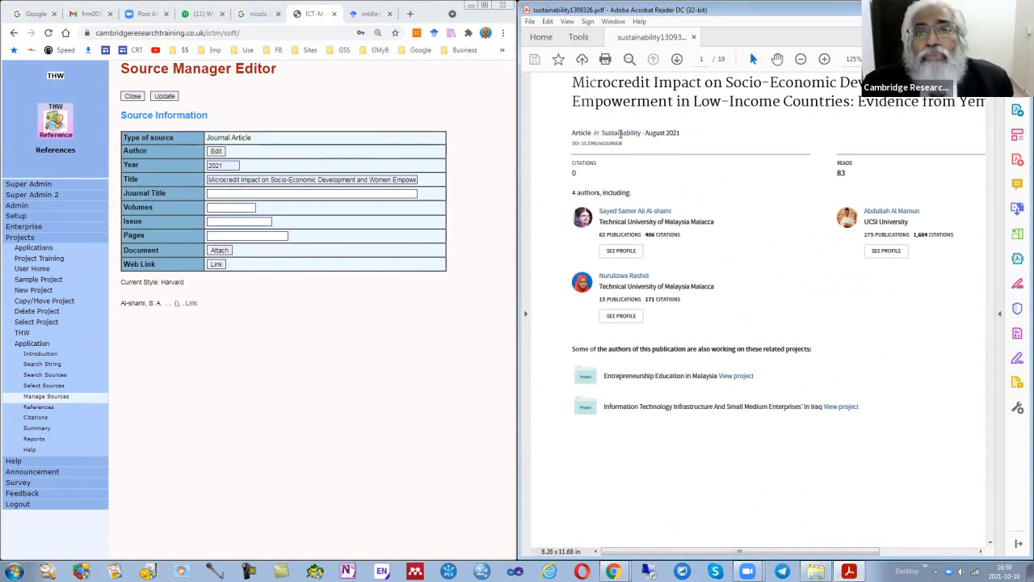
double_click(621, 133)
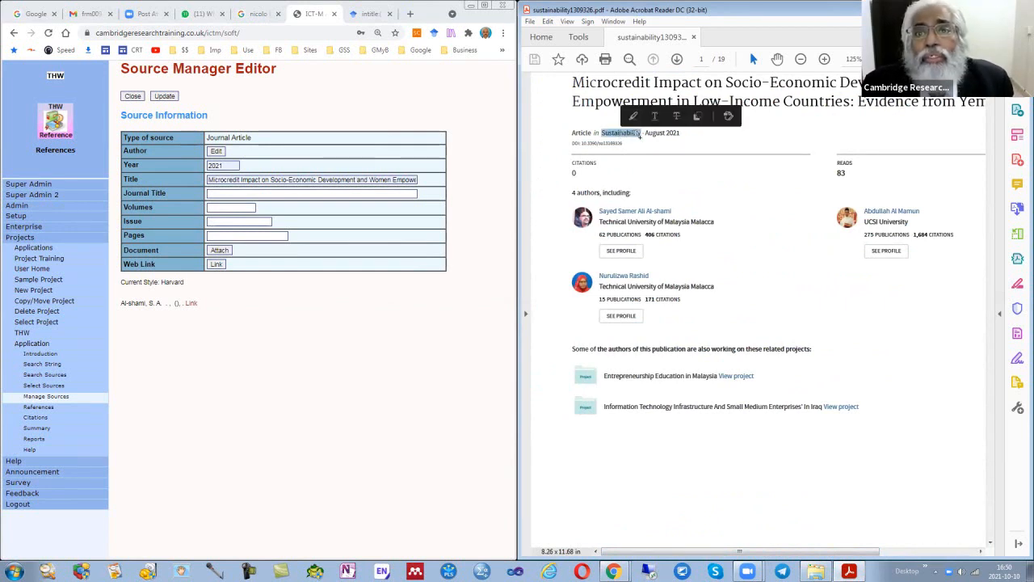
click(702, 119)
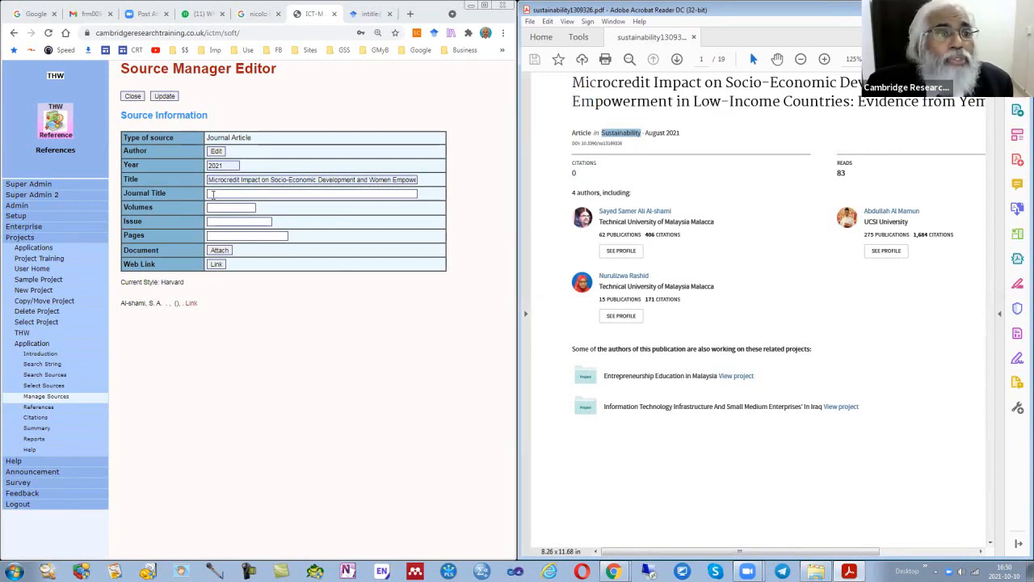
click(212, 194)
key(ctrl+v)
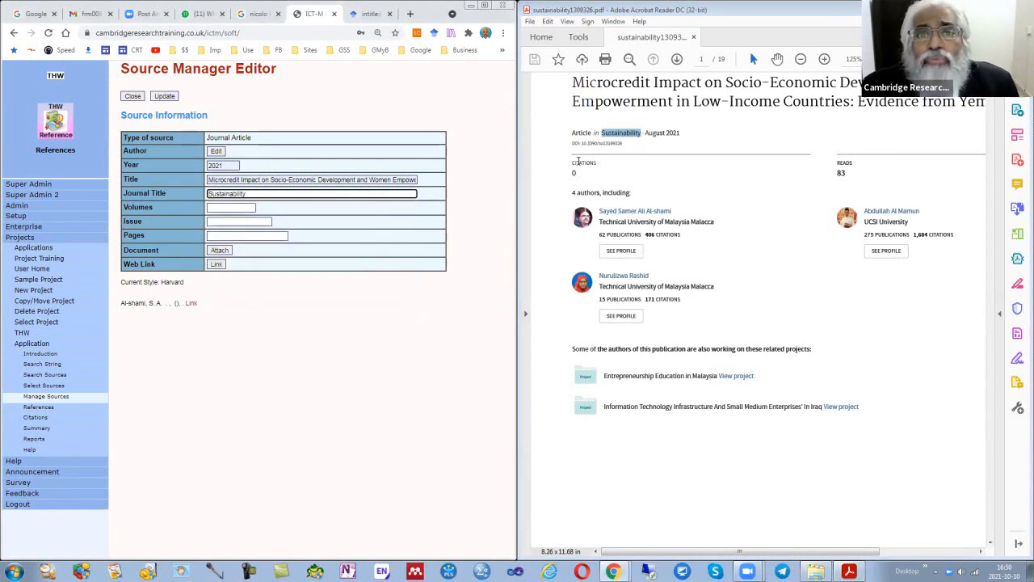
Find the volume number in the PDF's citation block and set the source's Volumes to 13
click(735, 321)
scroll(731, 325, down, 3)
scroll(730, 330, down, 10)
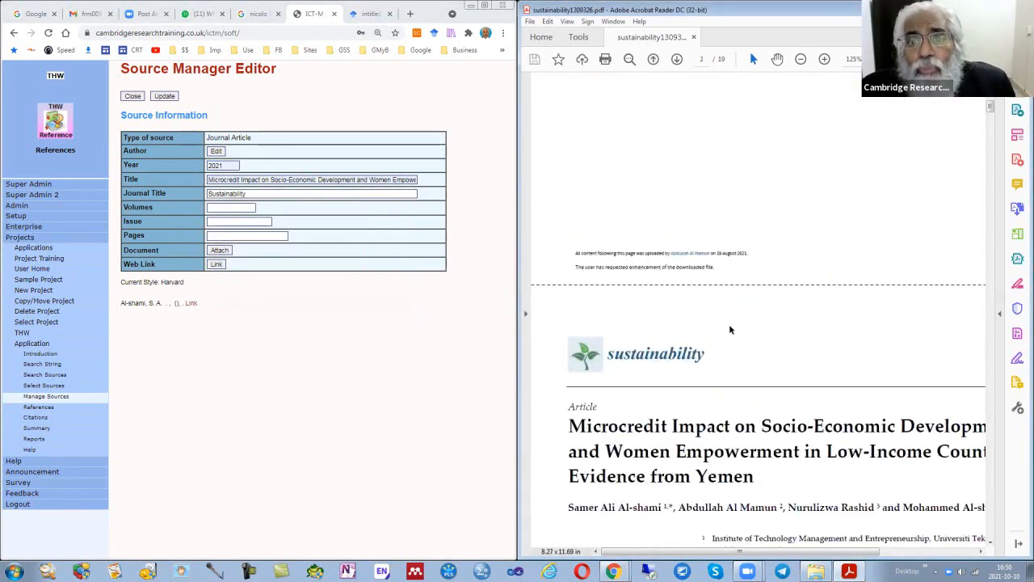
scroll(736, 383, down, 8)
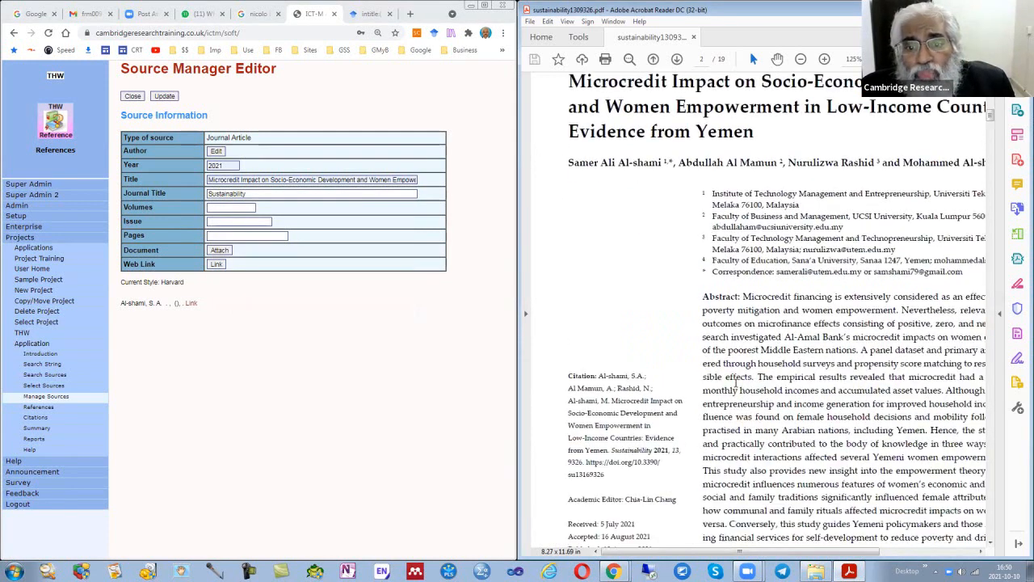
scroll(735, 383, down, 2)
scroll(735, 383, down, 1)
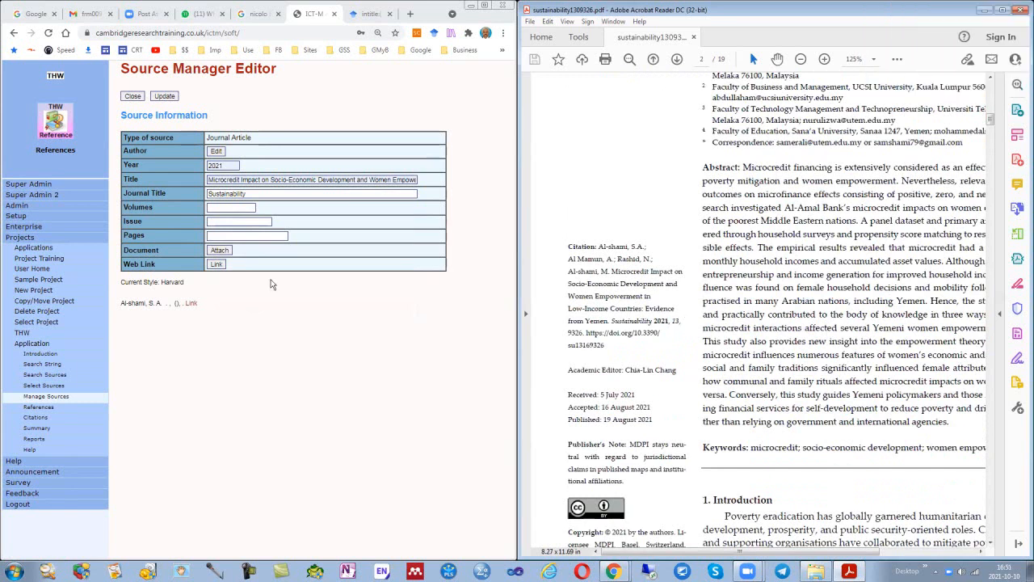
click(231, 207)
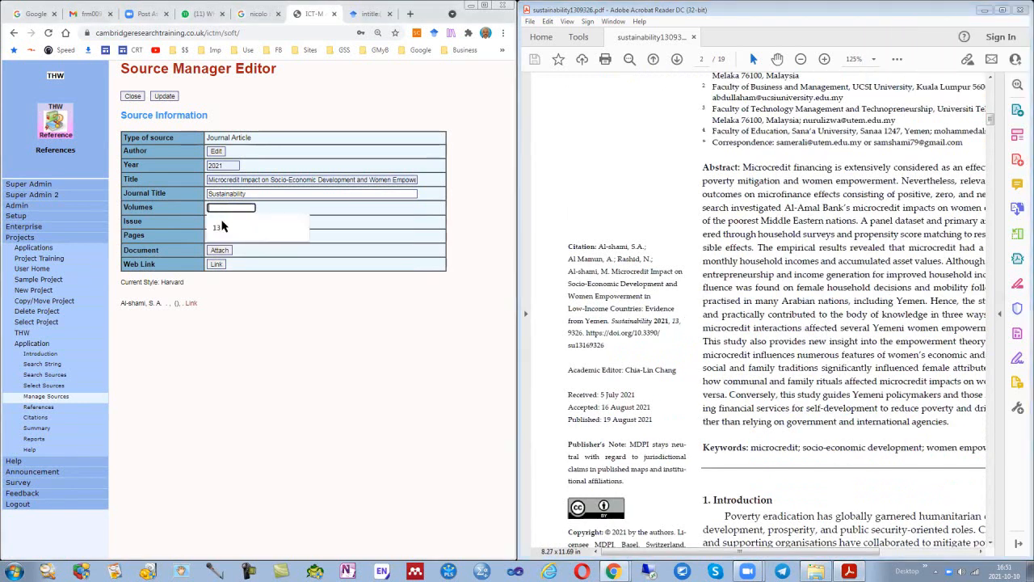
click(218, 229)
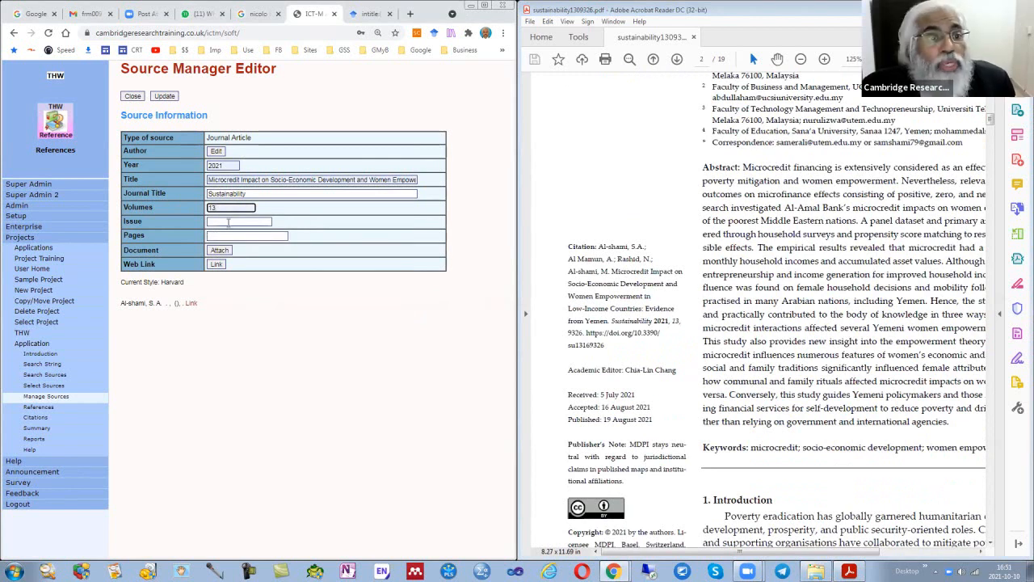
Set the source's Issue to 12 and Pages to 15-20, and update the source
click(228, 222)
click(226, 242)
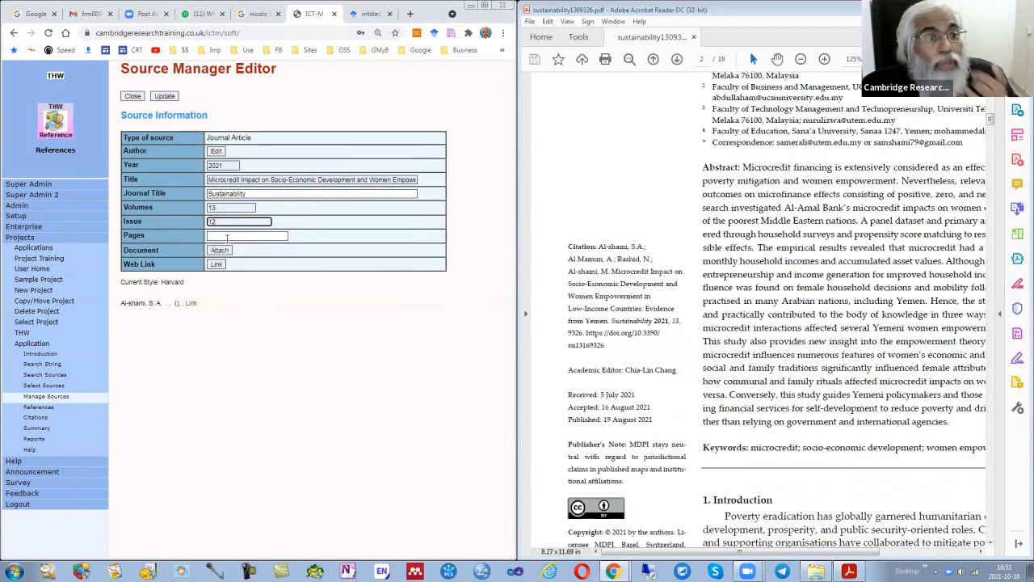
click(227, 236)
click(227, 256)
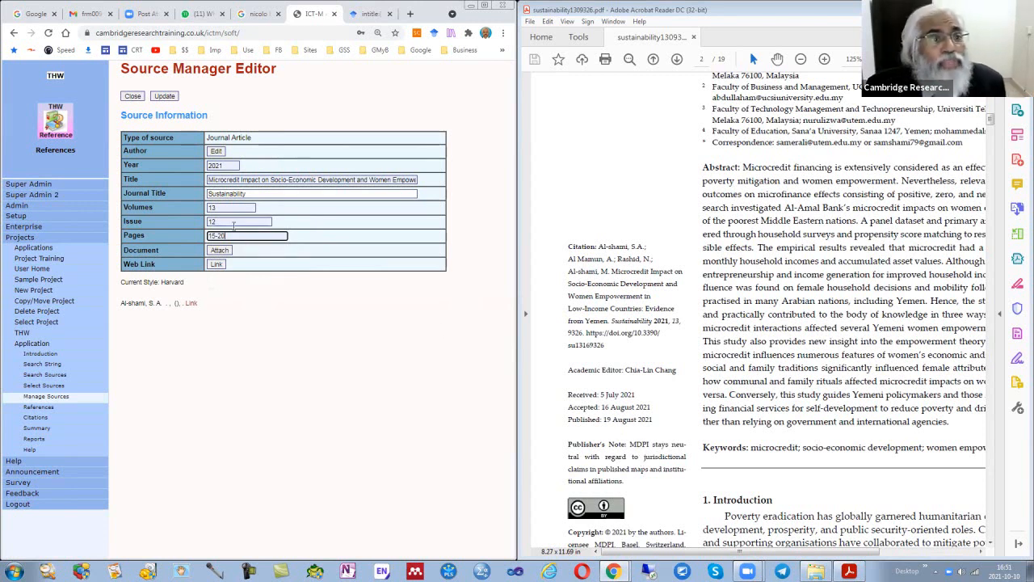
click(166, 98)
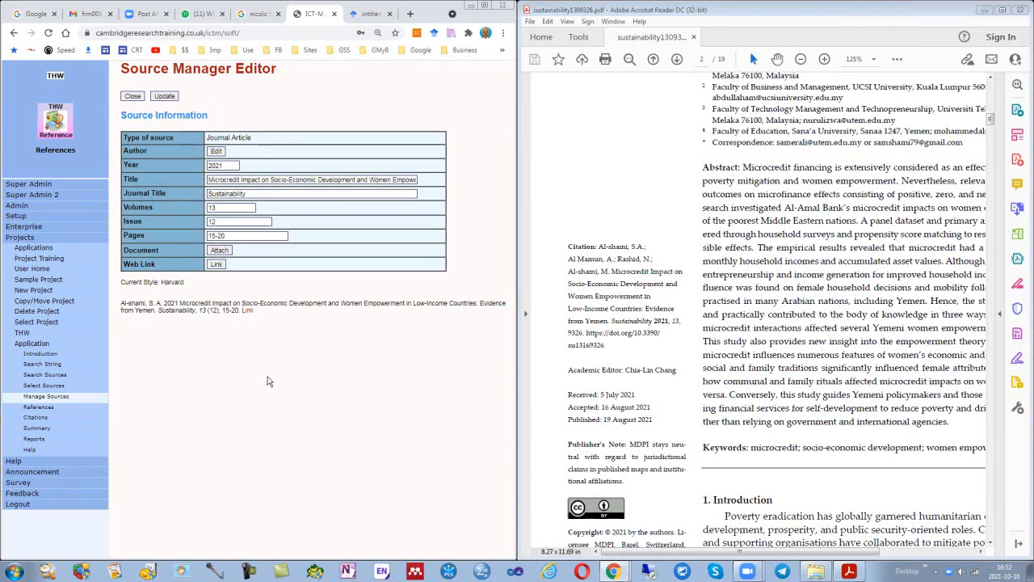
Start a document attachment for the source and choose sustainability1309326.pdf from the Research folder on drive D
click(221, 253)
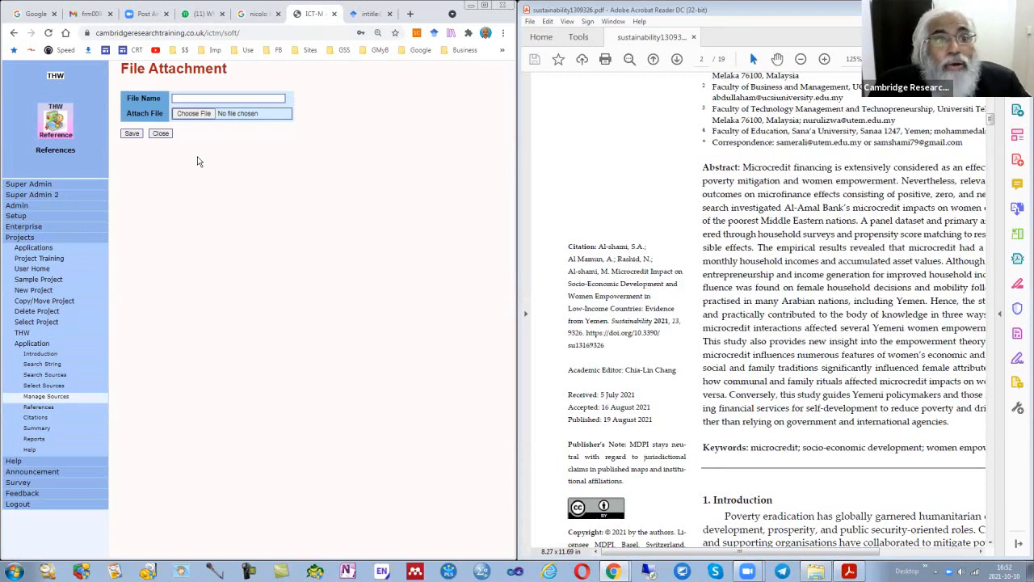
click(199, 117)
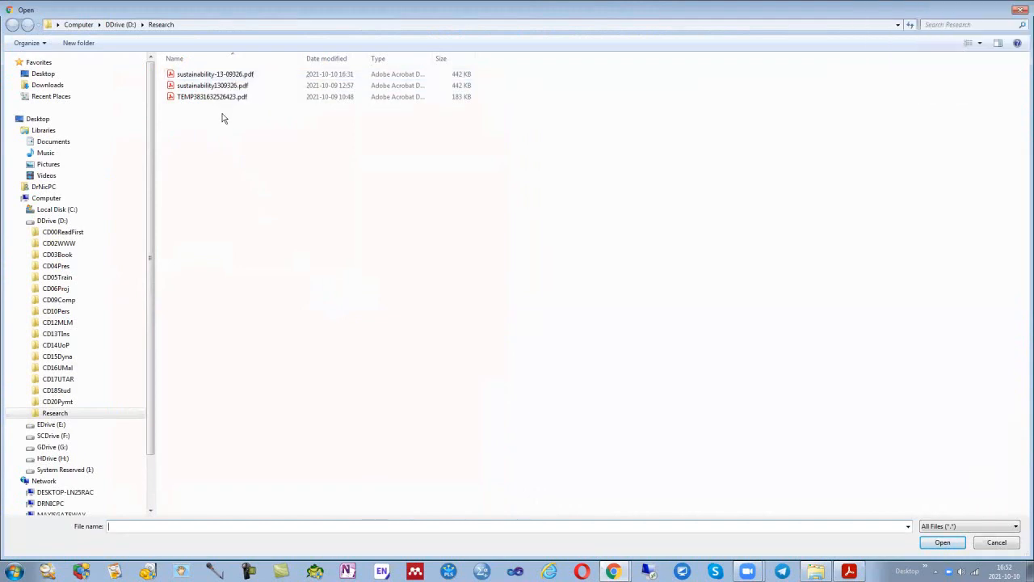
click(213, 87)
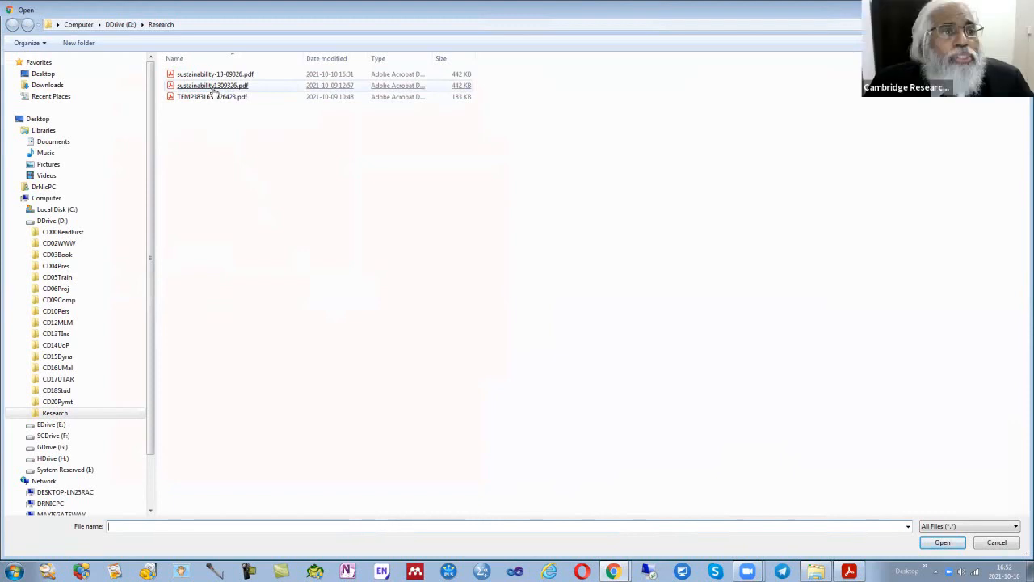
double_click(215, 91)
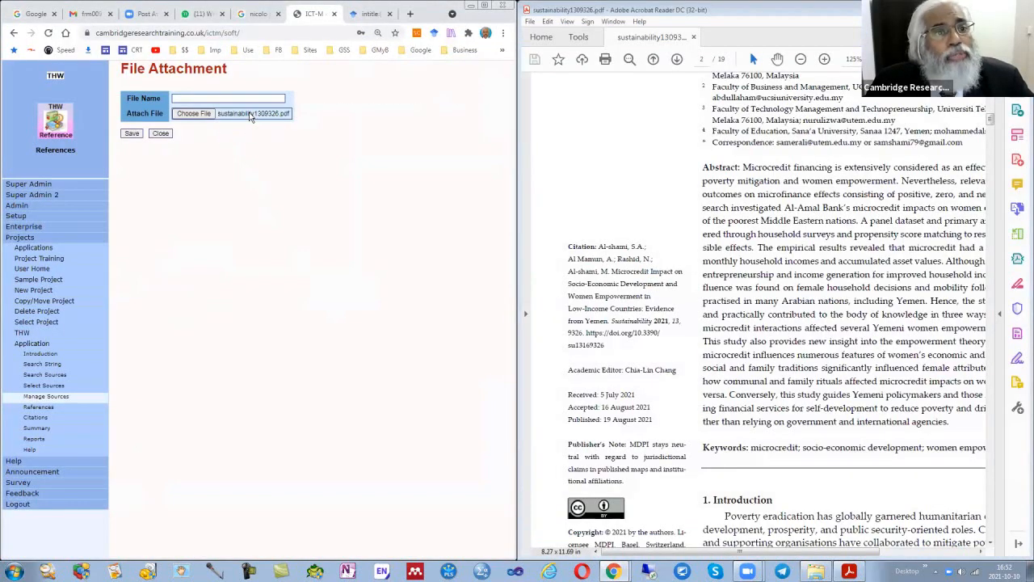
Name the attachment Empowerment, save it to the source, and close the attachment form
click(195, 99)
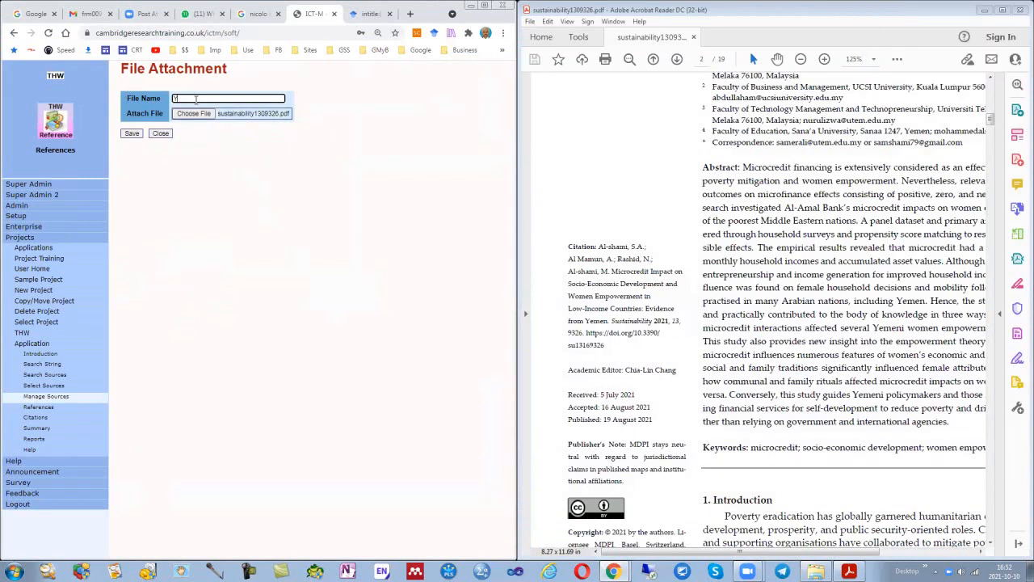
text(Empowerment)
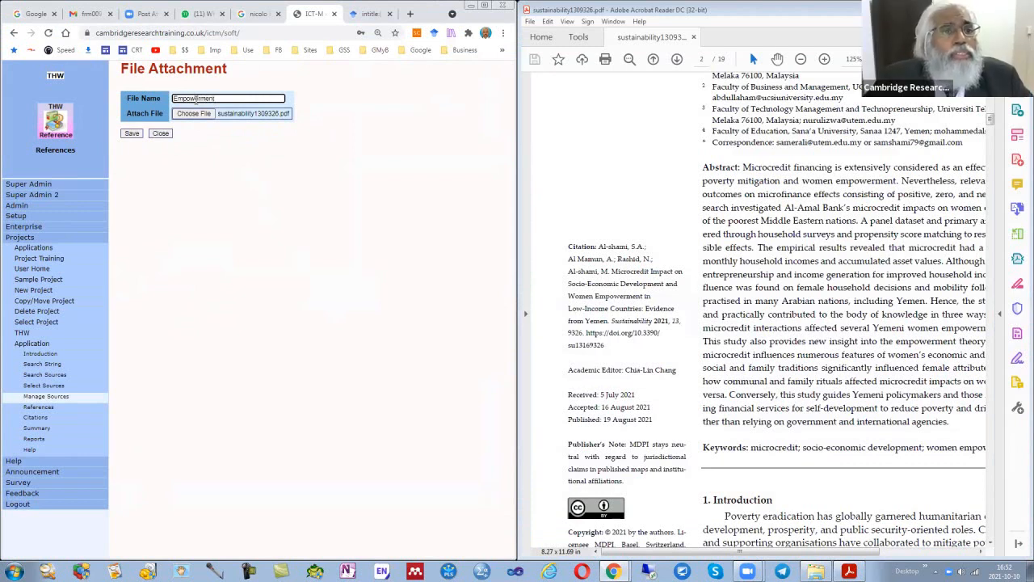
click(133, 134)
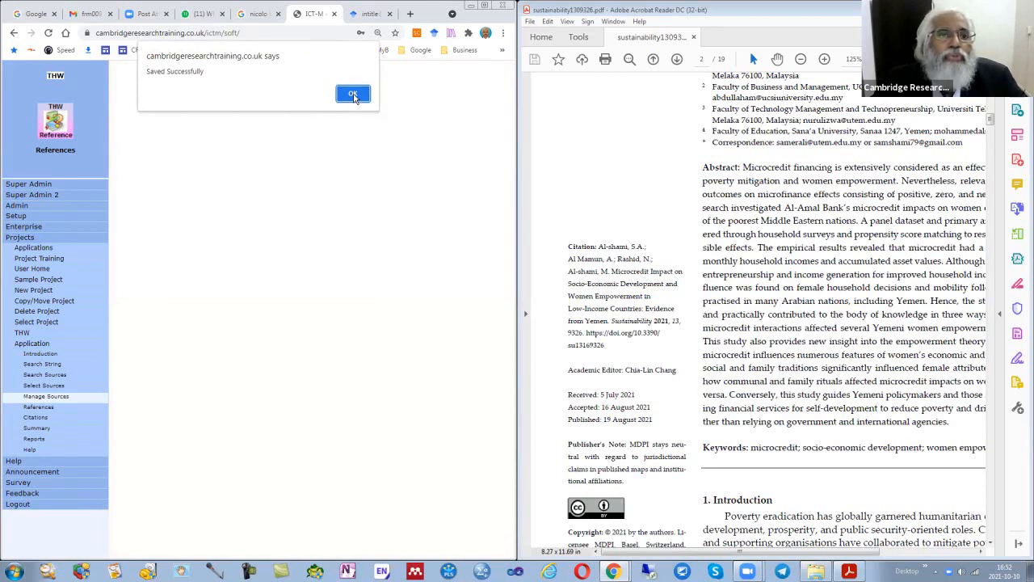
click(353, 95)
click(161, 133)
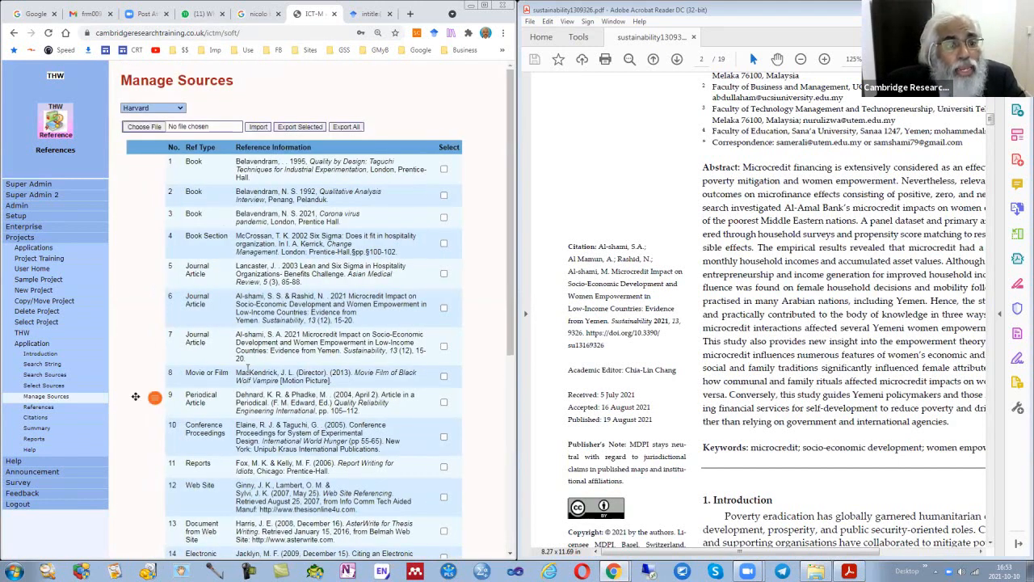
Check the PDF attached to the seventh source in the Manage Sources list, and close all the PDF reader's tabs
scroll(240, 377, down, 4)
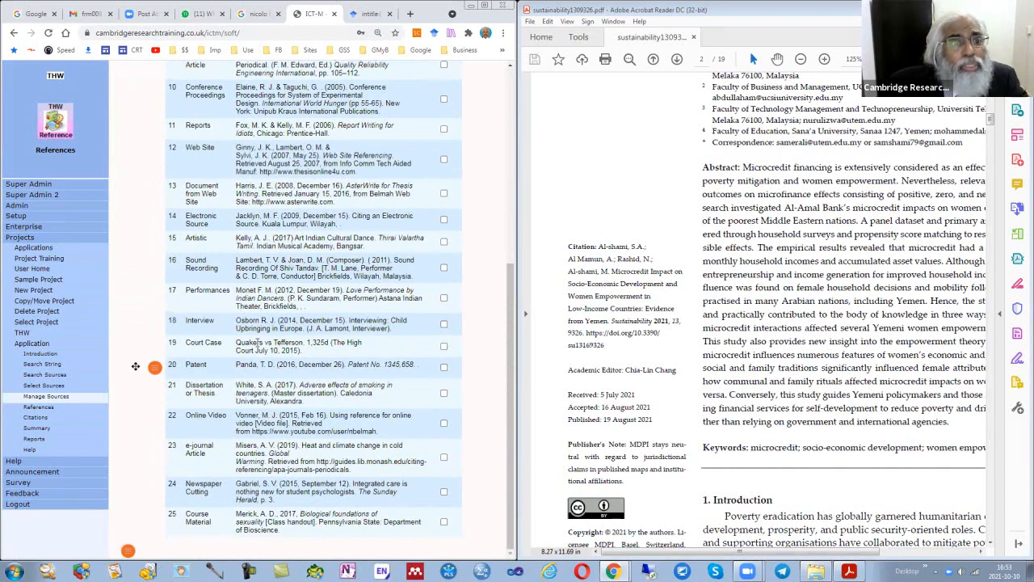
scroll(259, 343, up, 5)
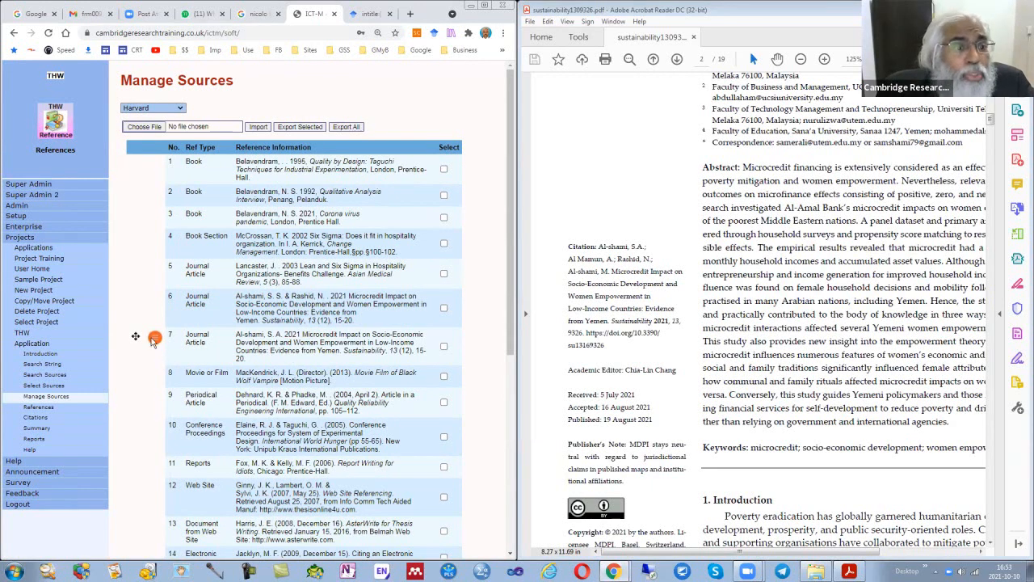
click(155, 337)
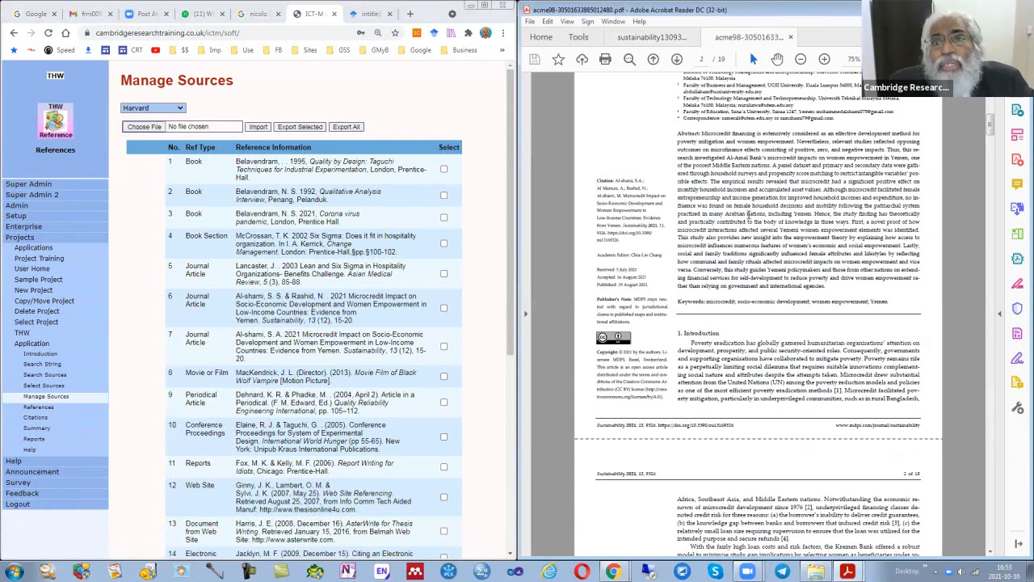
scroll(749, 214, up, 4)
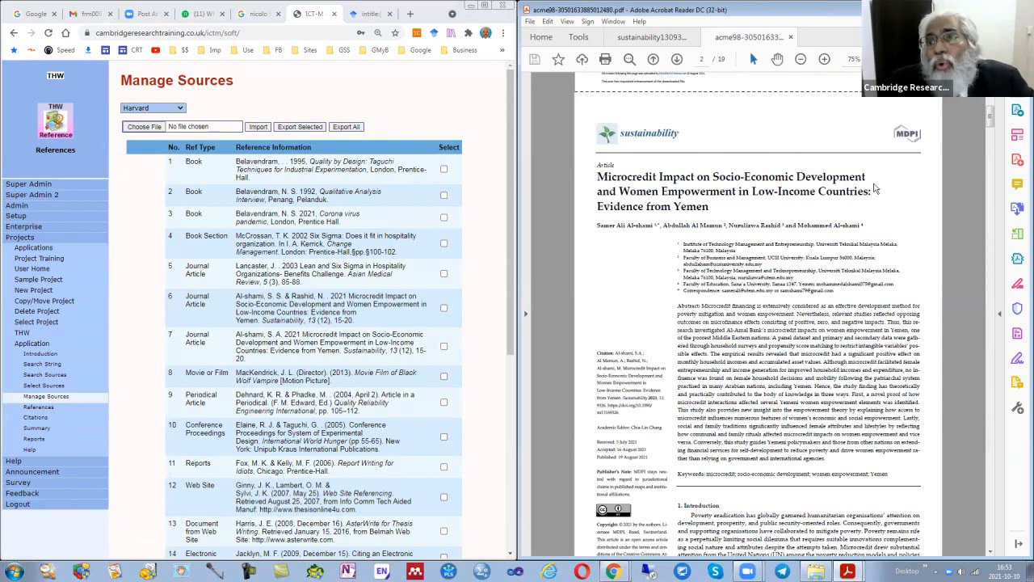
click(1023, 5)
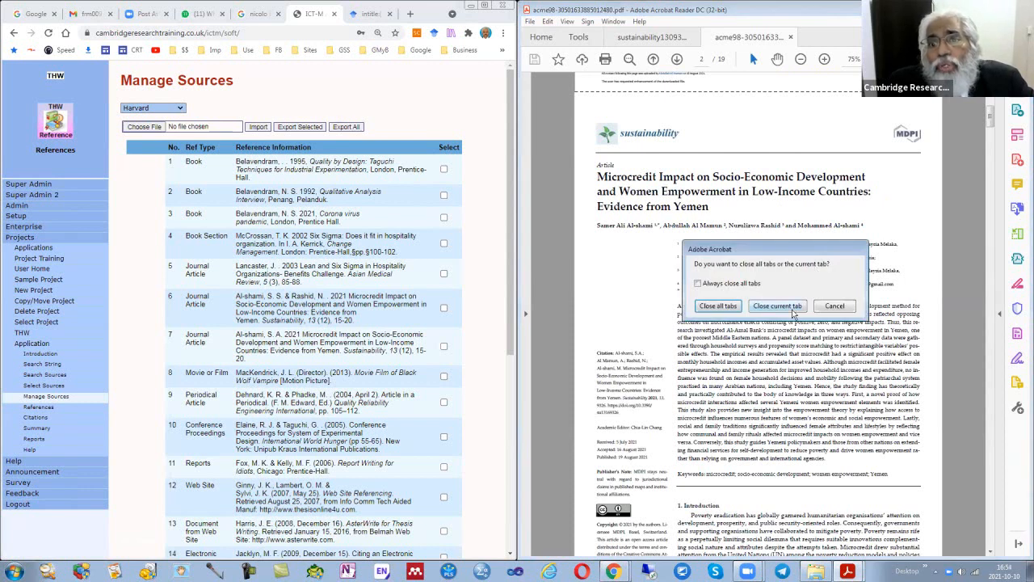
click(738, 309)
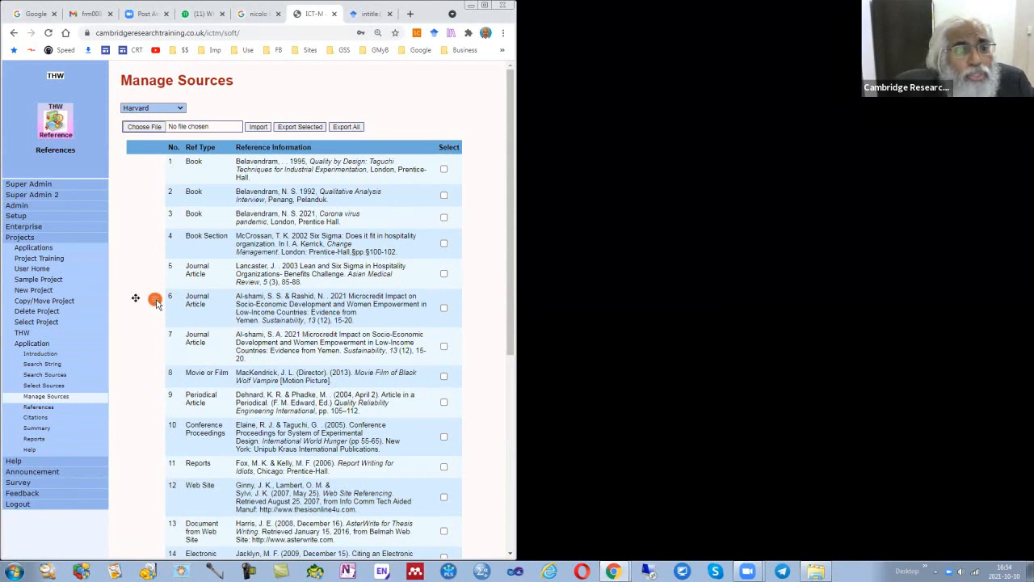
Delete the sixth source, the duplicate journal article on microcredit impact and women empowerment
click(155, 300)
click(174, 402)
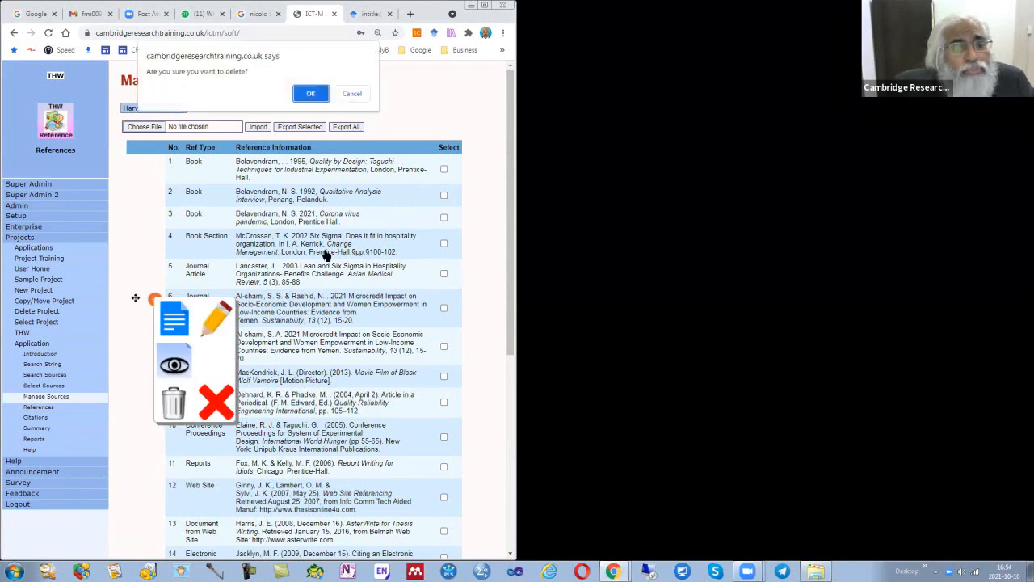
click(308, 94)
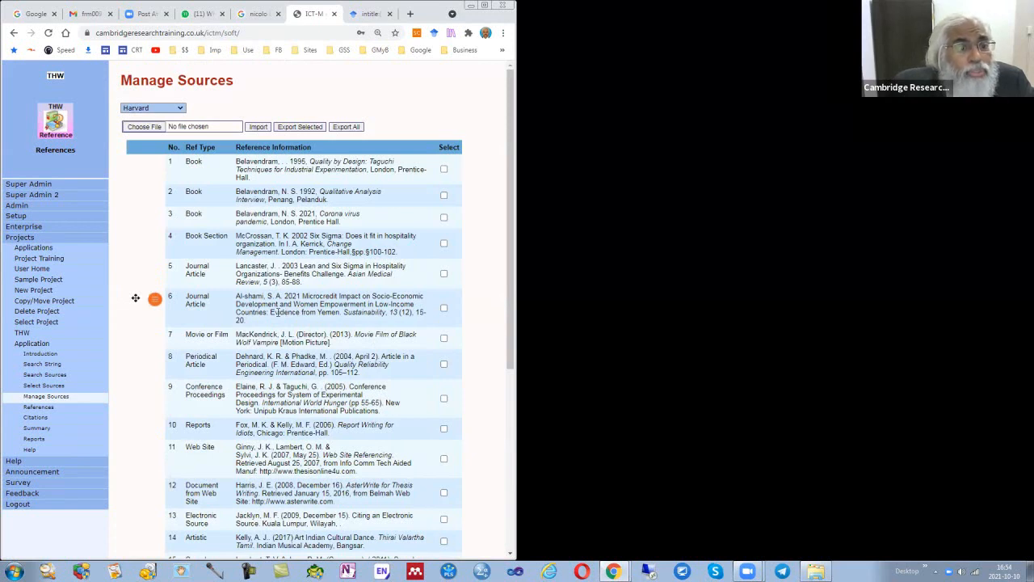
Open the Literature Review applet from the project flow and view its mind map in a maximised window
click(46, 411)
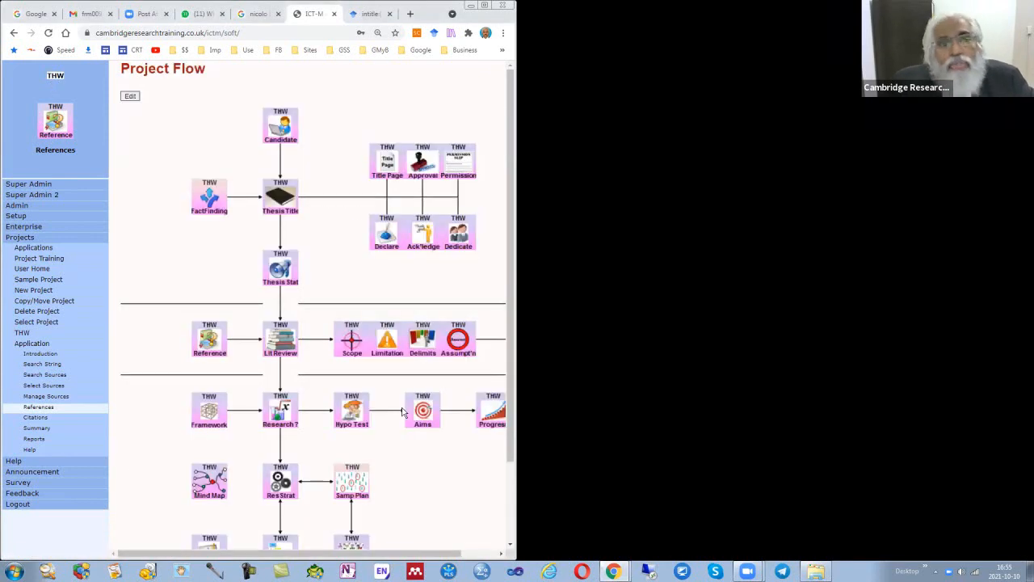
click(281, 346)
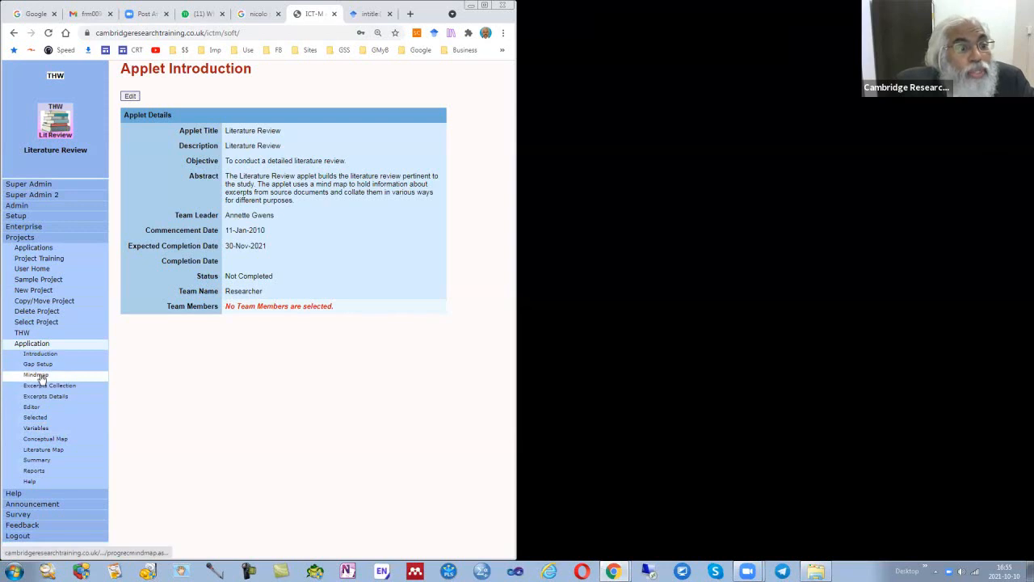
click(36, 375)
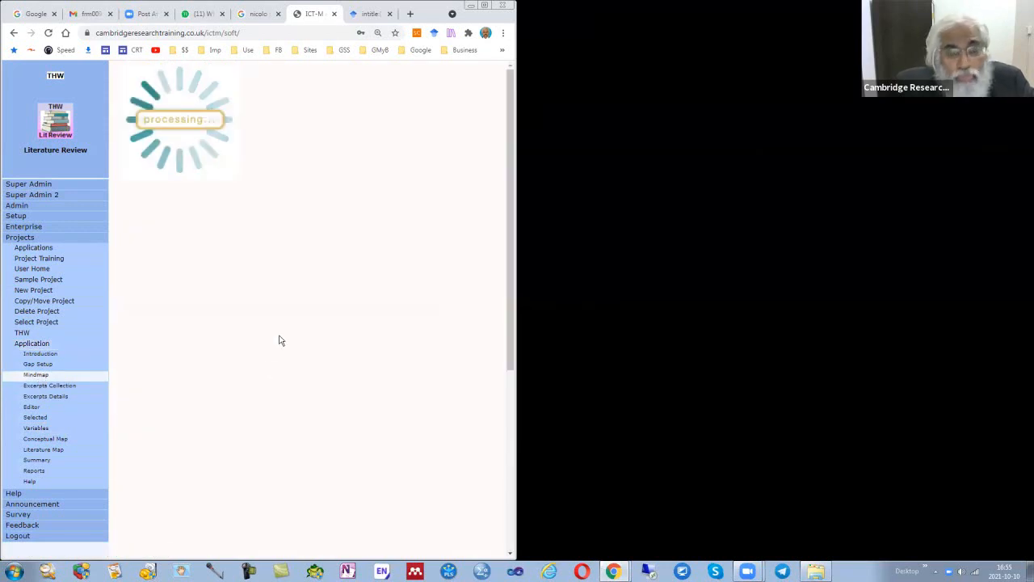
click(485, 5)
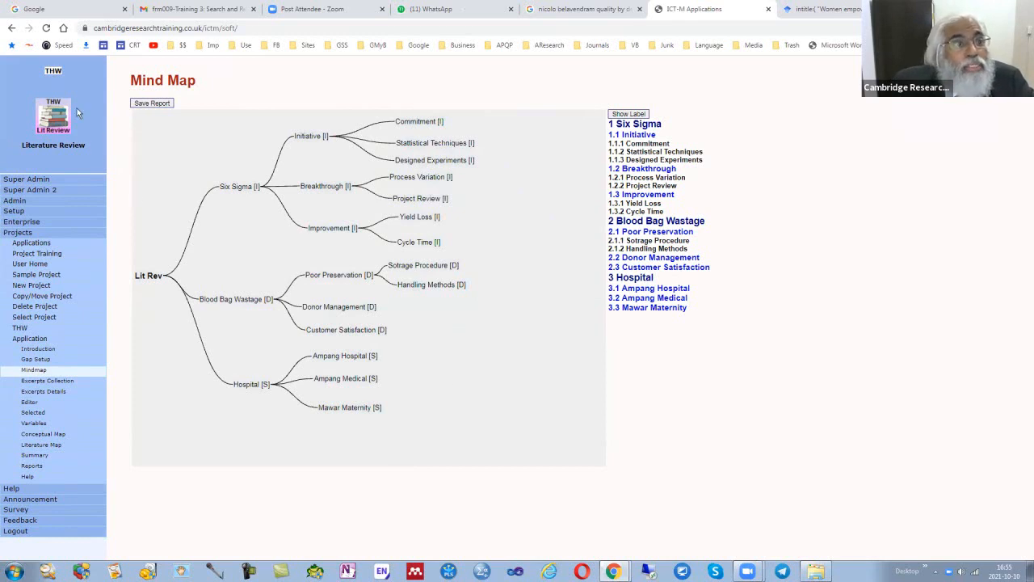
Open the first question in the Research Questions applet and review its test selection, test design and sample plan
click(54, 73)
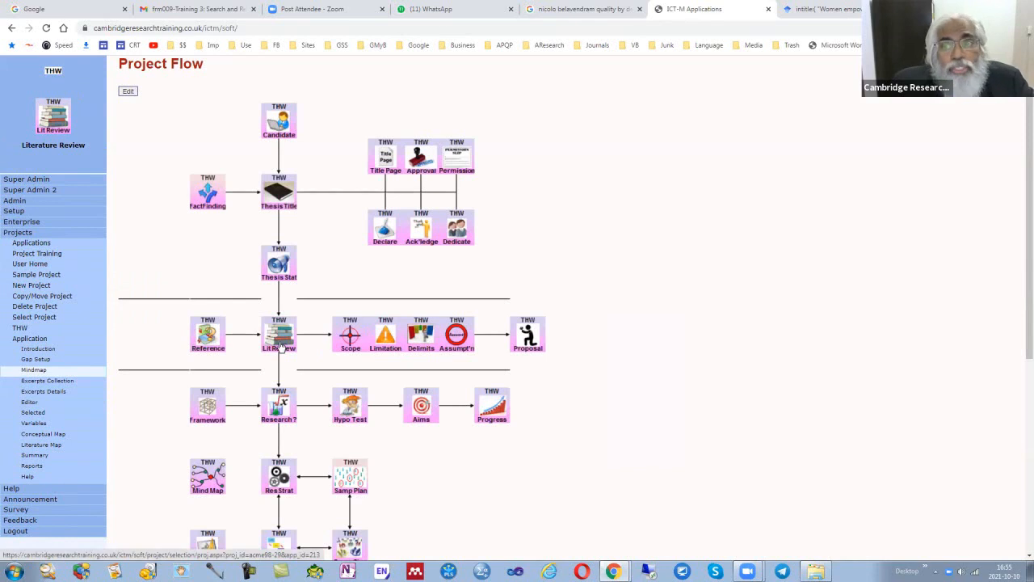
click(280, 412)
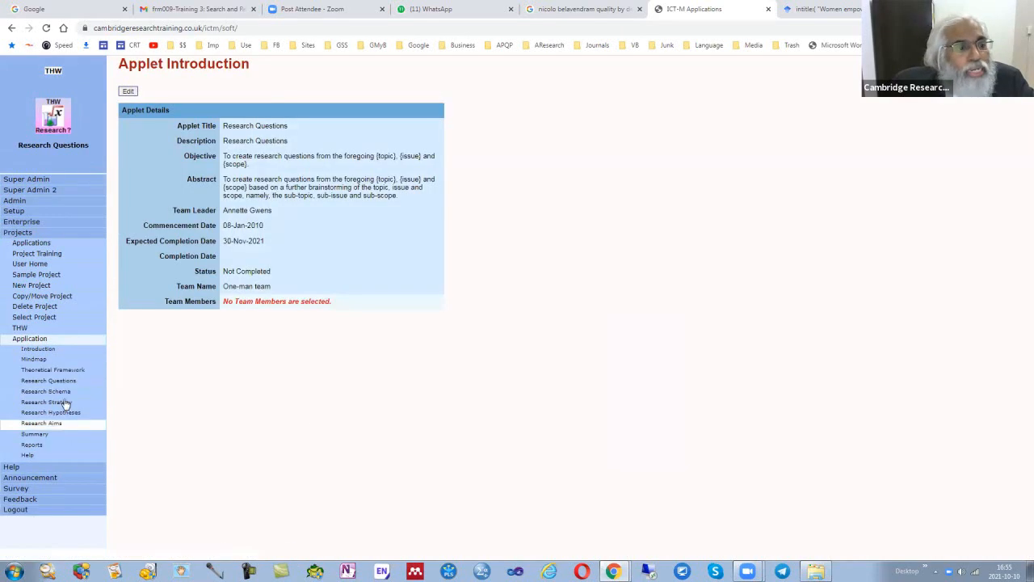
click(64, 382)
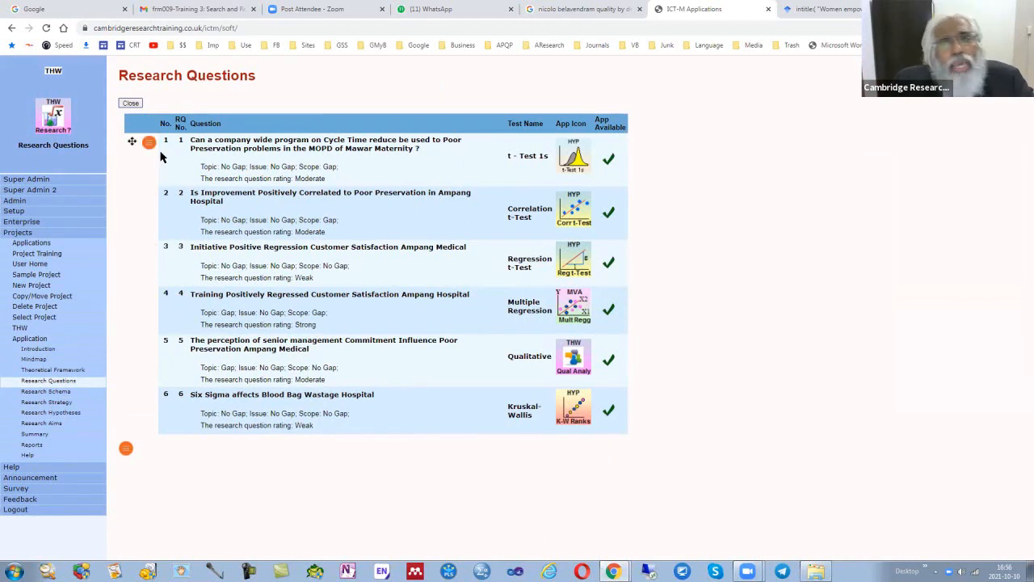
click(149, 143)
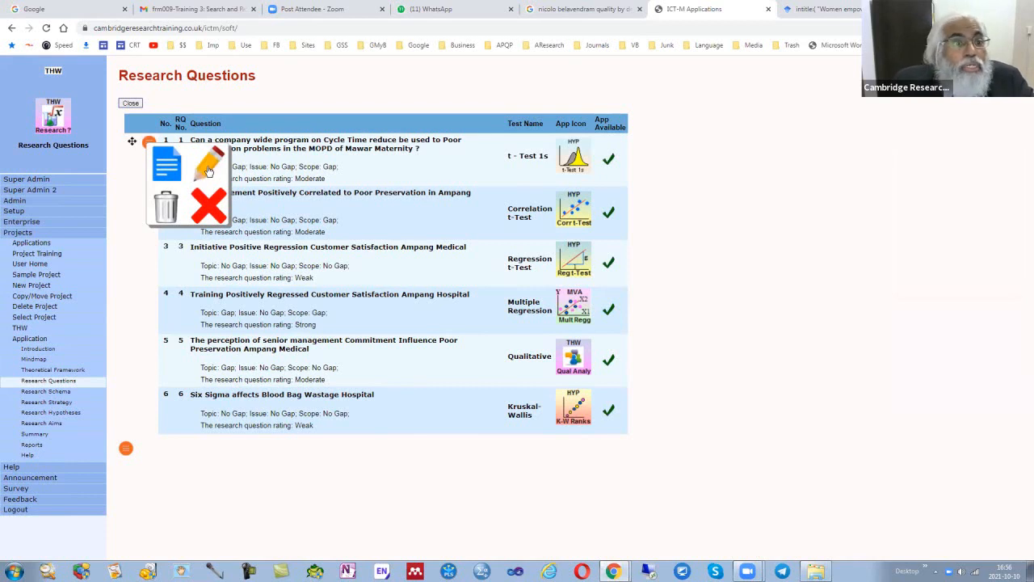
click(215, 213)
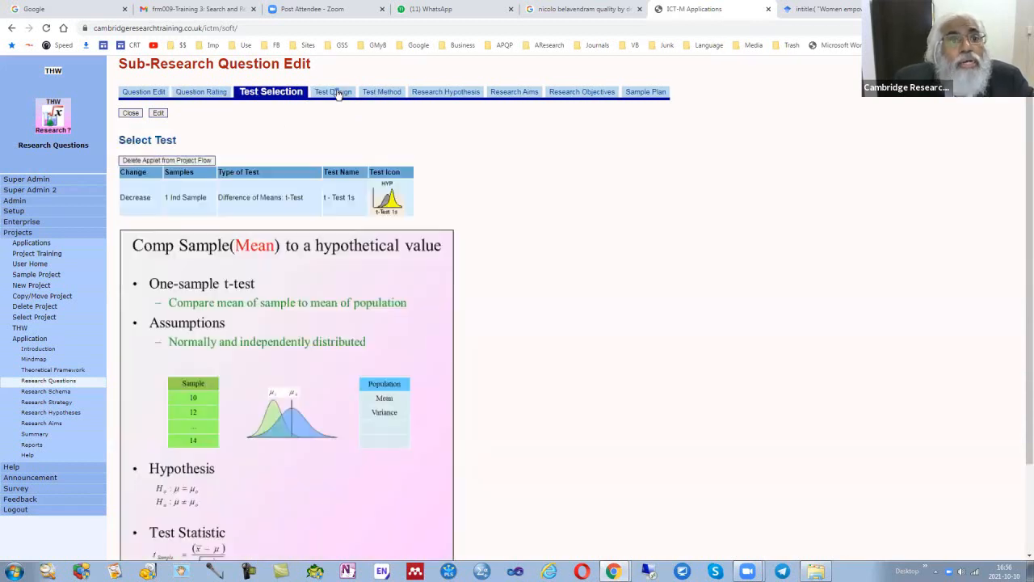
click(326, 95)
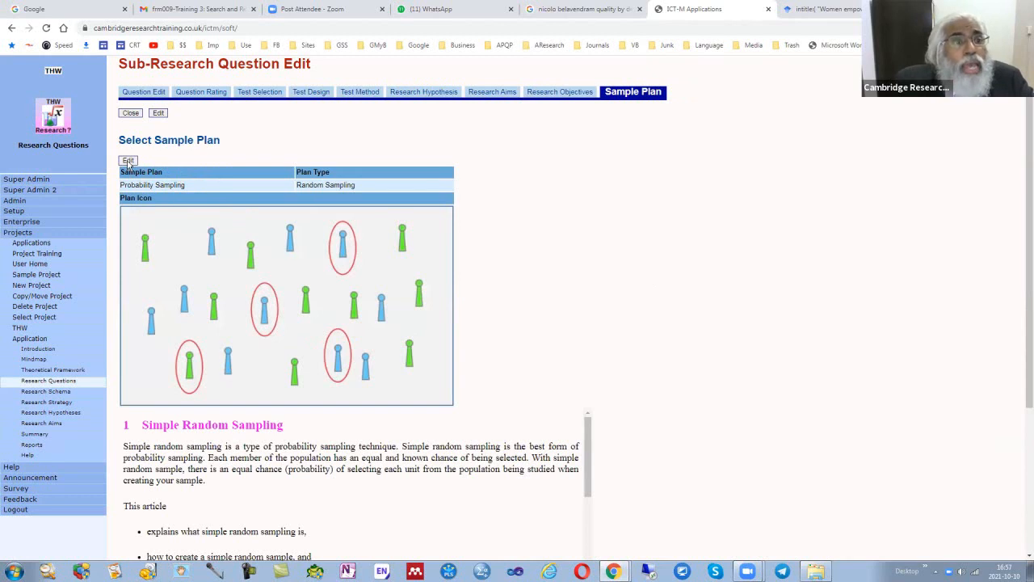
Try Systematic Sampling as the plan type under Probability Sampling in the first research question's sample plan
click(181, 186)
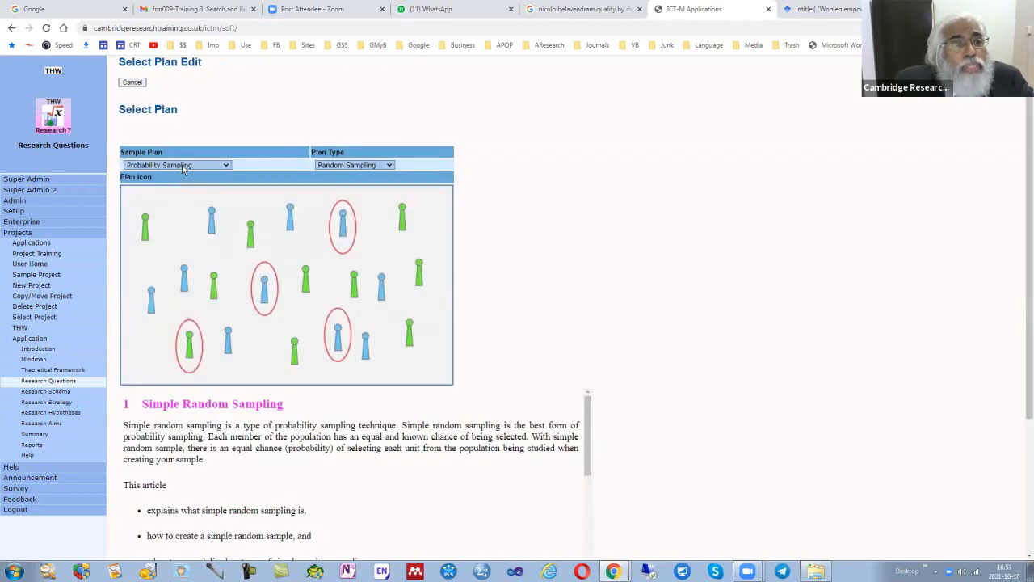
click(183, 166)
click(172, 182)
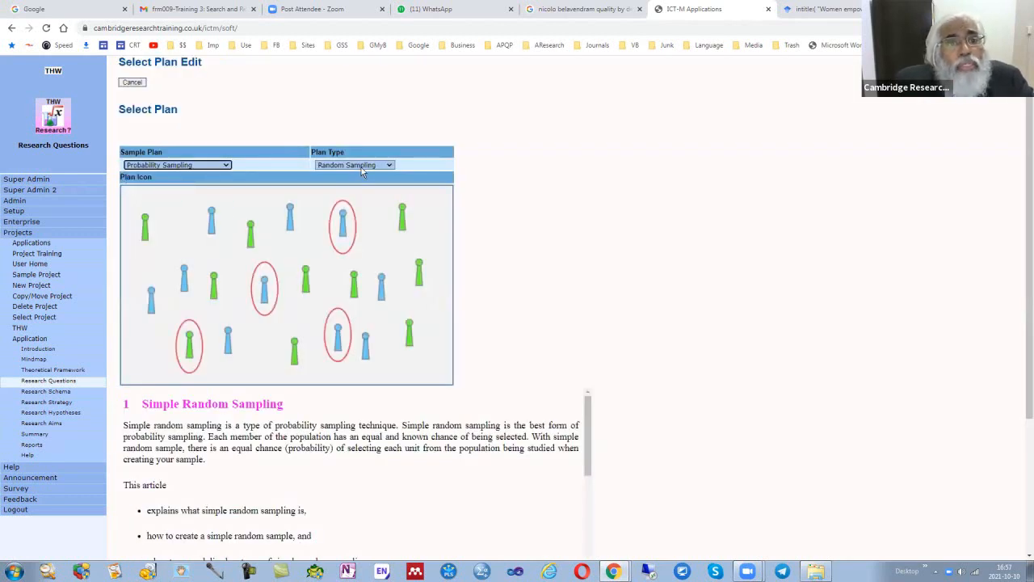
click(362, 166)
click(355, 185)
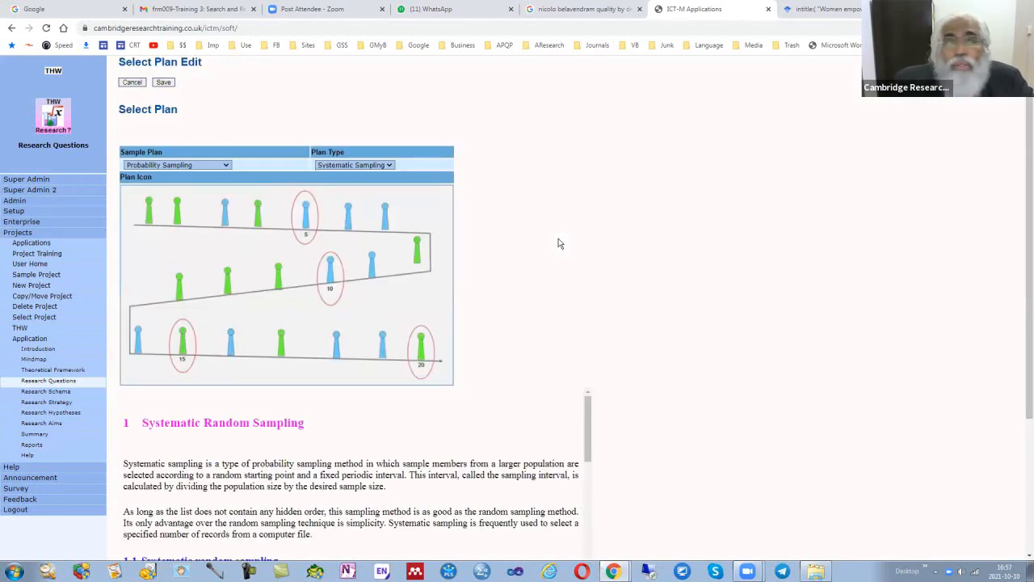
Open the Qualitative Analysis applet from the project flow and examine its code map and the code map graphs
click(54, 72)
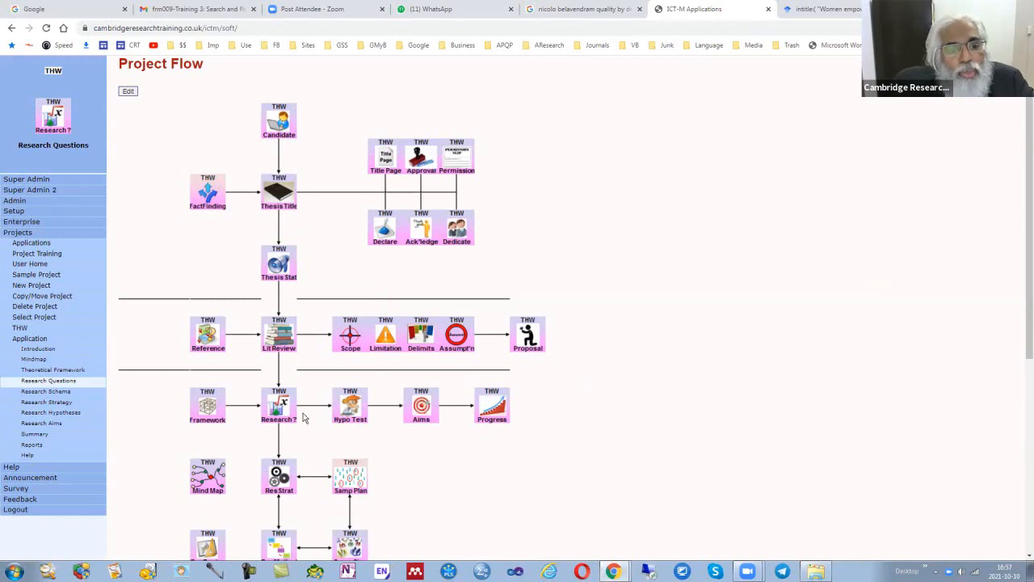
scroll(289, 419, down, 3)
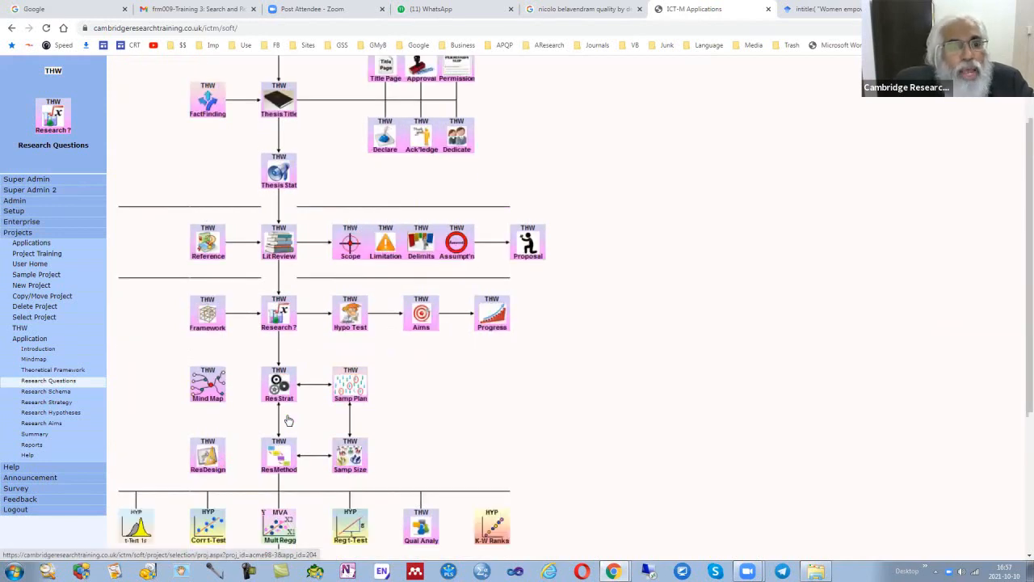
scroll(315, 392, down, 3)
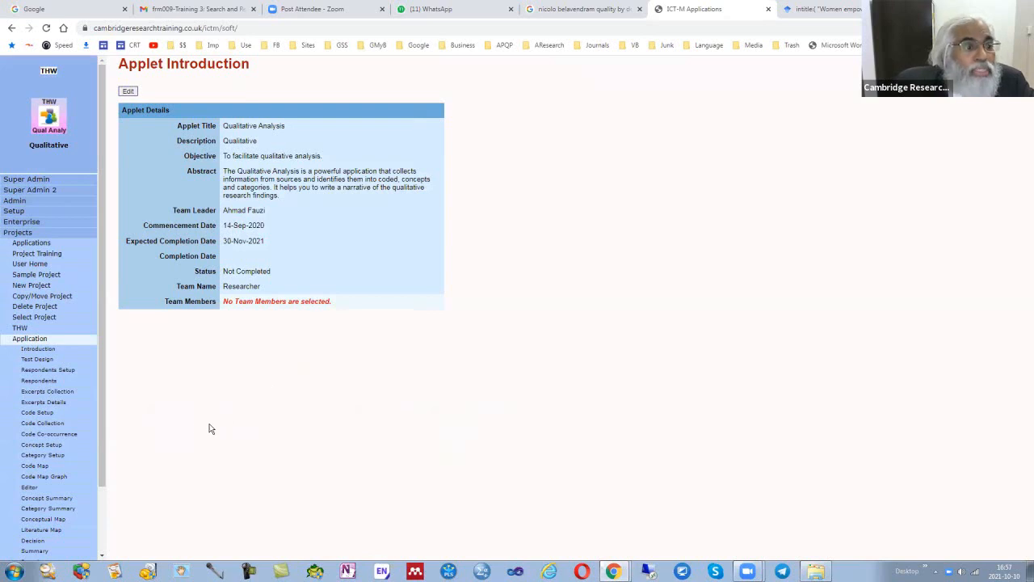
click(38, 466)
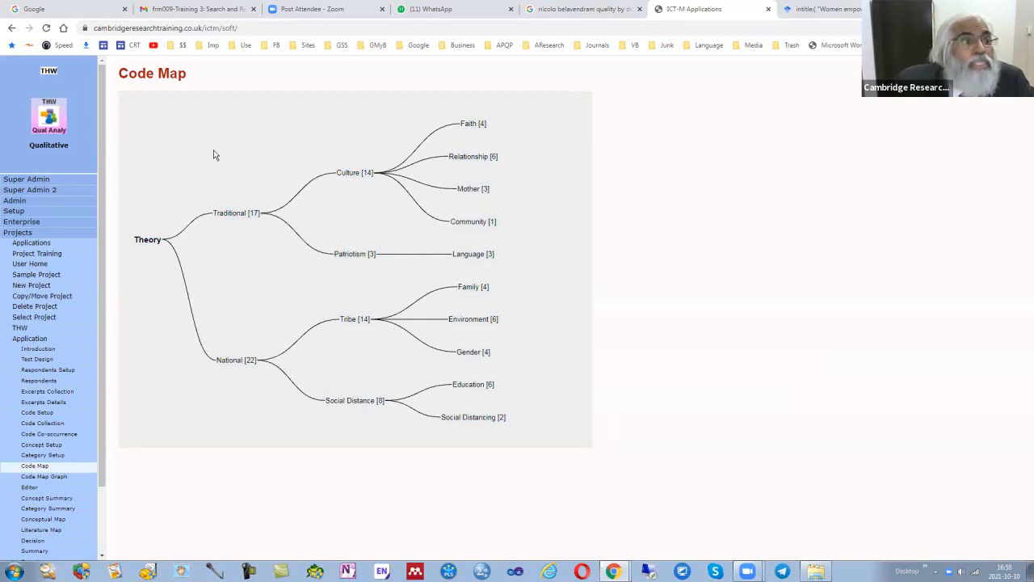
click(52, 476)
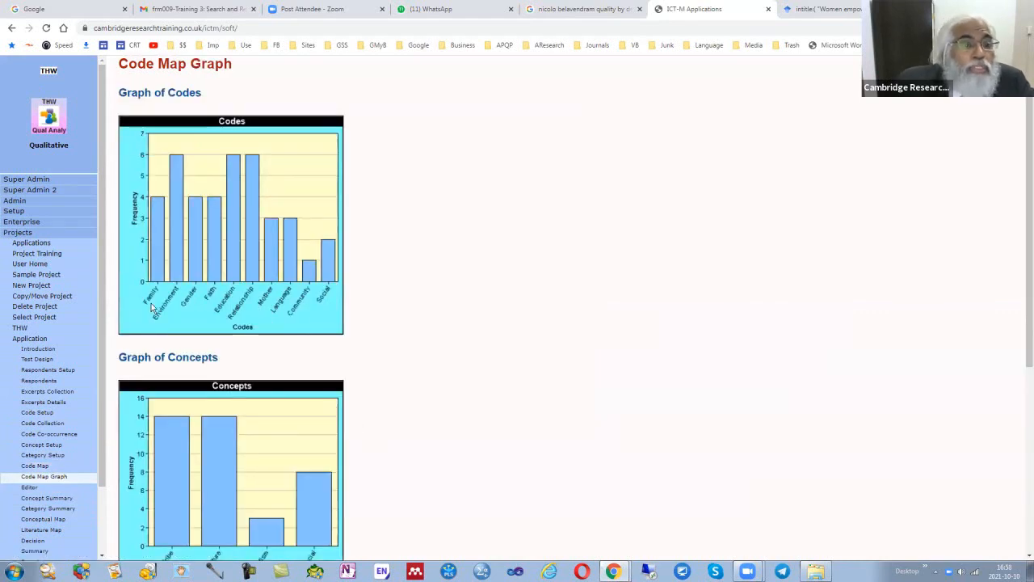
scroll(374, 331, down, 4)
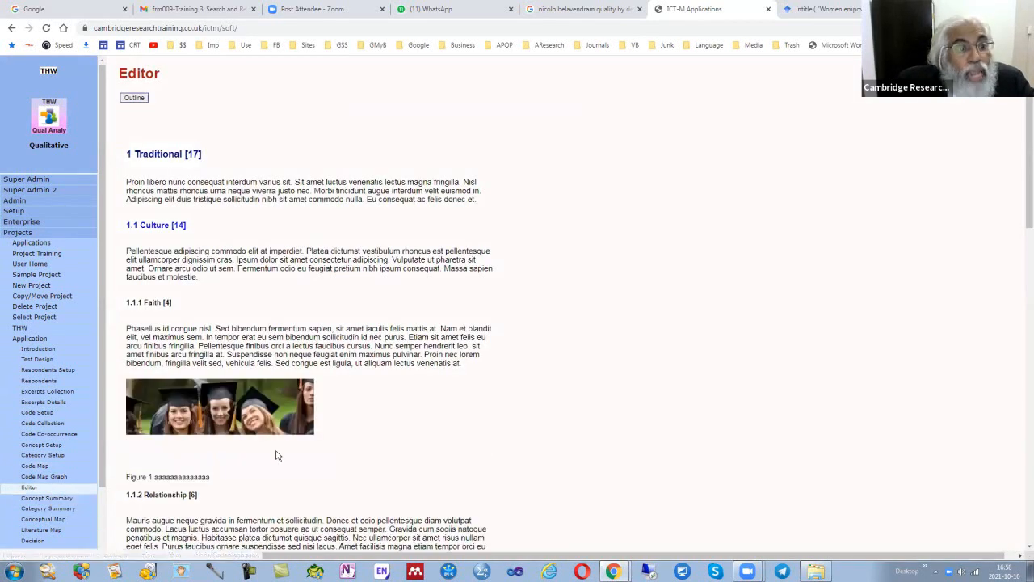
View the Concept Summary and Category Summary, and return to the findings and conclusion applets in the project flow
click(63, 509)
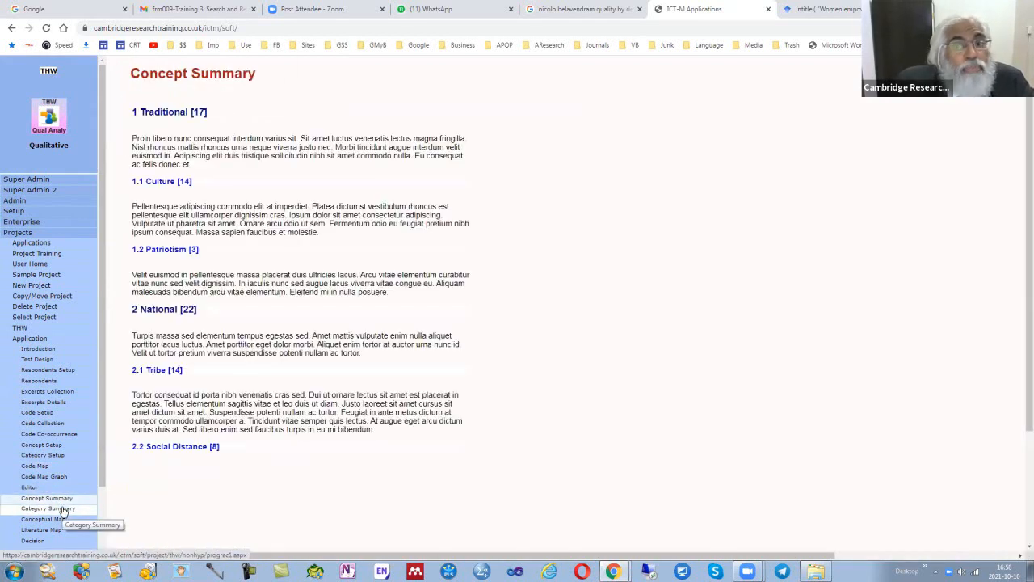
click(63, 509)
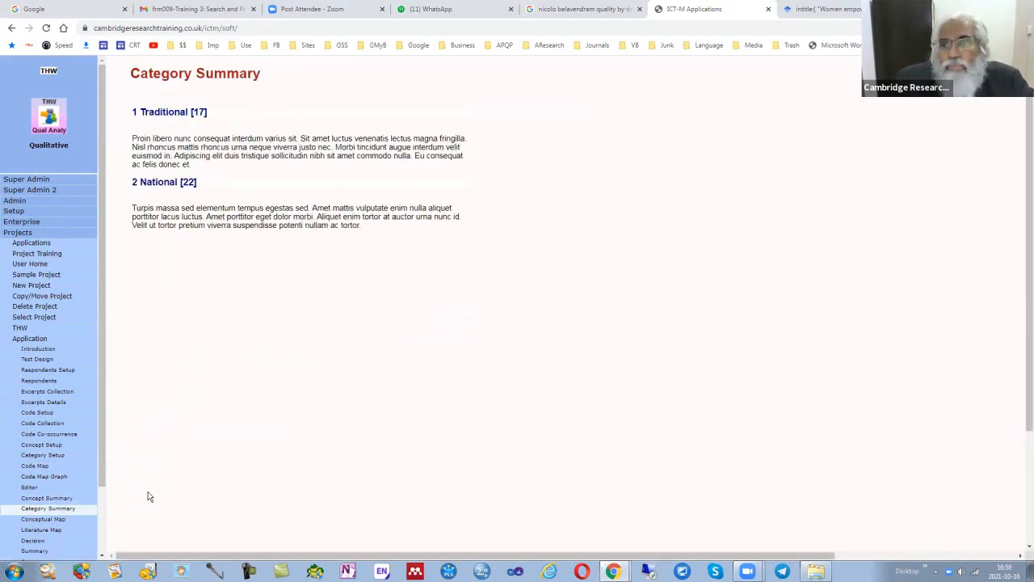
click(147, 156)
scroll(339, 436, down, 3)
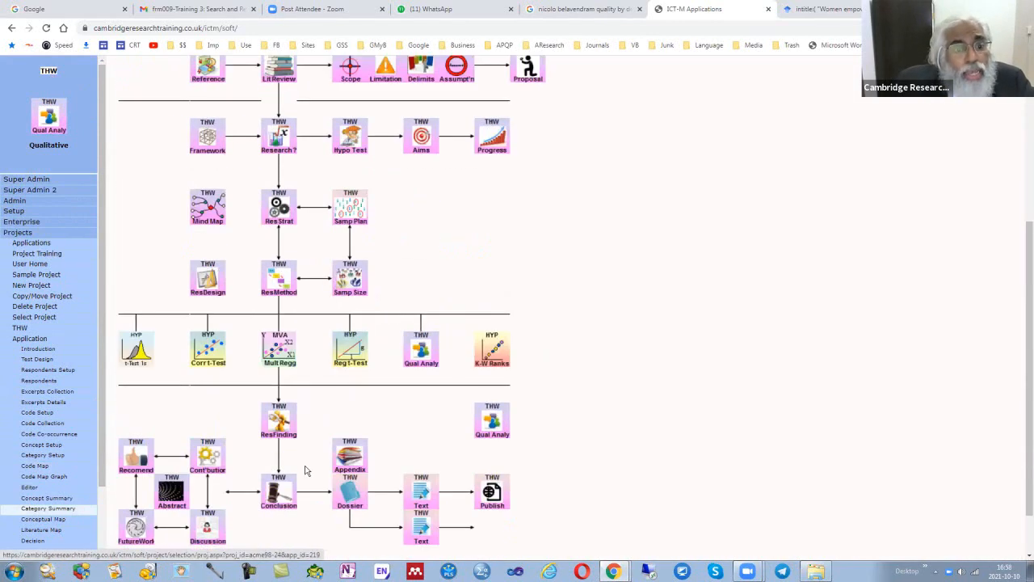
scroll(305, 477, down, 1)
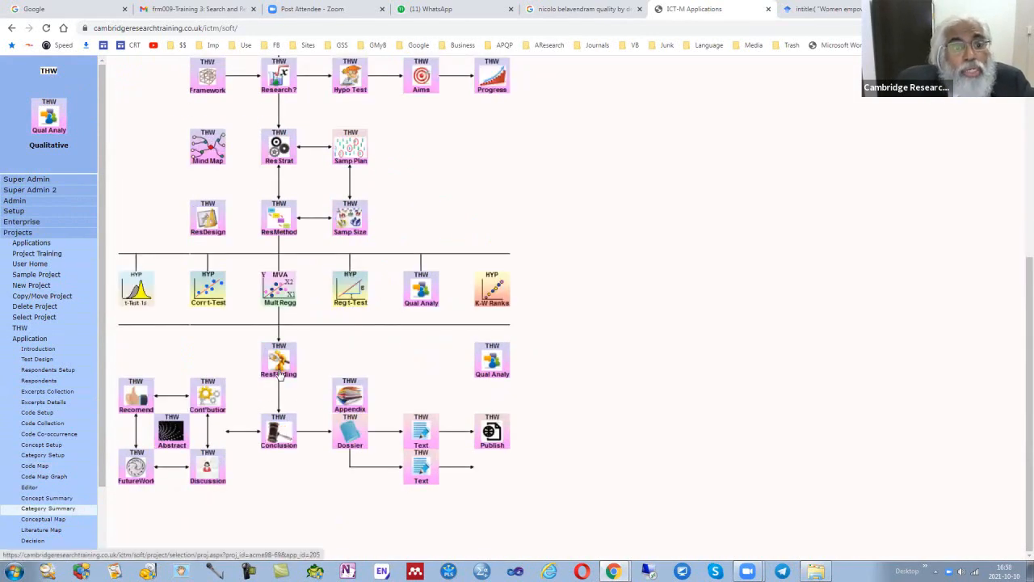
Open the Research Findings applet from the project flow and review the findings and conclusions of all listed tests
click(280, 374)
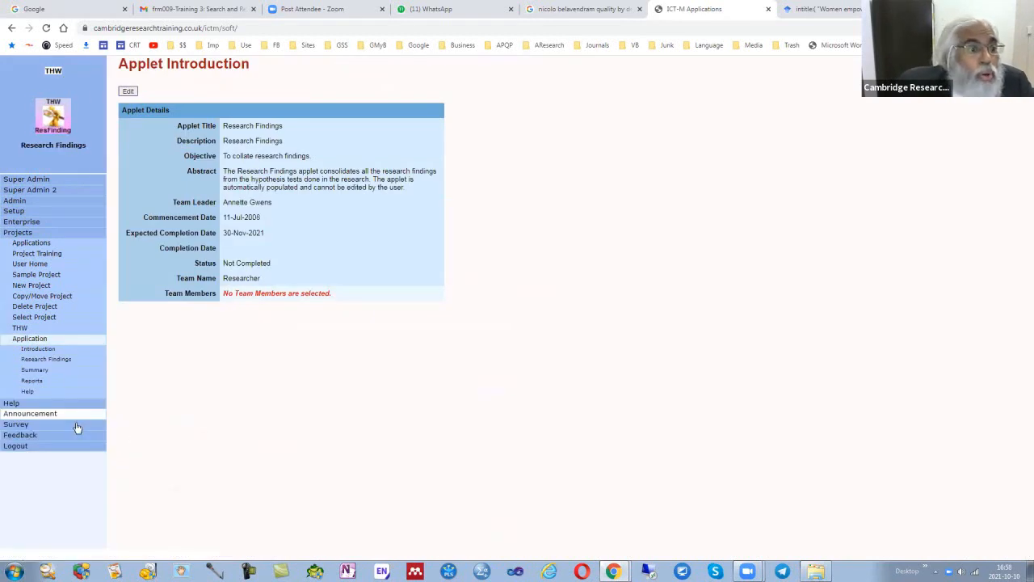
click(44, 360)
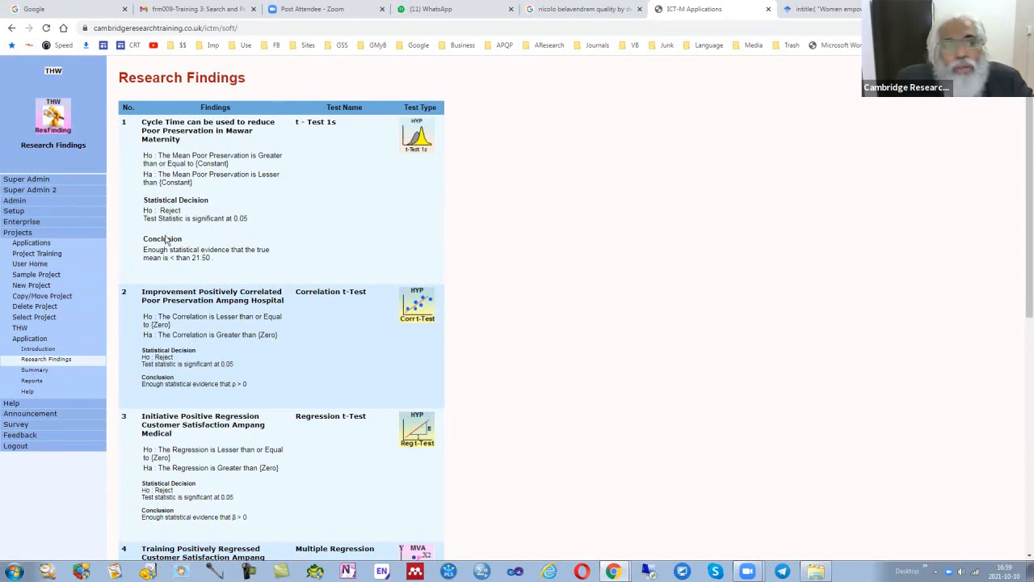
scroll(217, 338, down, 5)
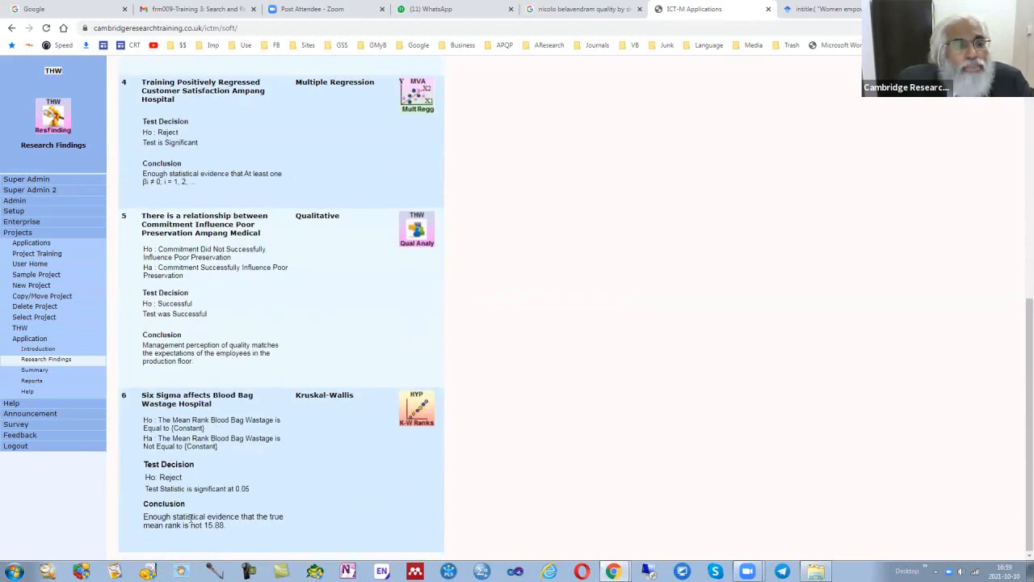
scroll(210, 356, up, 3)
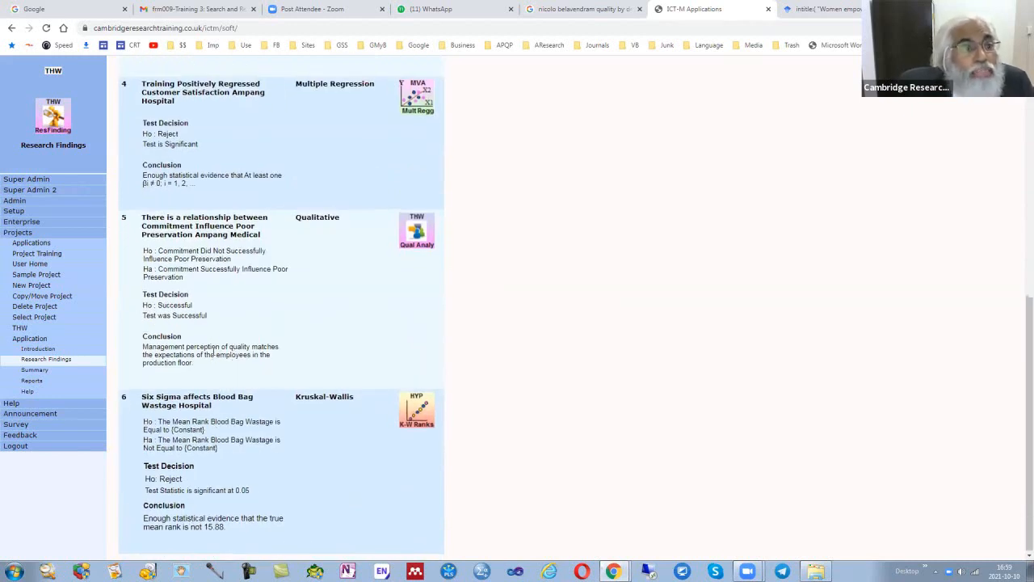
scroll(214, 326, up, 1)
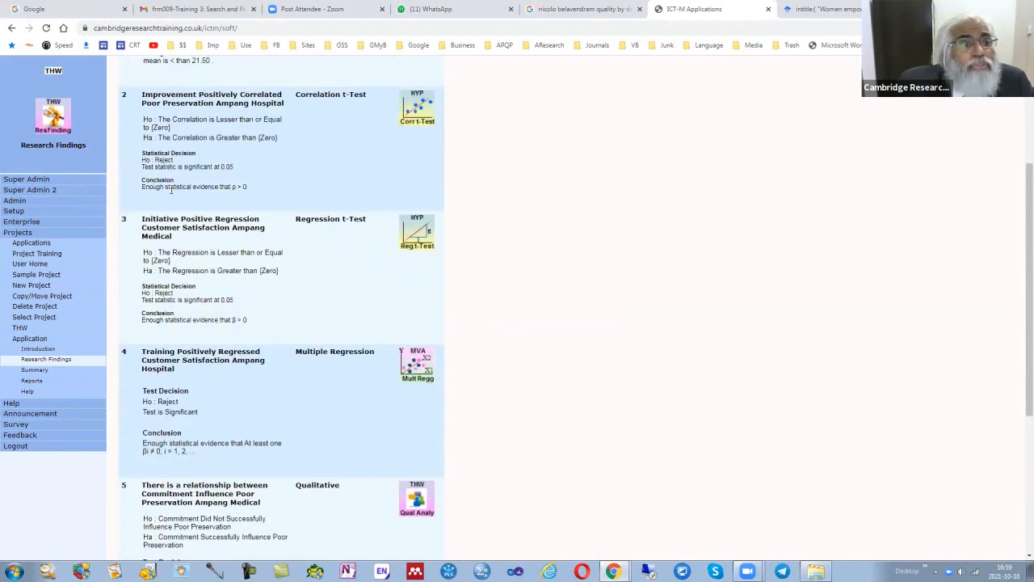
scroll(218, 343, down, 1)
scroll(218, 343, down, 3)
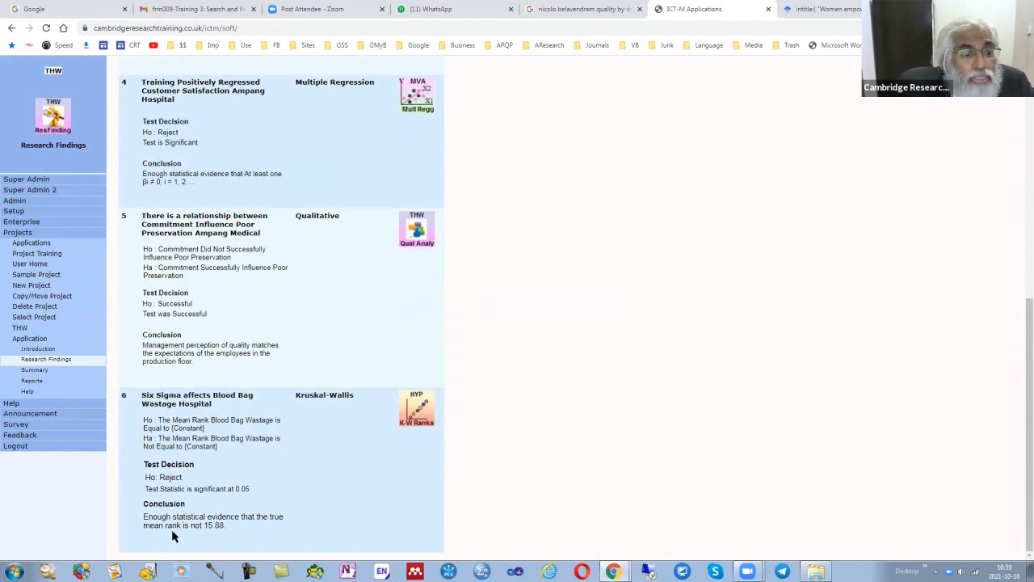
Return to the project flow, open the Research Conclusion applet and examine the overall conclusion statement and the first aim
click(59, 74)
scroll(314, 364, down, 5)
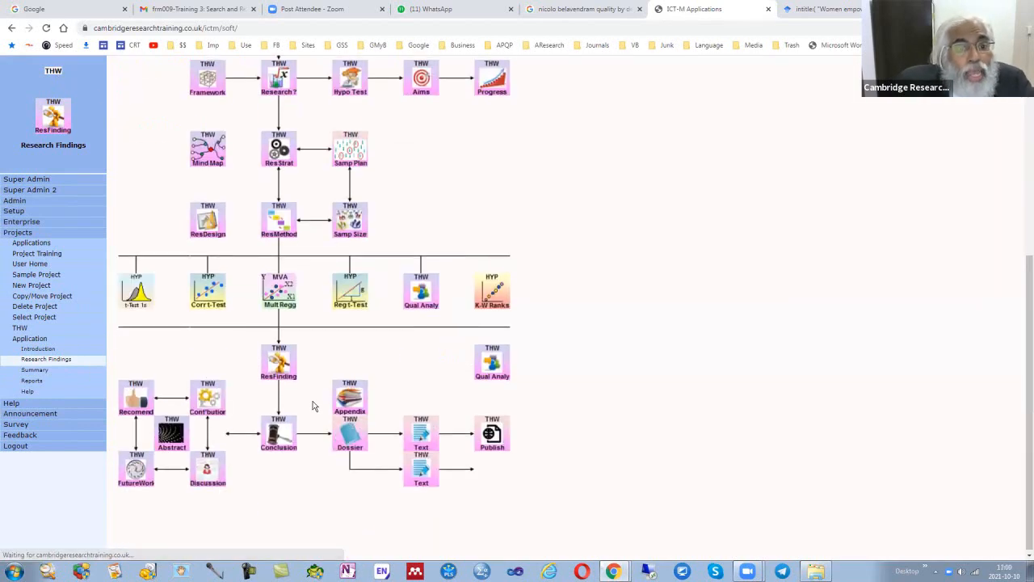
click(283, 434)
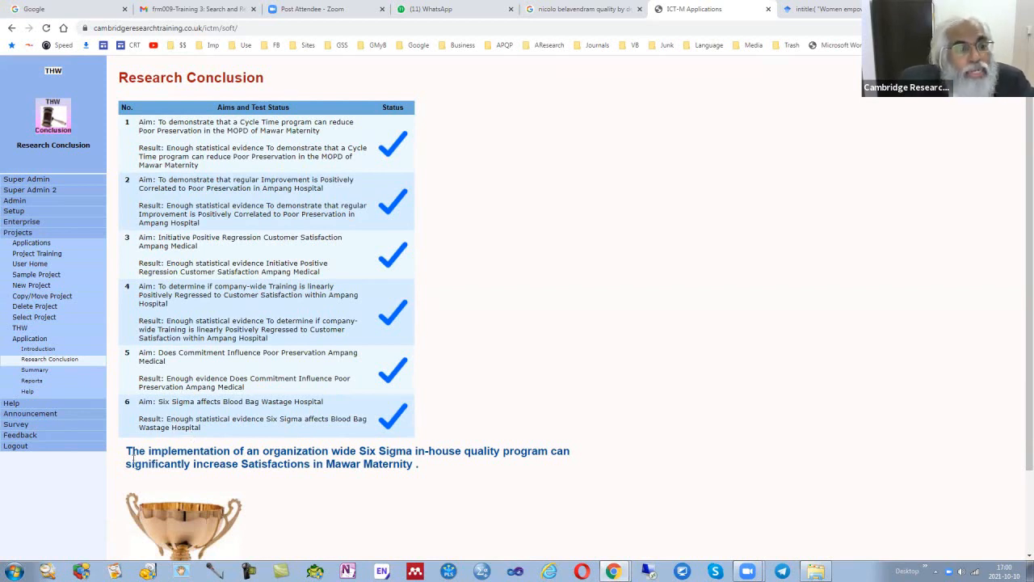
drag(127, 453, 441, 466)
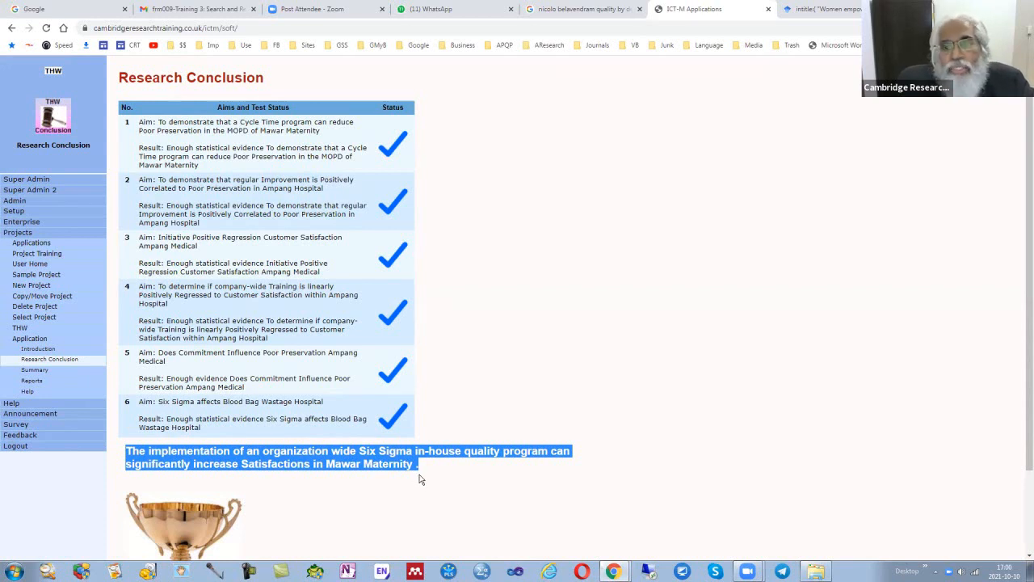
click(460, 420)
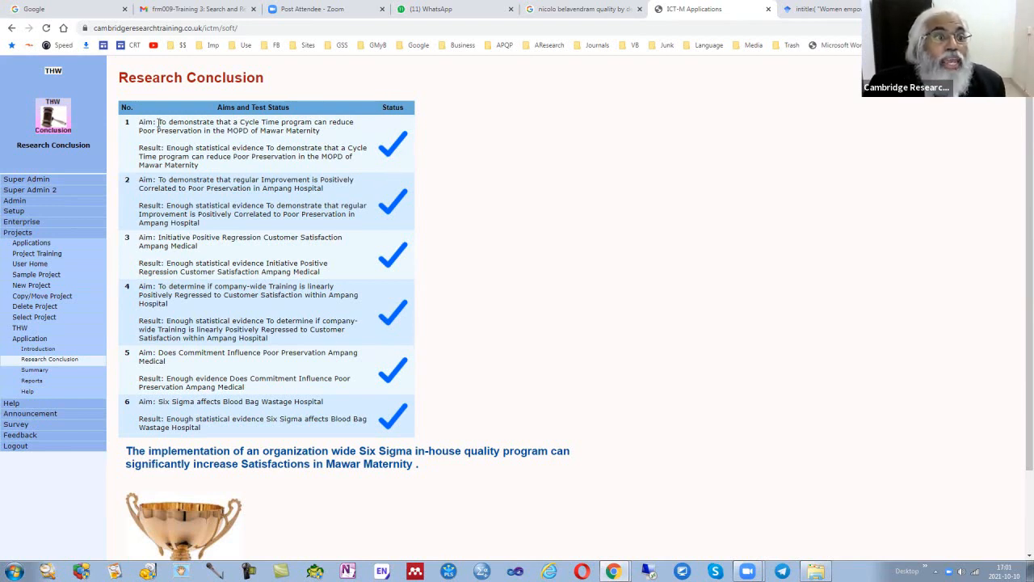
drag(159, 122, 359, 142)
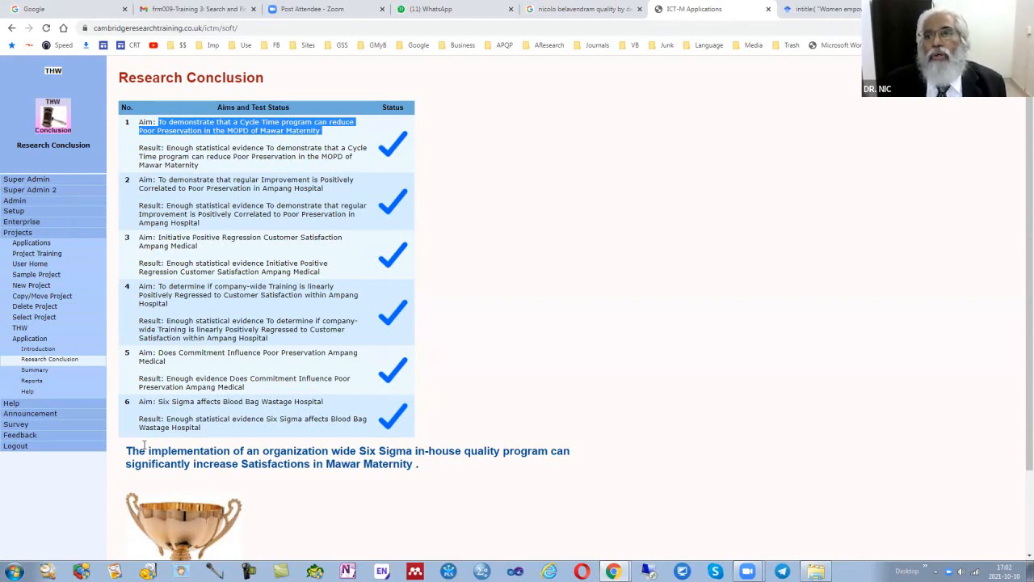
Go back to the project flow, open the References applet, and view its managed sources and the formatted reference list
click(55, 72)
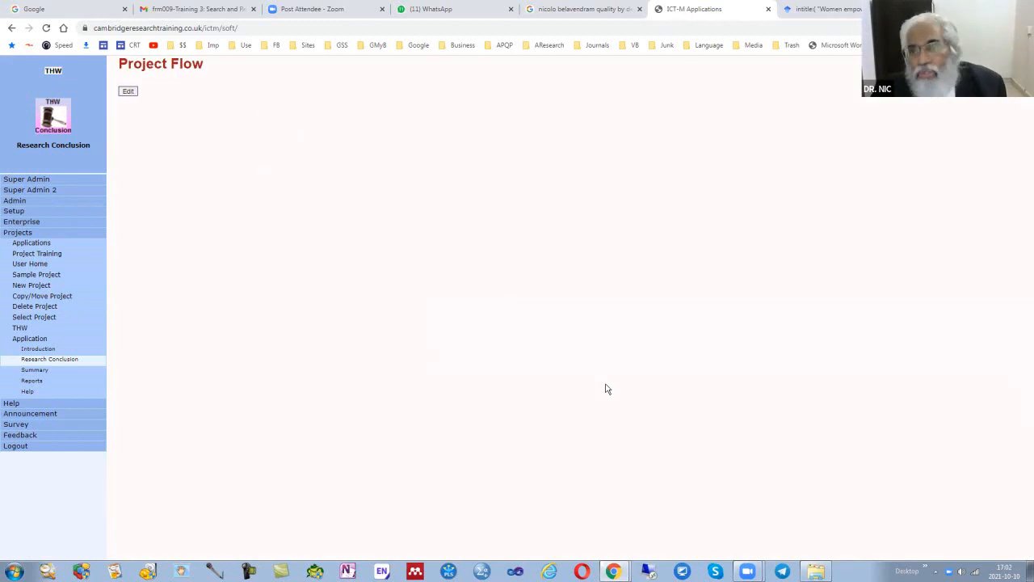
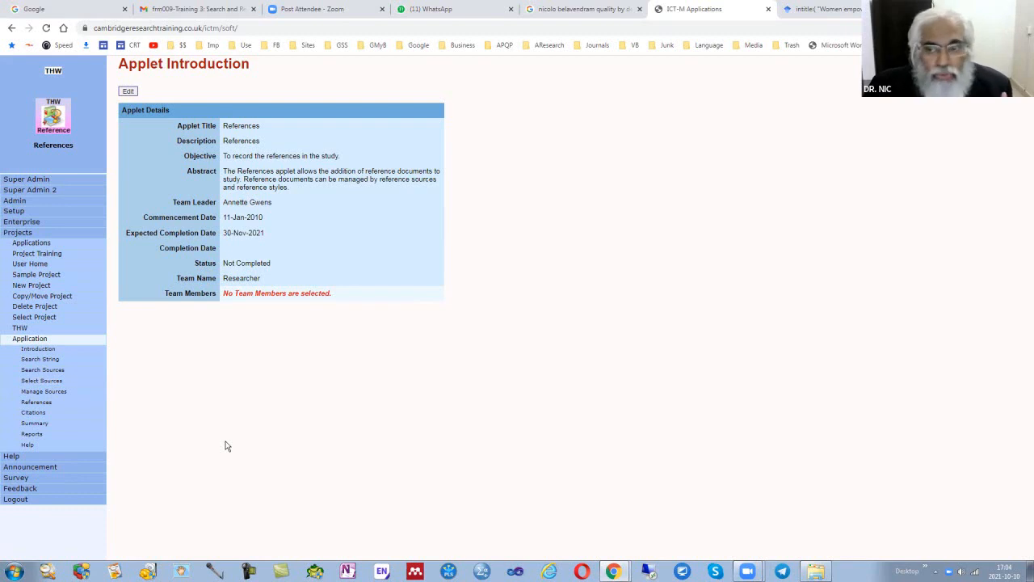
click(54, 395)
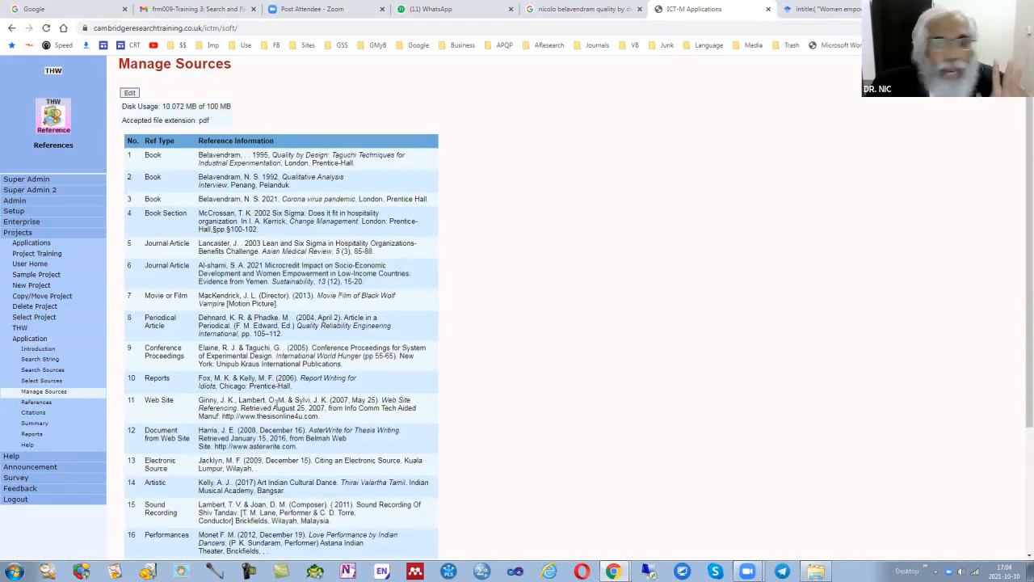
click(43, 405)
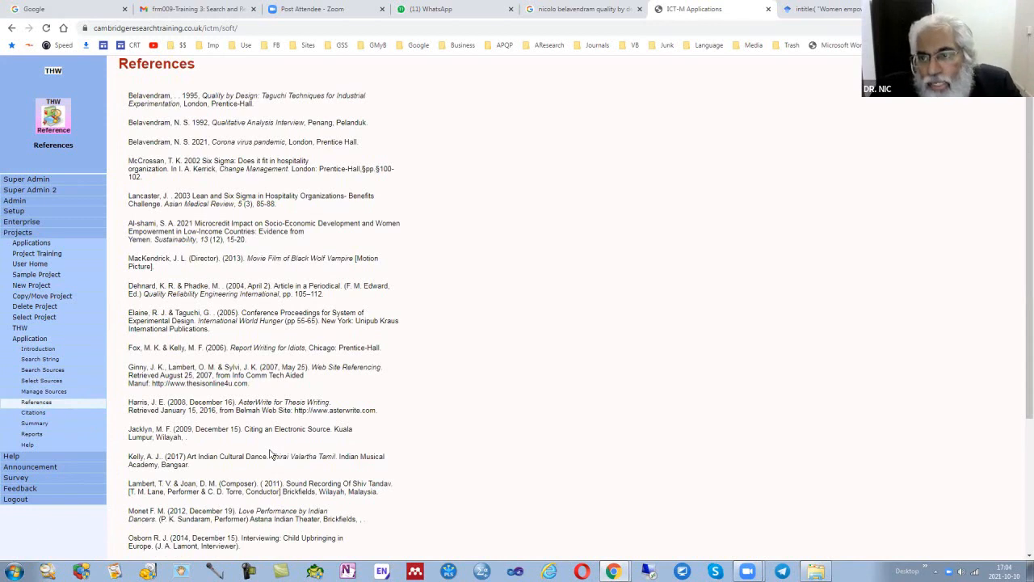
Open the managed sources for editing and switch their reference style to APA 6th Ed
click(54, 393)
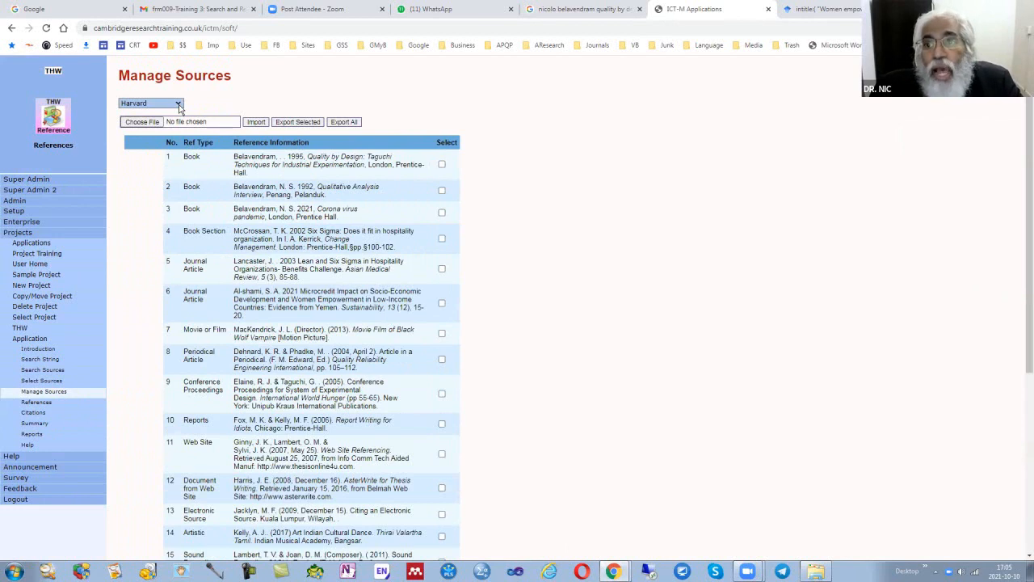
click(180, 107)
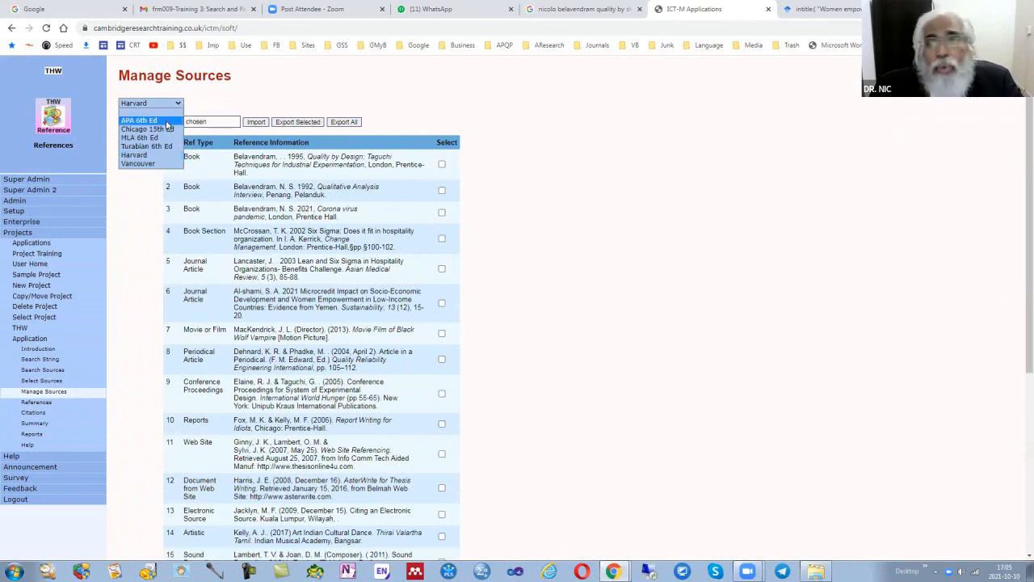
click(140, 161)
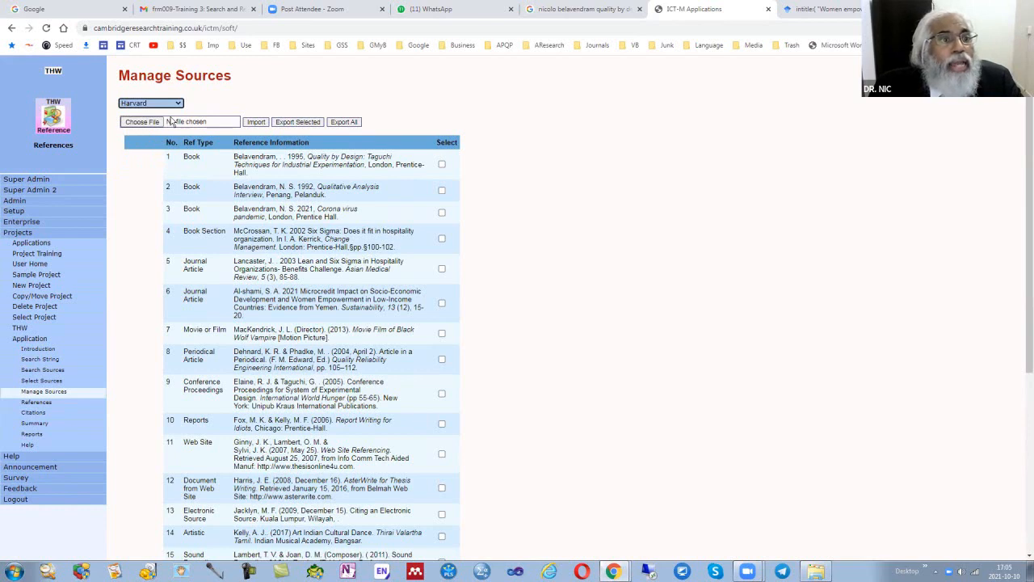
click(136, 263)
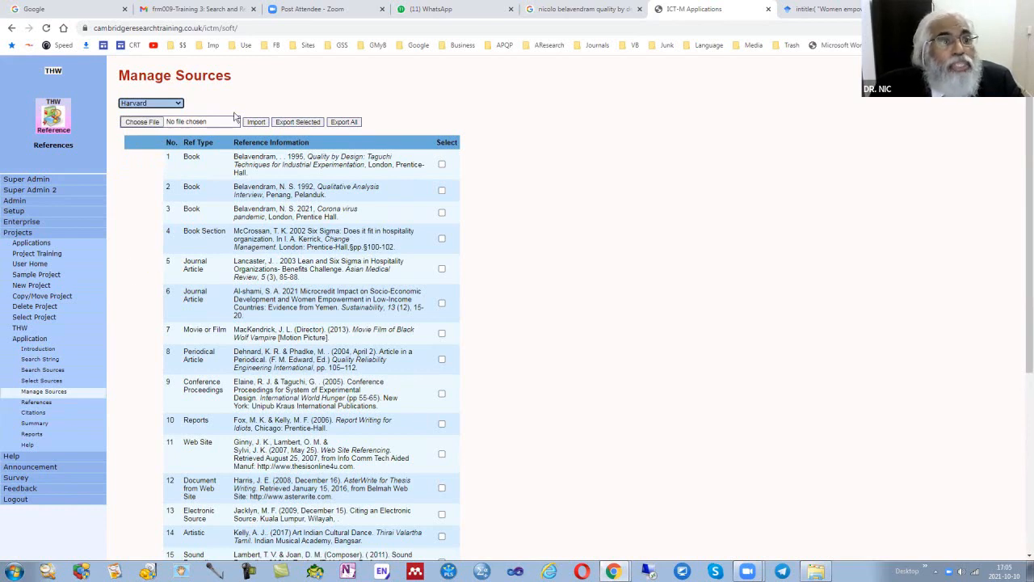
click(178, 103)
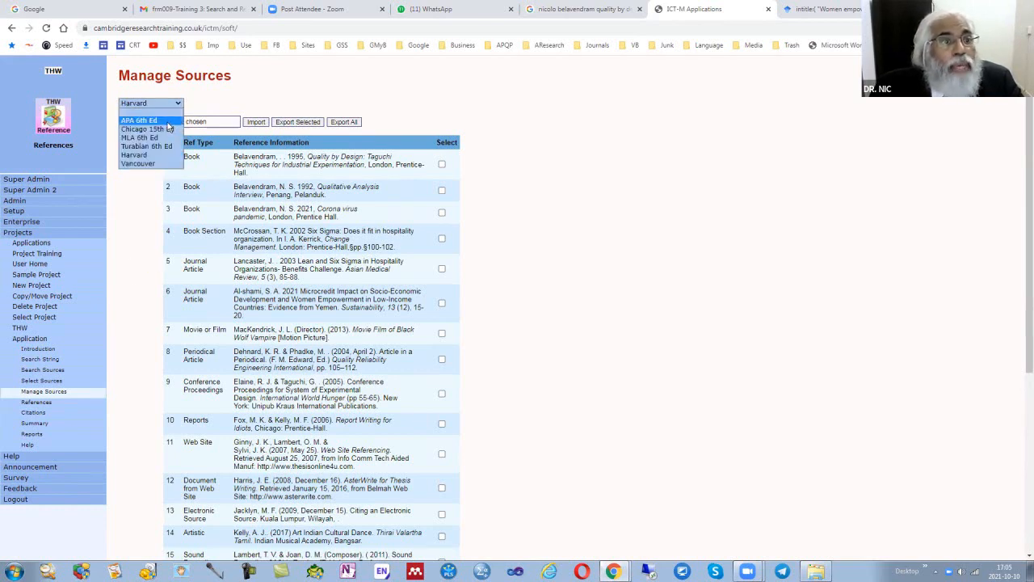
click(154, 114)
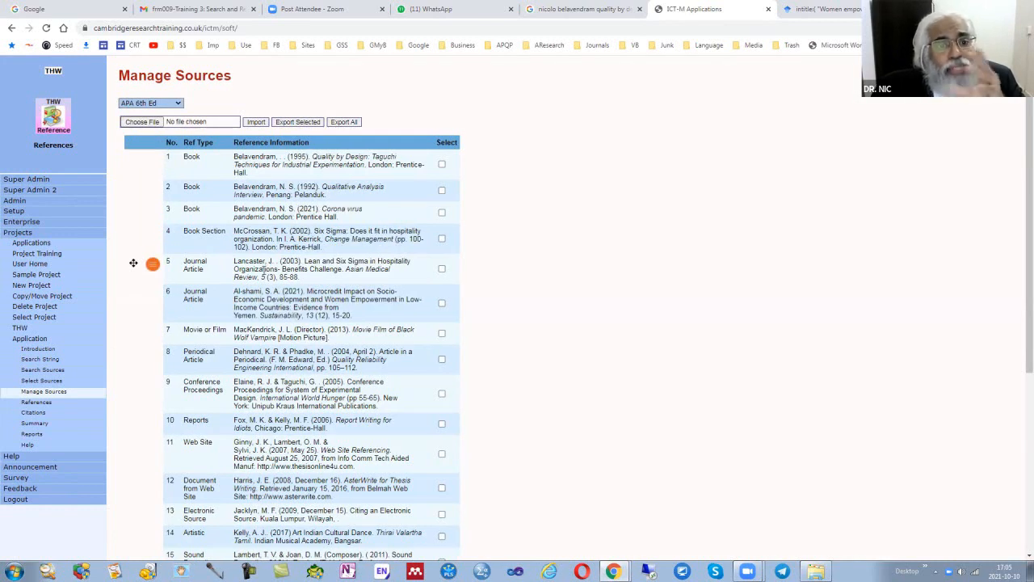
Try the Turabian 6th Ed and MLA 6th Ed styles on the sources, and set the style back to Harvard
click(178, 105)
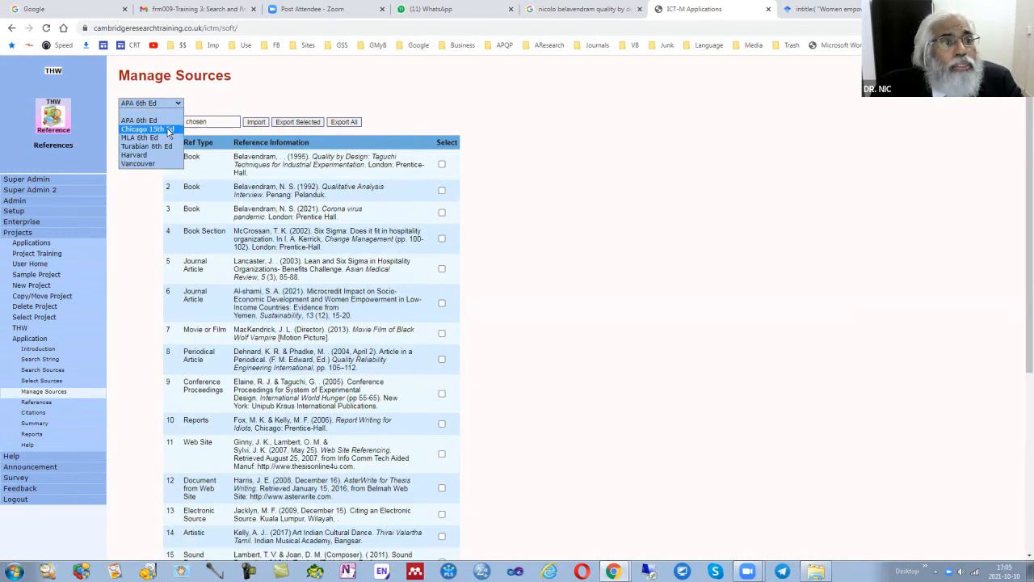
click(161, 145)
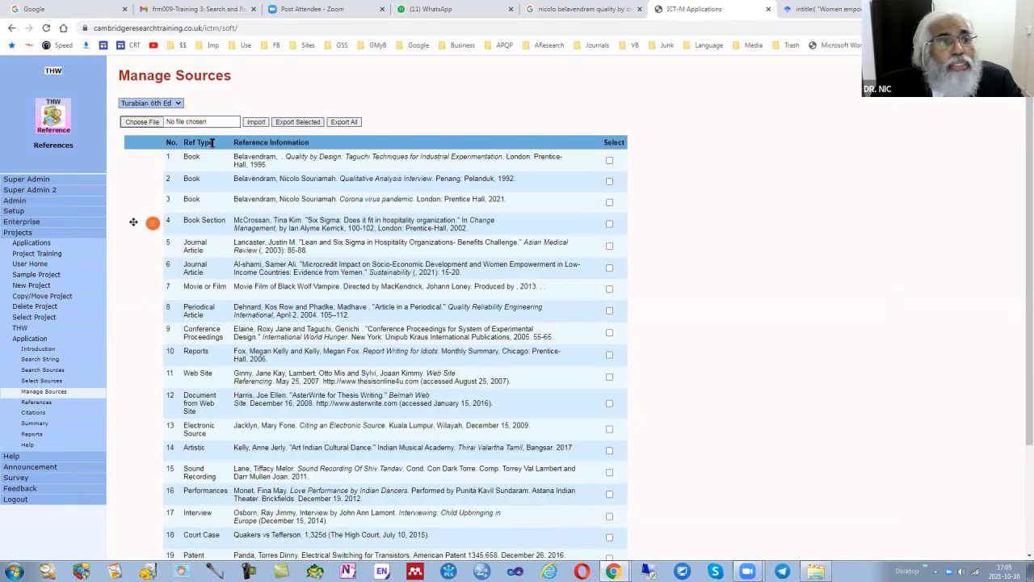
click(177, 105)
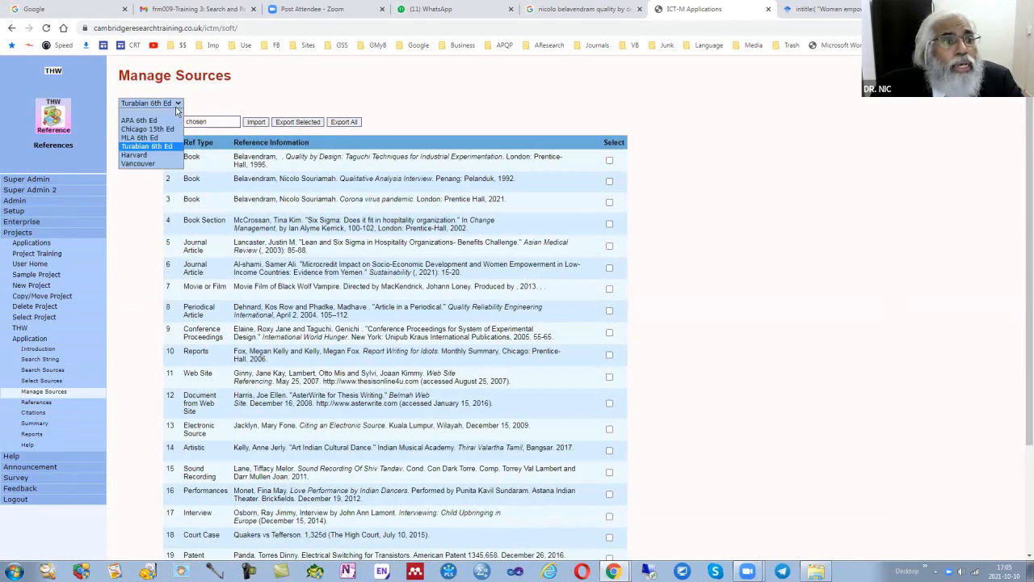
click(158, 147)
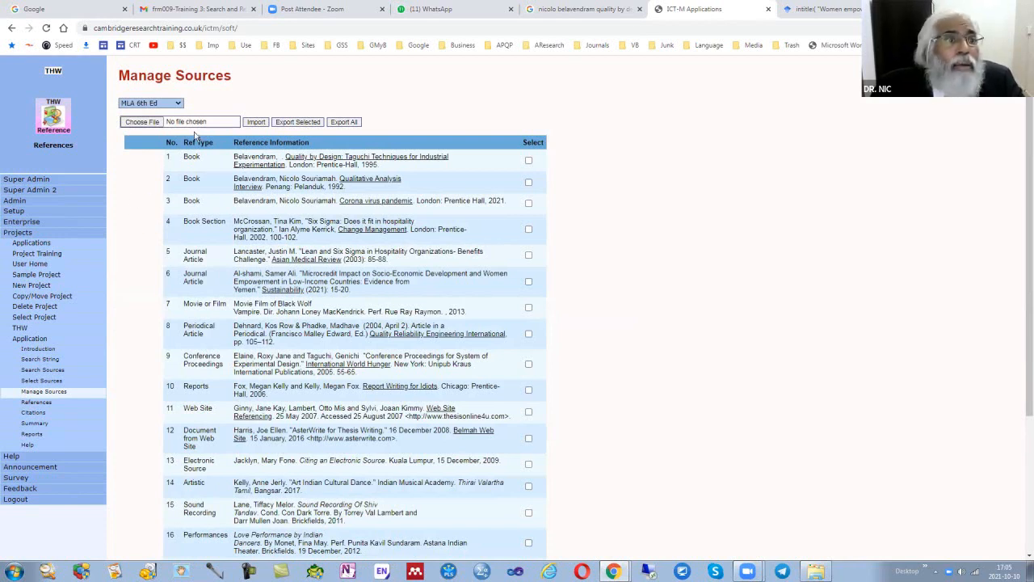
click(175, 104)
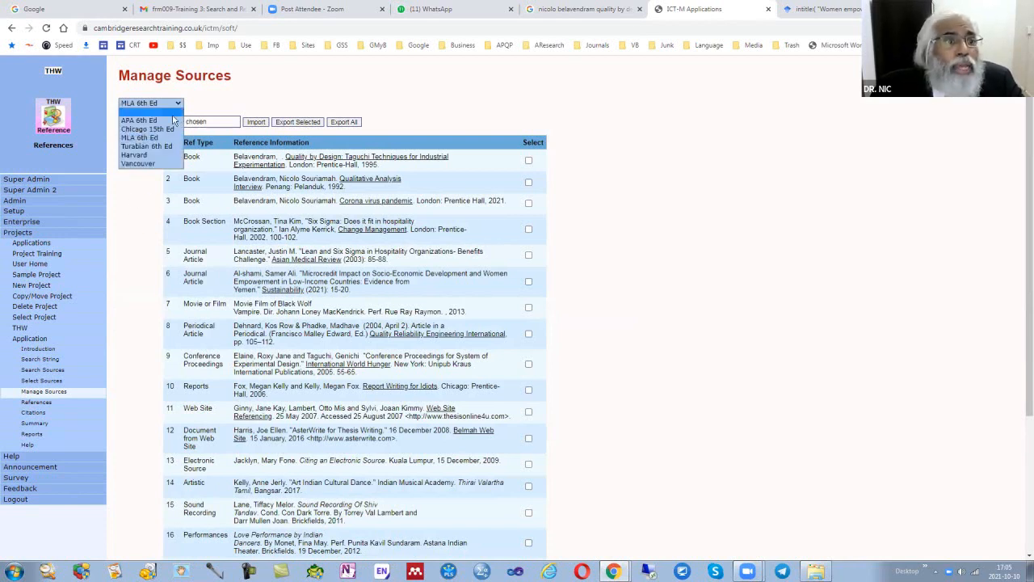
click(155, 155)
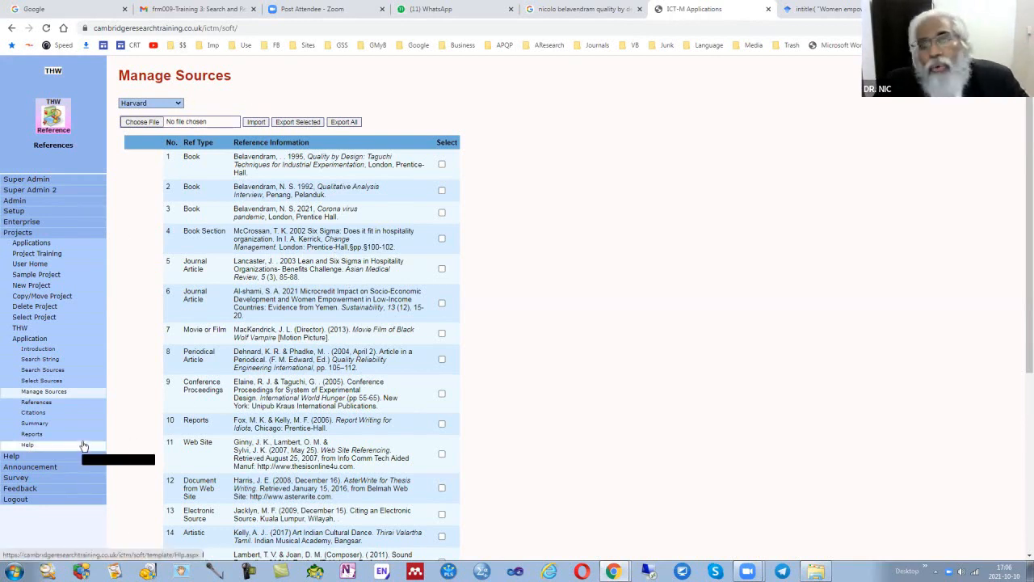
Review the reference list and the citations, and open the References page of the report as a Word preview
click(42, 408)
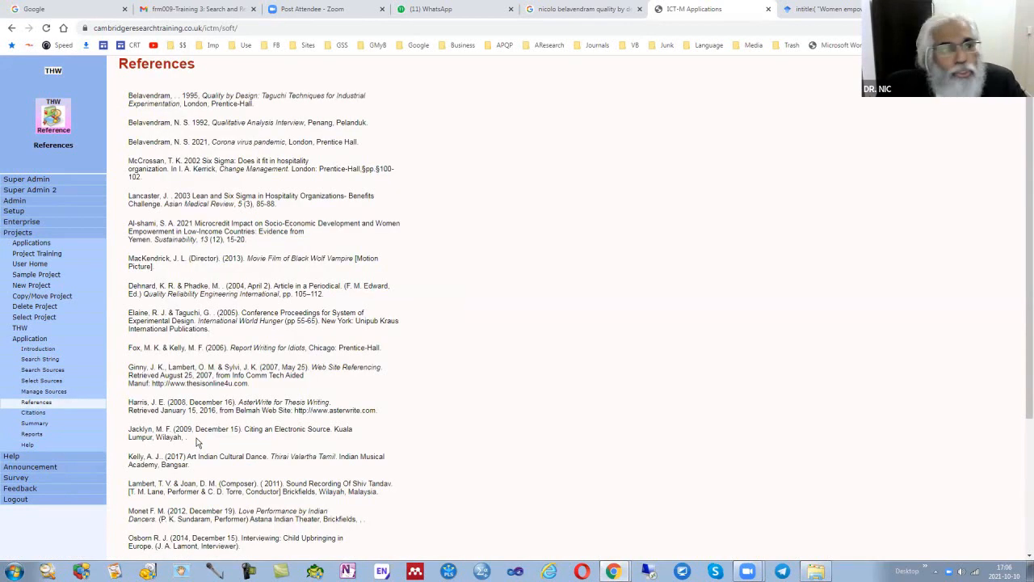
click(54, 413)
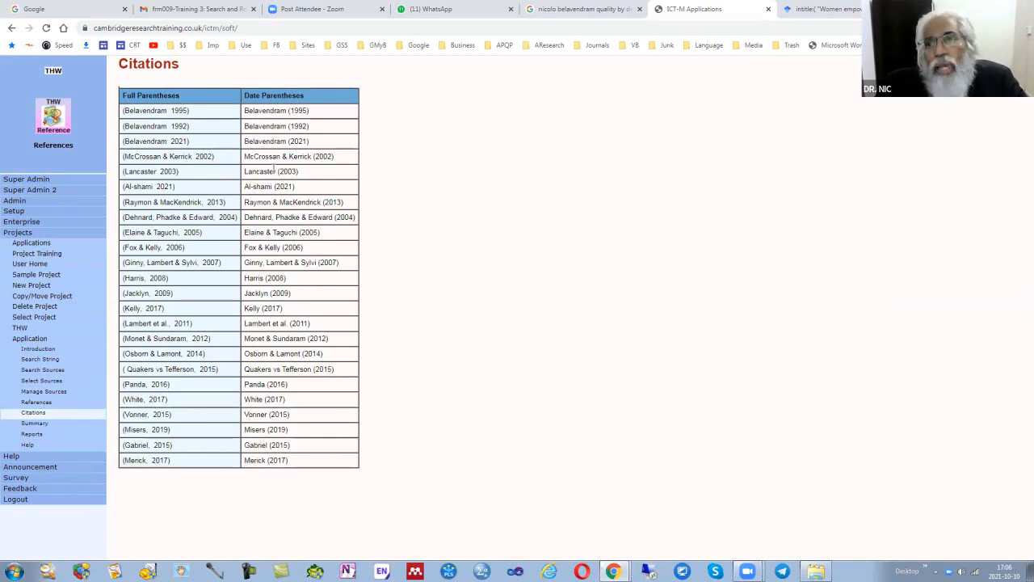
click(35, 434)
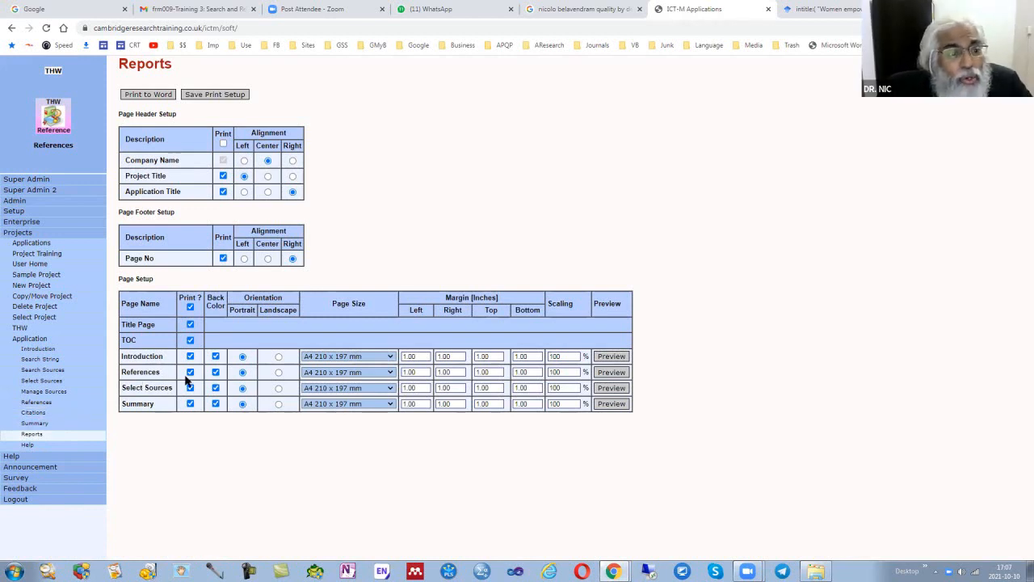
click(618, 377)
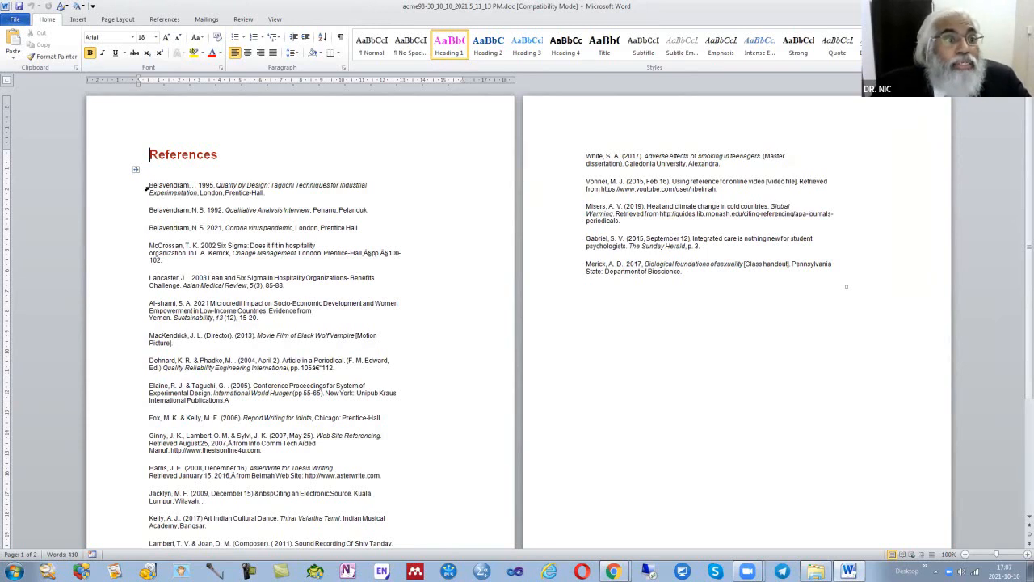
Select the whole references table in the Word document and convert it to text separated by paragraph marks
drag(148, 187, 699, 280)
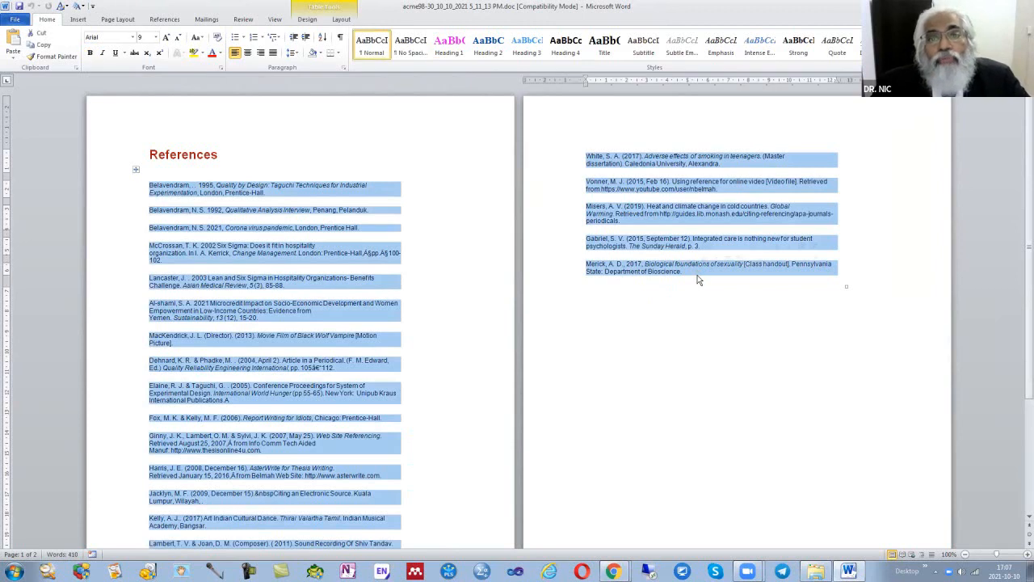
click(341, 22)
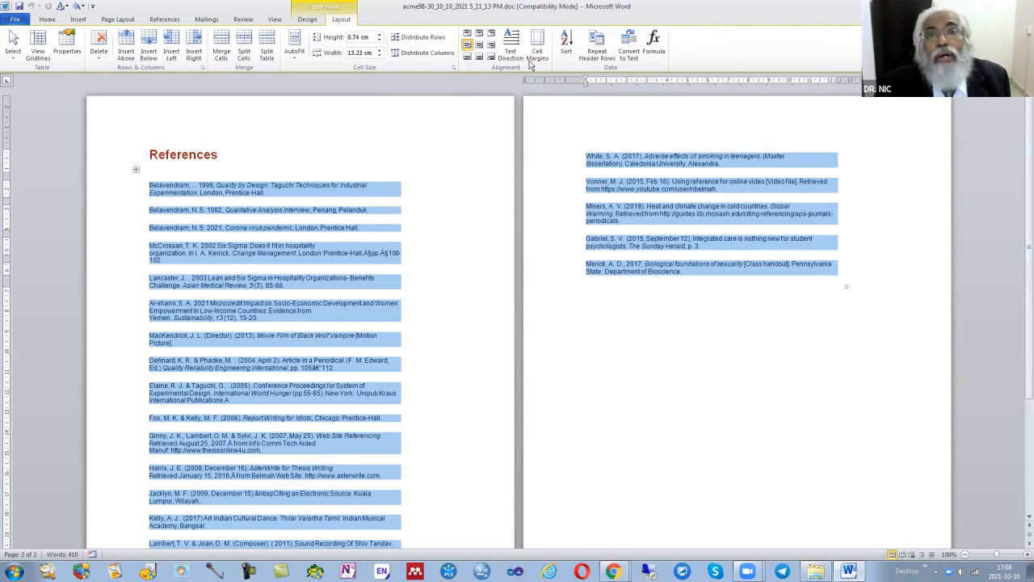
click(630, 47)
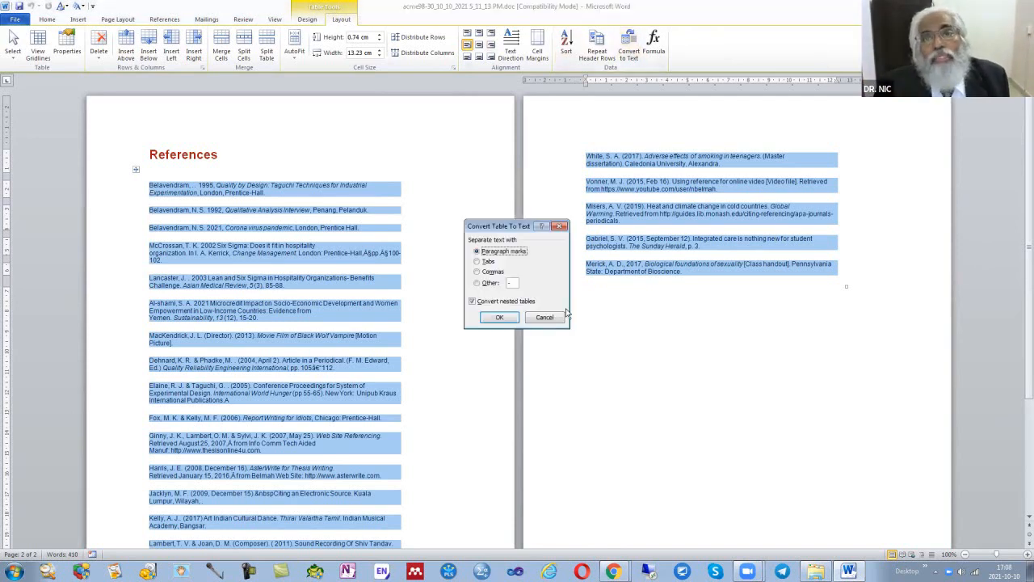
click(507, 317)
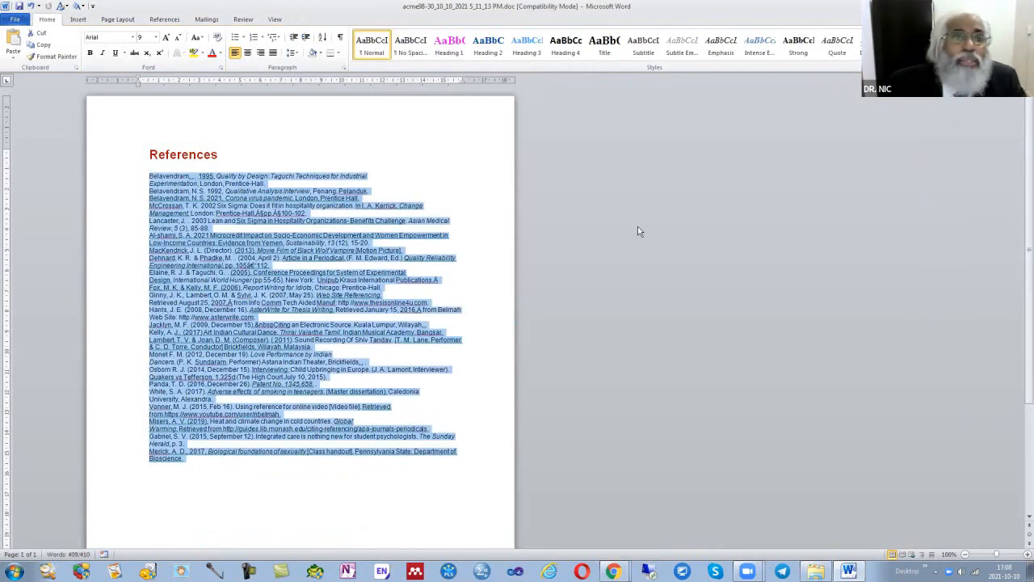
Format the selected reference paragraphs with 12 pt spacing before, 6 pt after and a 1.27 cm hanging indent
right_click(303, 308)
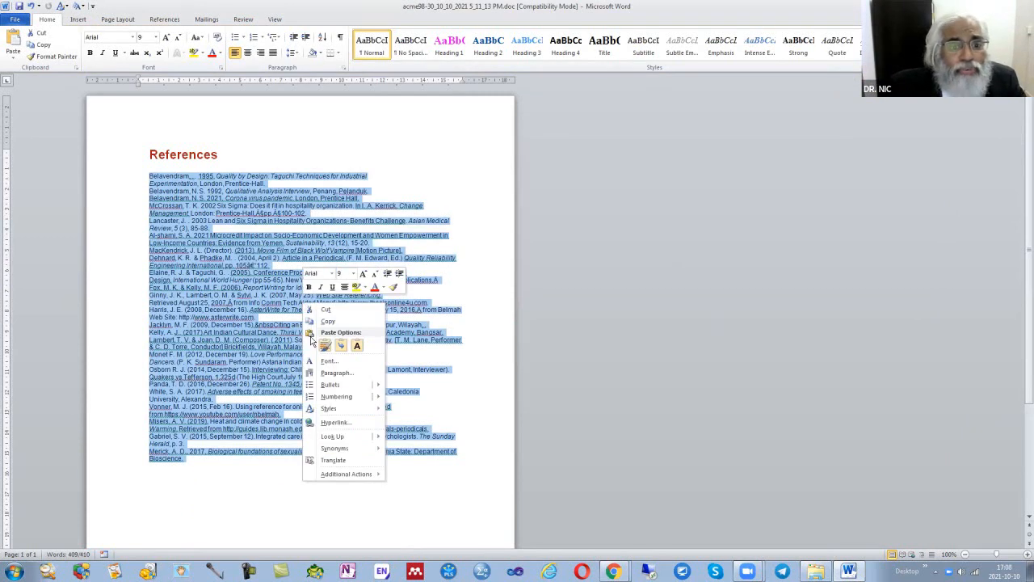
click(339, 376)
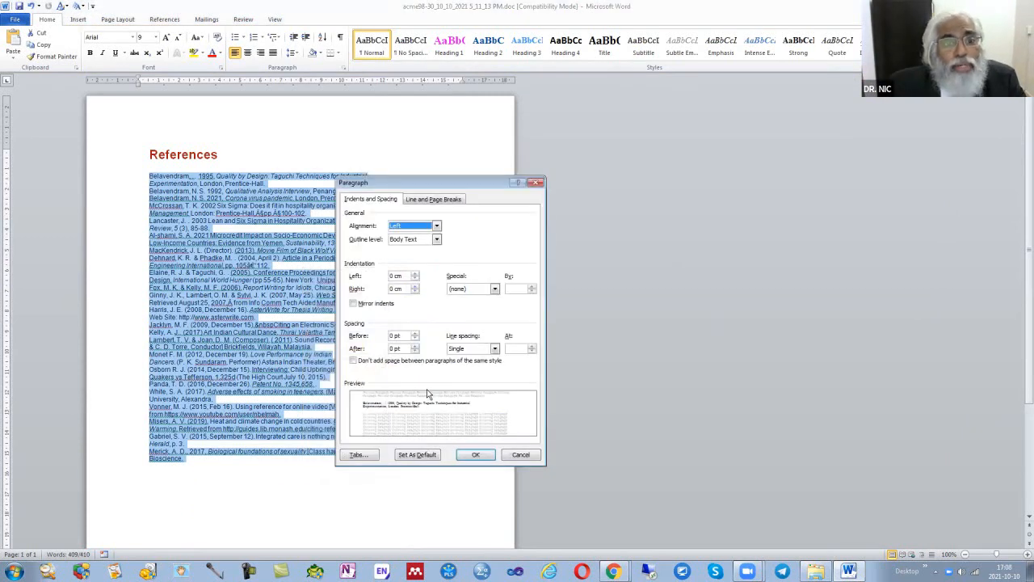
click(415, 336)
click(415, 335)
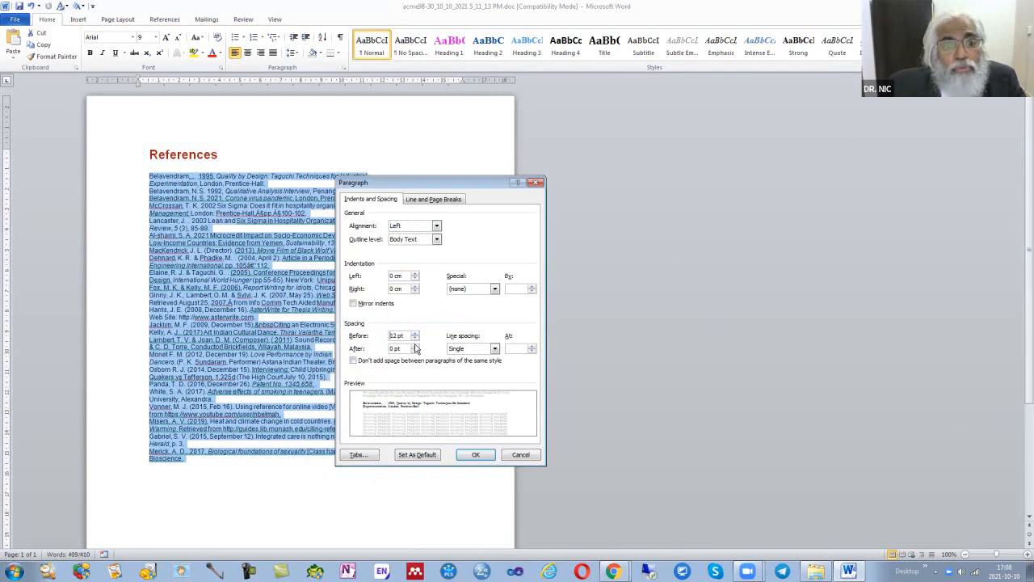
click(414, 345)
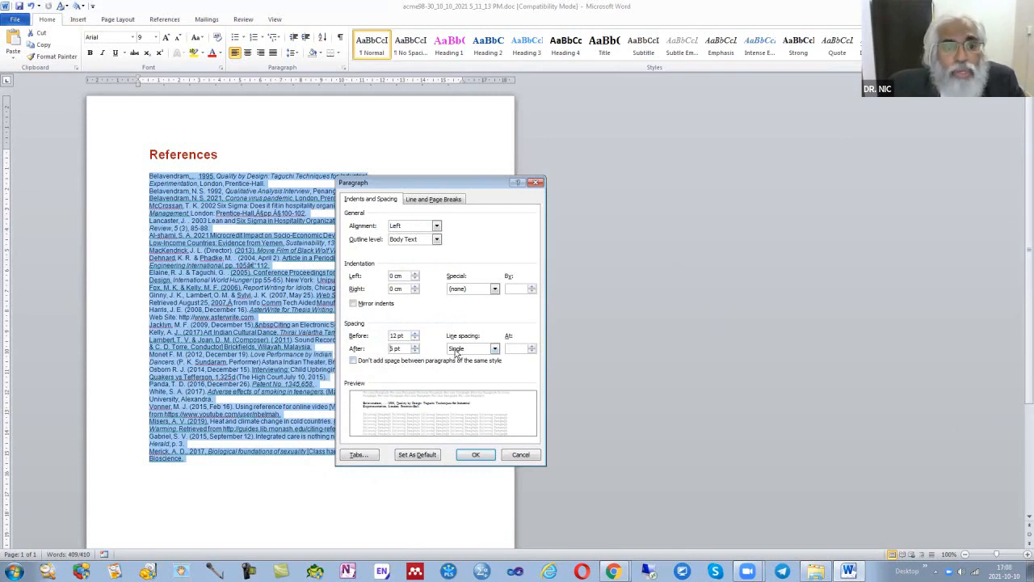
click(482, 291)
click(474, 313)
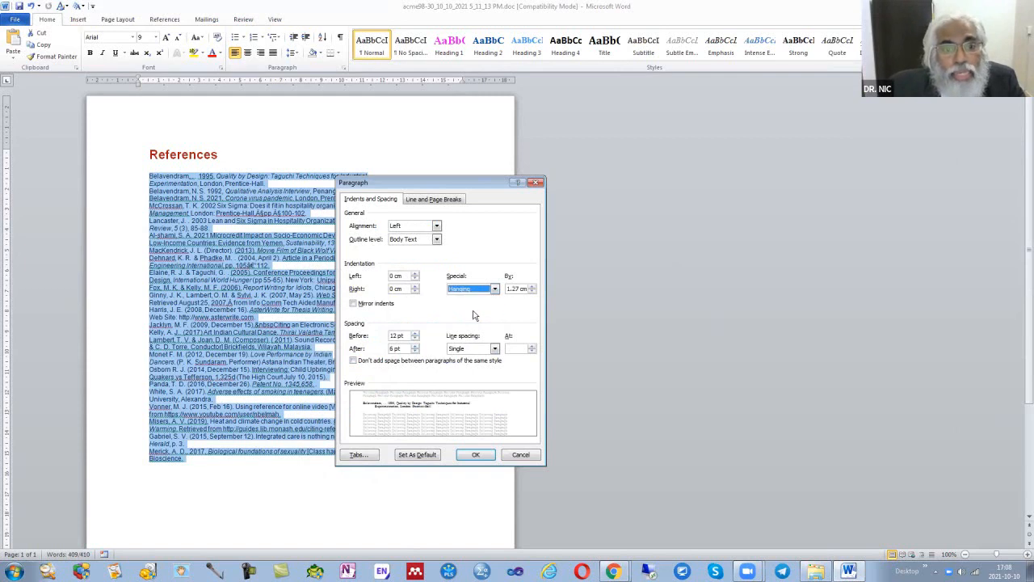
click(475, 455)
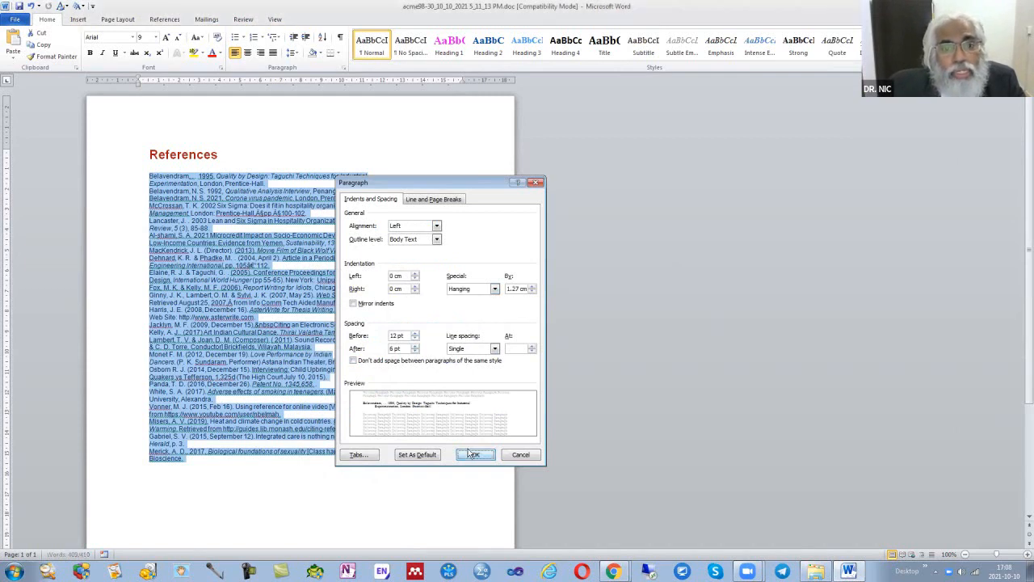
click(602, 371)
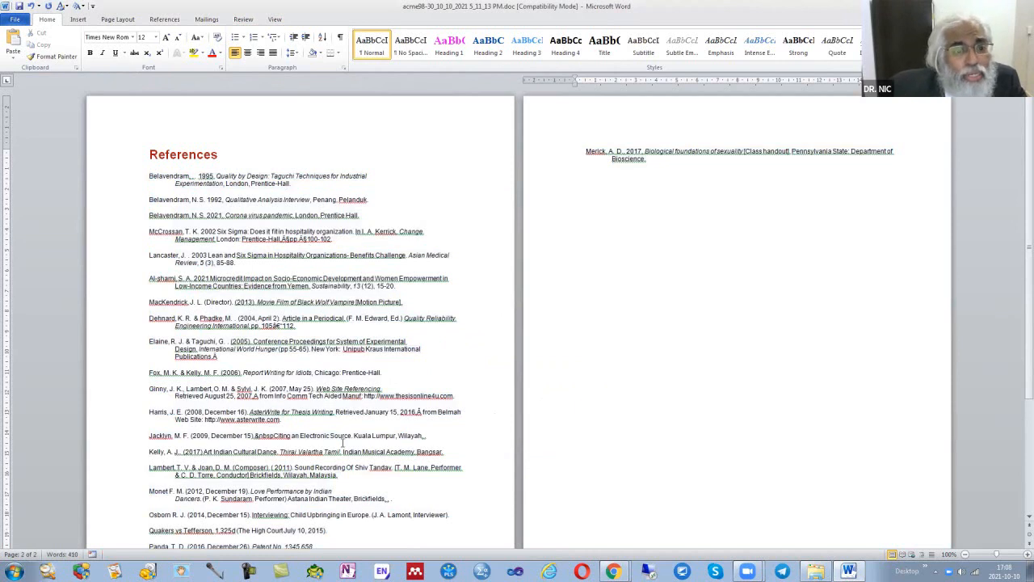
Hide the spelling and grammar errors in this document only through Word's proofing options
click(17, 21)
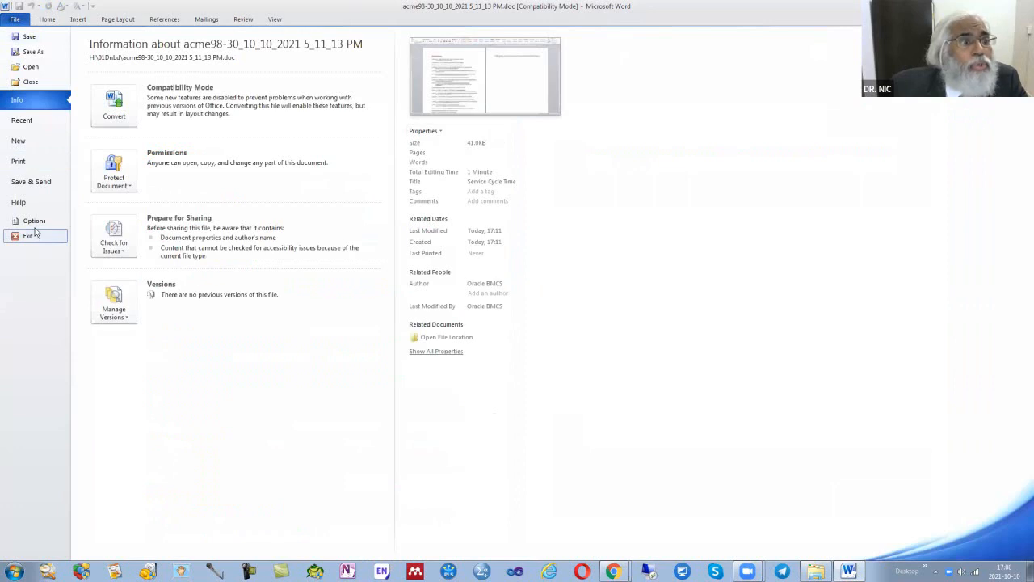
click(34, 220)
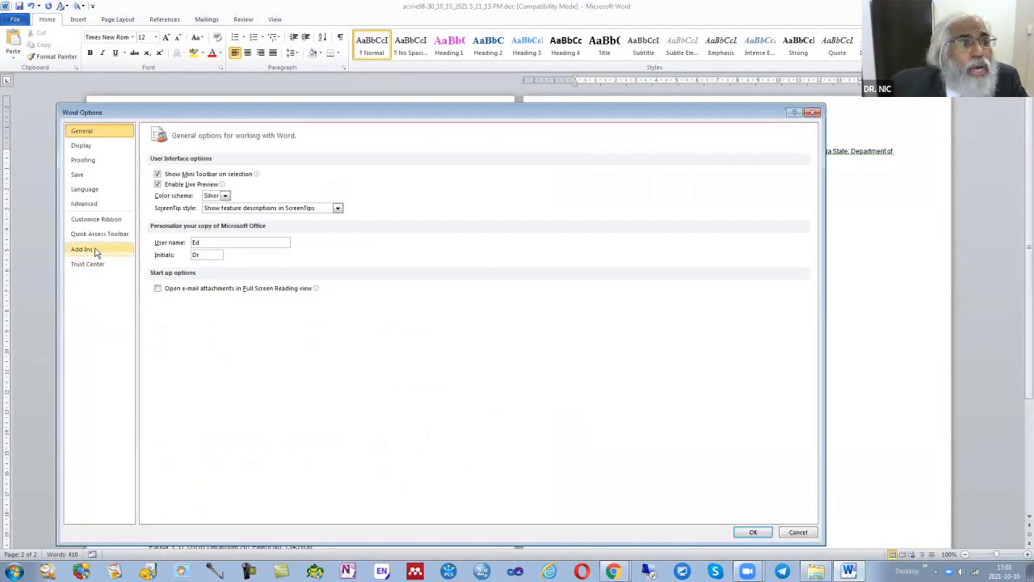
click(89, 160)
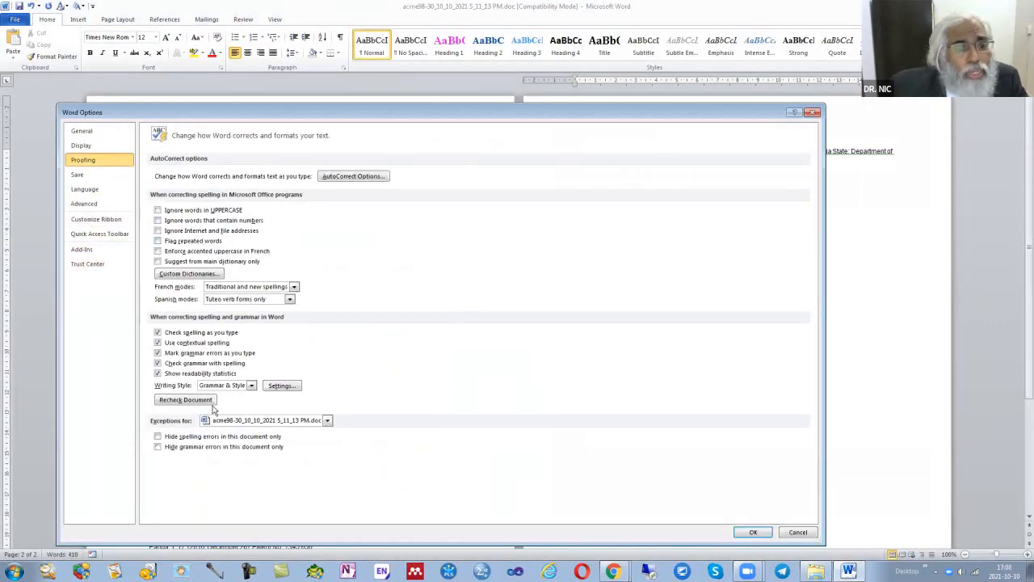
click(159, 437)
click(158, 447)
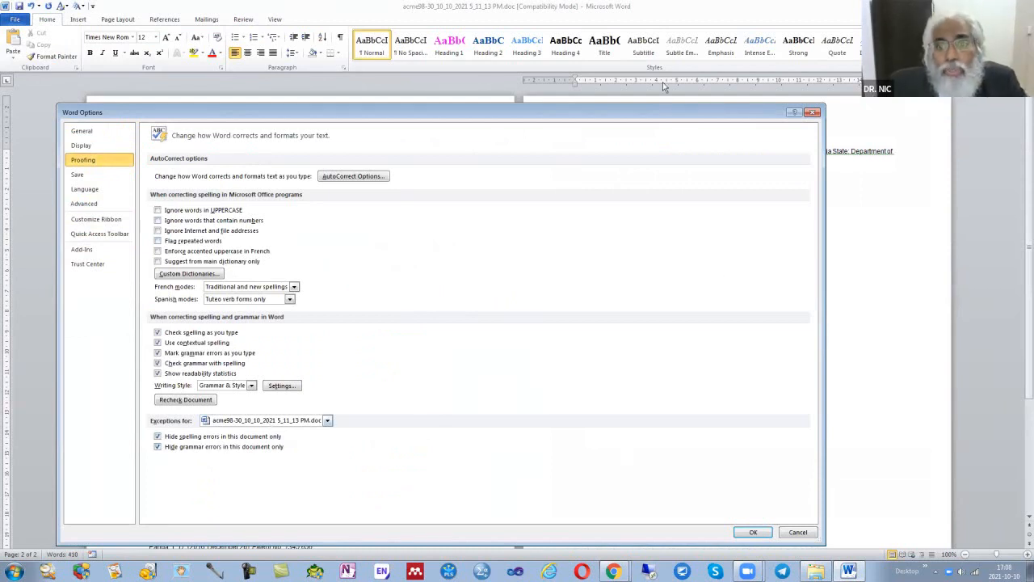
drag(681, 121, 650, 63)
click(725, 474)
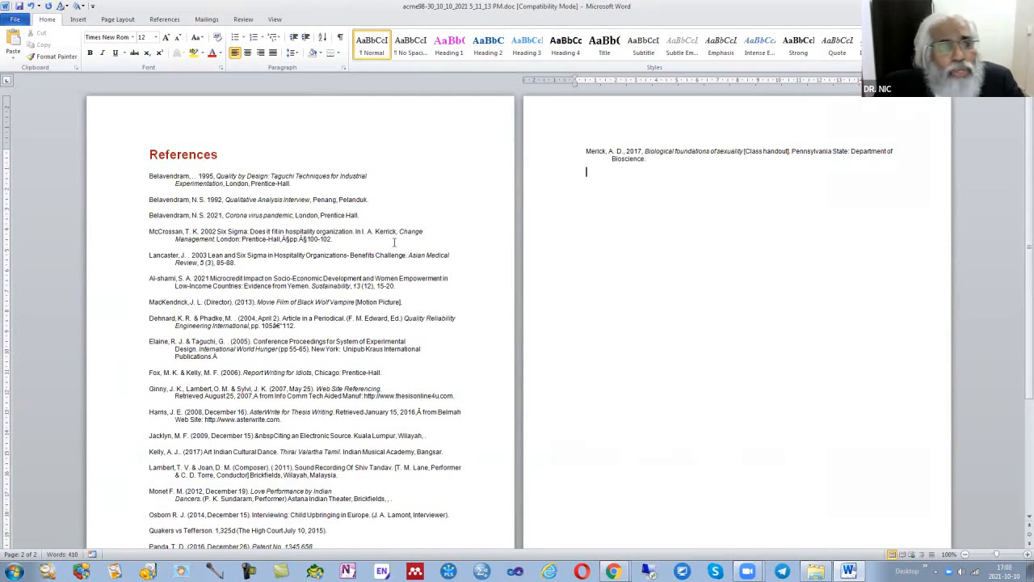
Select all the reference entries beneath the References heading and sort them by paragraphs as text in ascending order
drag(148, 179, 653, 164)
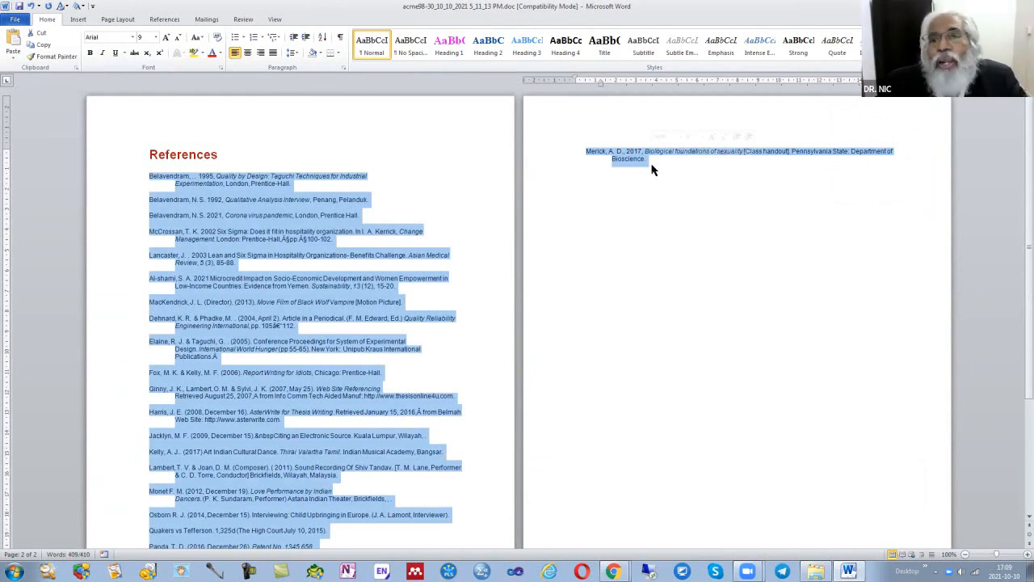
click(322, 41)
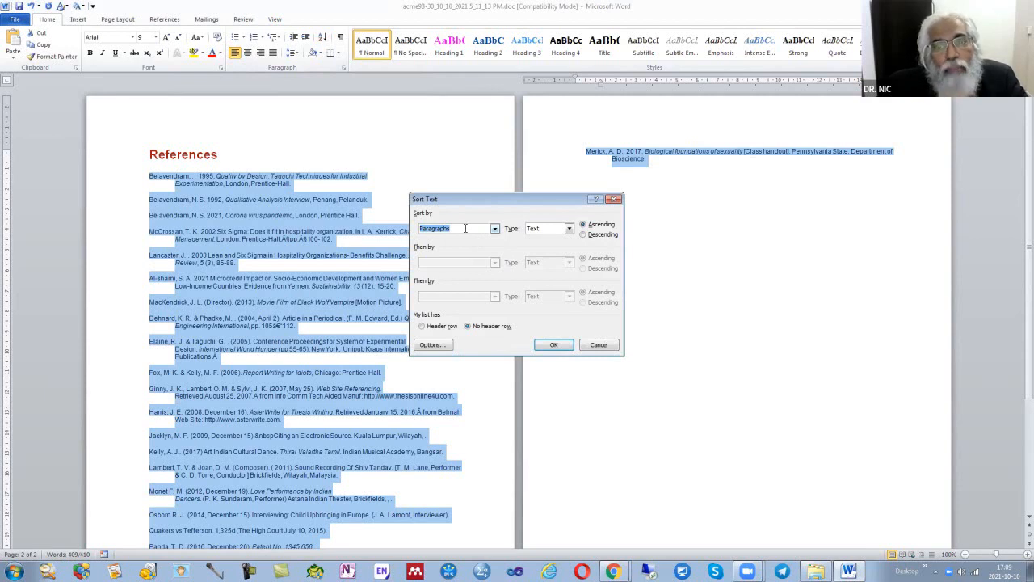
click(554, 345)
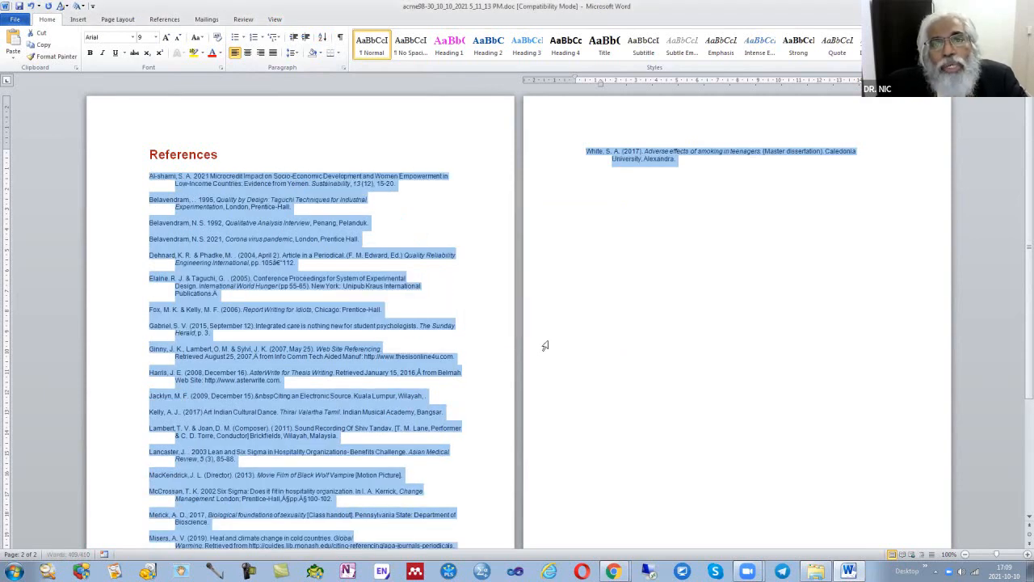
click(638, 371)
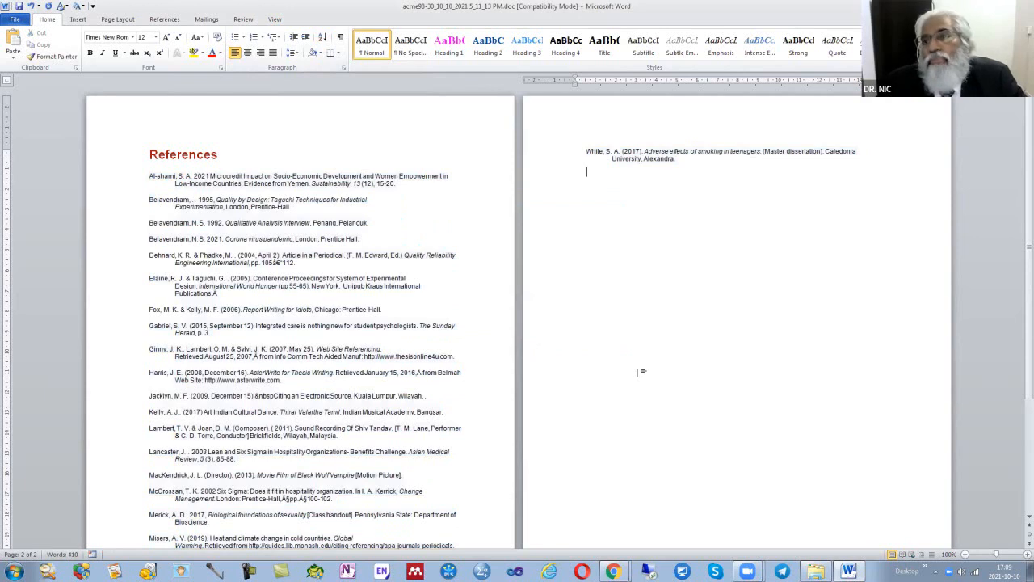